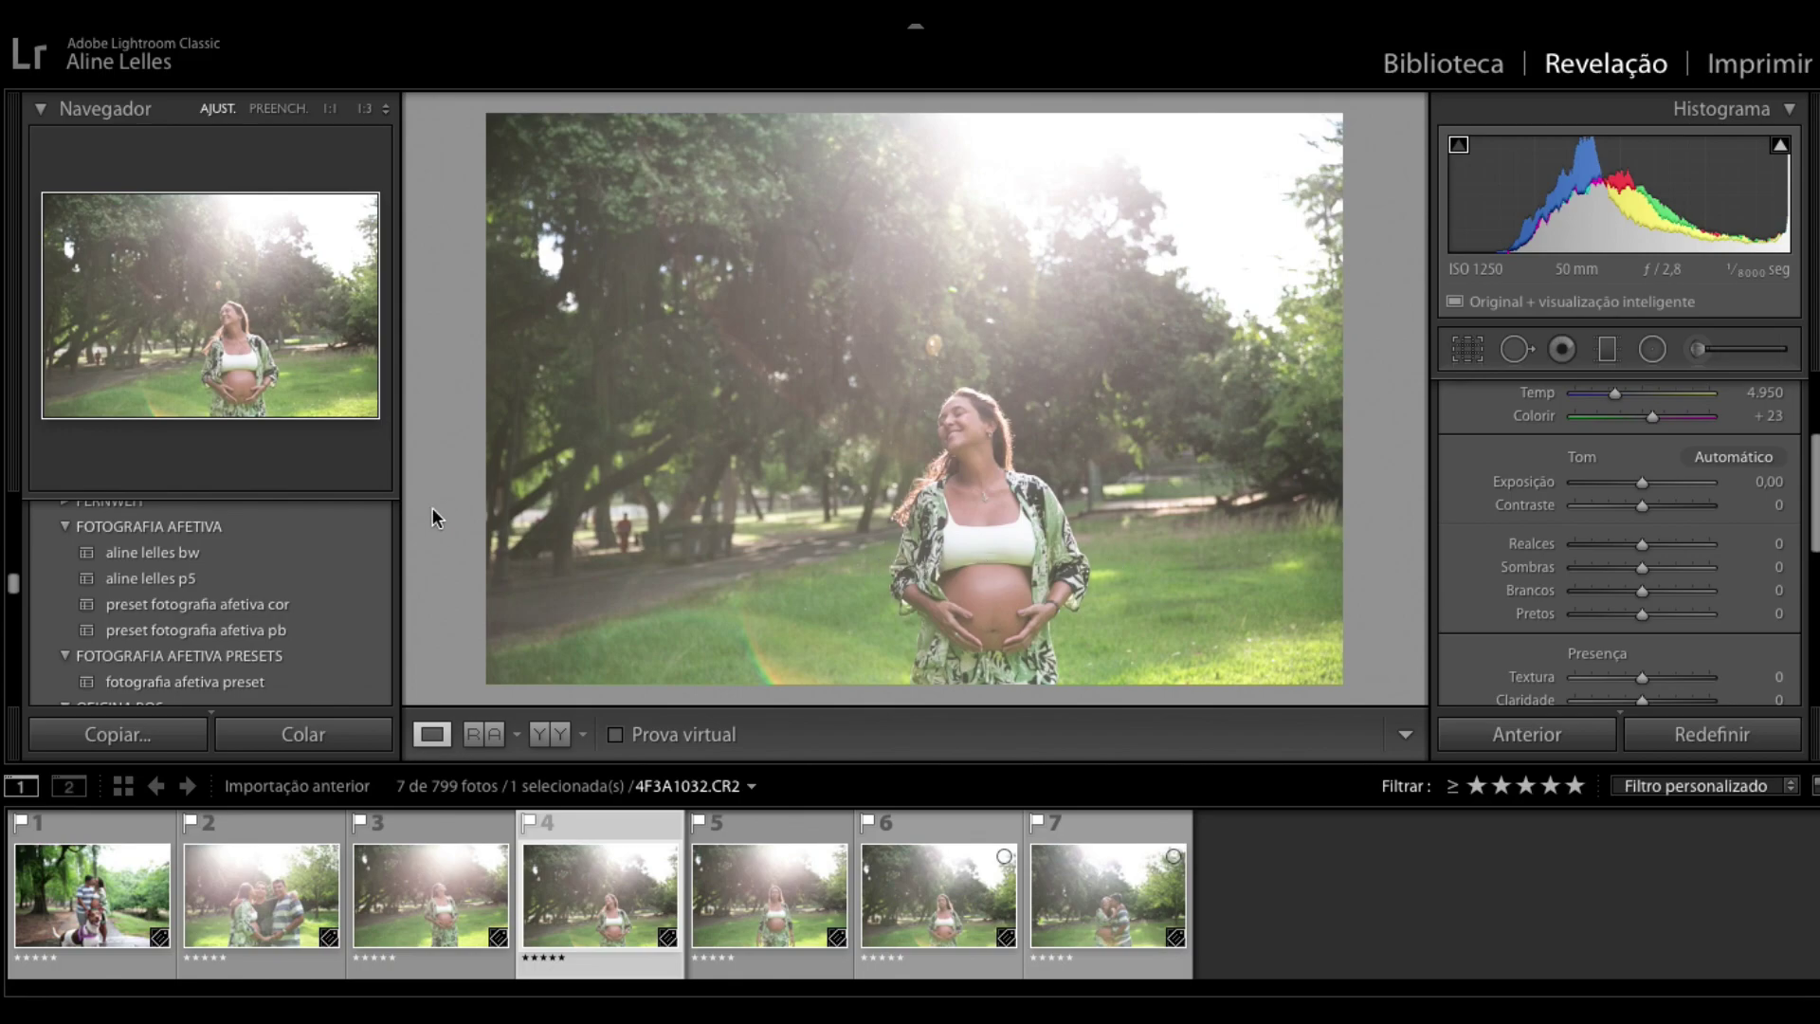
# Step: Apply the preset "preset fotografia afetiva cor" to the photo and compare its before and after versions side by side in a full-width view
pyautogui.click(264, 606)
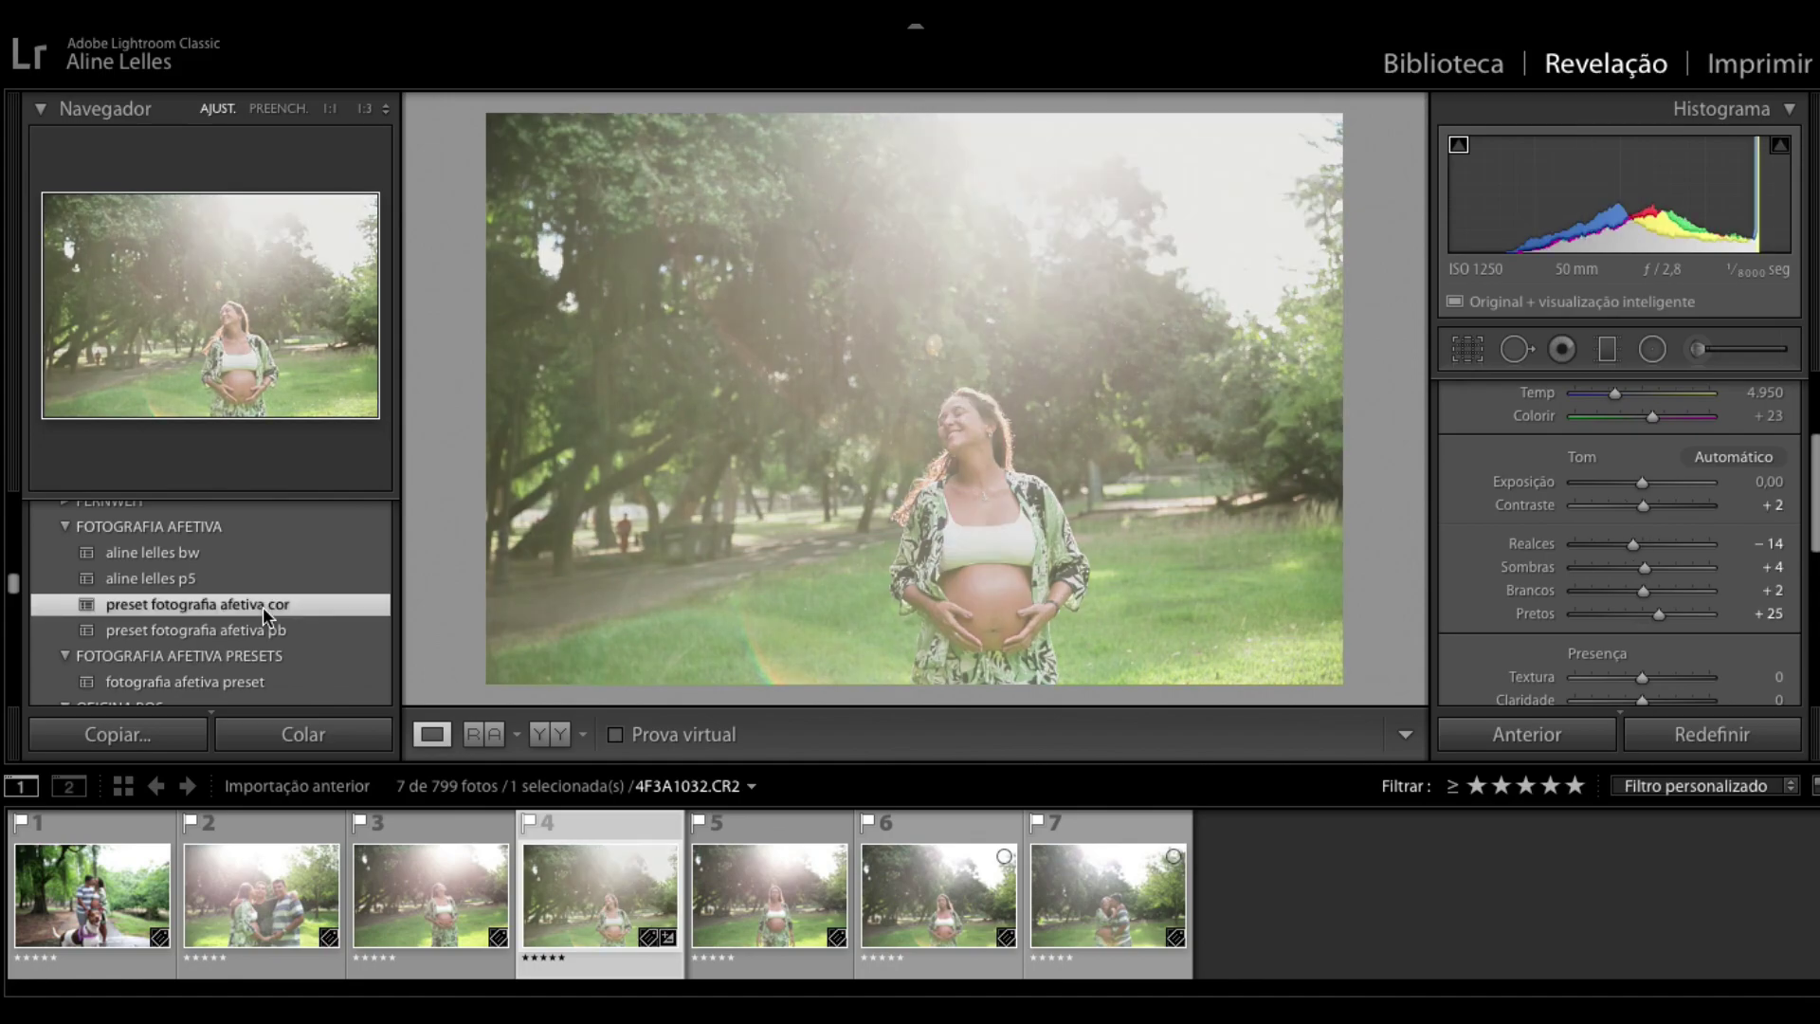
pyautogui.press('y')
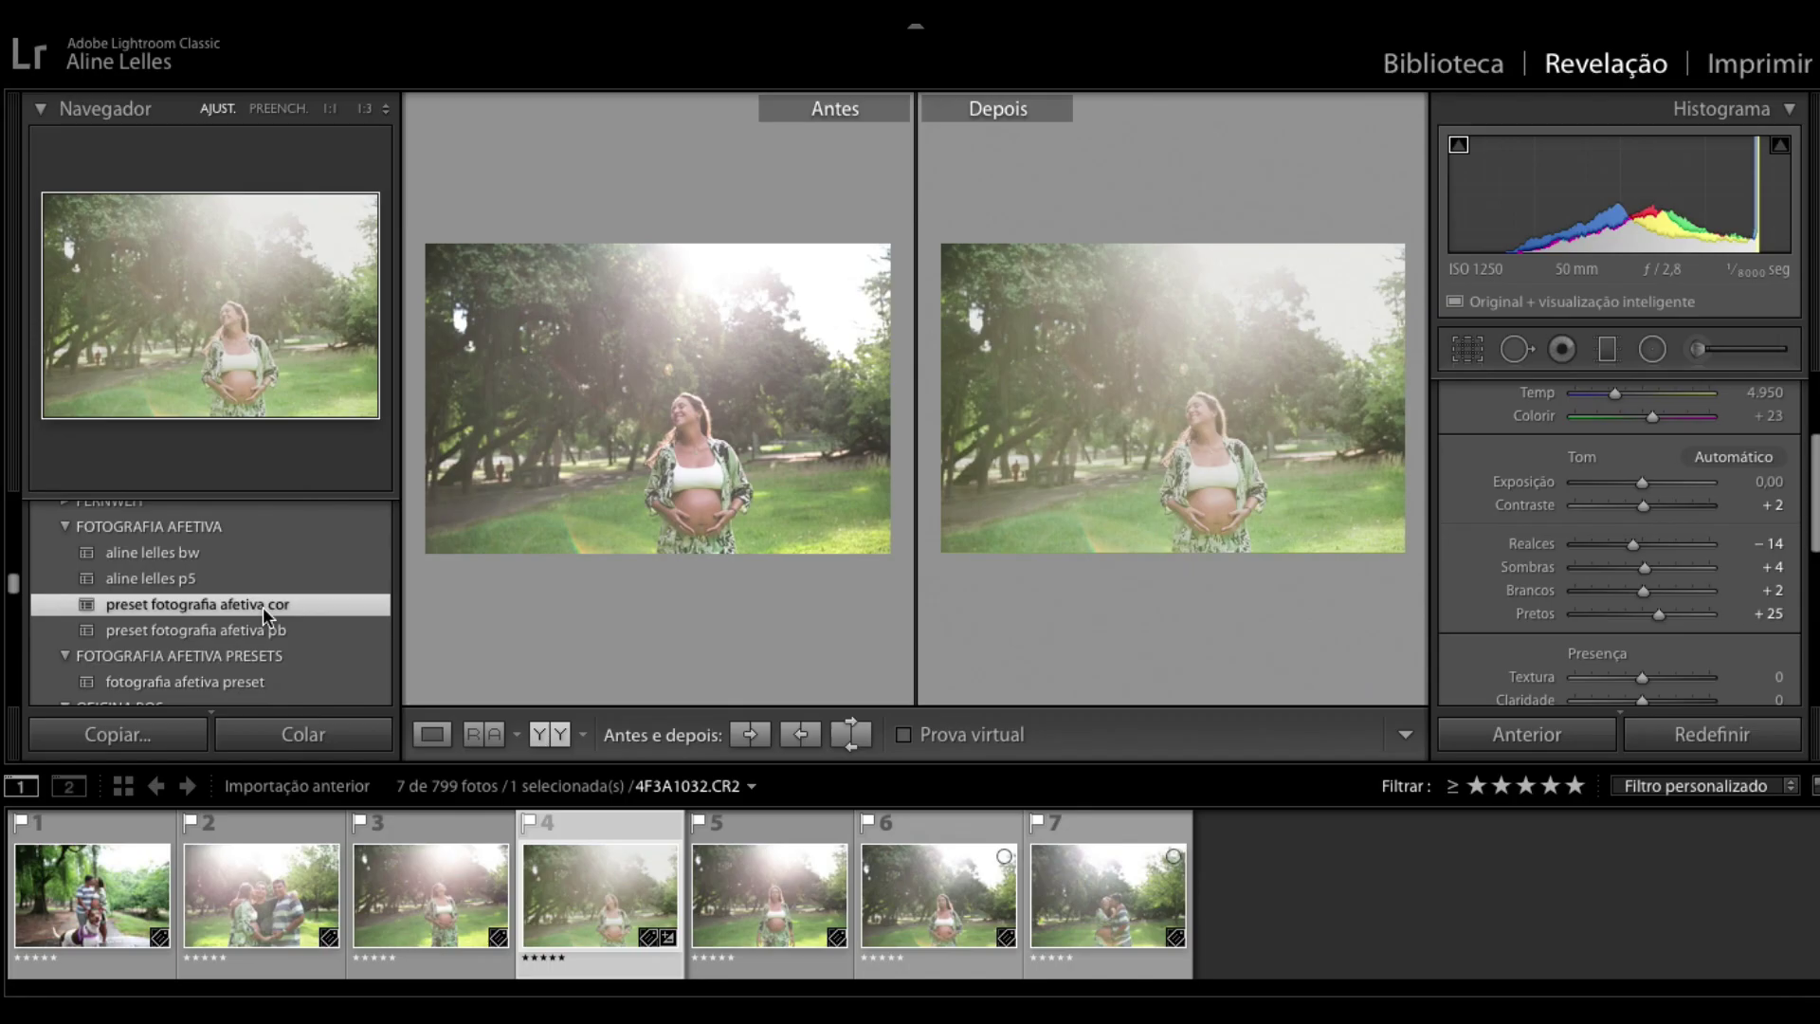
pyautogui.hotkey('shift', 'Tab')
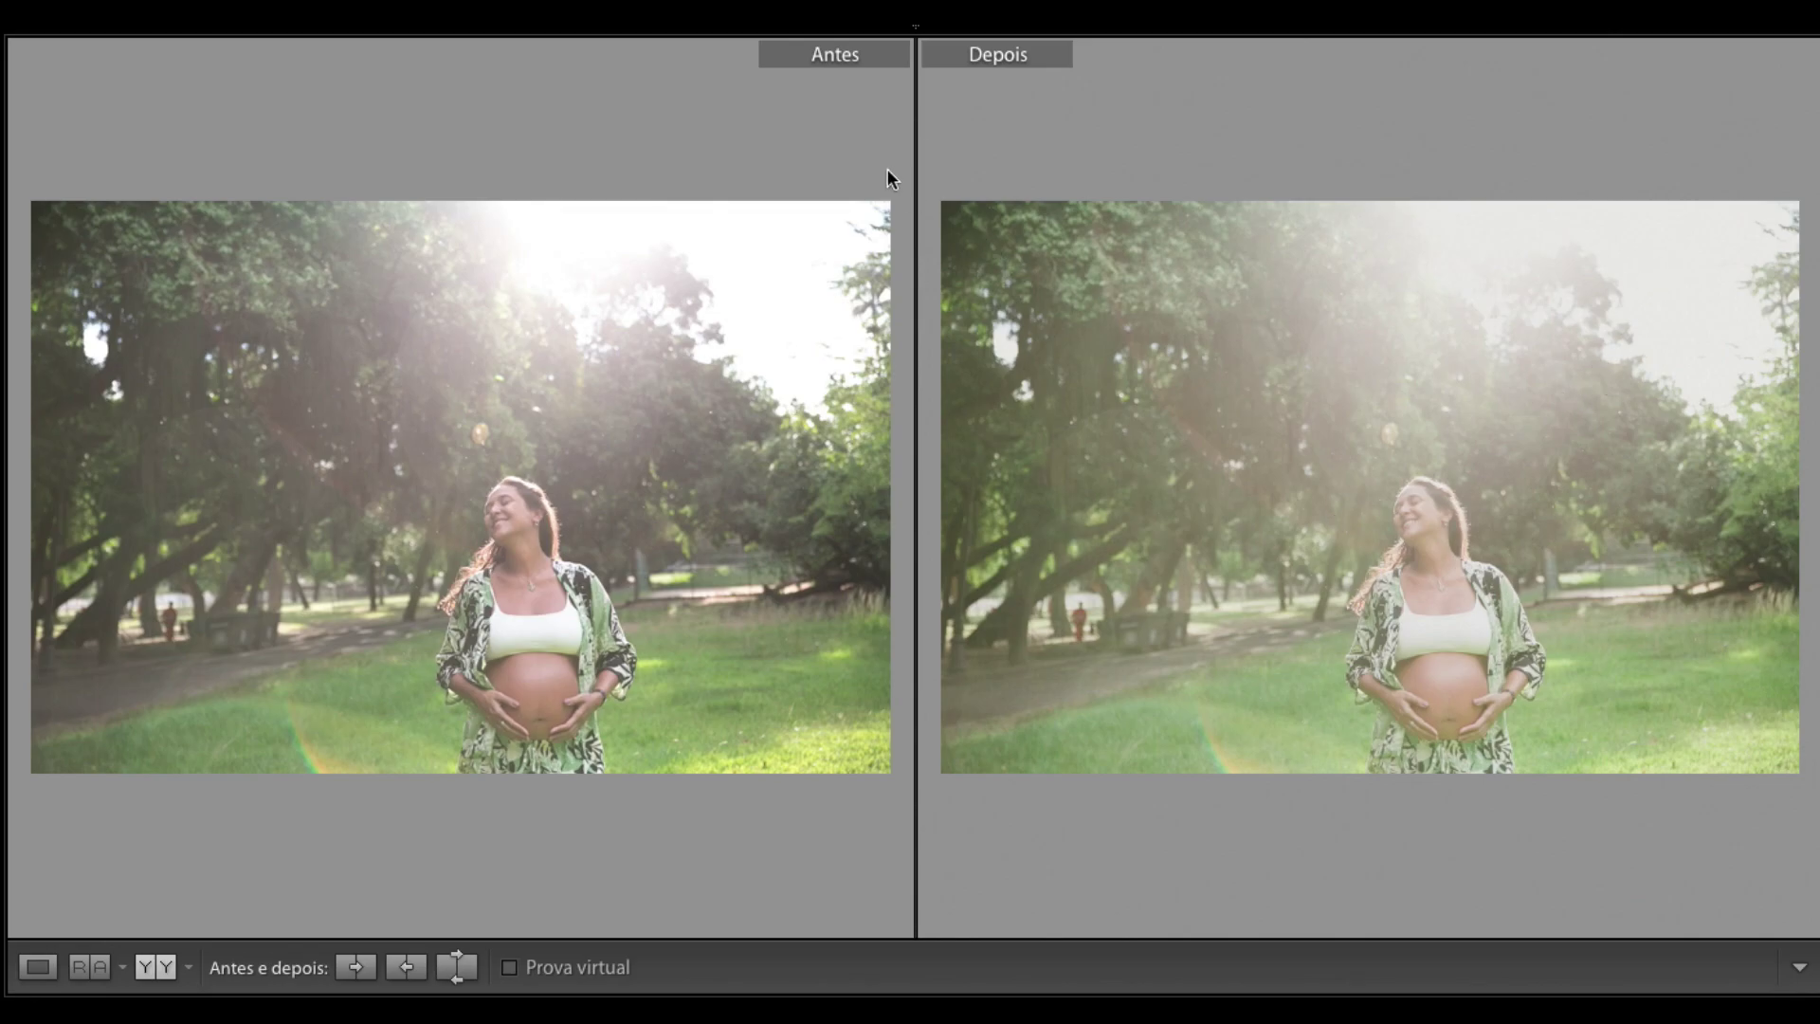
pyautogui.press('y')
pyautogui.hotkey('shift', 'Tab')
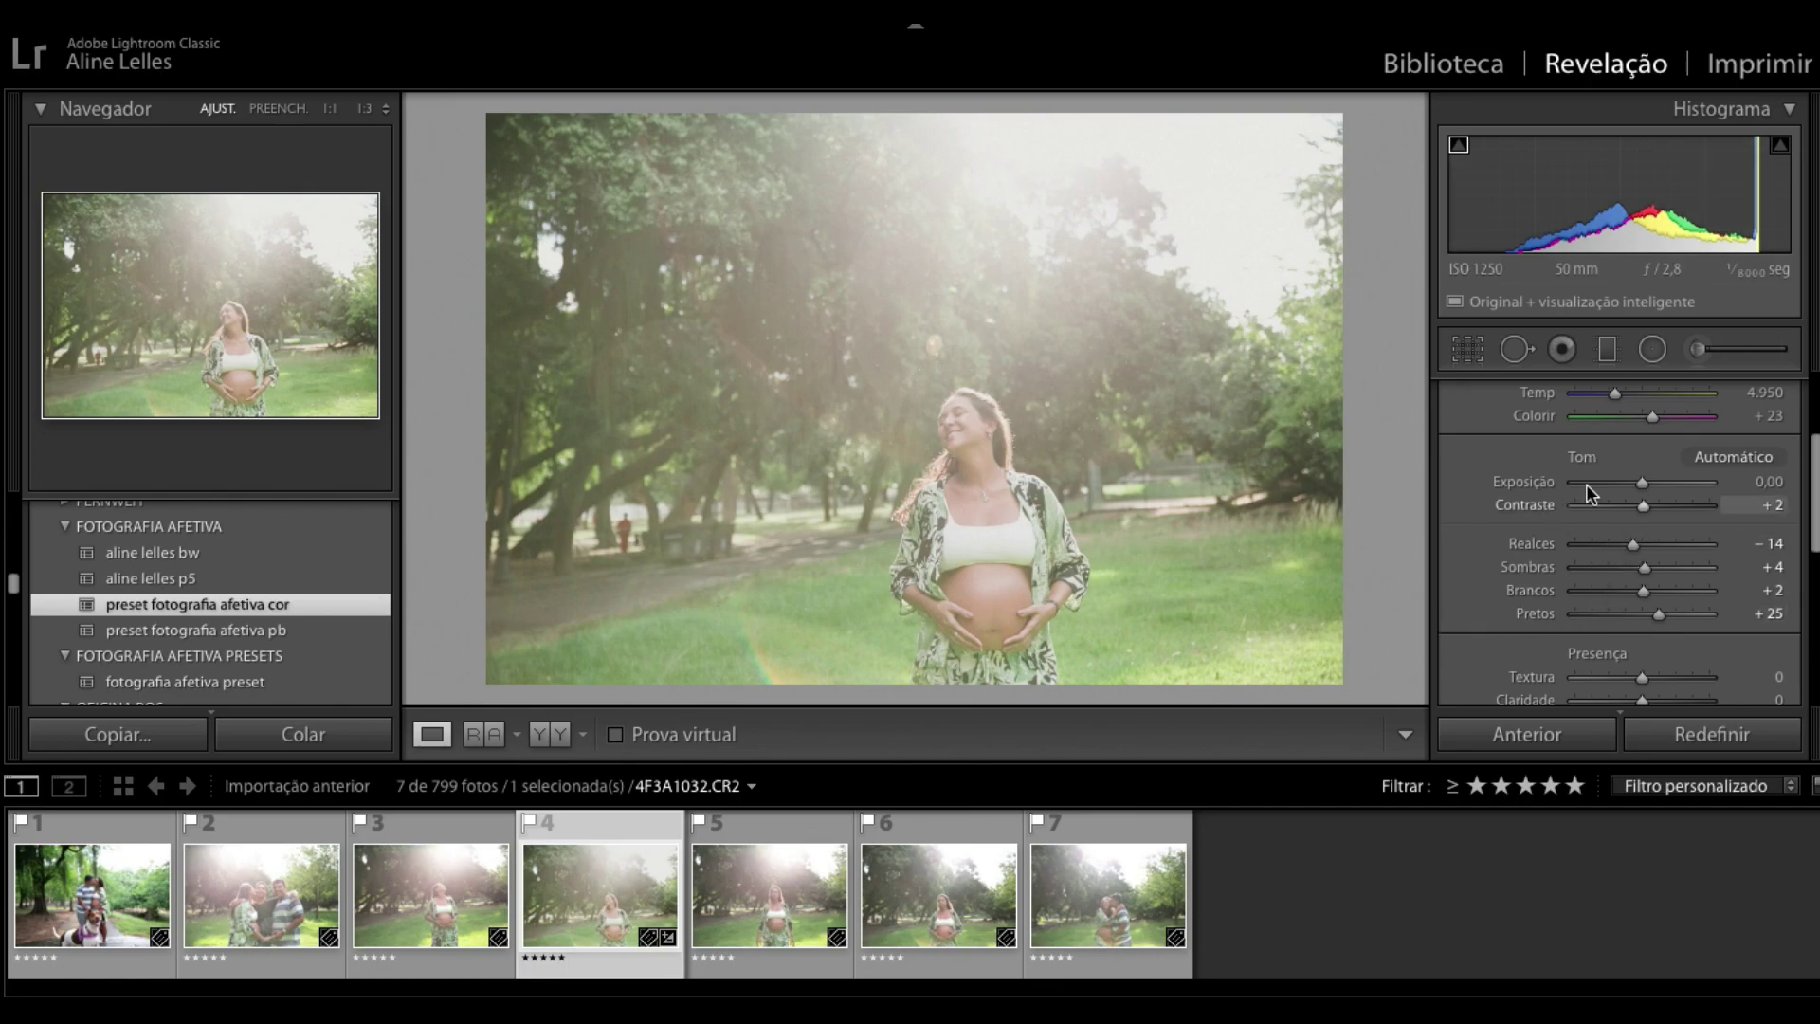
# Step: Deepen the photo's dark tones by setting Pretos to -50 in the basic tone adjustments
pyautogui.scroll(3, 1682, 556)
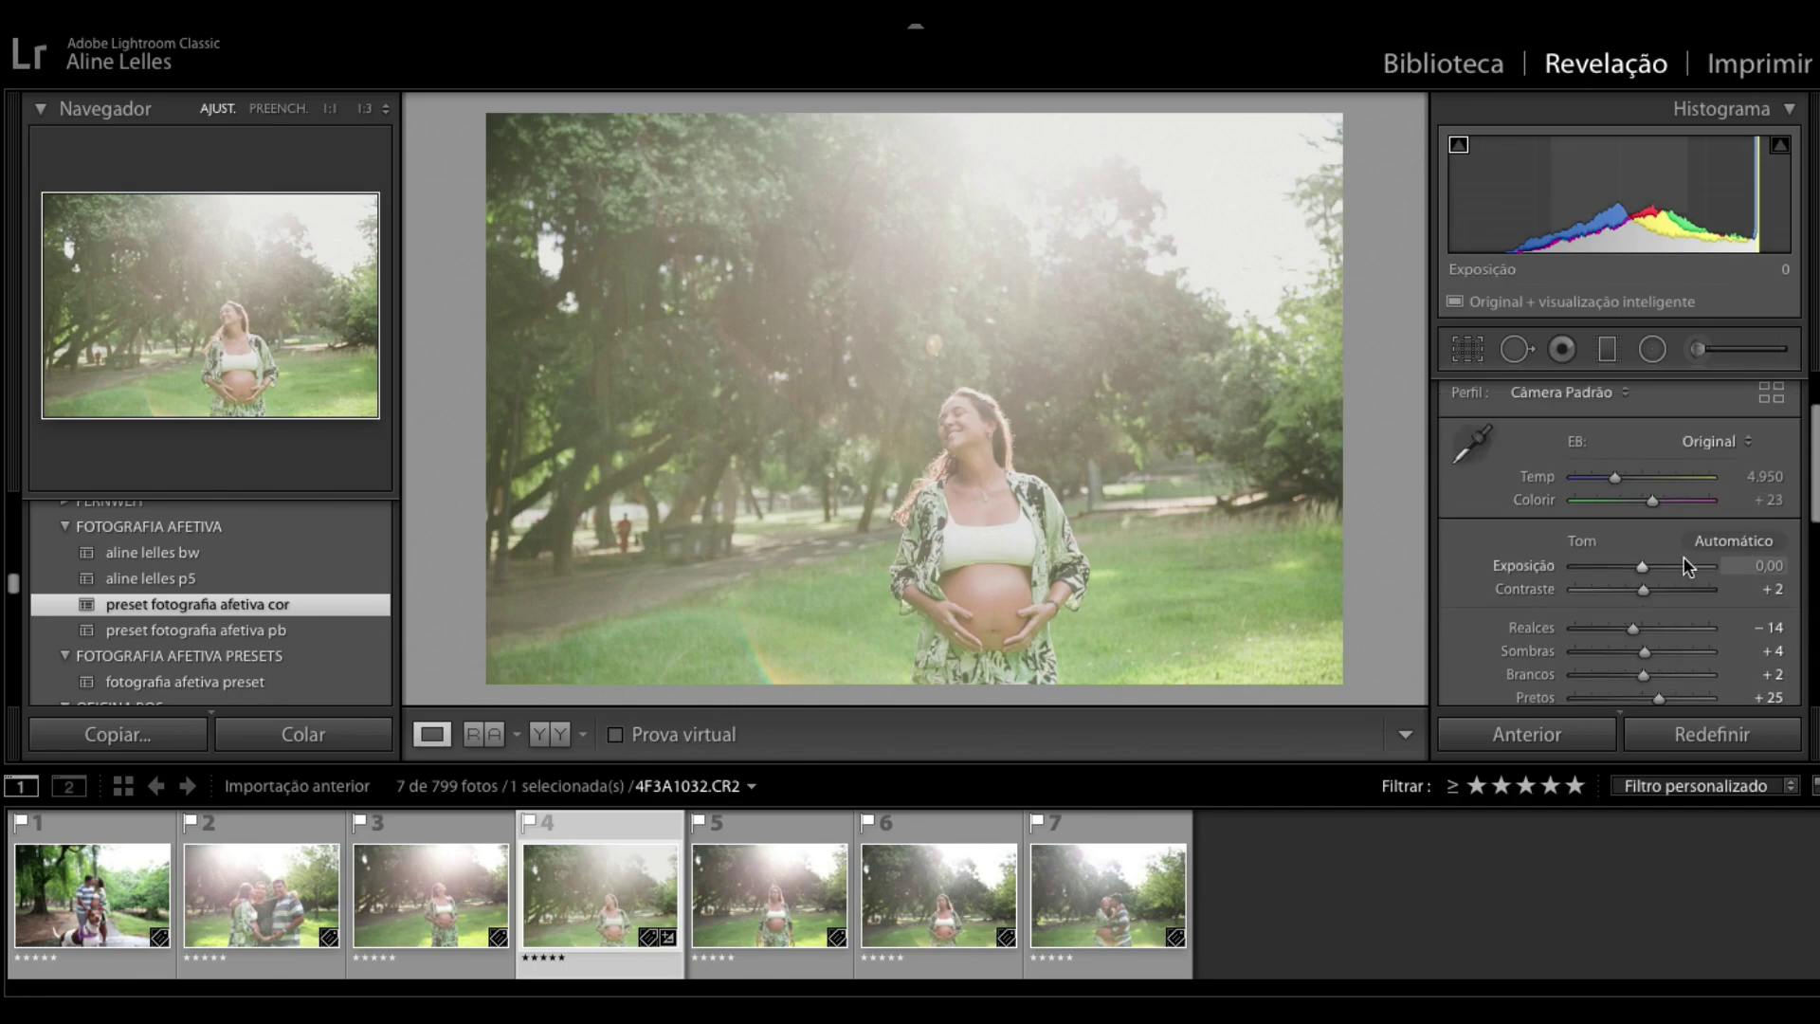
pyautogui.scroll(2, 1687, 555)
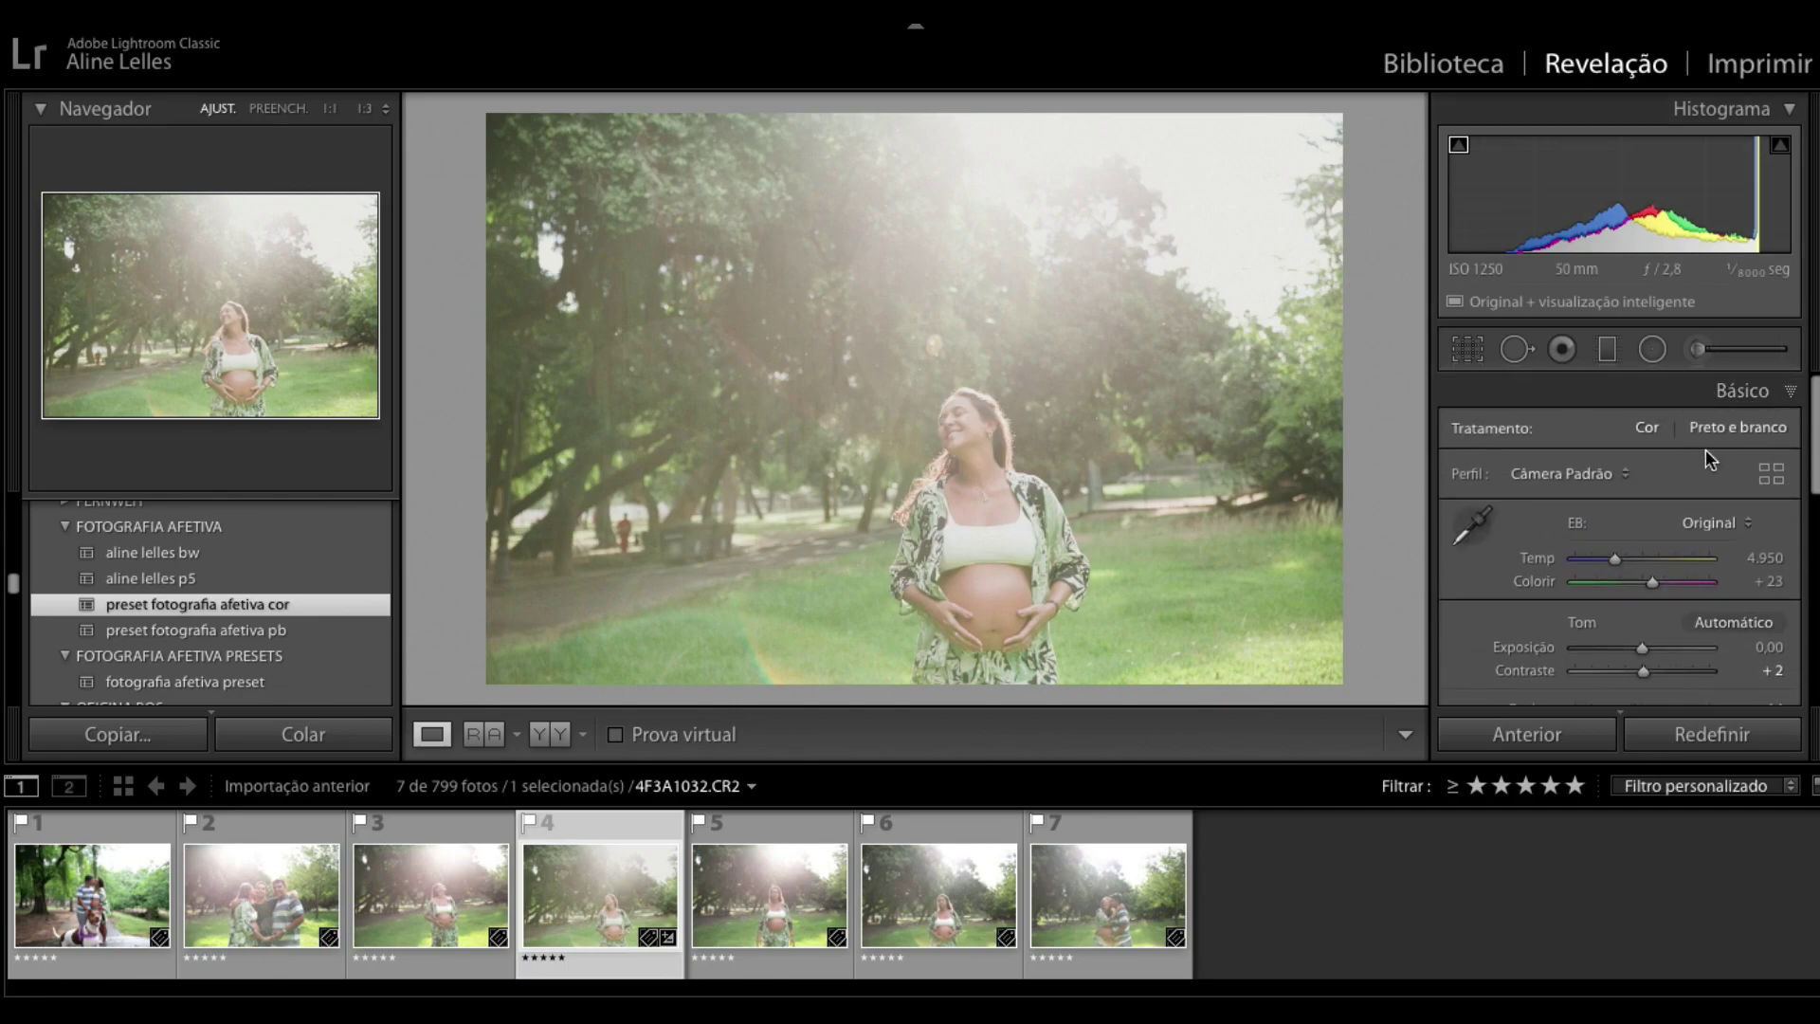
pyautogui.scroll(-1, 1642, 525)
pyautogui.scroll(-2, 1642, 531)
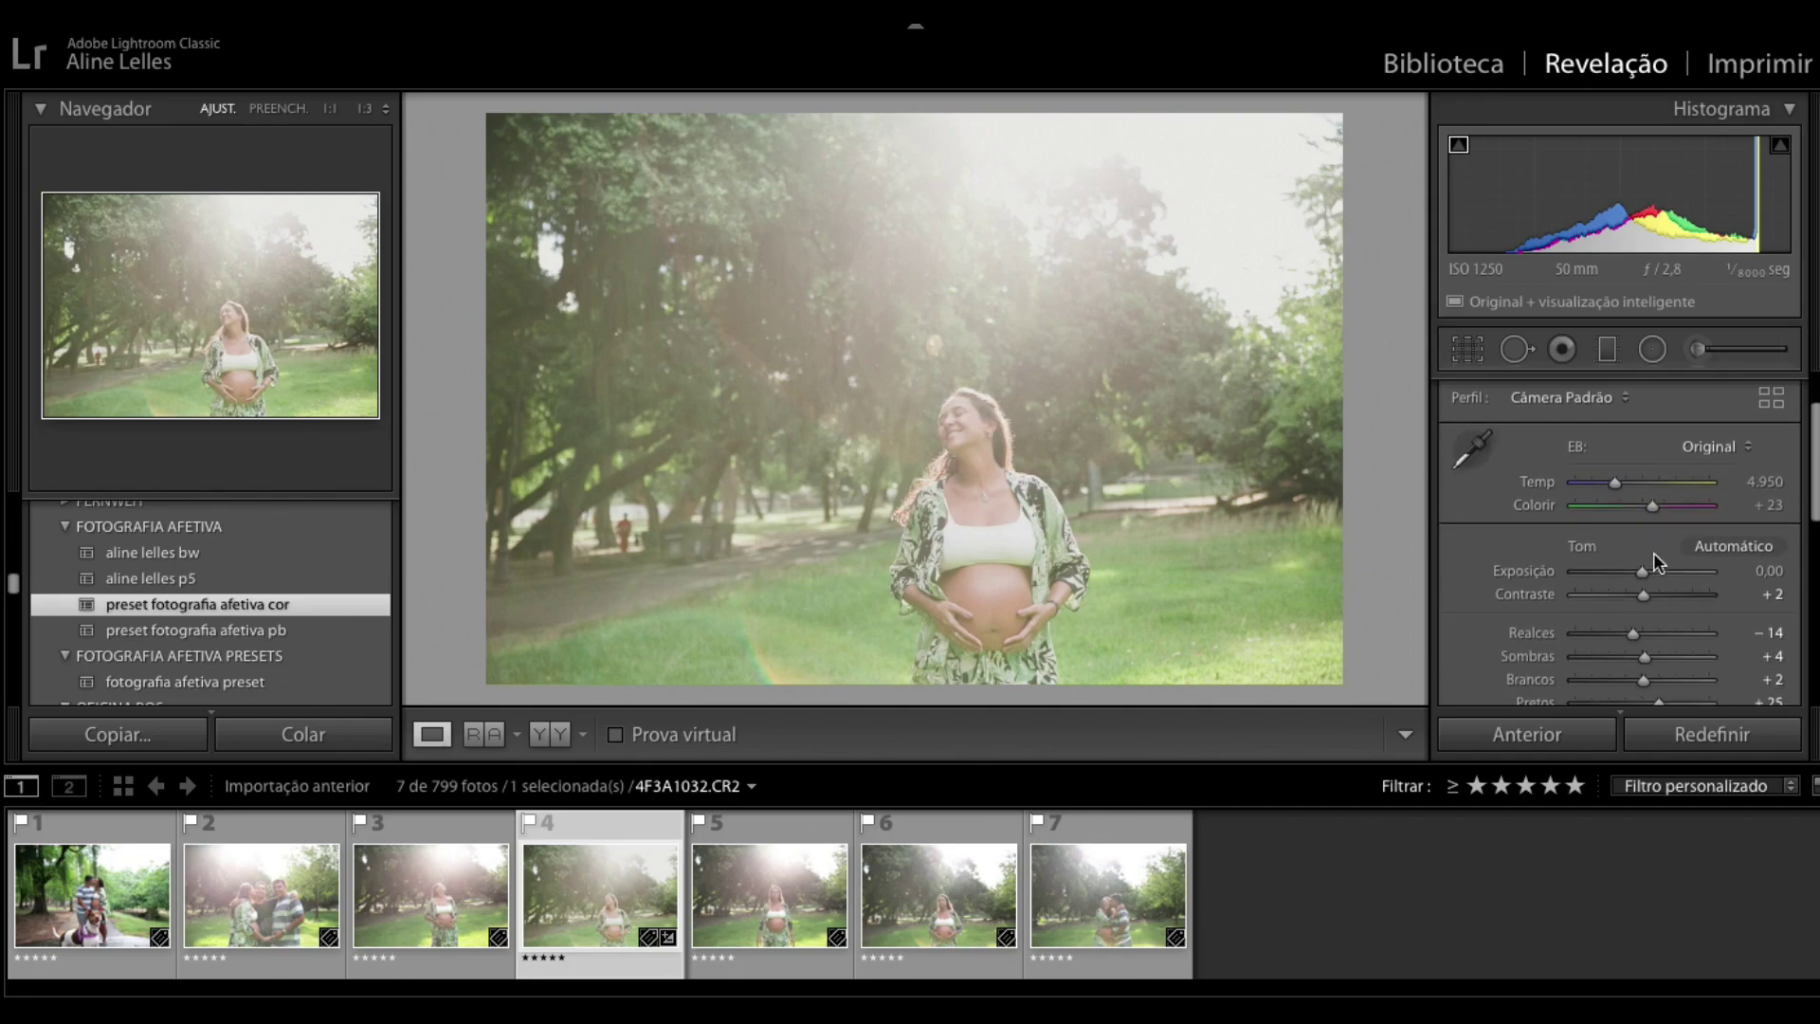
pyautogui.scroll(-2, 1660, 580)
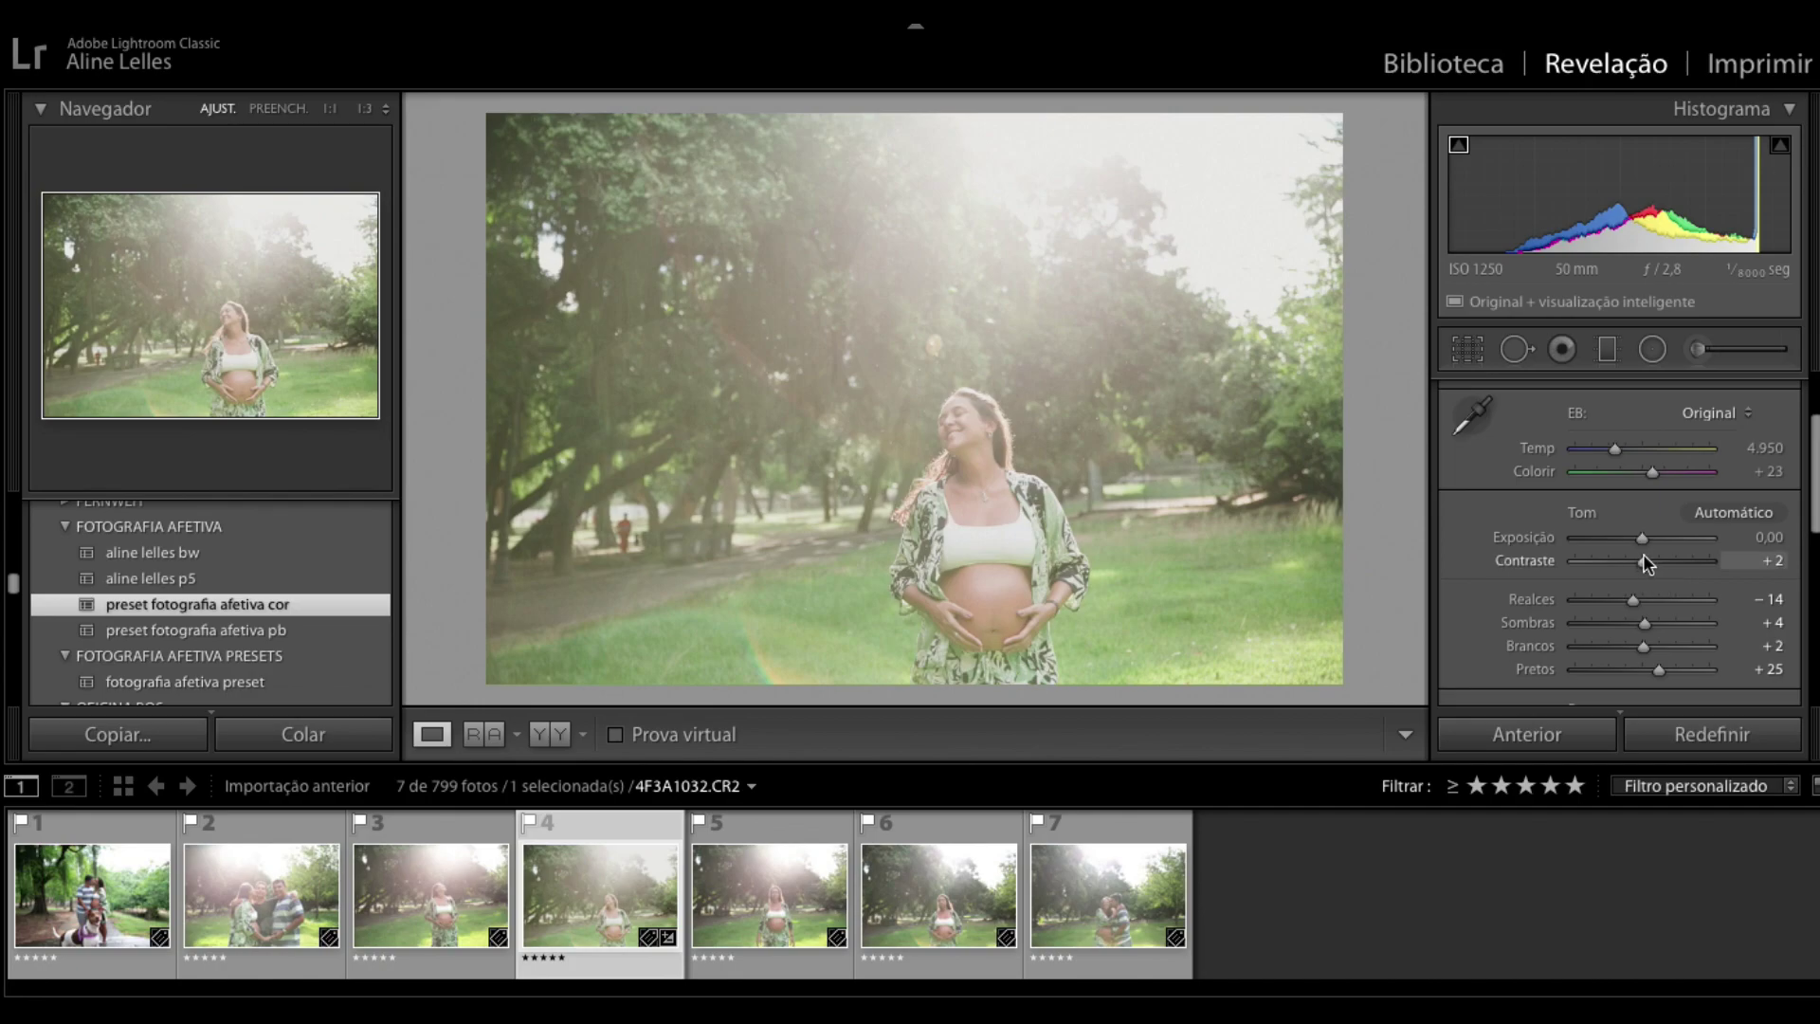
pyautogui.scroll(-1, 1652, 600)
pyautogui.moveTo(1659, 651); pyautogui.dragTo(1617, 659)
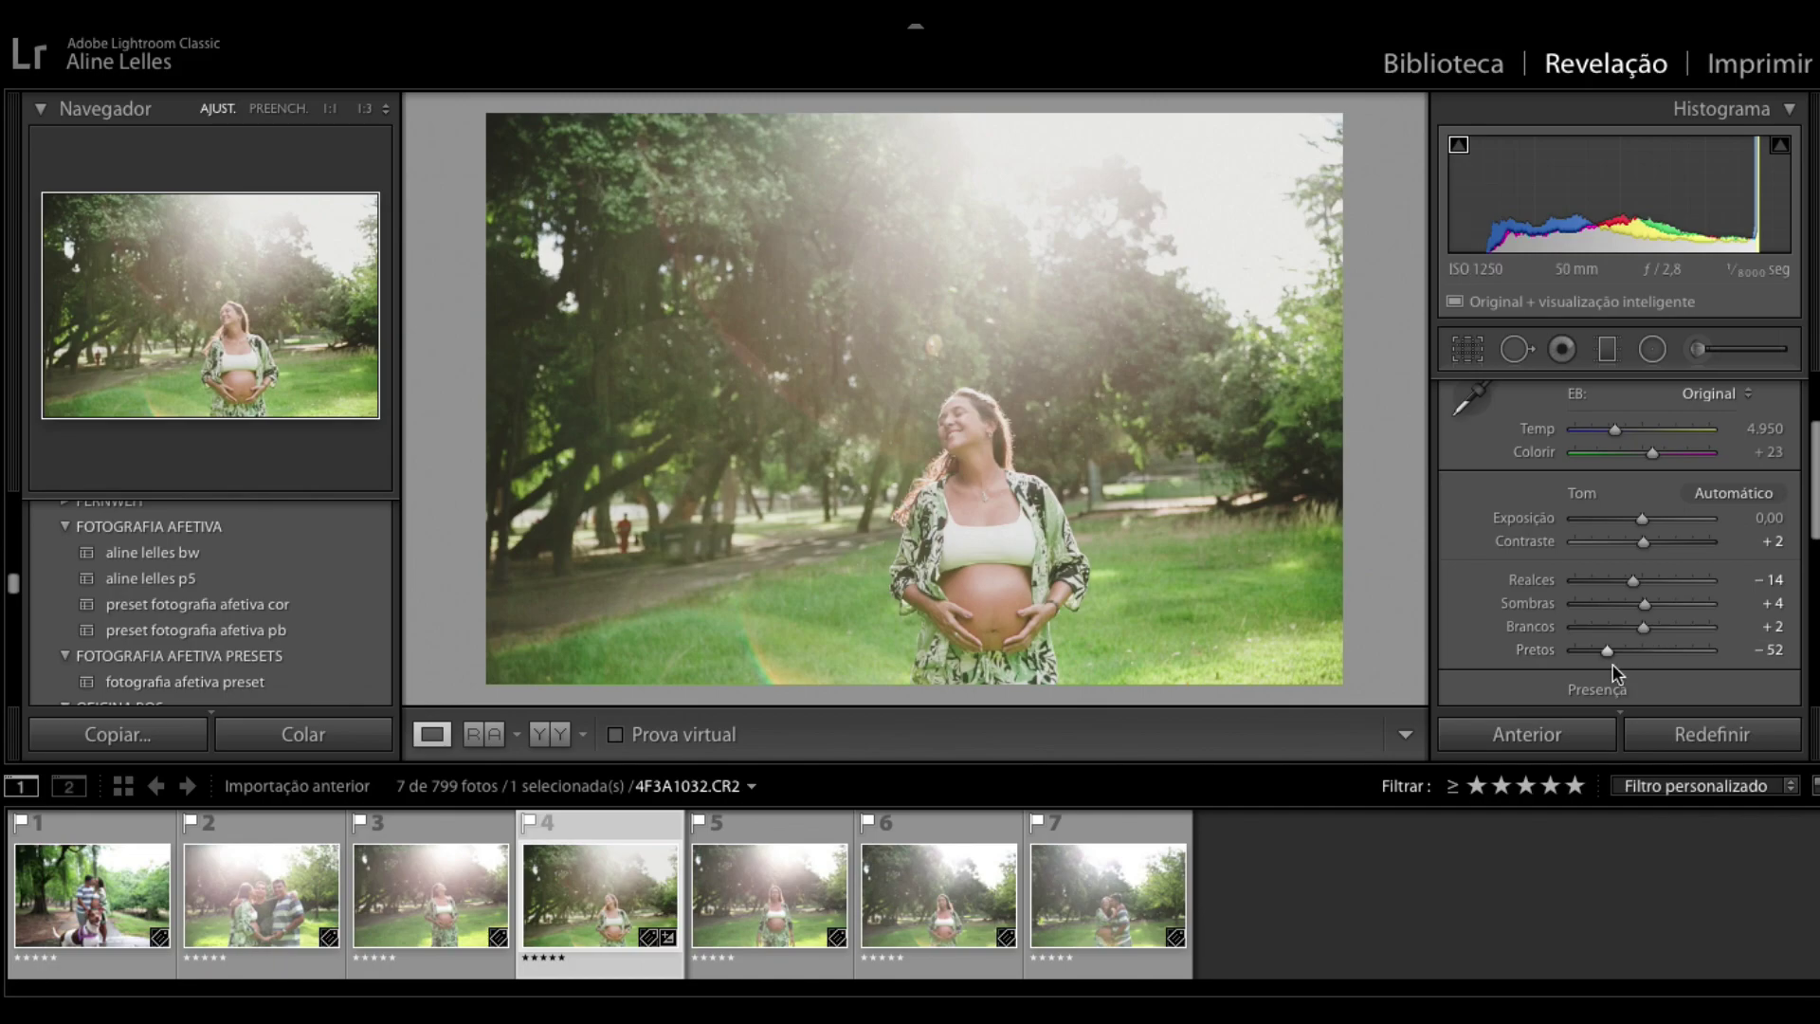
pyautogui.moveTo(1607, 652); pyautogui.dragTo(1609, 654)
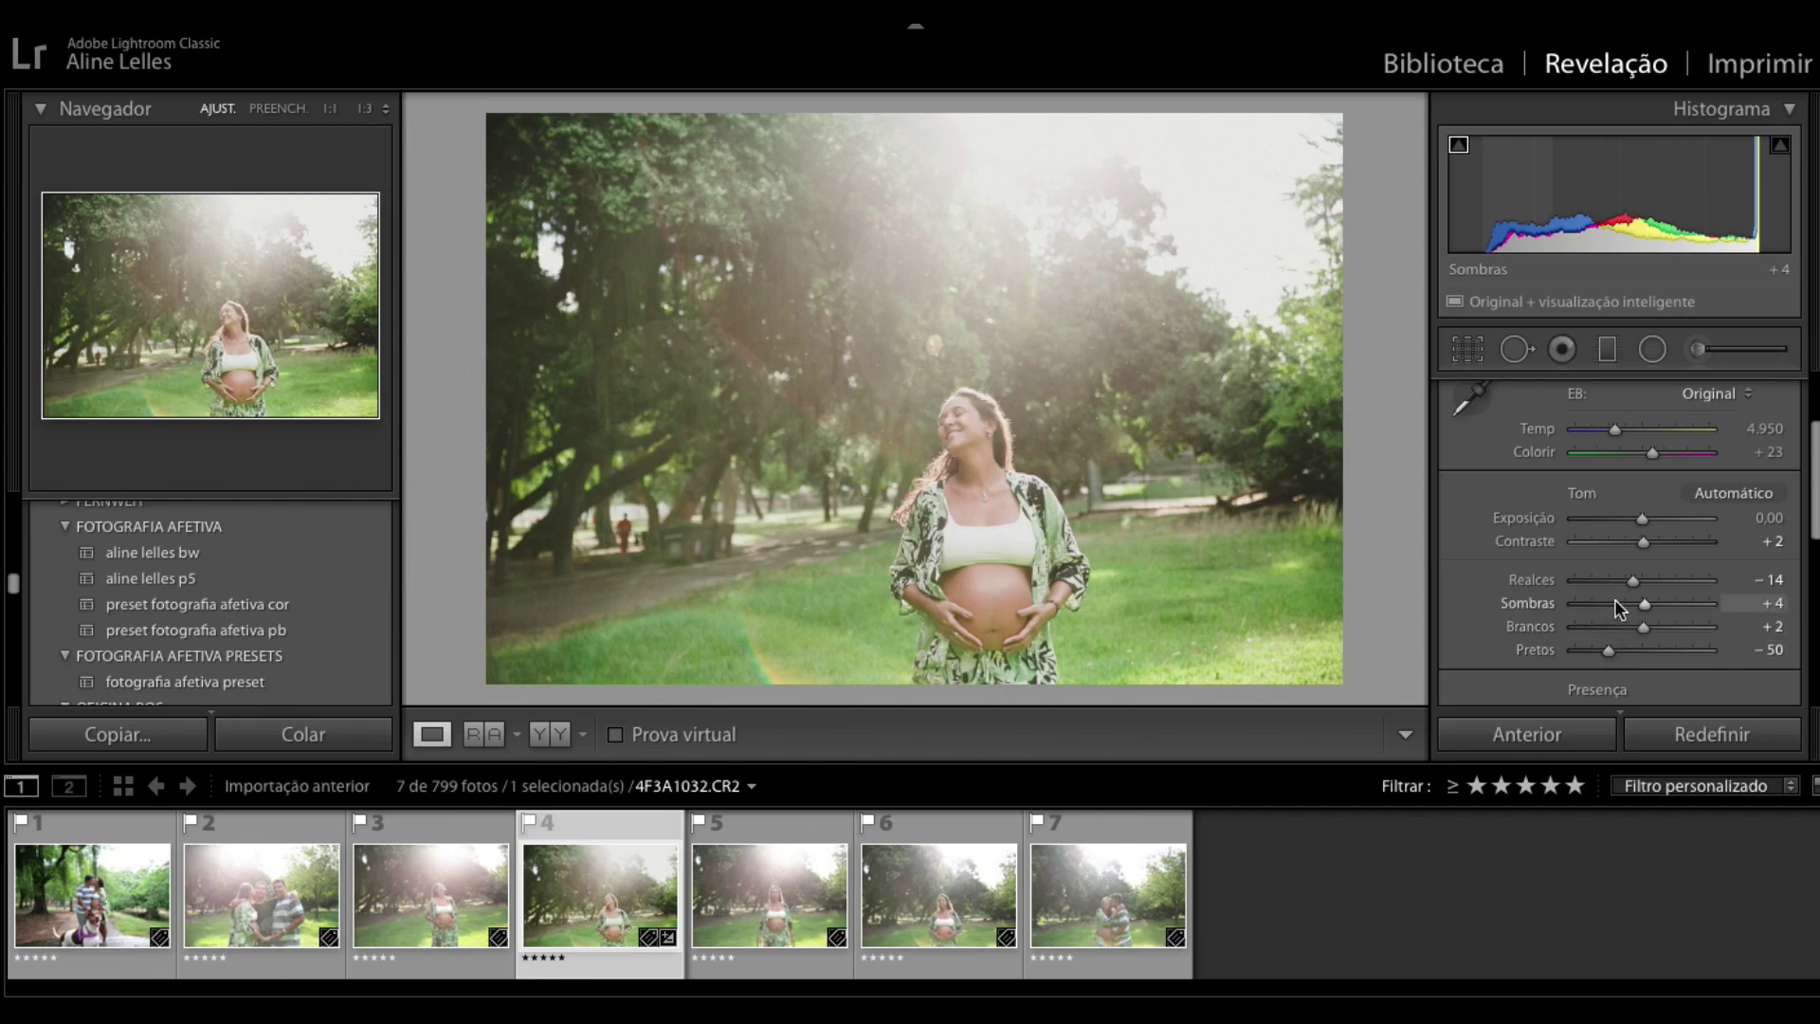
# Step: Sample the woman's white top as the neutral white balance reference and set Temp to 5.176
pyautogui.click(1469, 394)
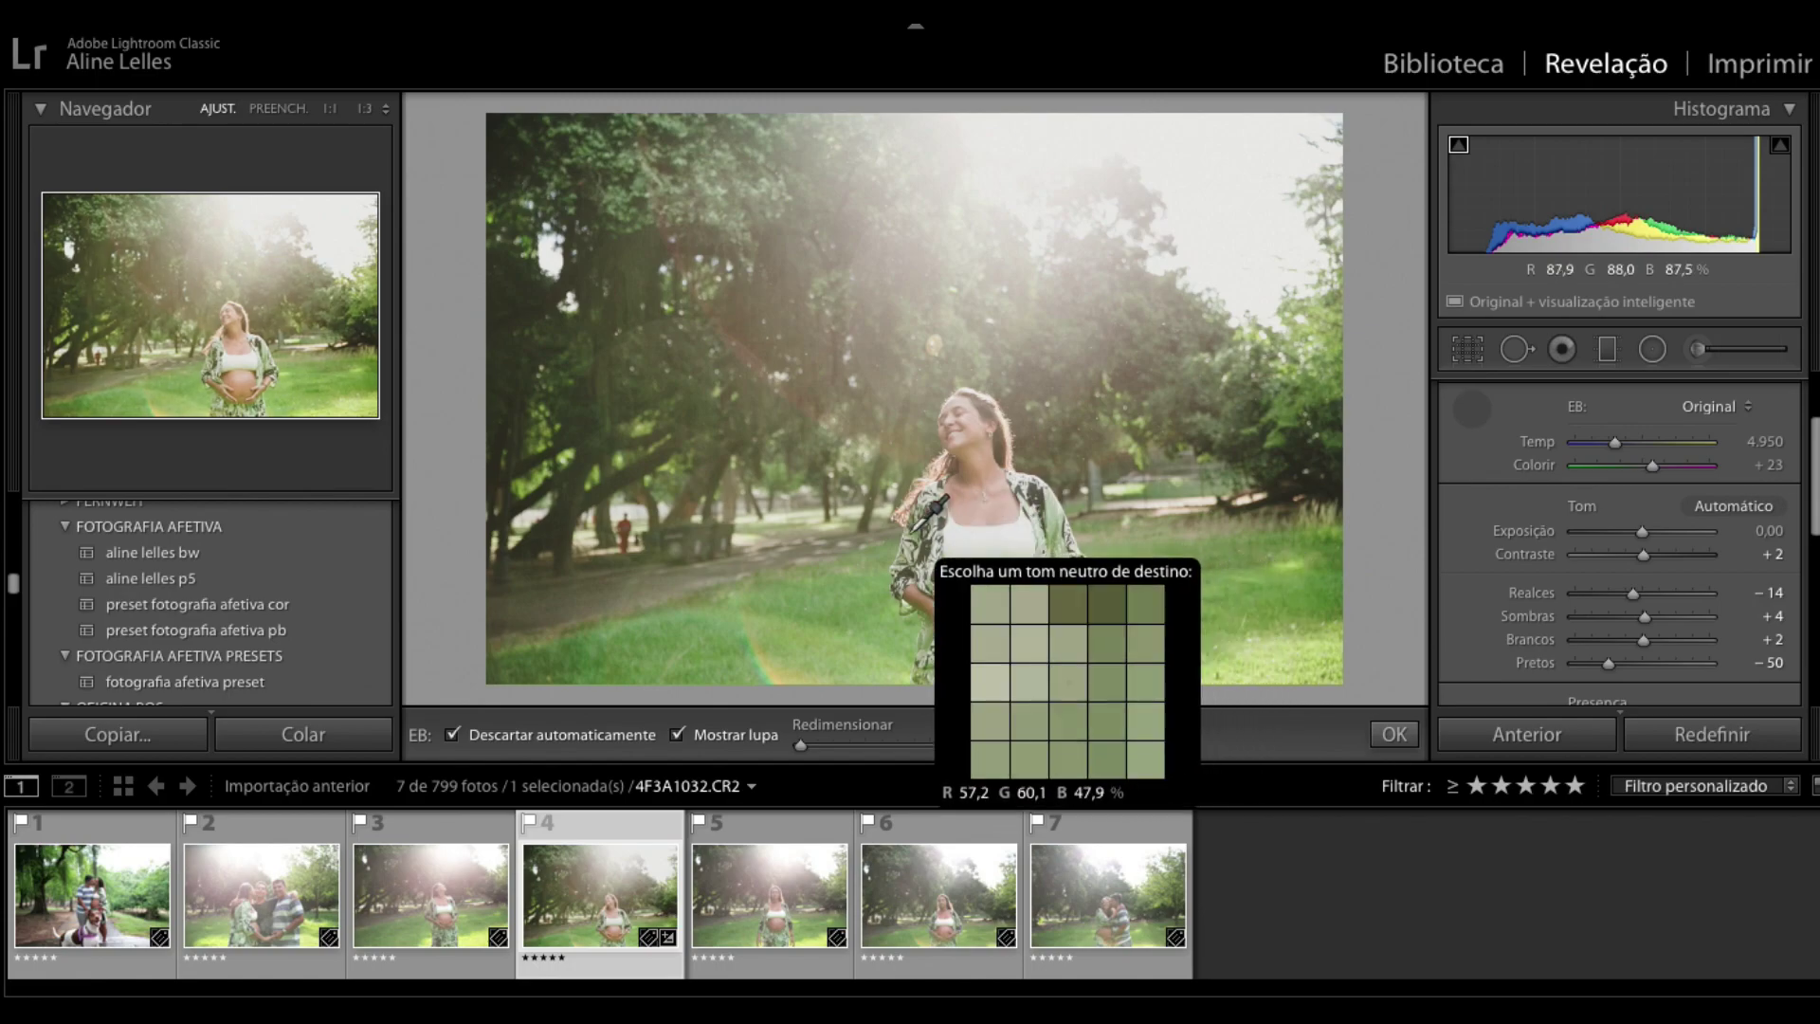
pyautogui.click(955, 524)
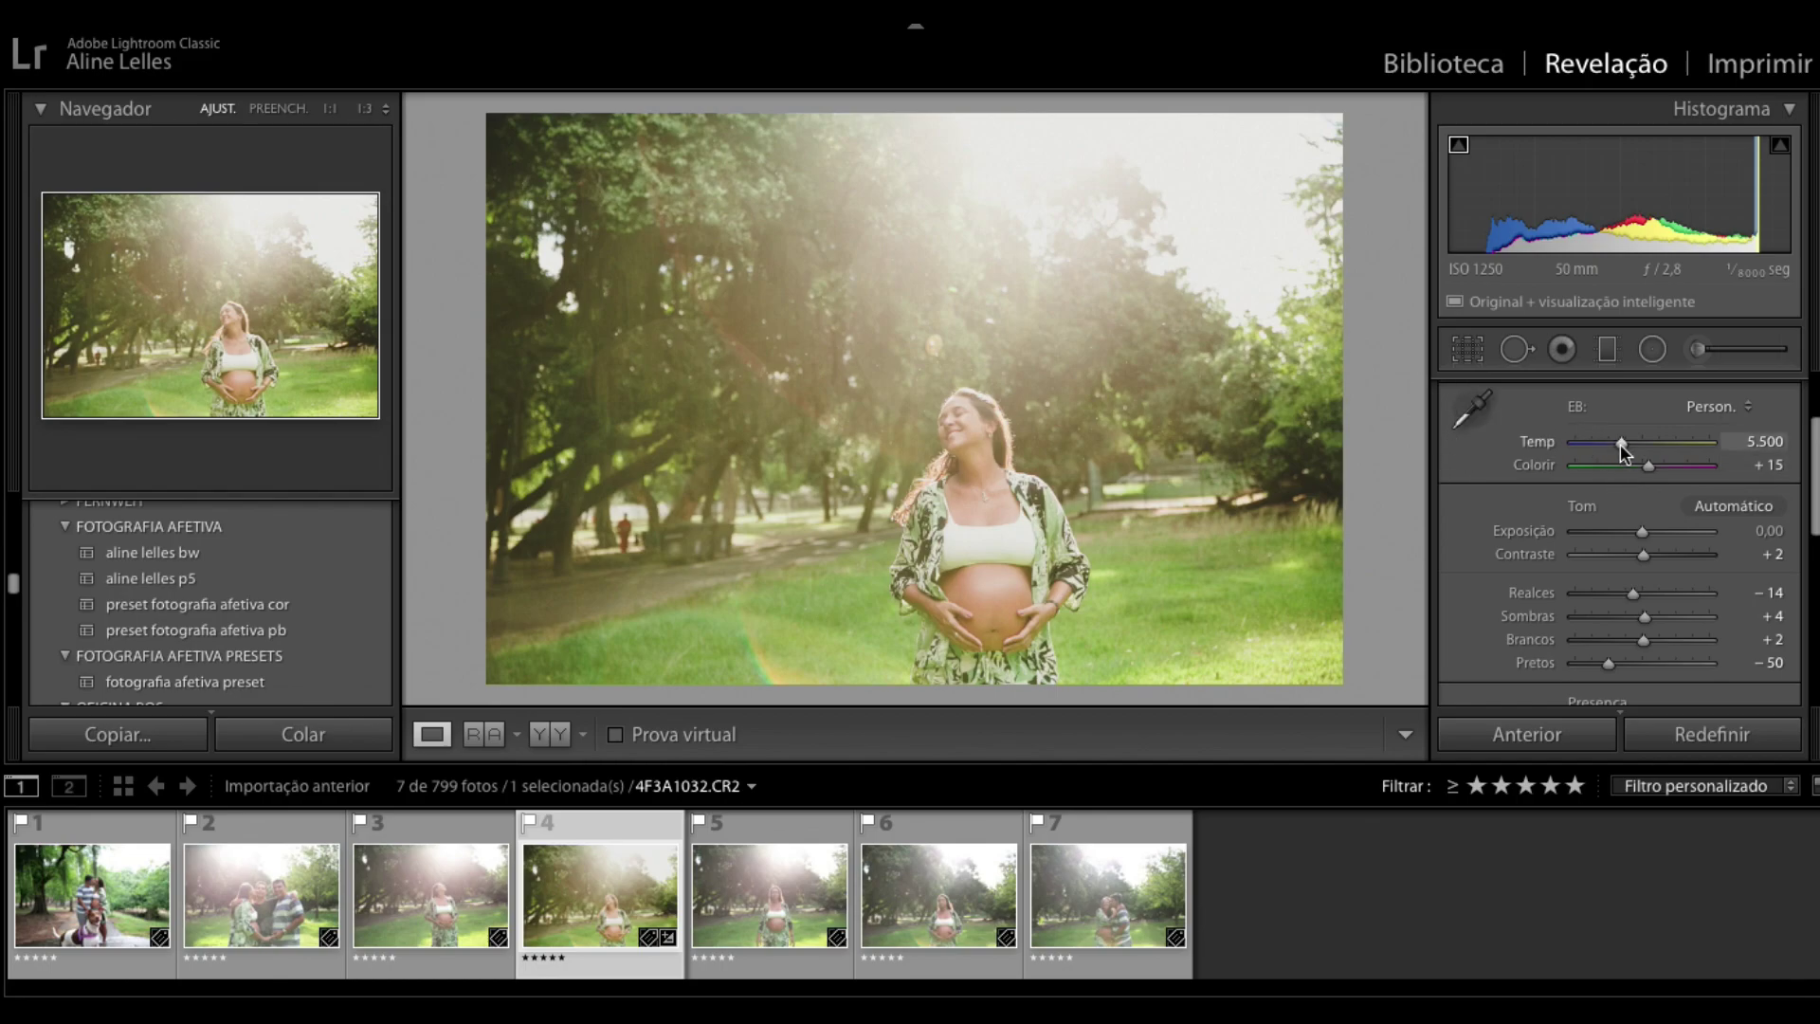
pyautogui.moveTo(1622, 442); pyautogui.dragTo(1618, 444)
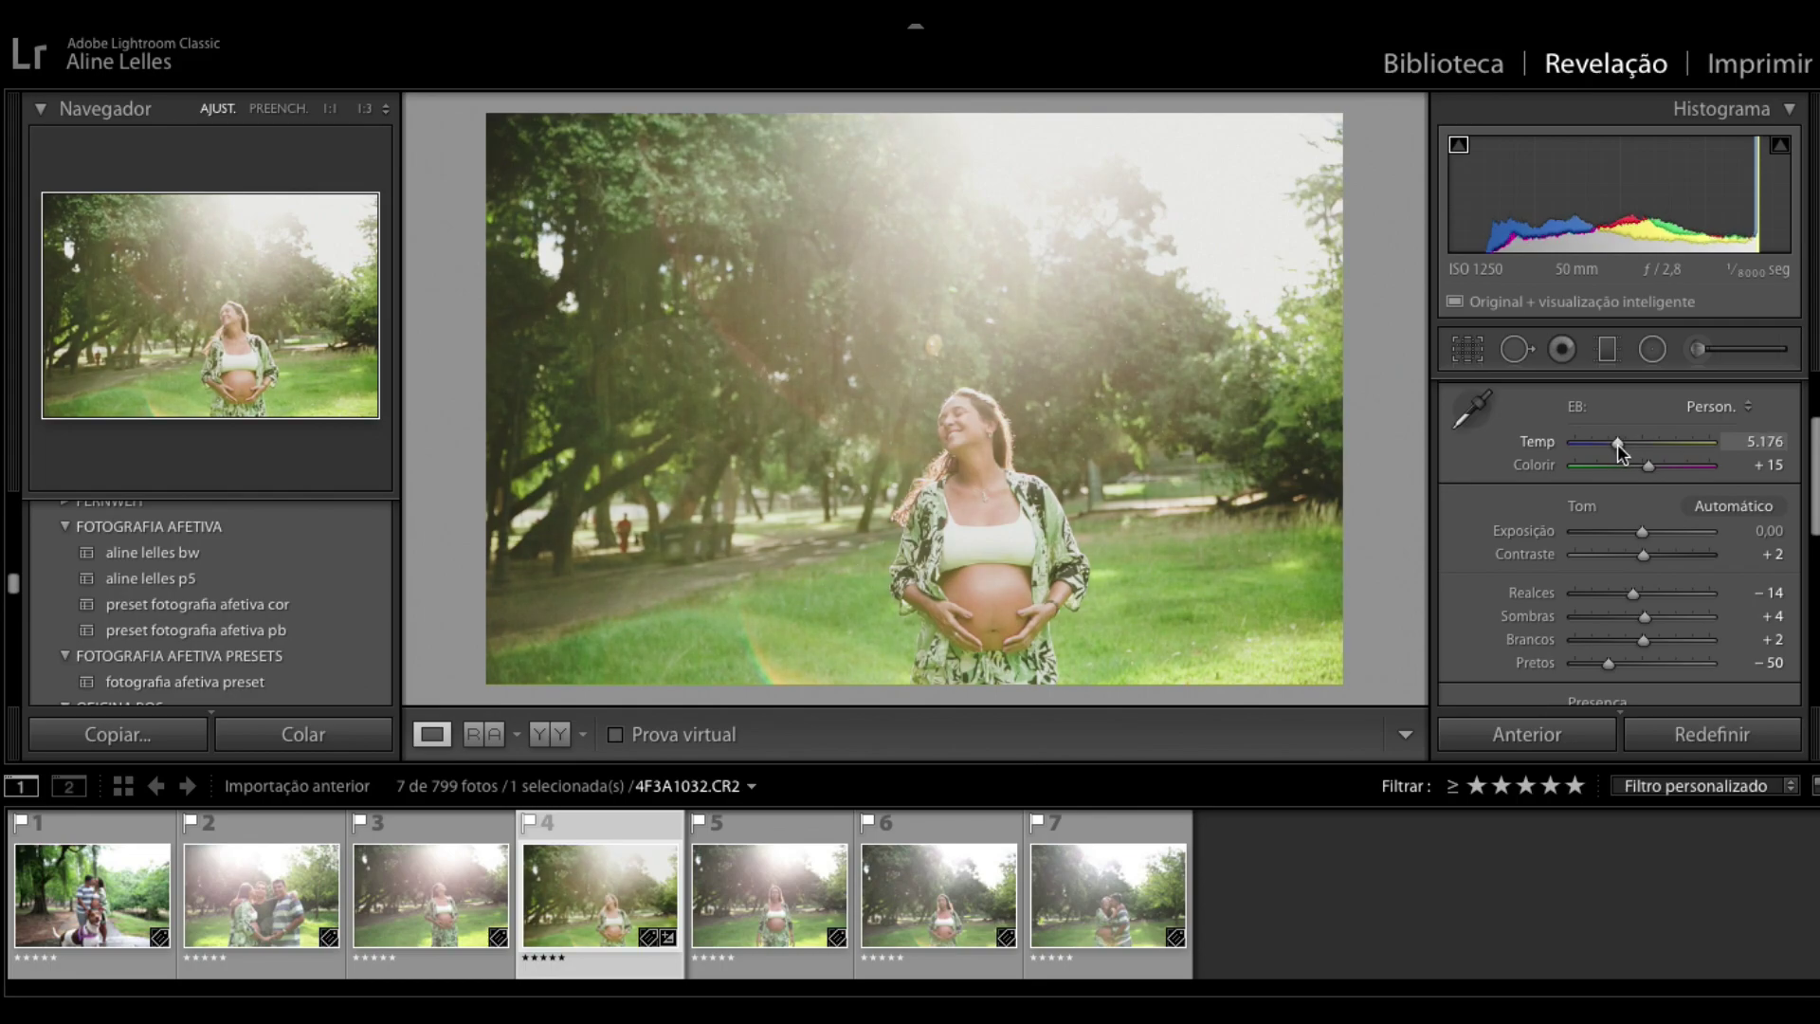
# Step: Add a radial filter with the Nitidez effect around the woman, tilting the ellipse to follow her body
pyautogui.click(1651, 350)
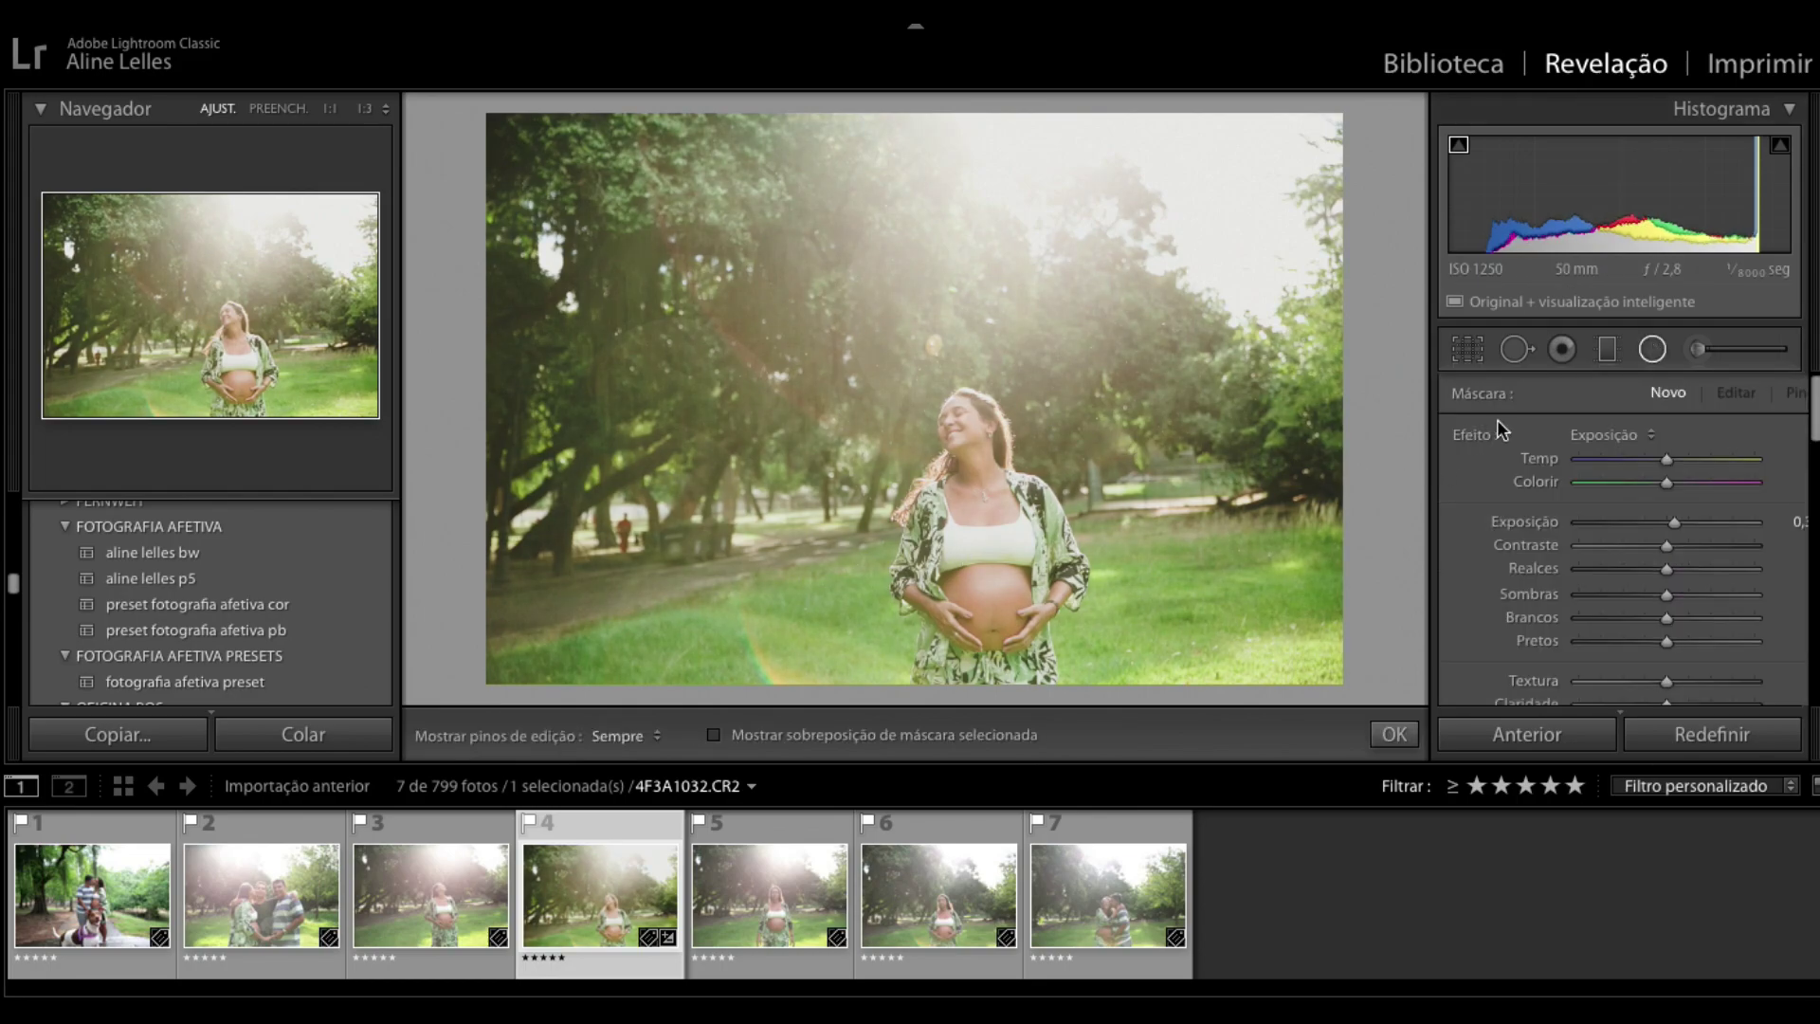
pyautogui.click(1601, 436)
pyautogui.click(1546, 614)
pyautogui.scroll(-3, 1644, 611)
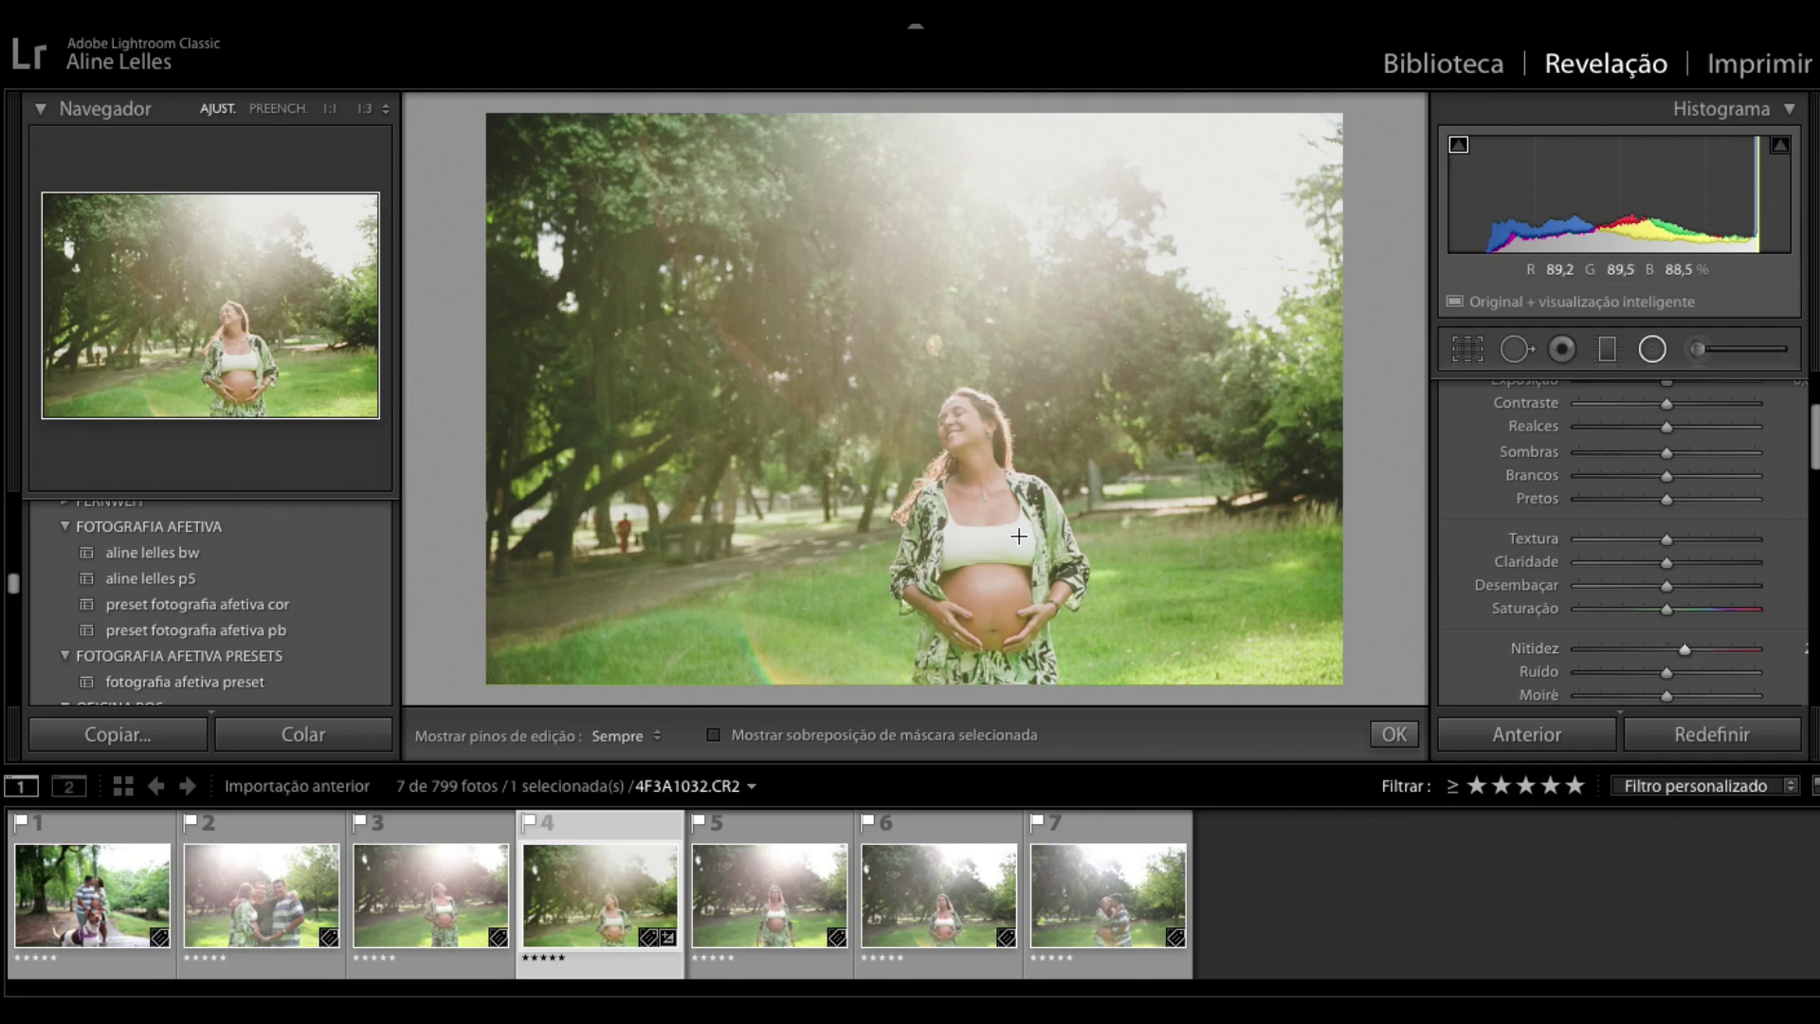
pyautogui.moveTo(982, 529); pyautogui.dragTo(1058, 687)
pyautogui.moveTo(1054, 441); pyautogui.dragTo(1010, 473)
pyautogui.scroll(-2, 1508, 616)
pyautogui.scroll(-6, 1604, 527)
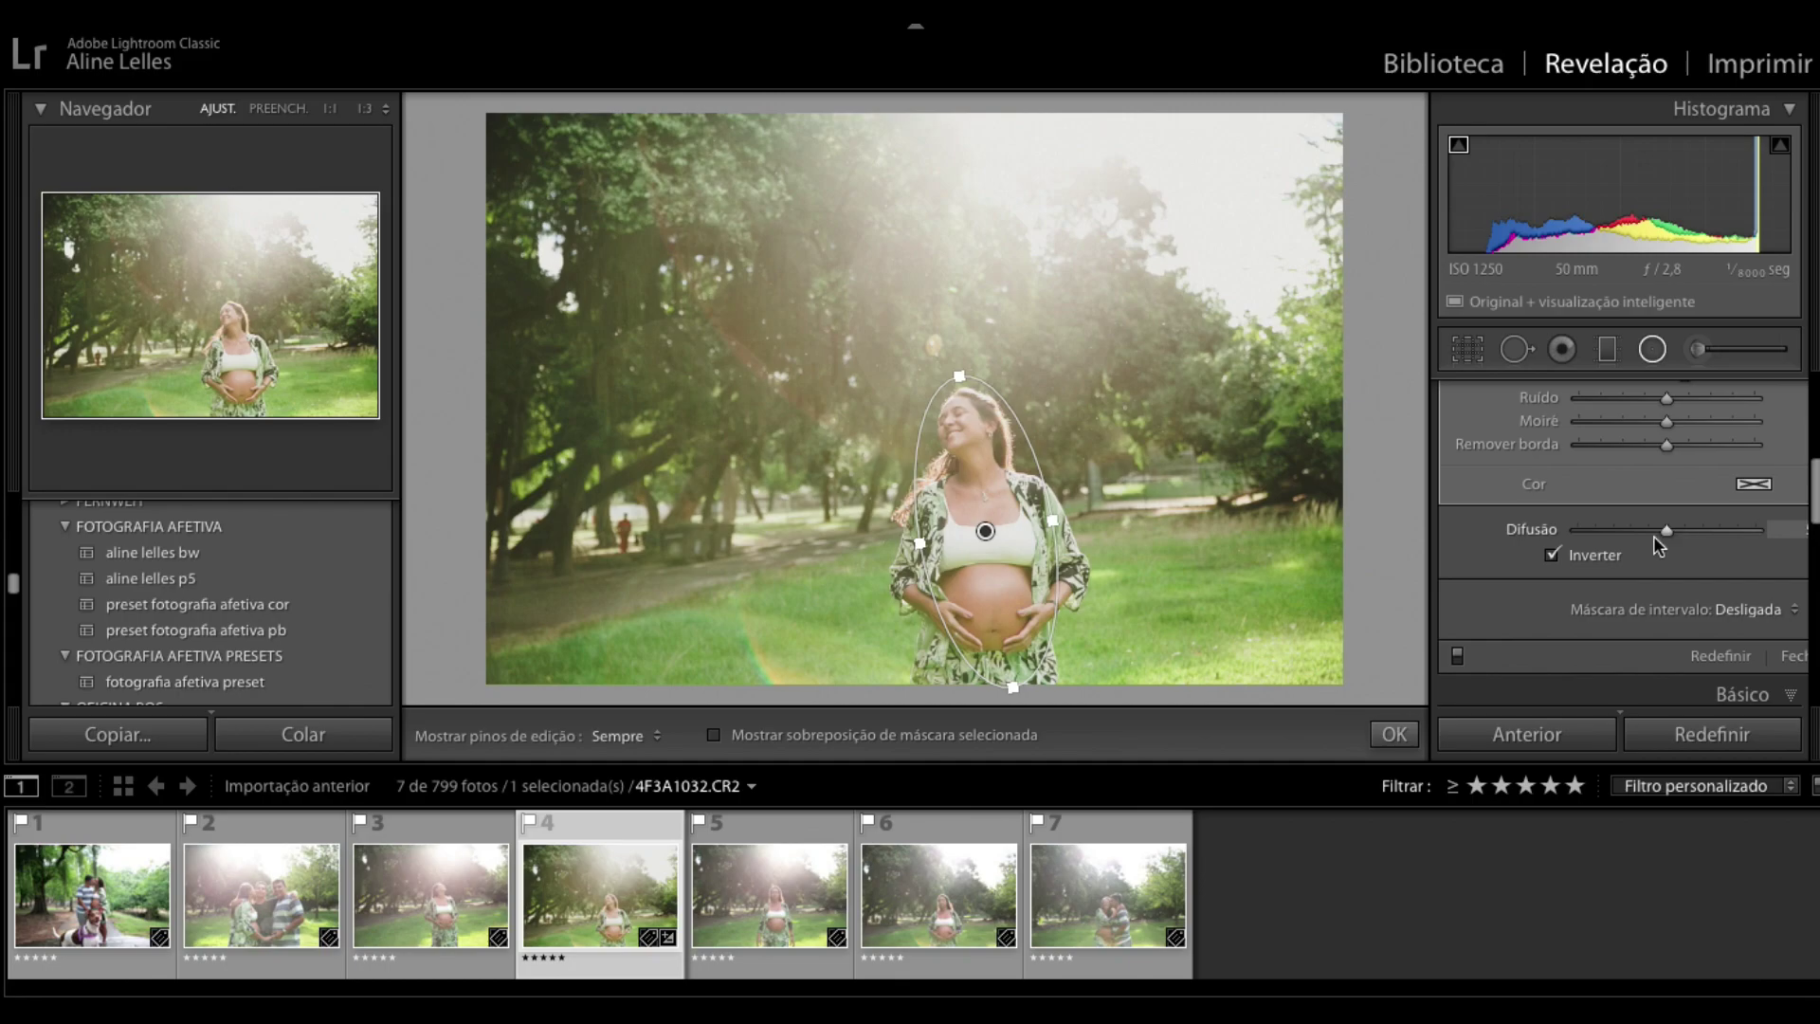
# Step: Show the mask overlay, try lower and higher Difusão amounts, reset Difusão to its default and leave the radial filter
pyautogui.press('o')
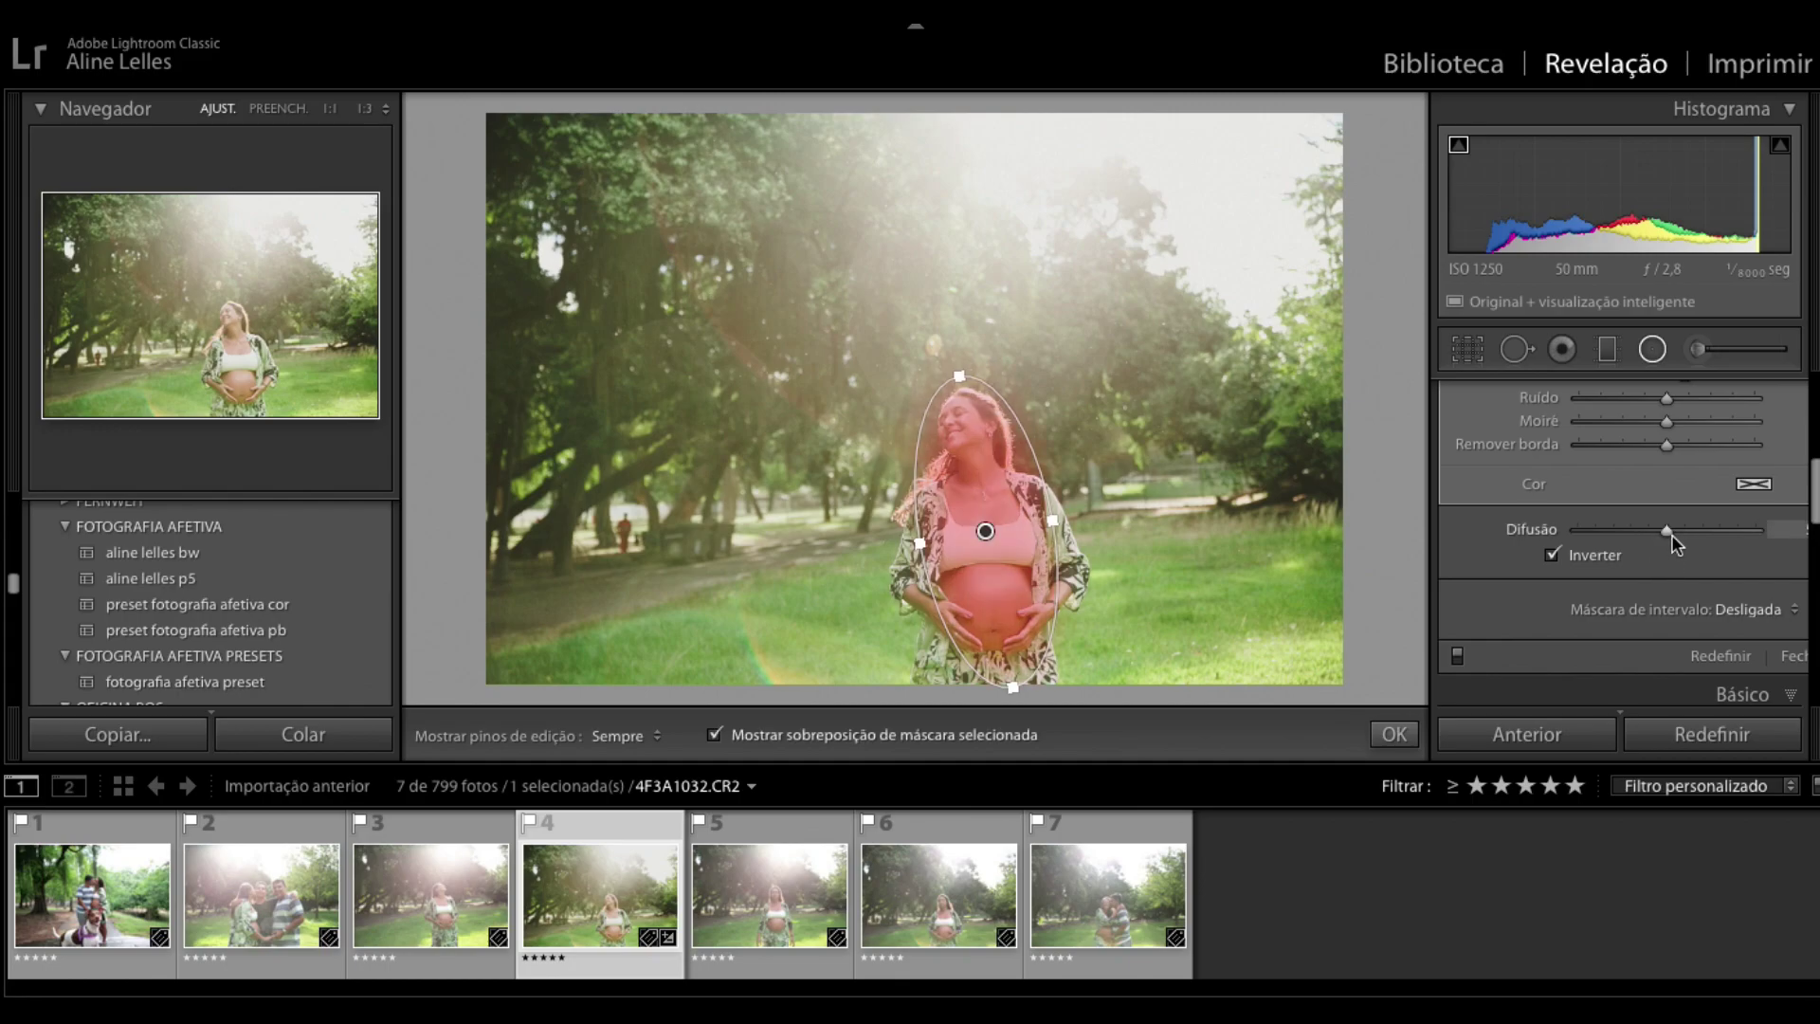
pyautogui.moveTo(1664, 533); pyautogui.dragTo(1498, 557)
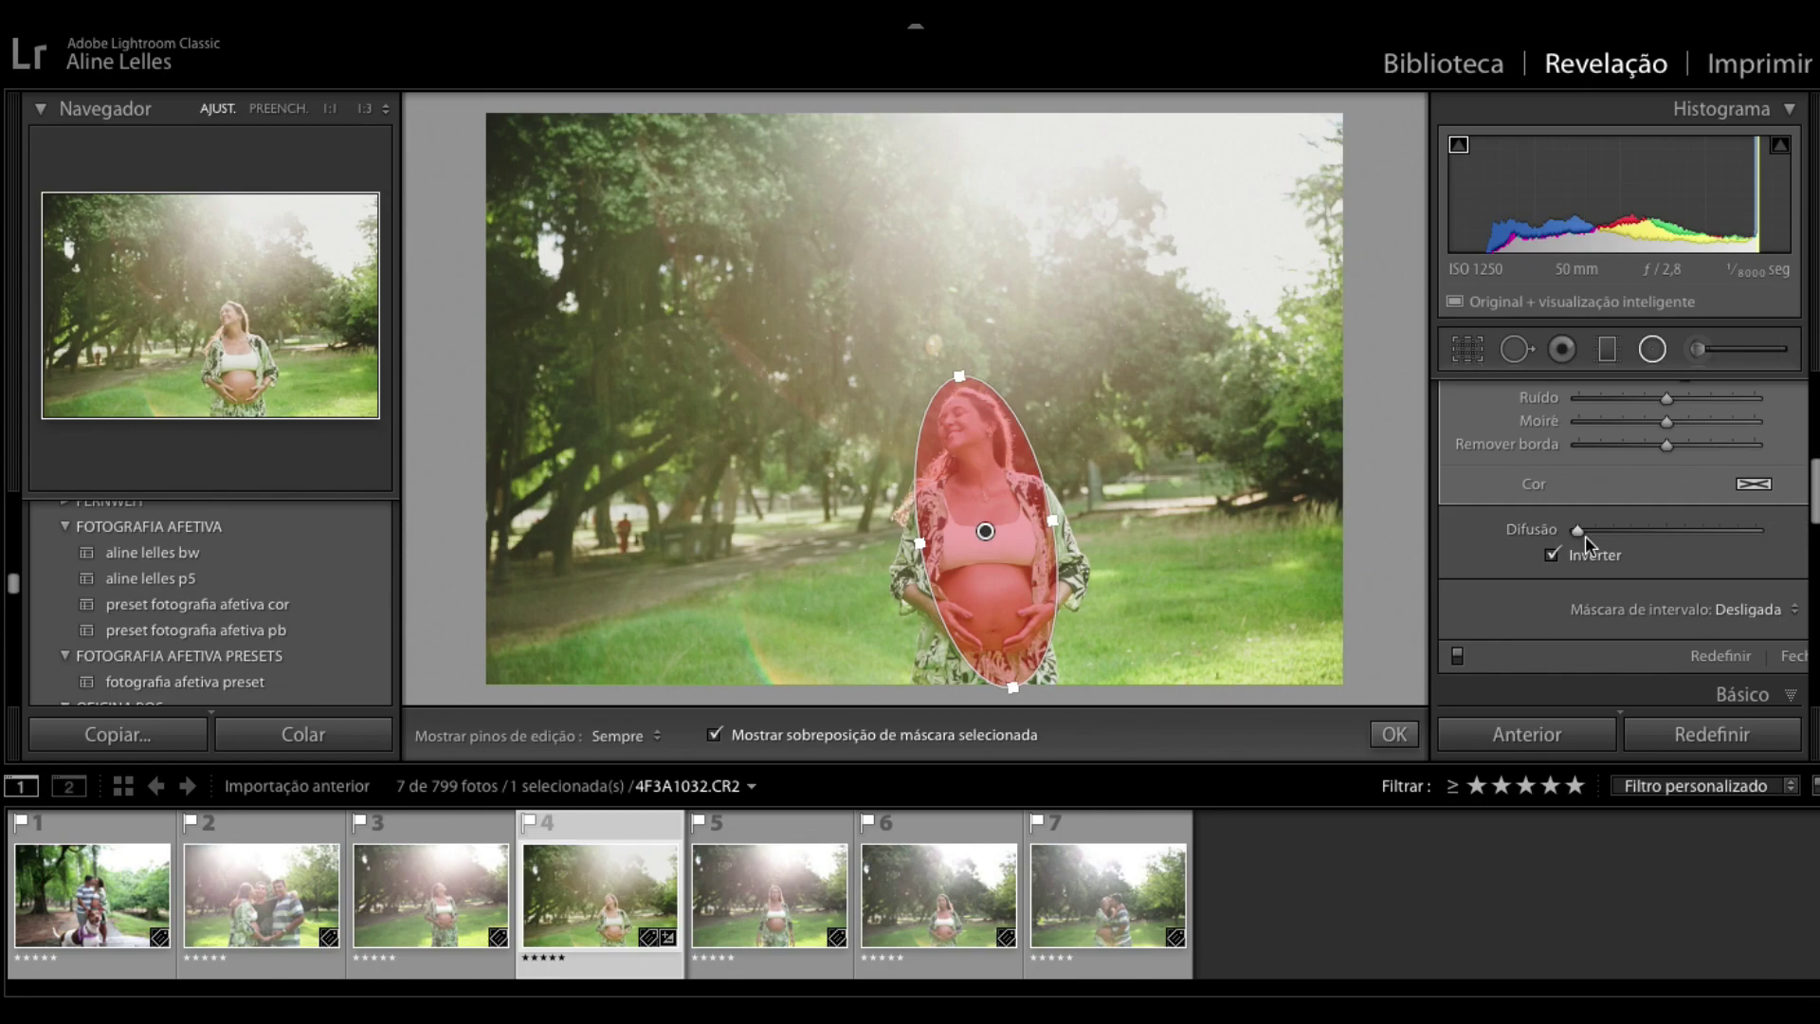
pyautogui.moveTo(1619, 542); pyautogui.dragTo(1682, 543)
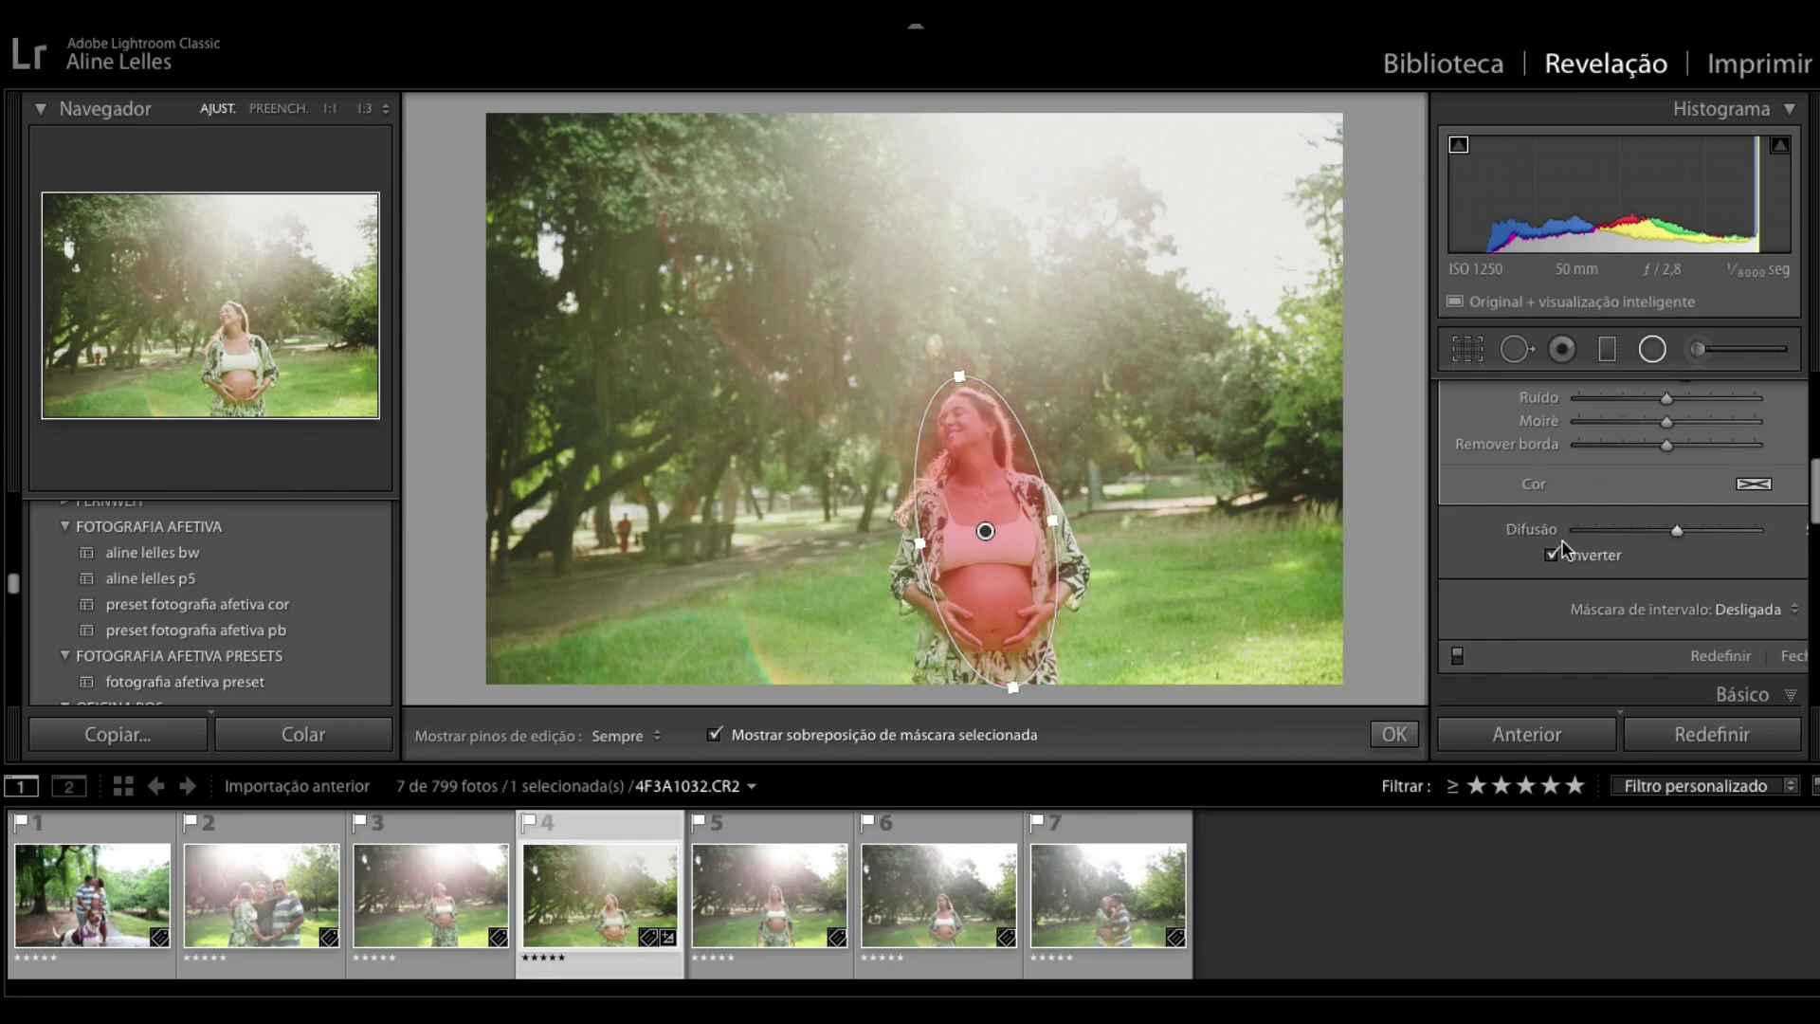
pyautogui.doubleClick(1532, 531)
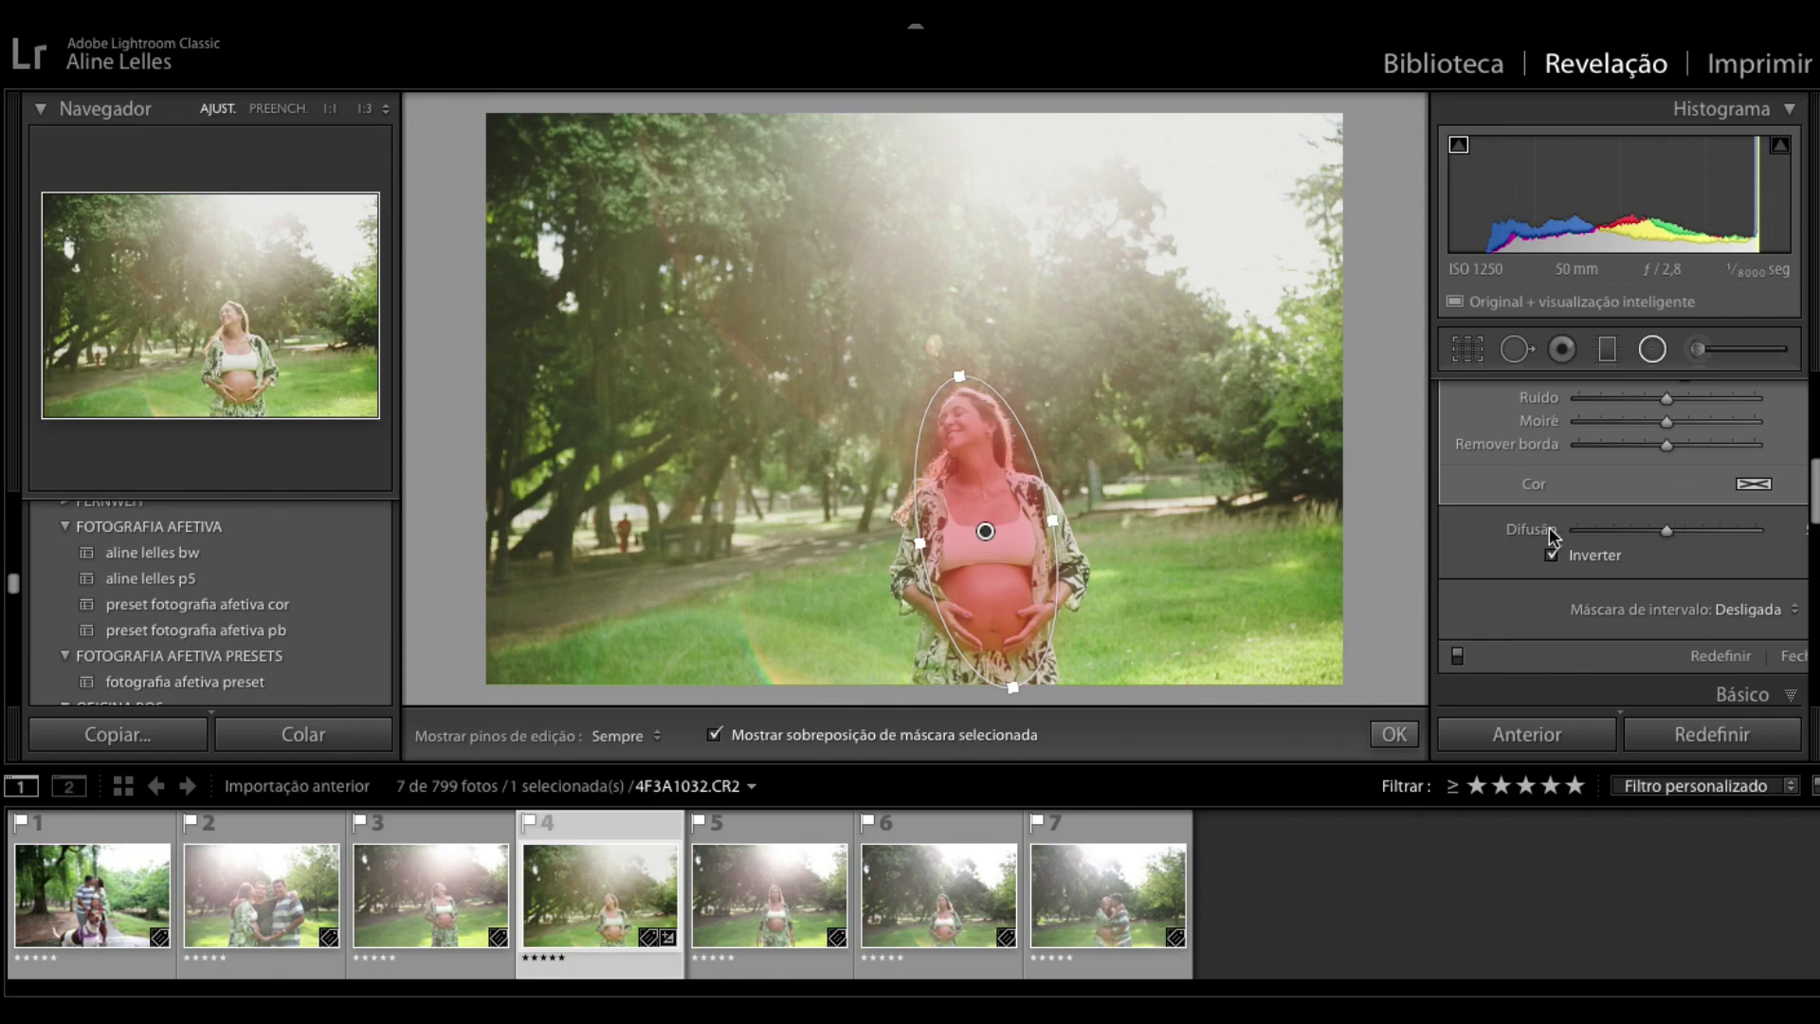
pyautogui.click(1653, 351)
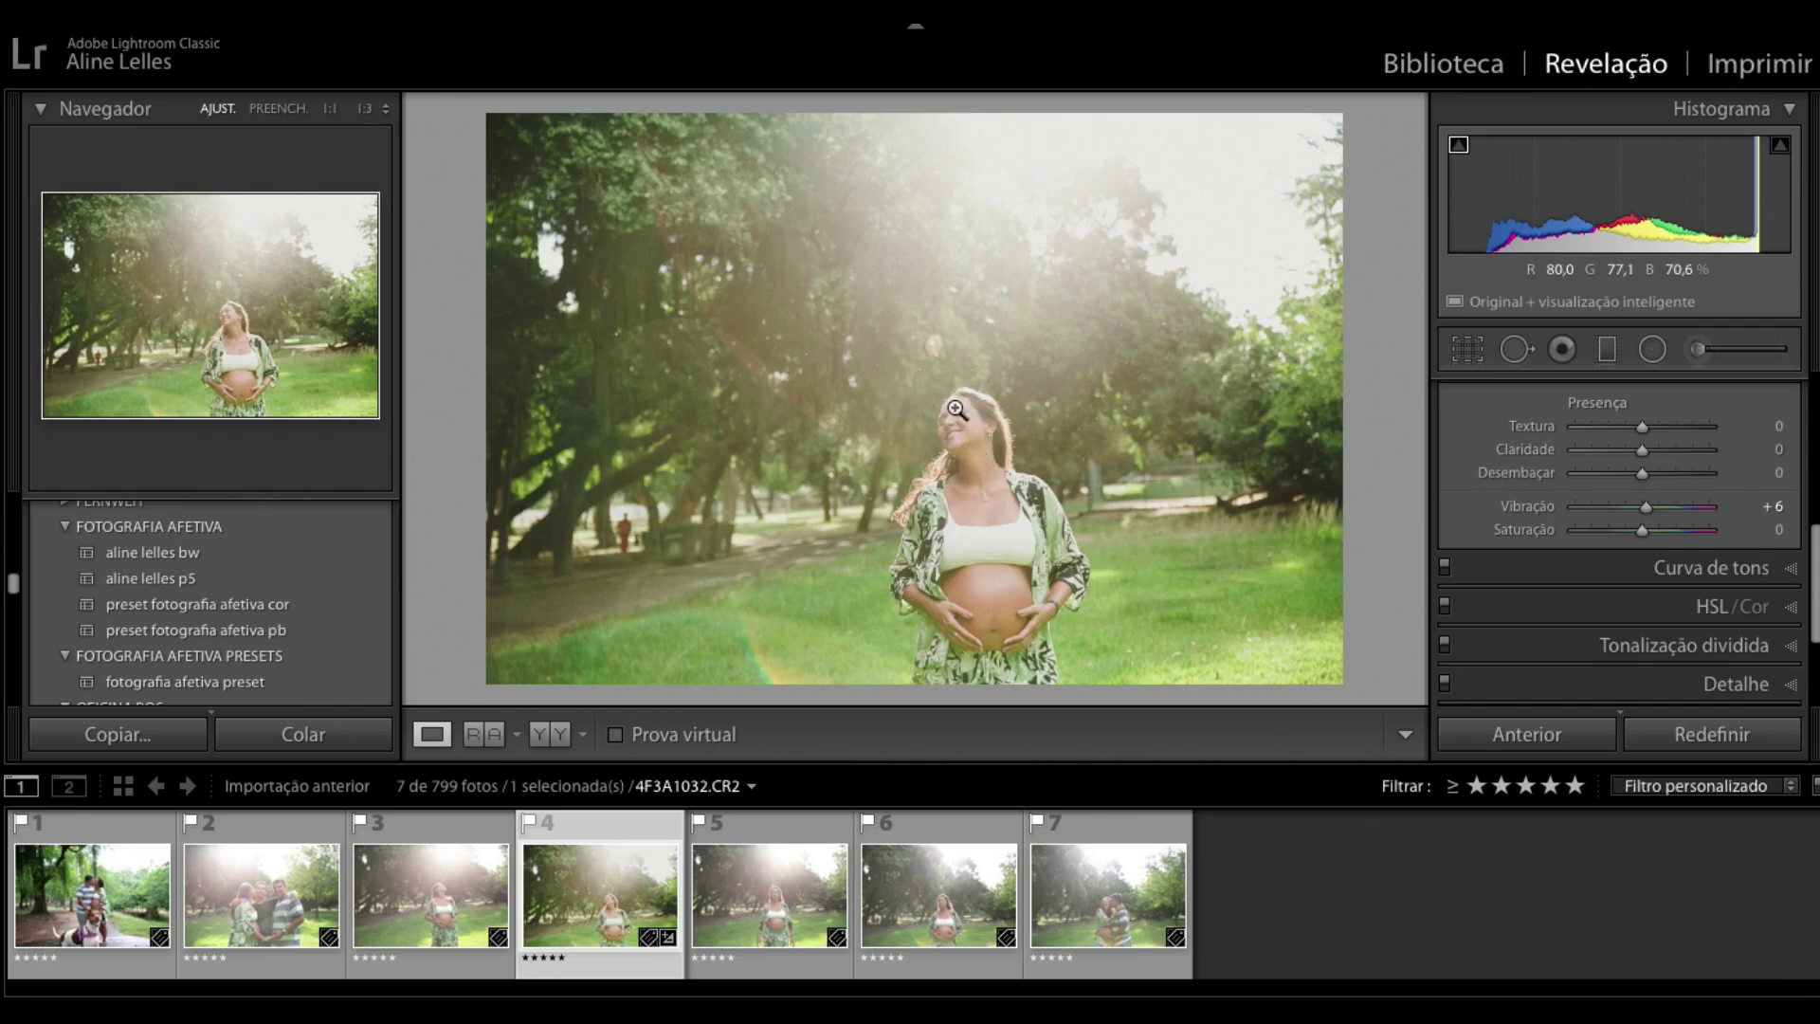
# Step: Add a radial filter with a slightly warmer Temp over the woman's face and neck, and hide the mask overlay
pyautogui.scroll(5, 1640, 455)
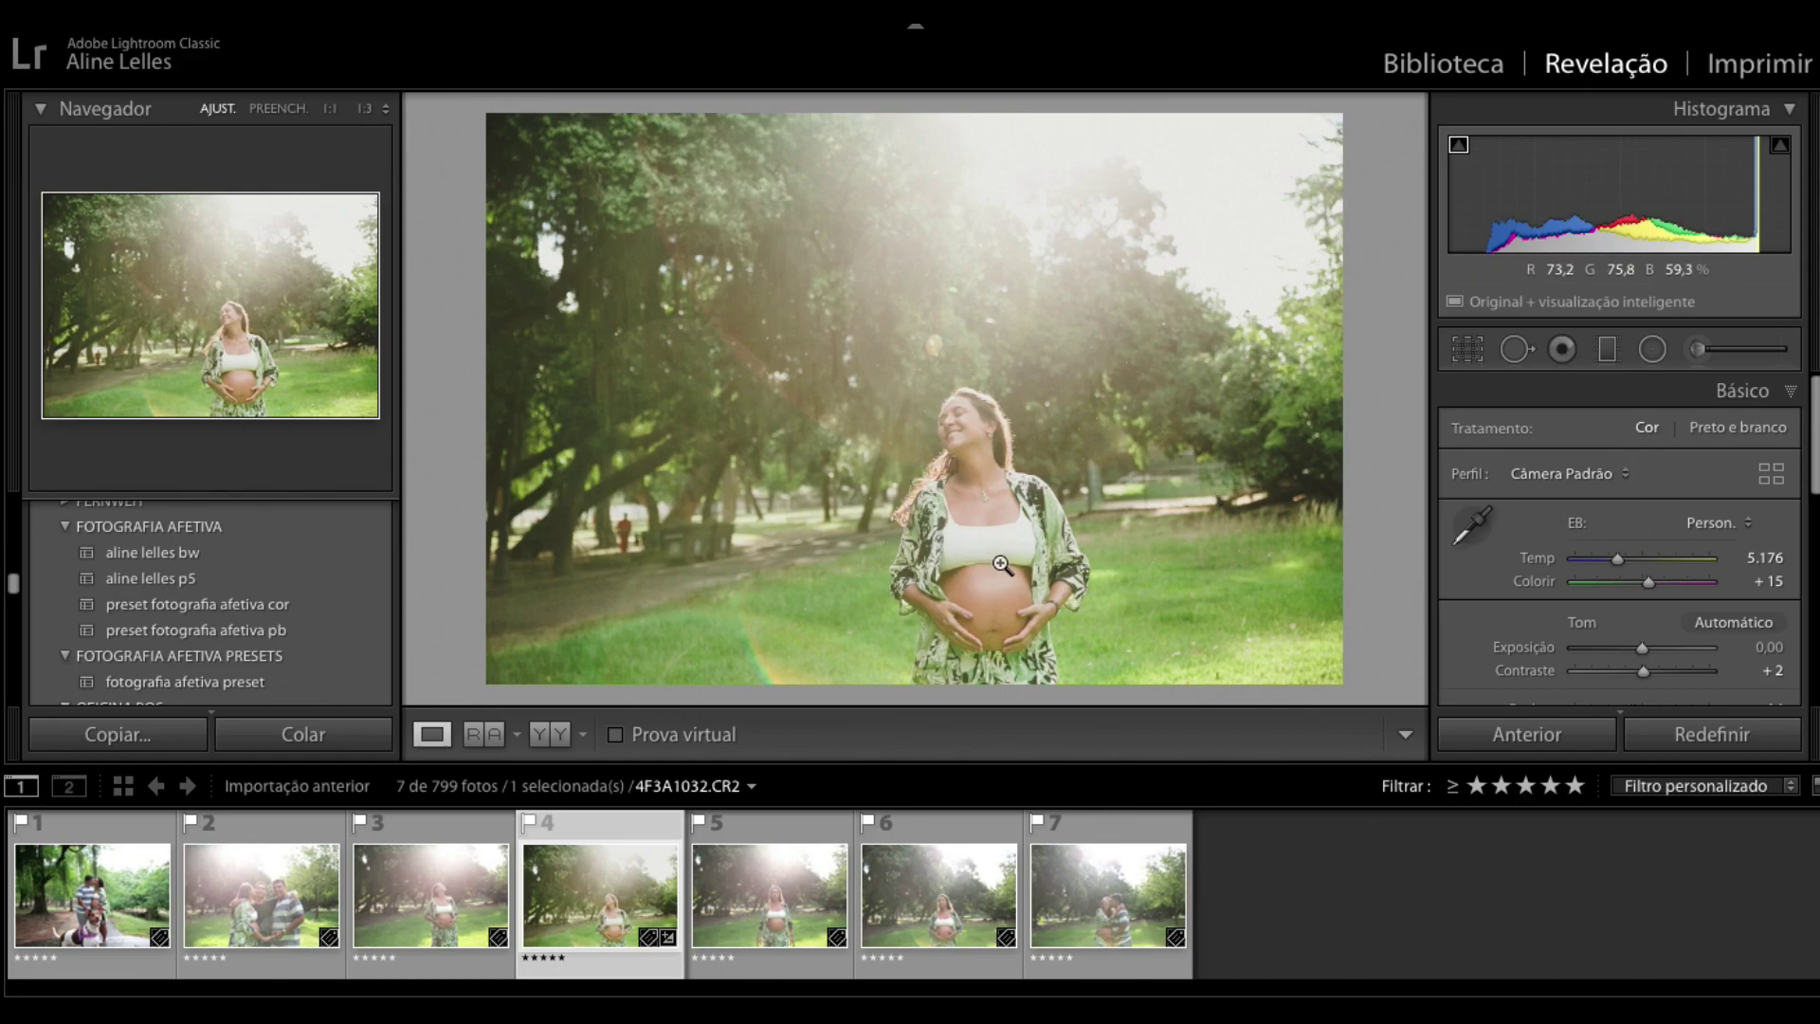
pyautogui.click(1651, 351)
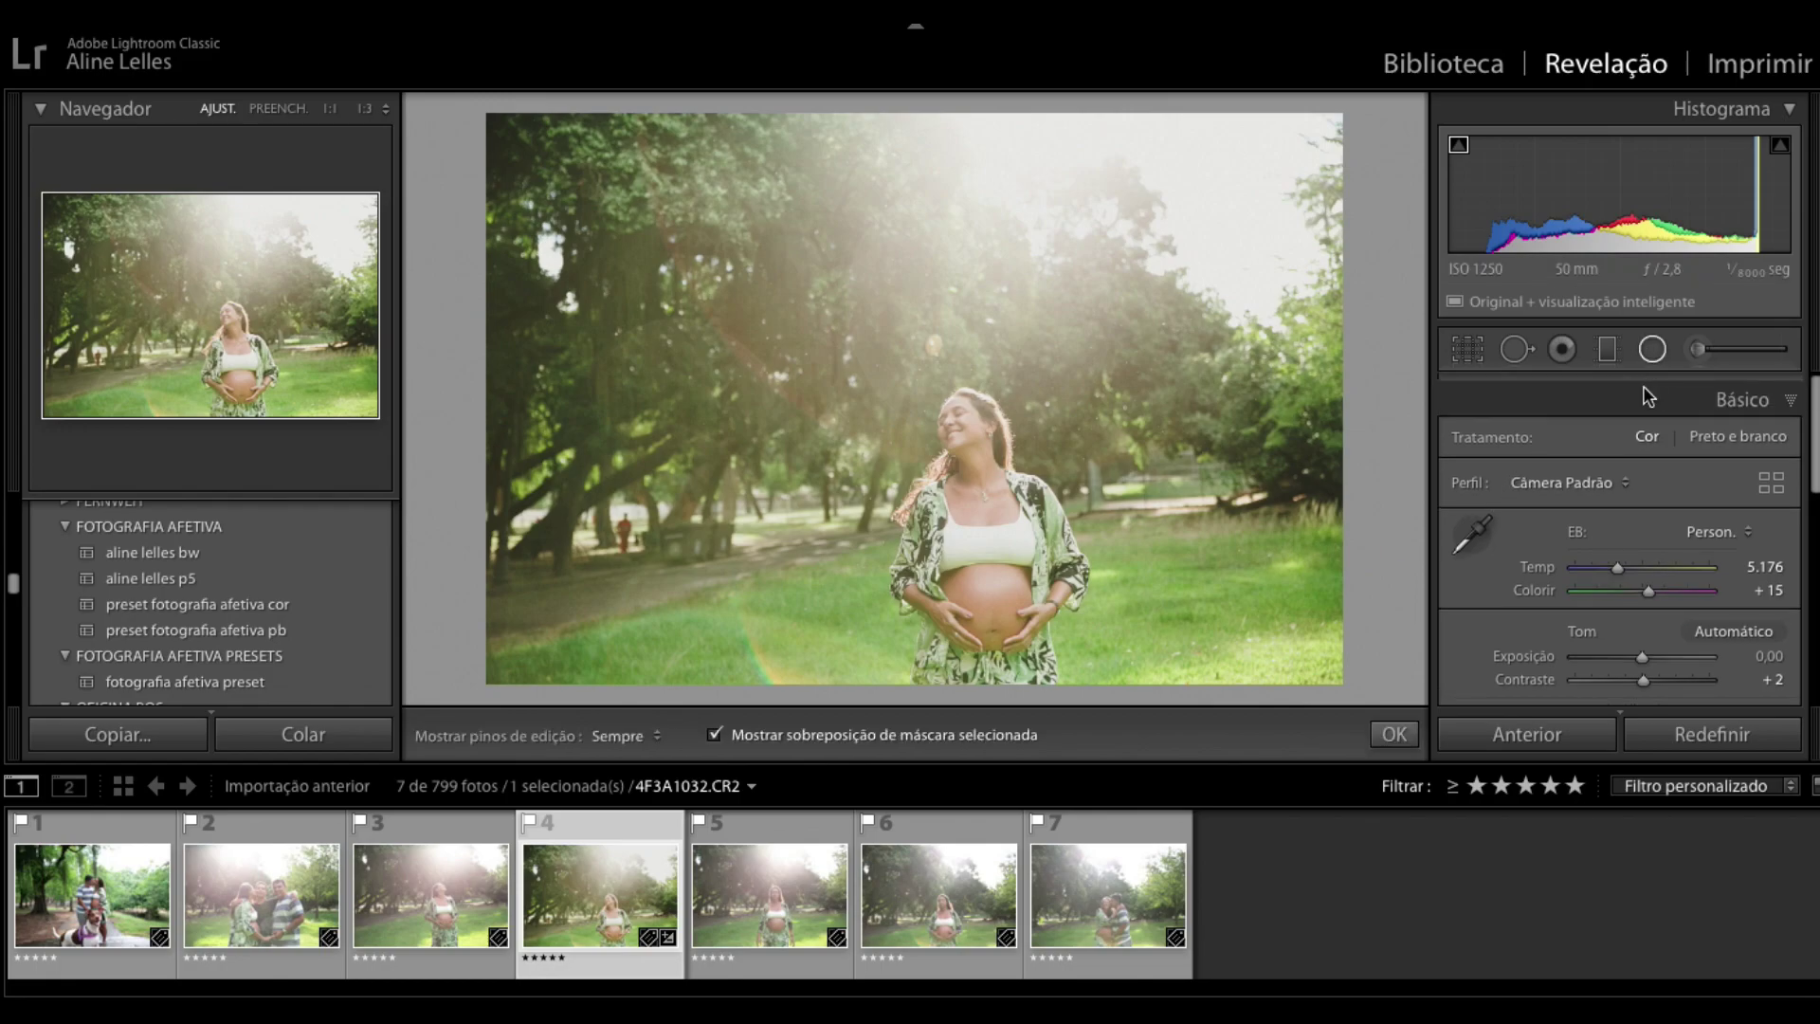
pyautogui.click(1600, 434)
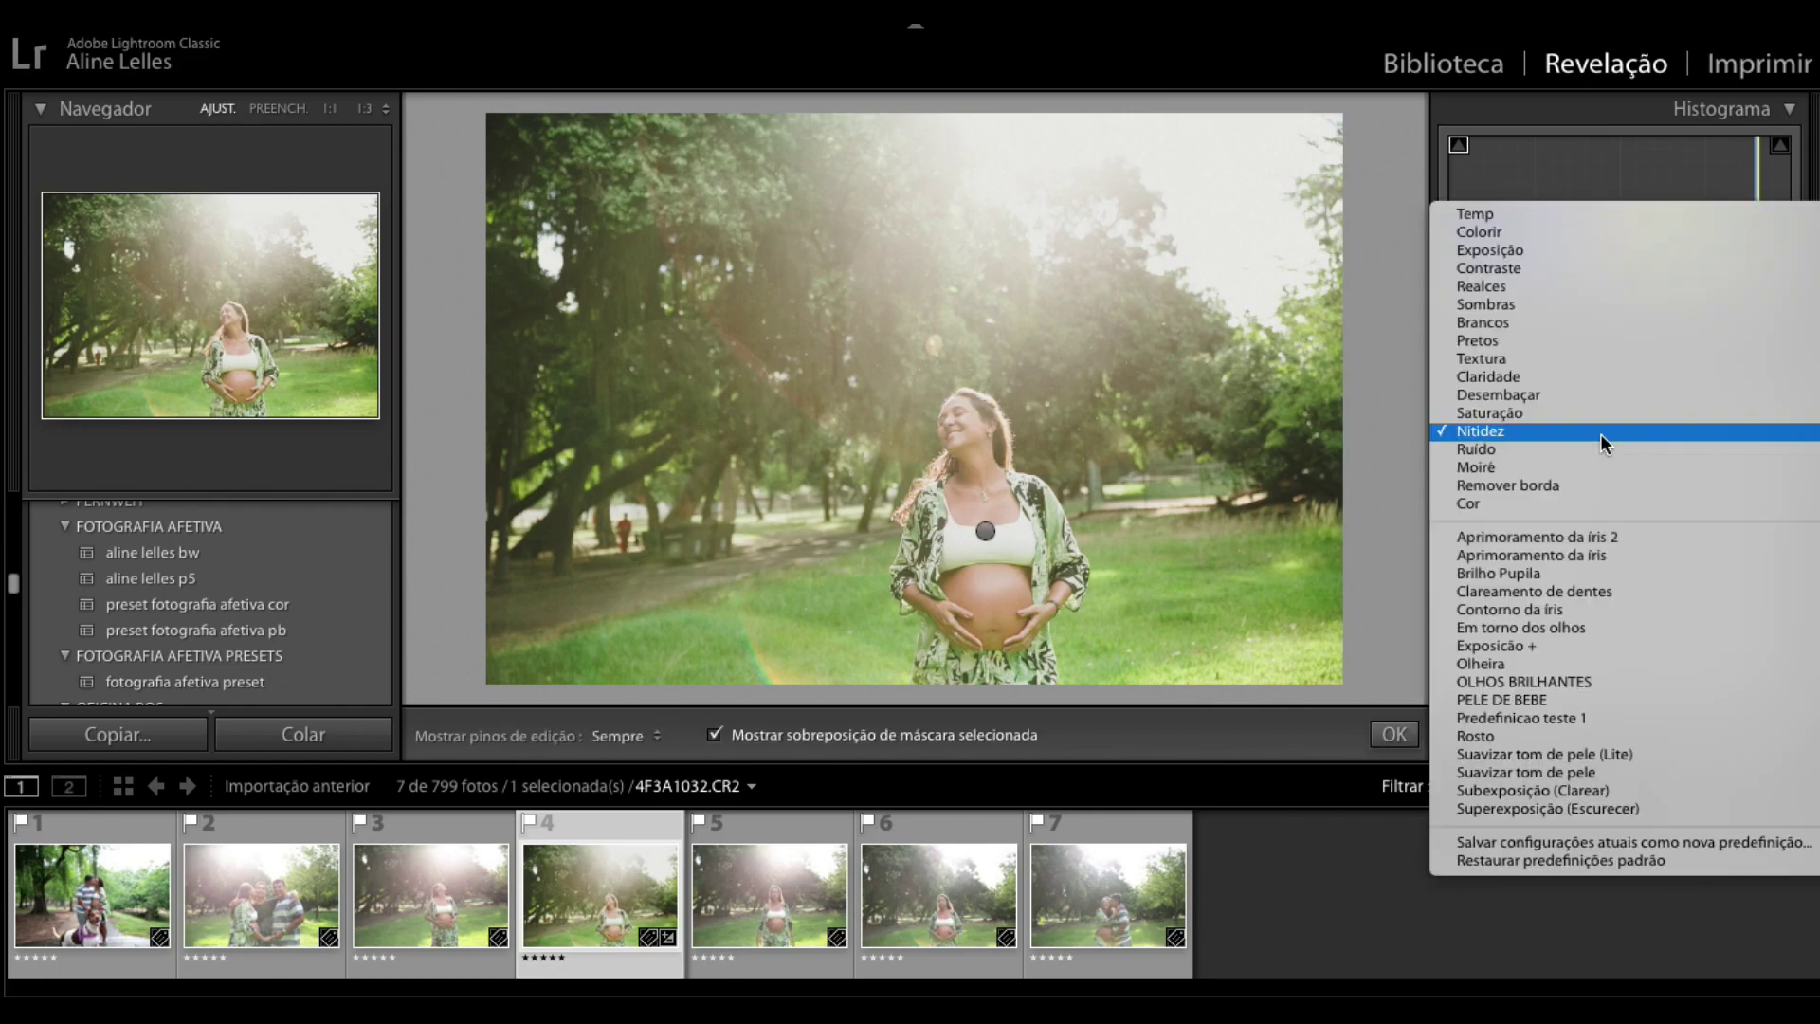
pyautogui.click(1557, 219)
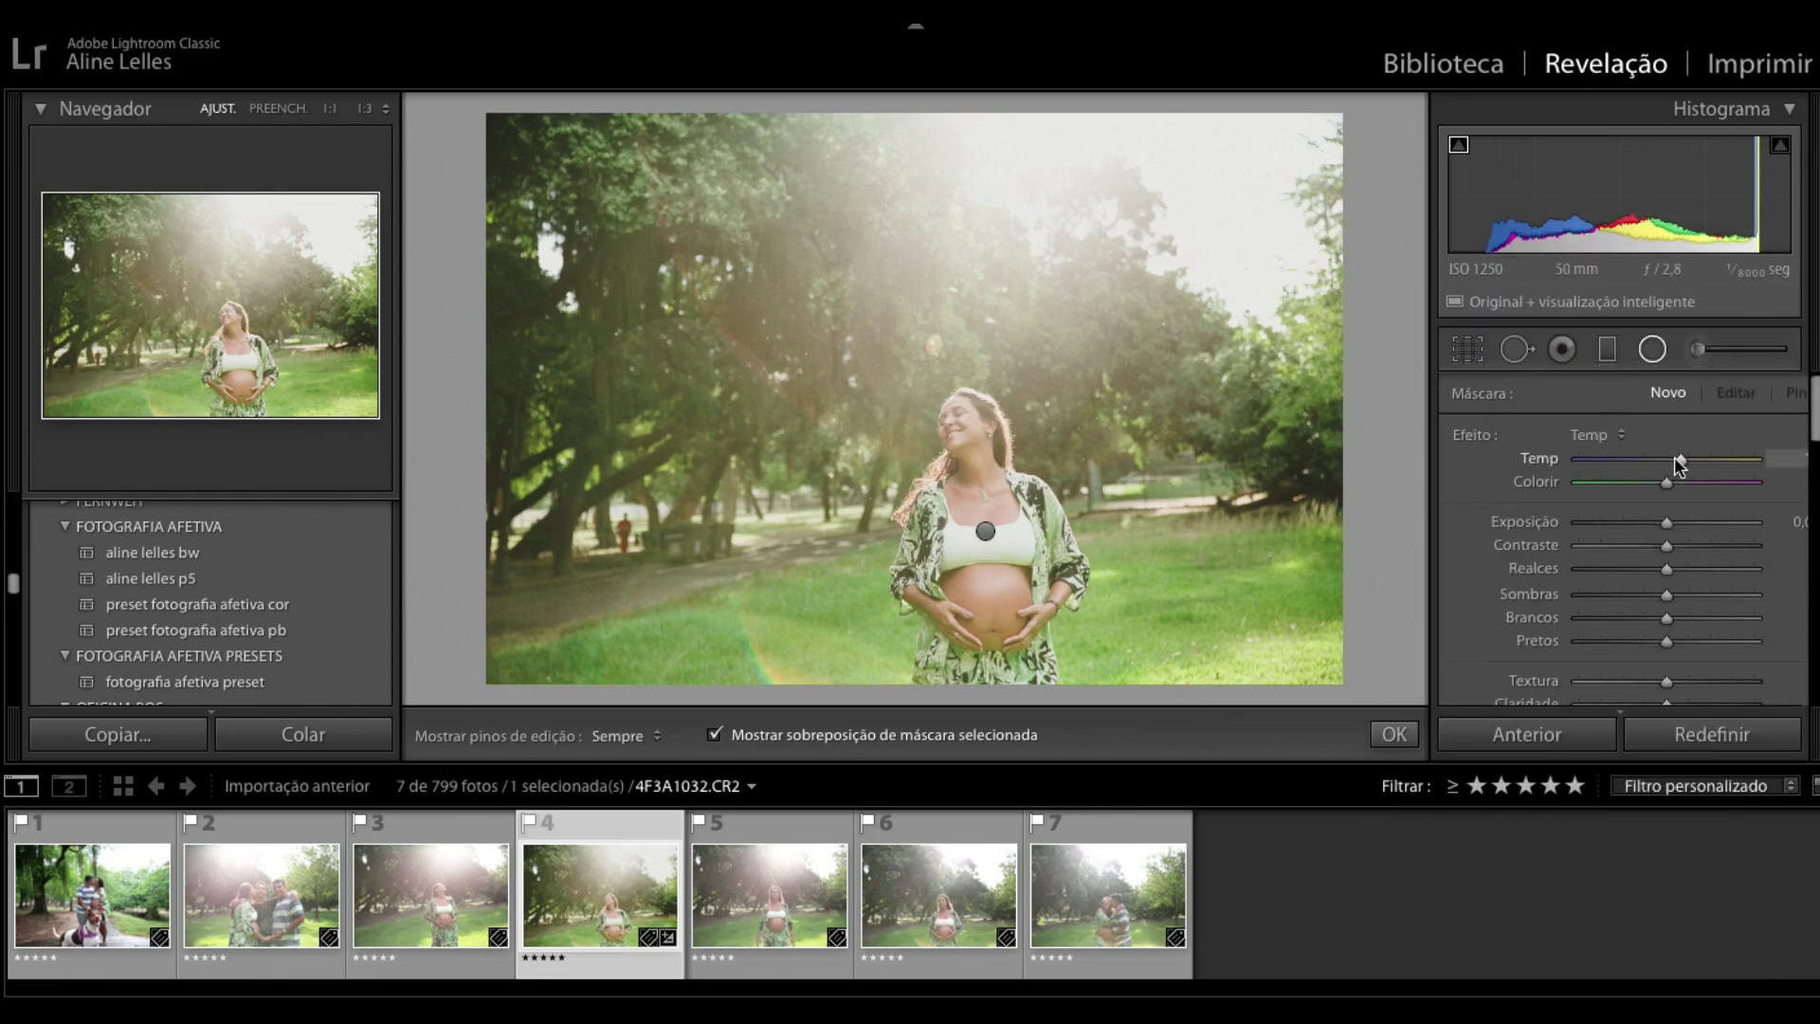
pyautogui.moveTo(969, 461); pyautogui.dragTo(1016, 543)
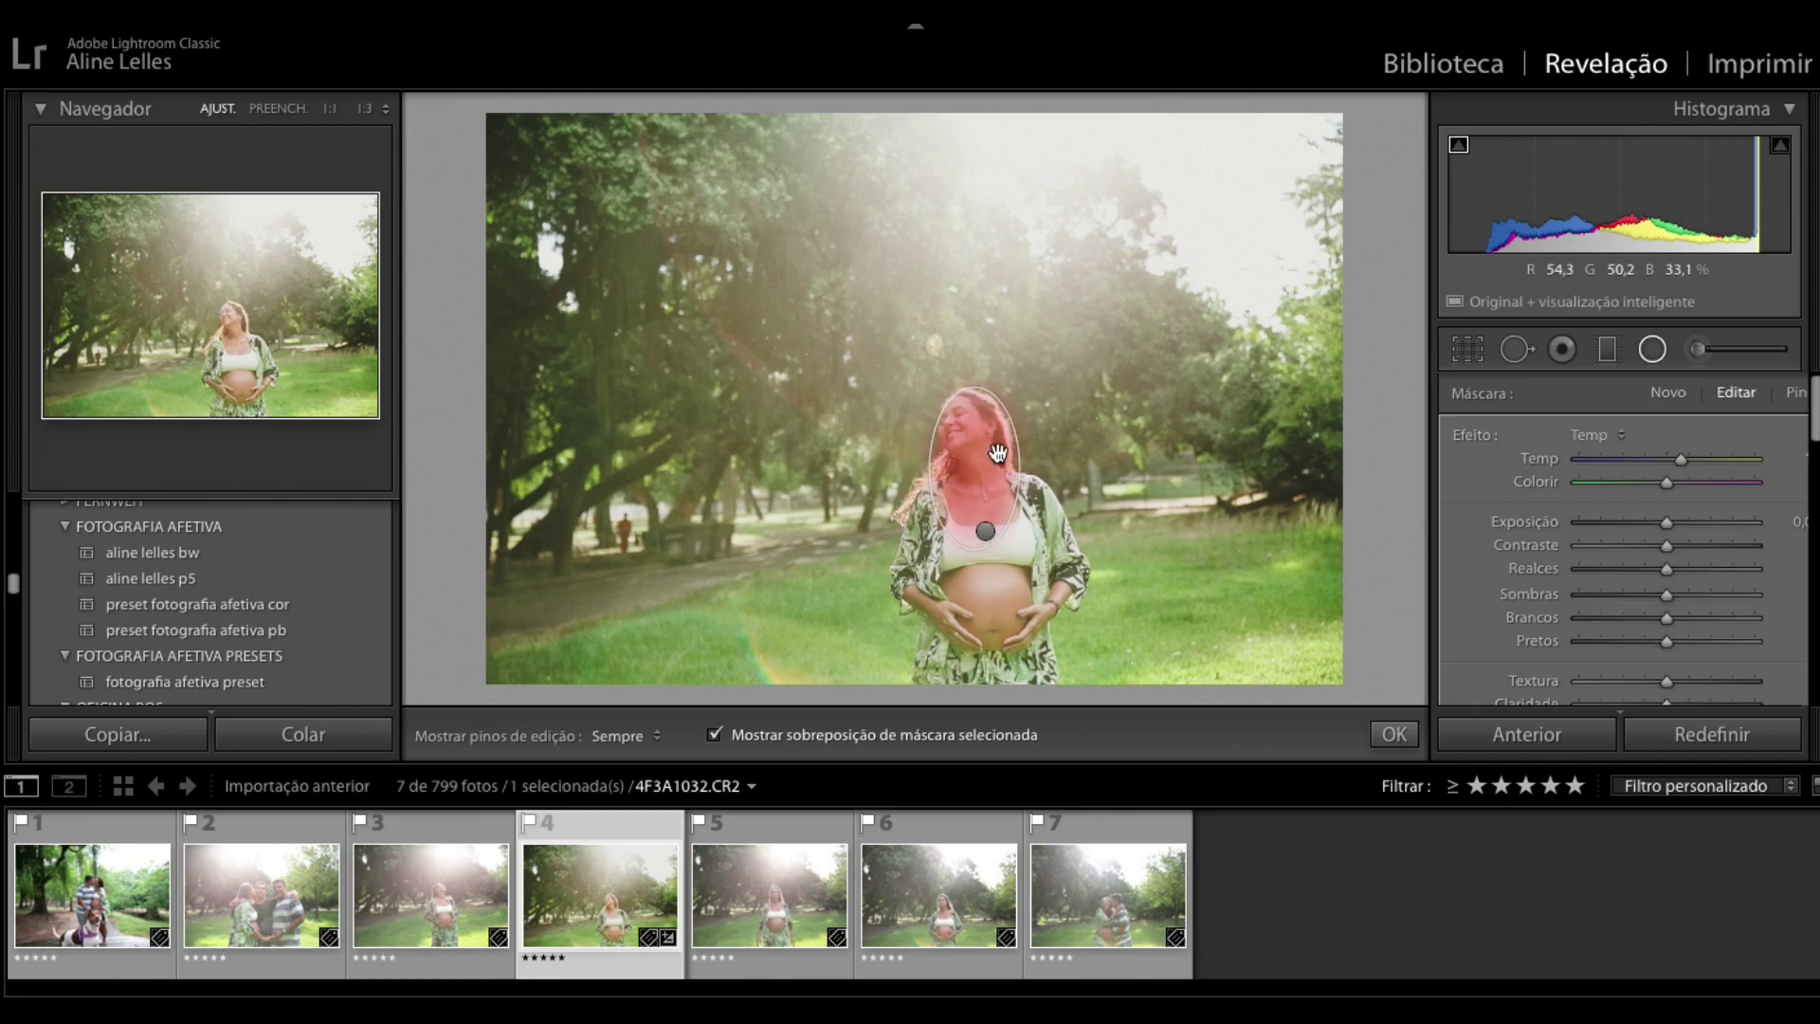
pyautogui.press('o')
pyautogui.moveTo(1665, 460); pyautogui.dragTo(1680, 462)
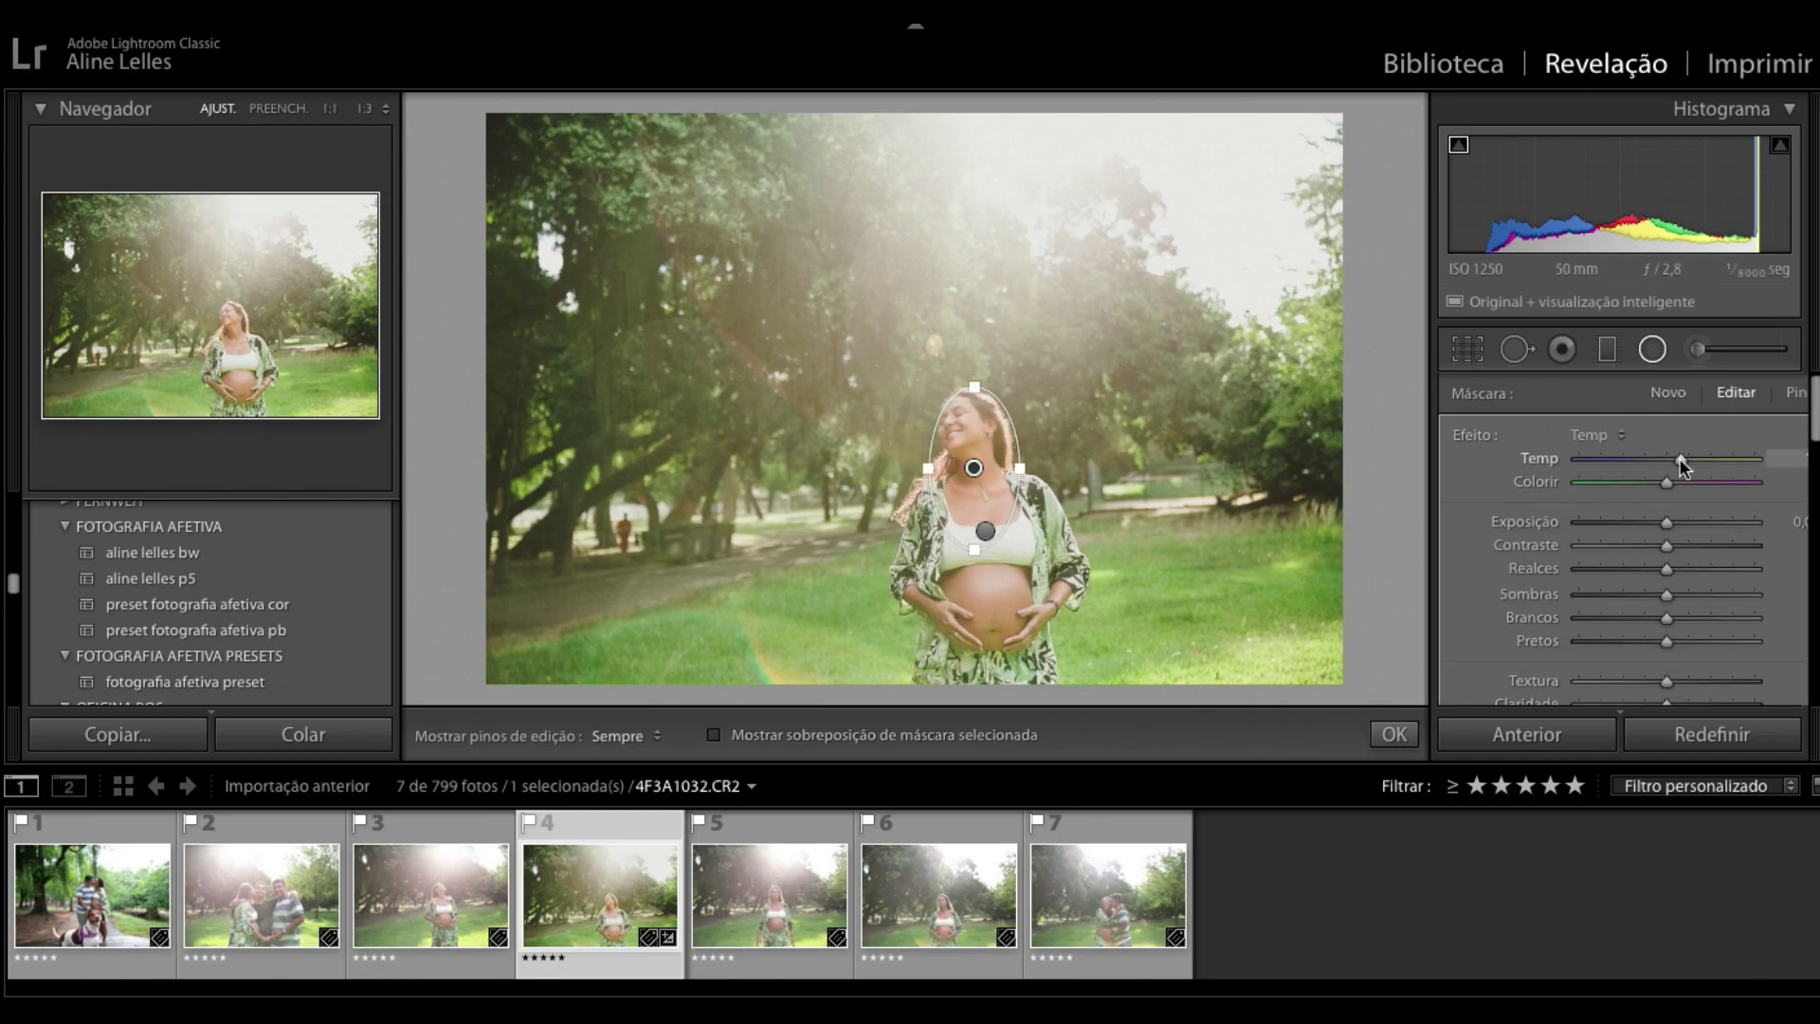
pyautogui.click(1658, 355)
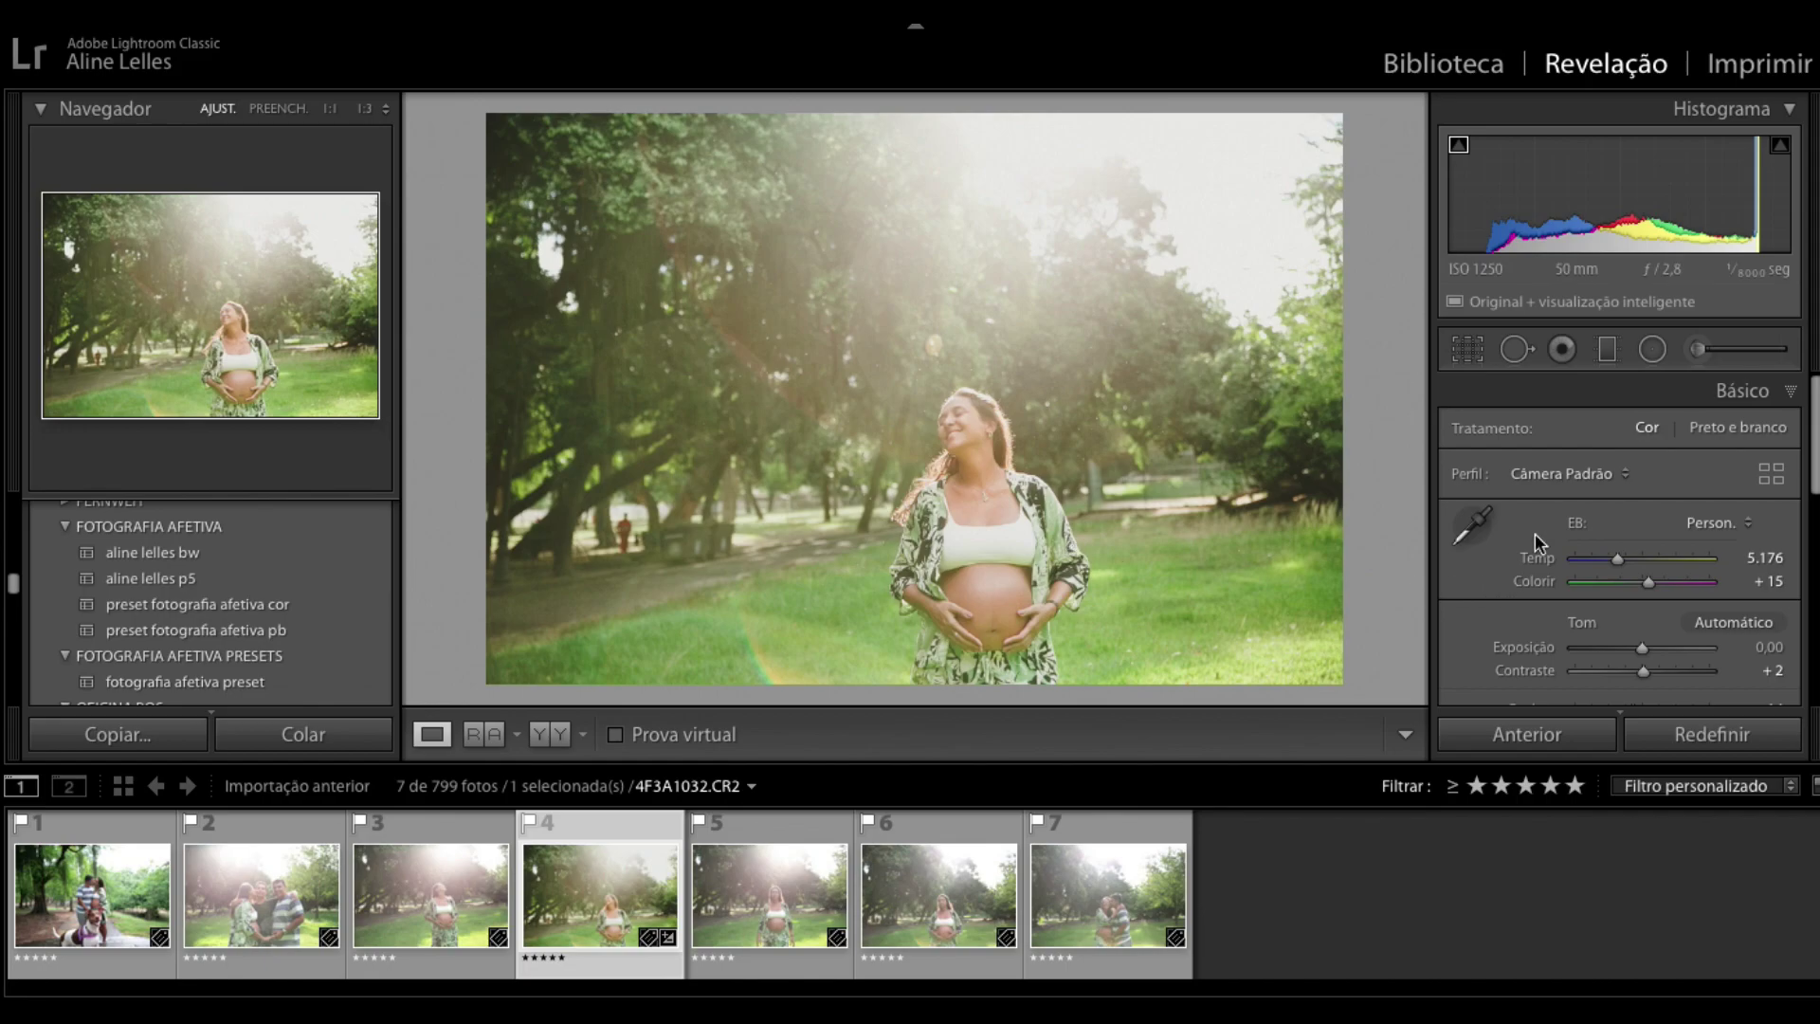
# Step: Add a radial filter with slightly negative Exposição around the woman's whole body, tilting the ellipse to fit her
pyautogui.click(1652, 349)
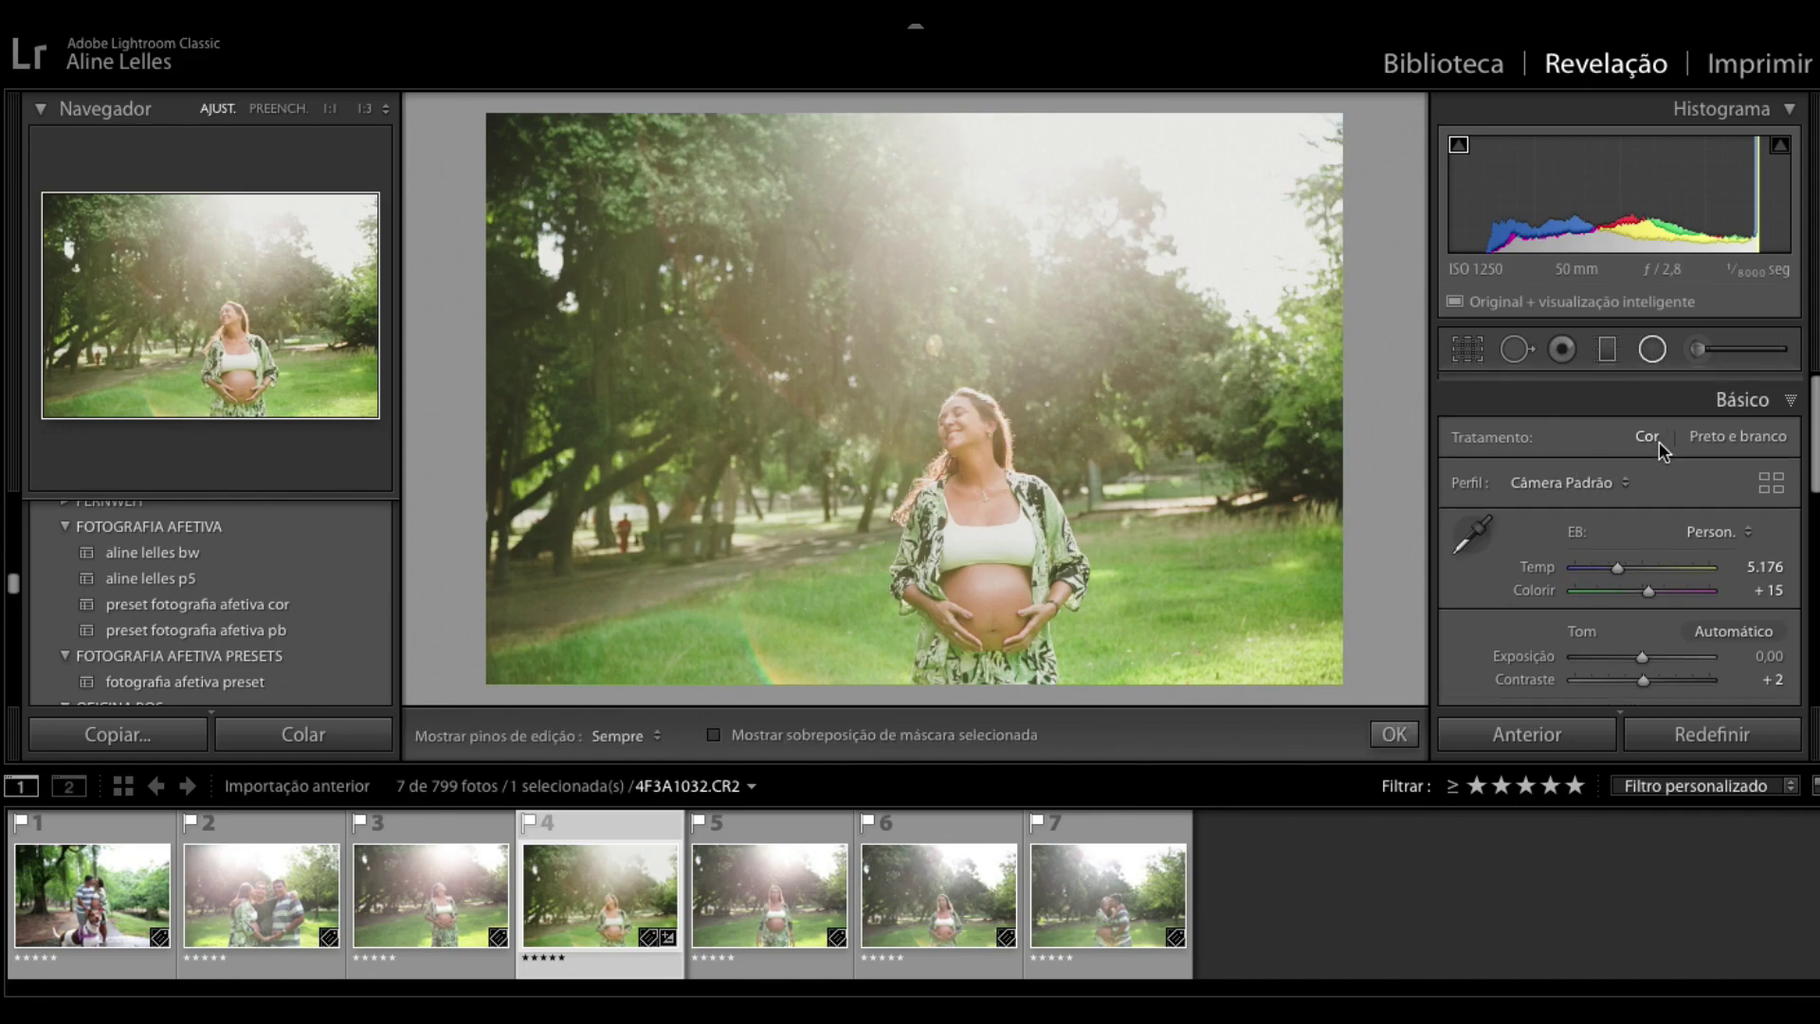
pyautogui.click(1603, 430)
pyautogui.click(1542, 469)
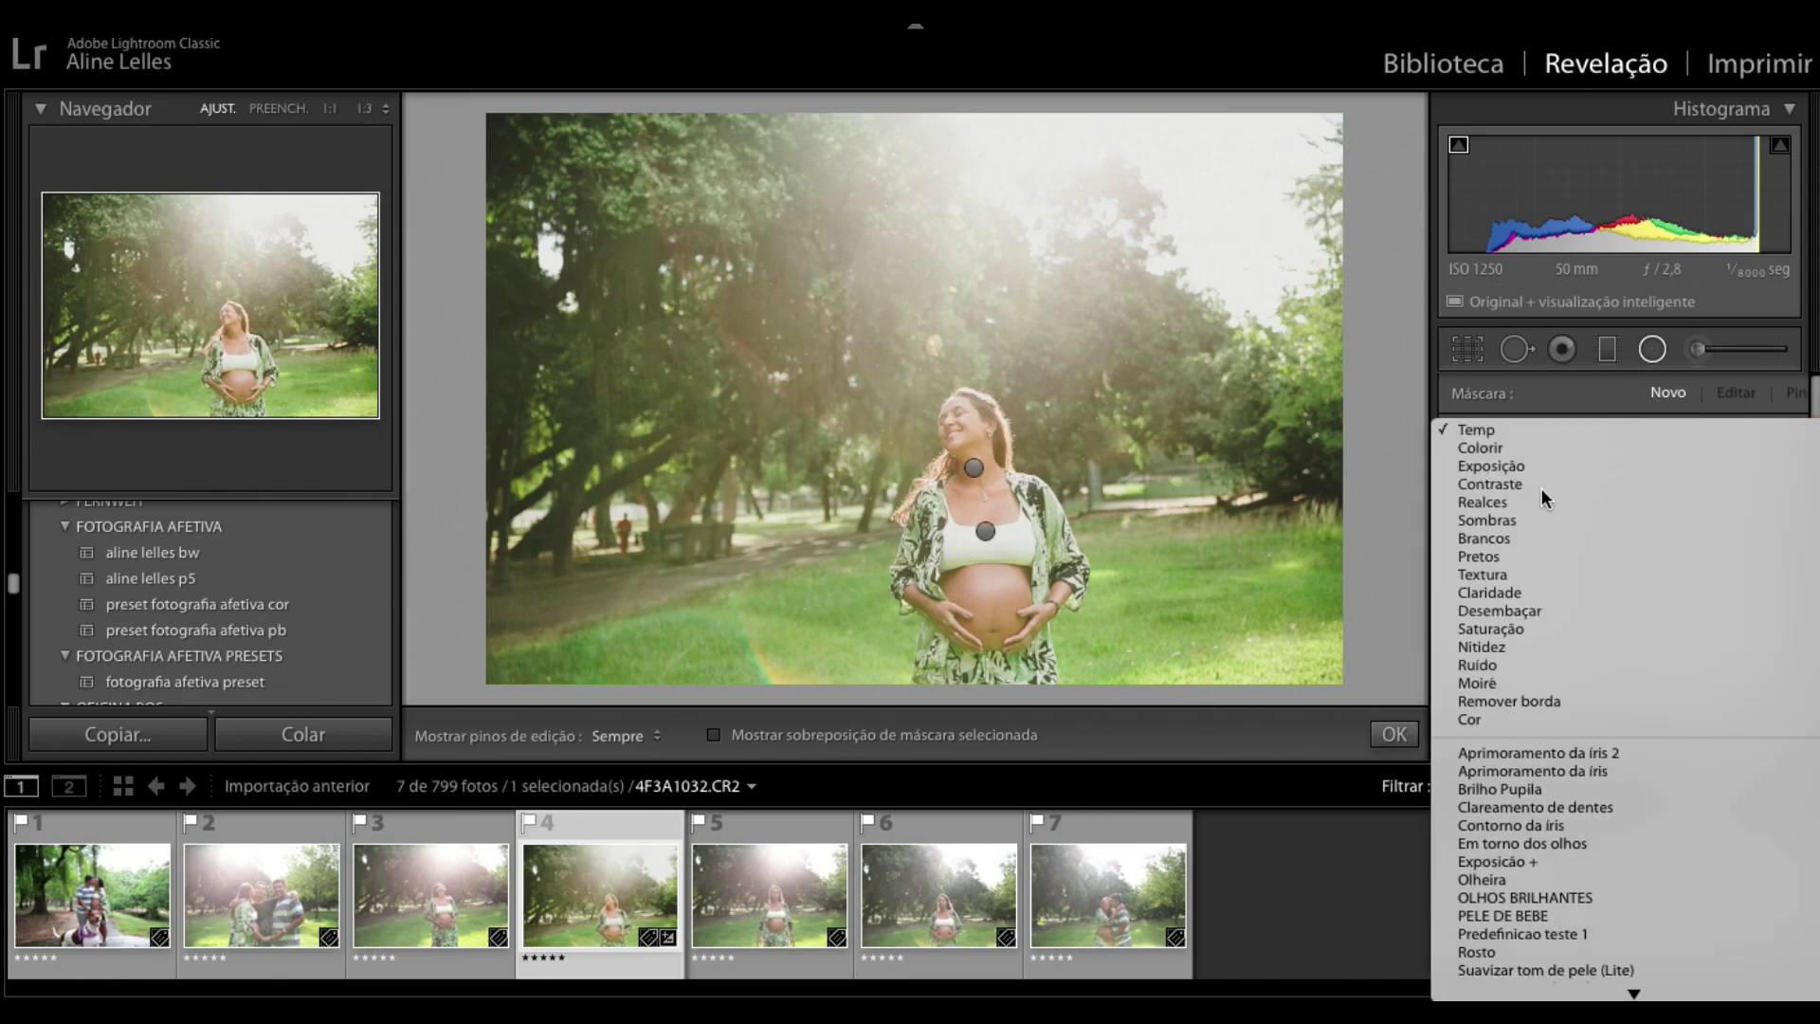
pyautogui.moveTo(1657, 533); pyautogui.dragTo(1653, 532)
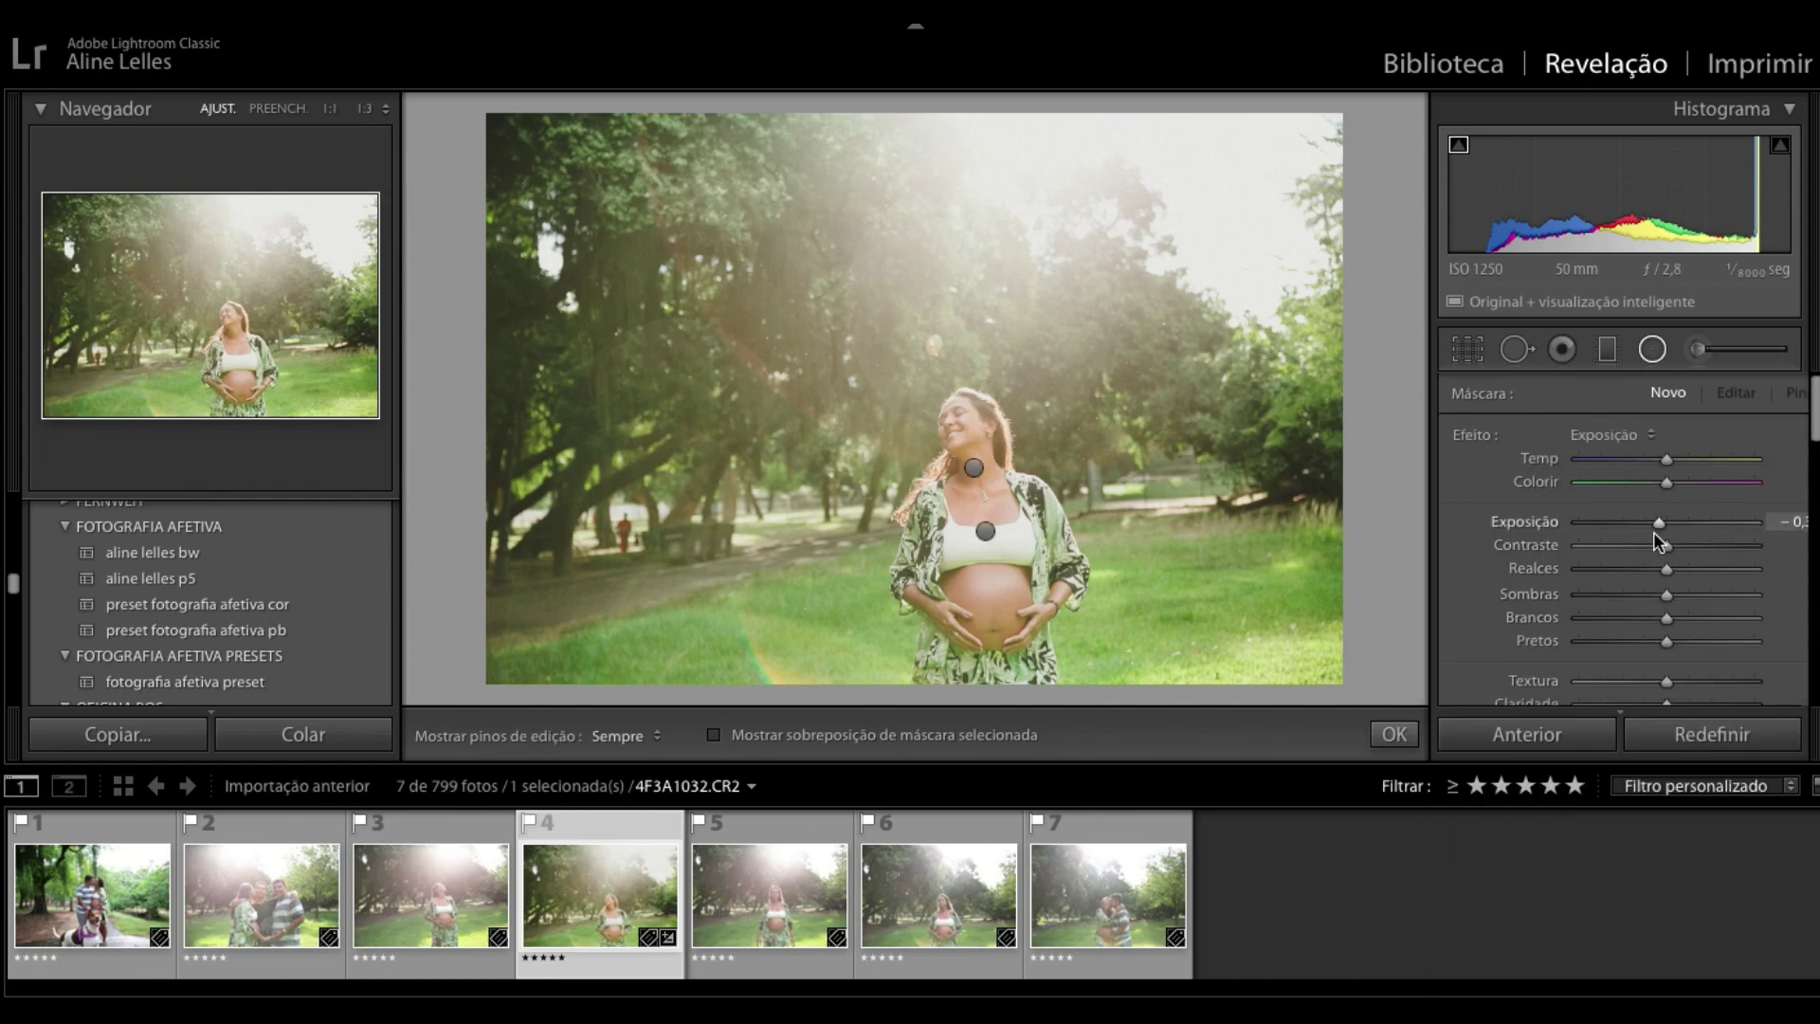
pyautogui.moveTo(969, 524); pyautogui.dragTo(1069, 703)
pyautogui.click(1024, 527)
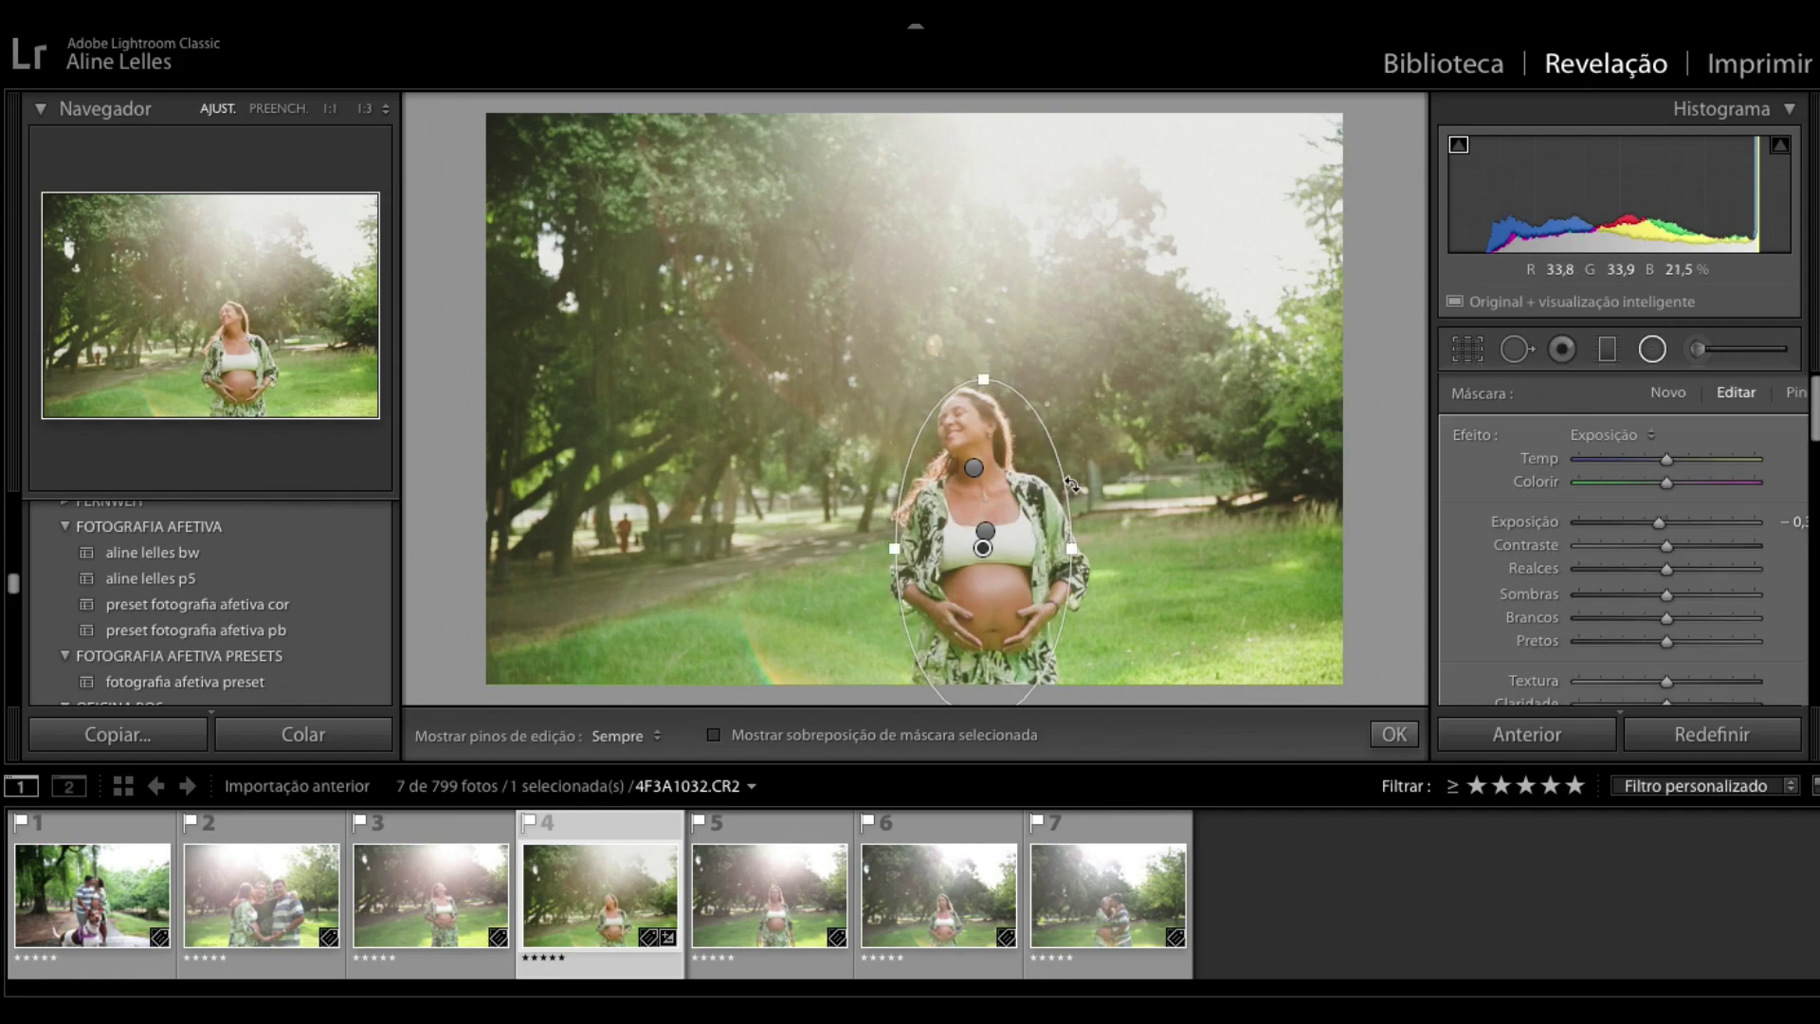
pyautogui.moveTo(1071, 542); pyautogui.dragTo(1030, 486)
pyautogui.moveTo(1659, 522); pyautogui.dragTo(1658, 521)
# Step: Turn off Inverter for the body's radial filter so the darkening affects the background outside the ellipse
pyautogui.scroll(-2, 1653, 569)
pyautogui.scroll(-10, 1653, 563)
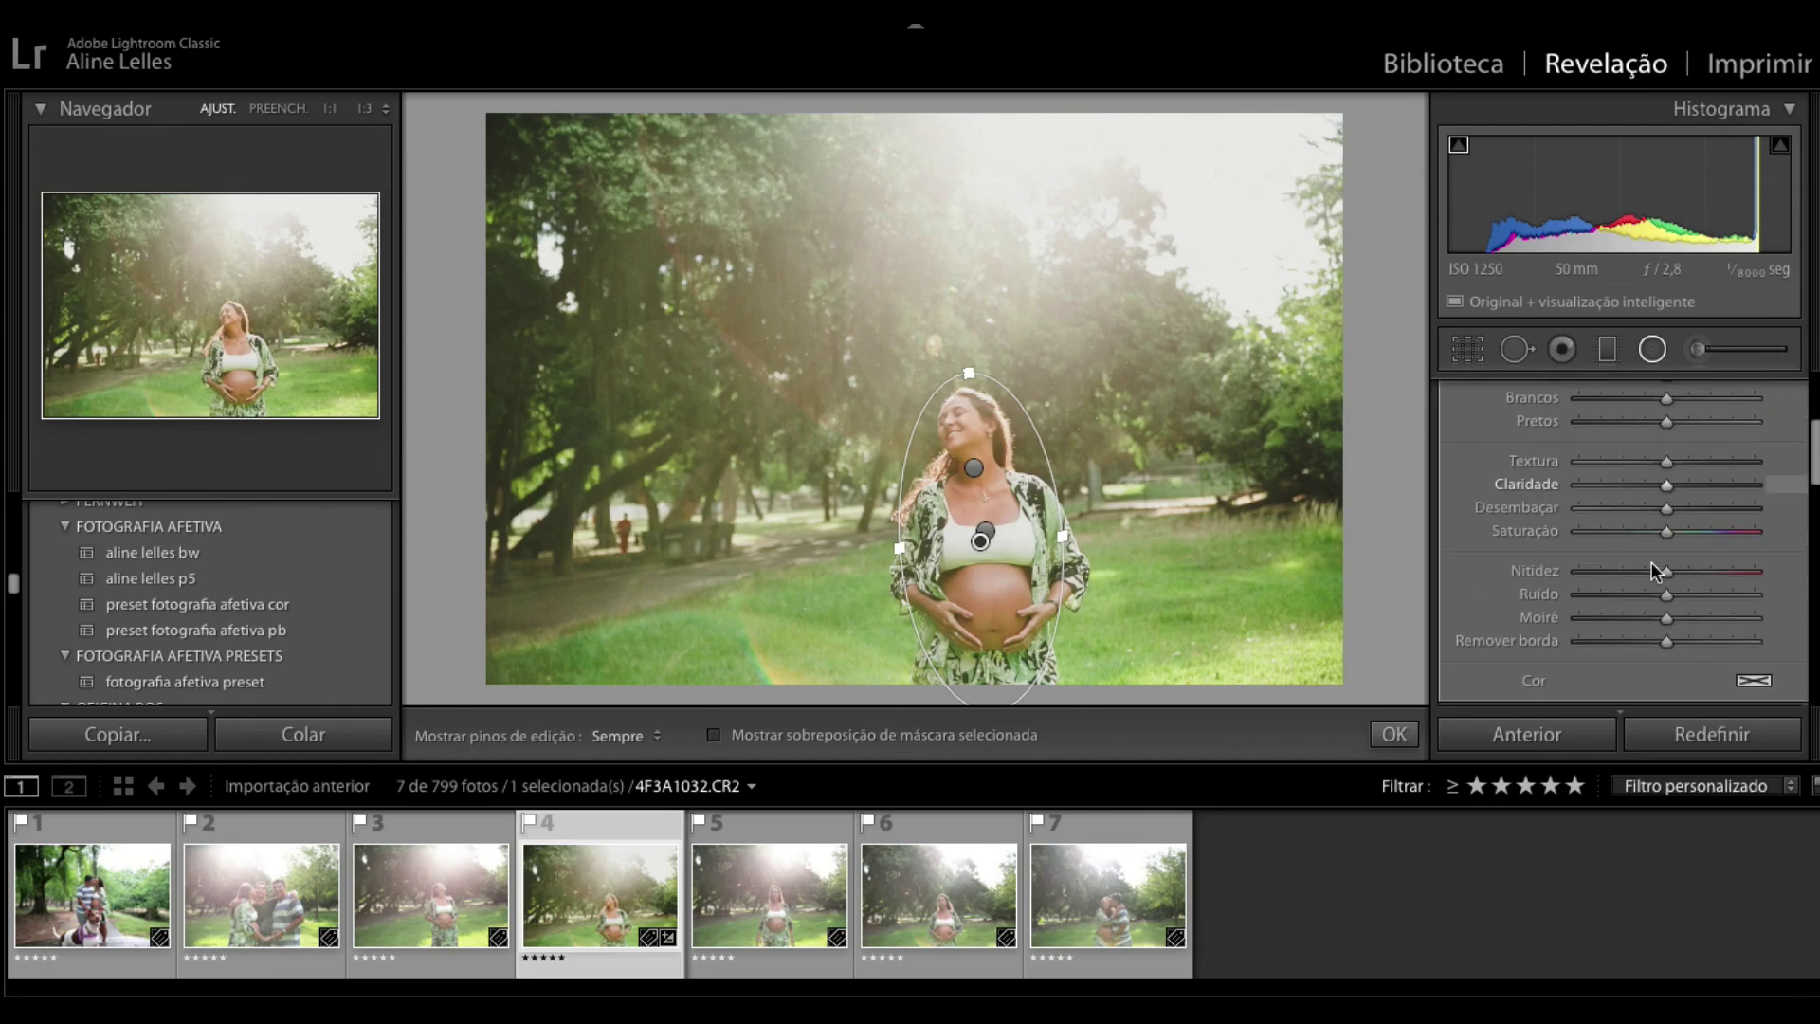
pyautogui.click(1551, 642)
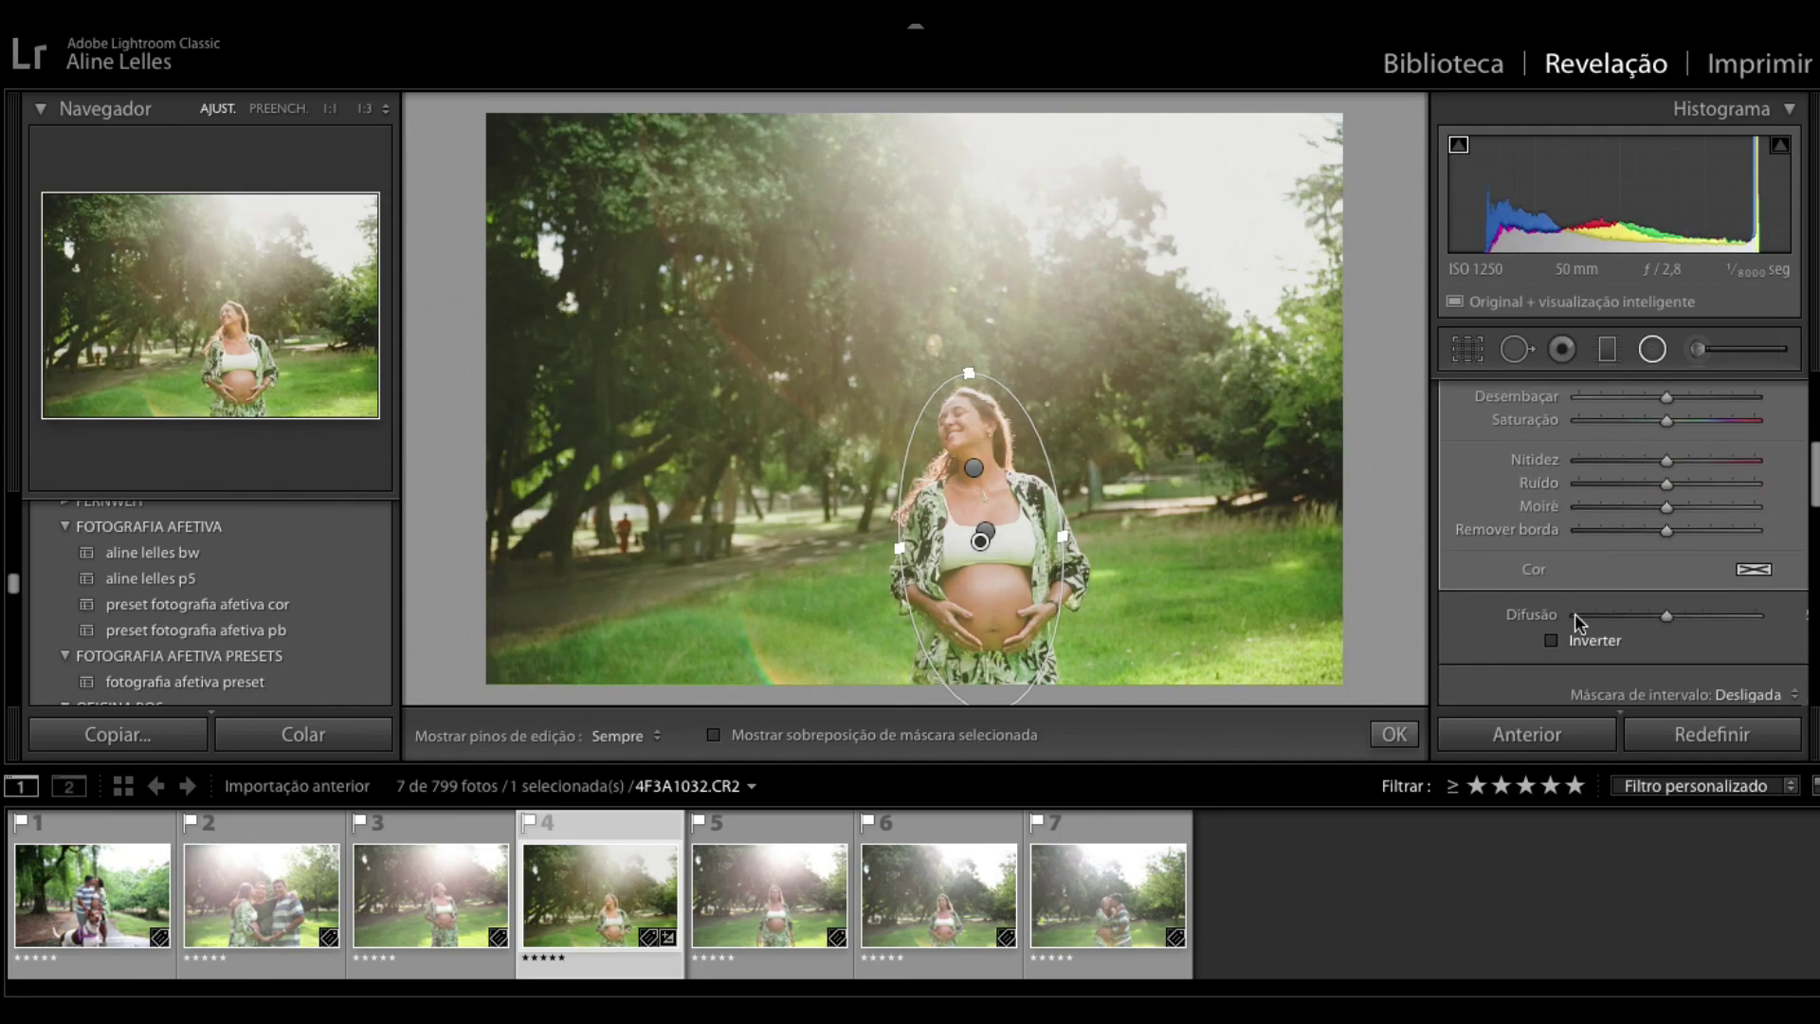
pyautogui.scroll(10, 1619, 500)
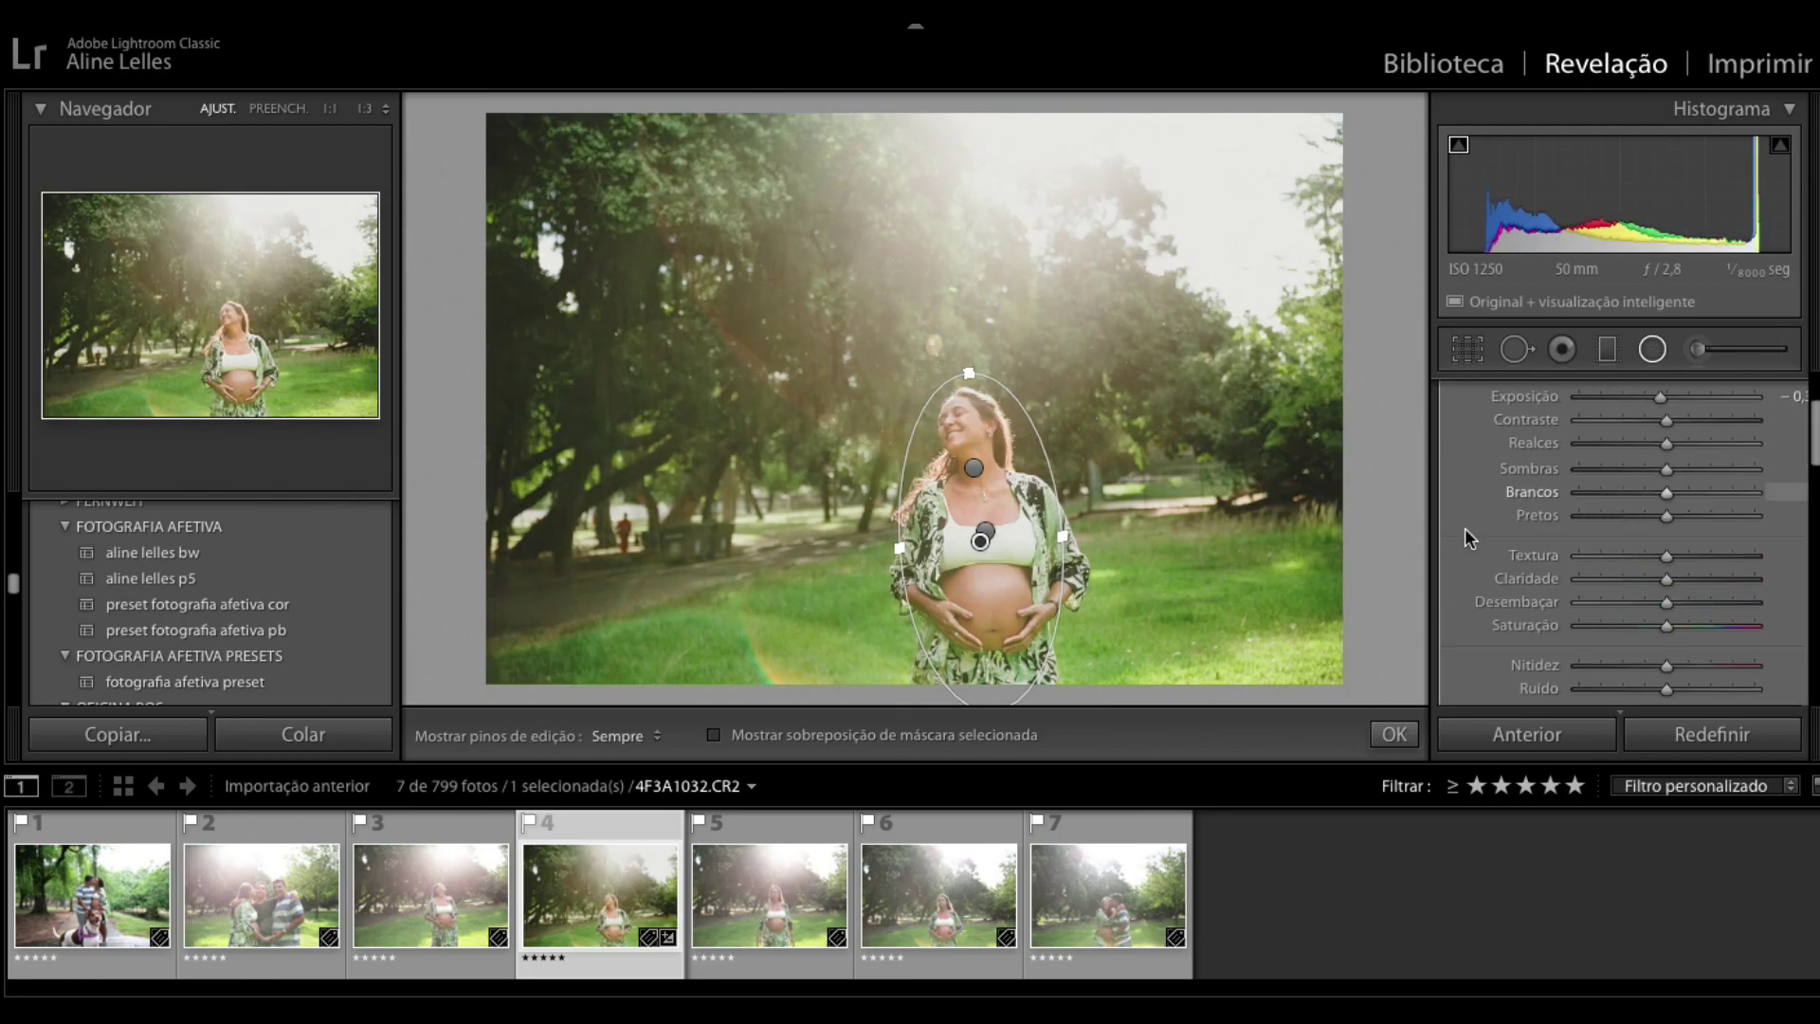
# Step: Shift the body's radial filter slightly lower around the woman and leave the radial filter tool
pyautogui.moveTo(1022, 480); pyautogui.dragTo(1061, 540)
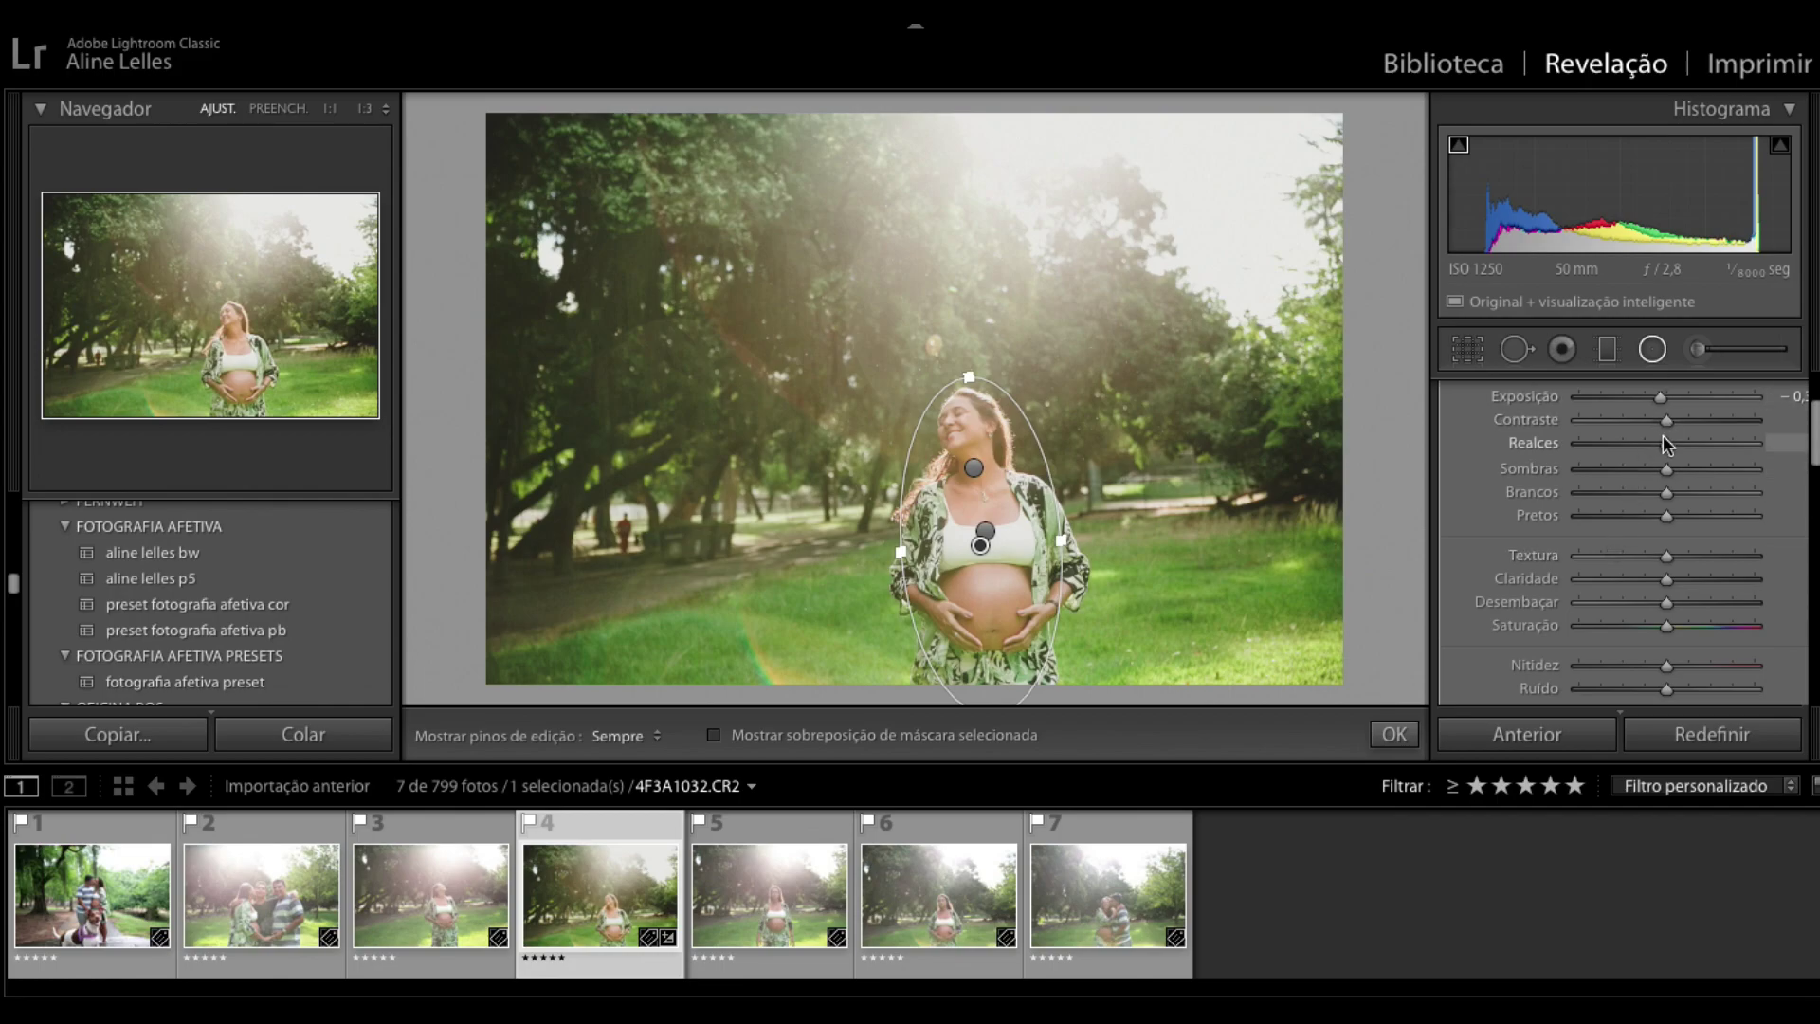
pyautogui.scroll(3, 1667, 443)
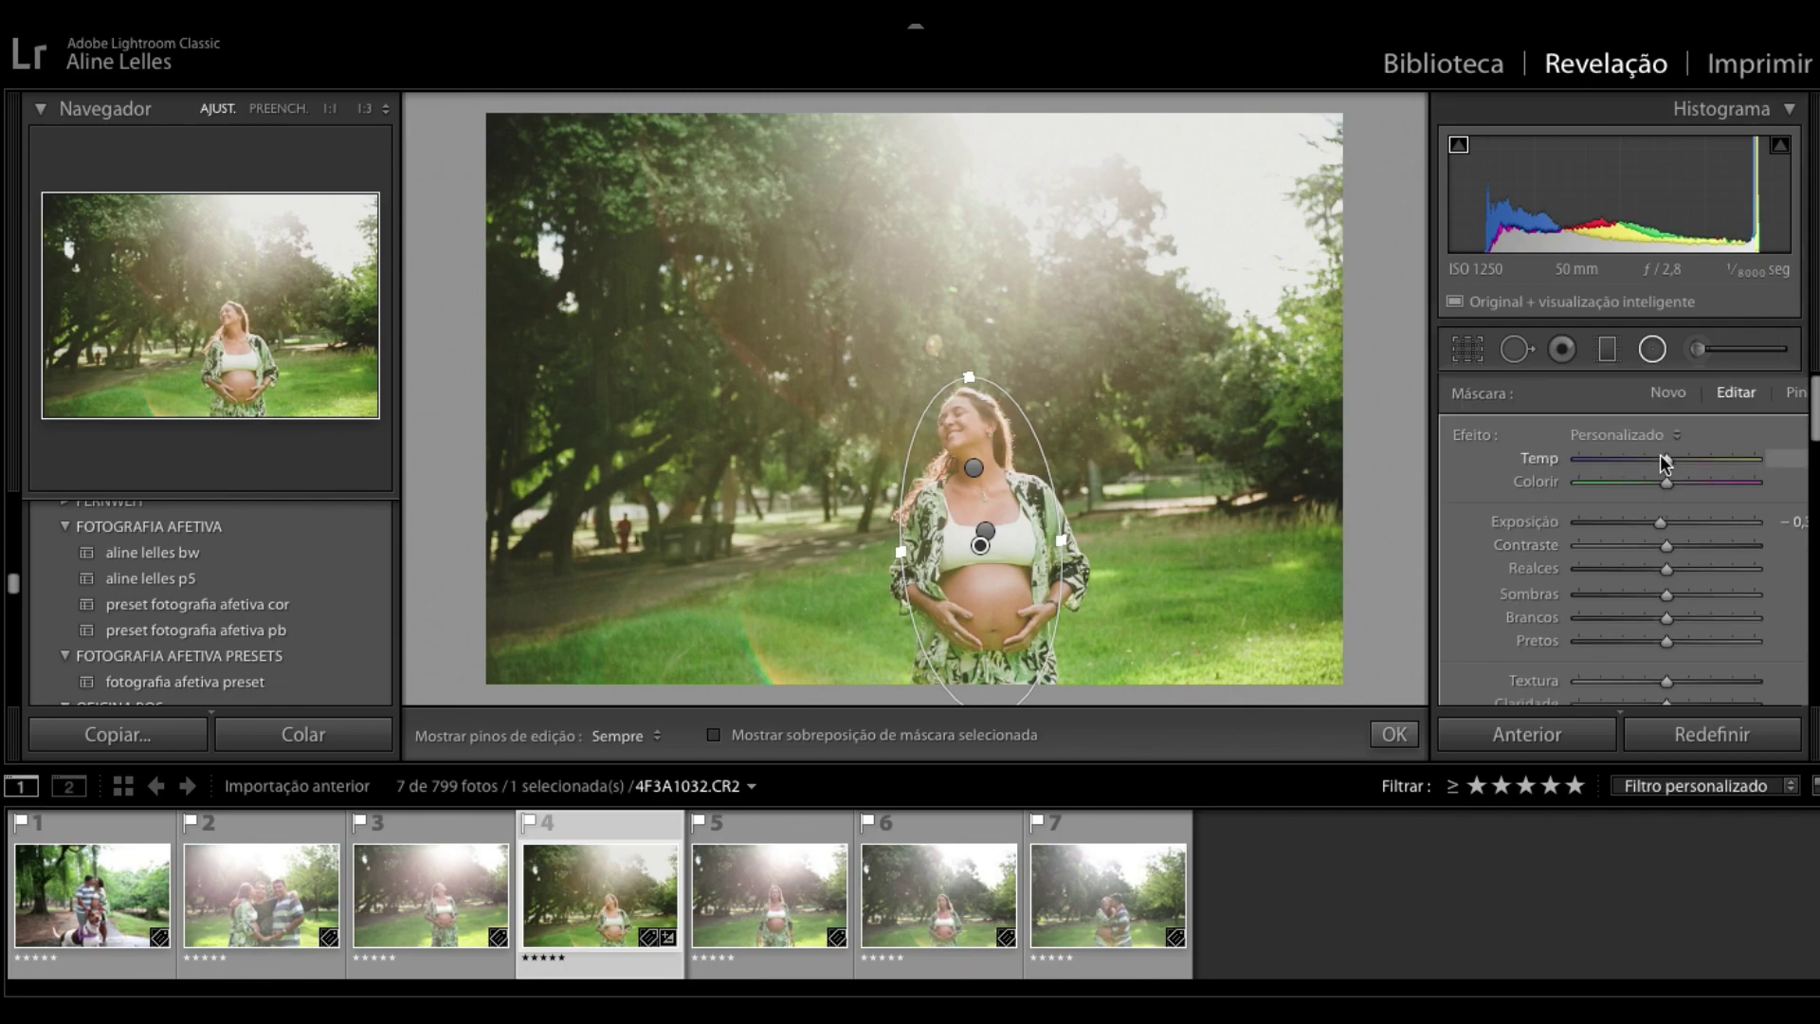
pyautogui.click(1654, 350)
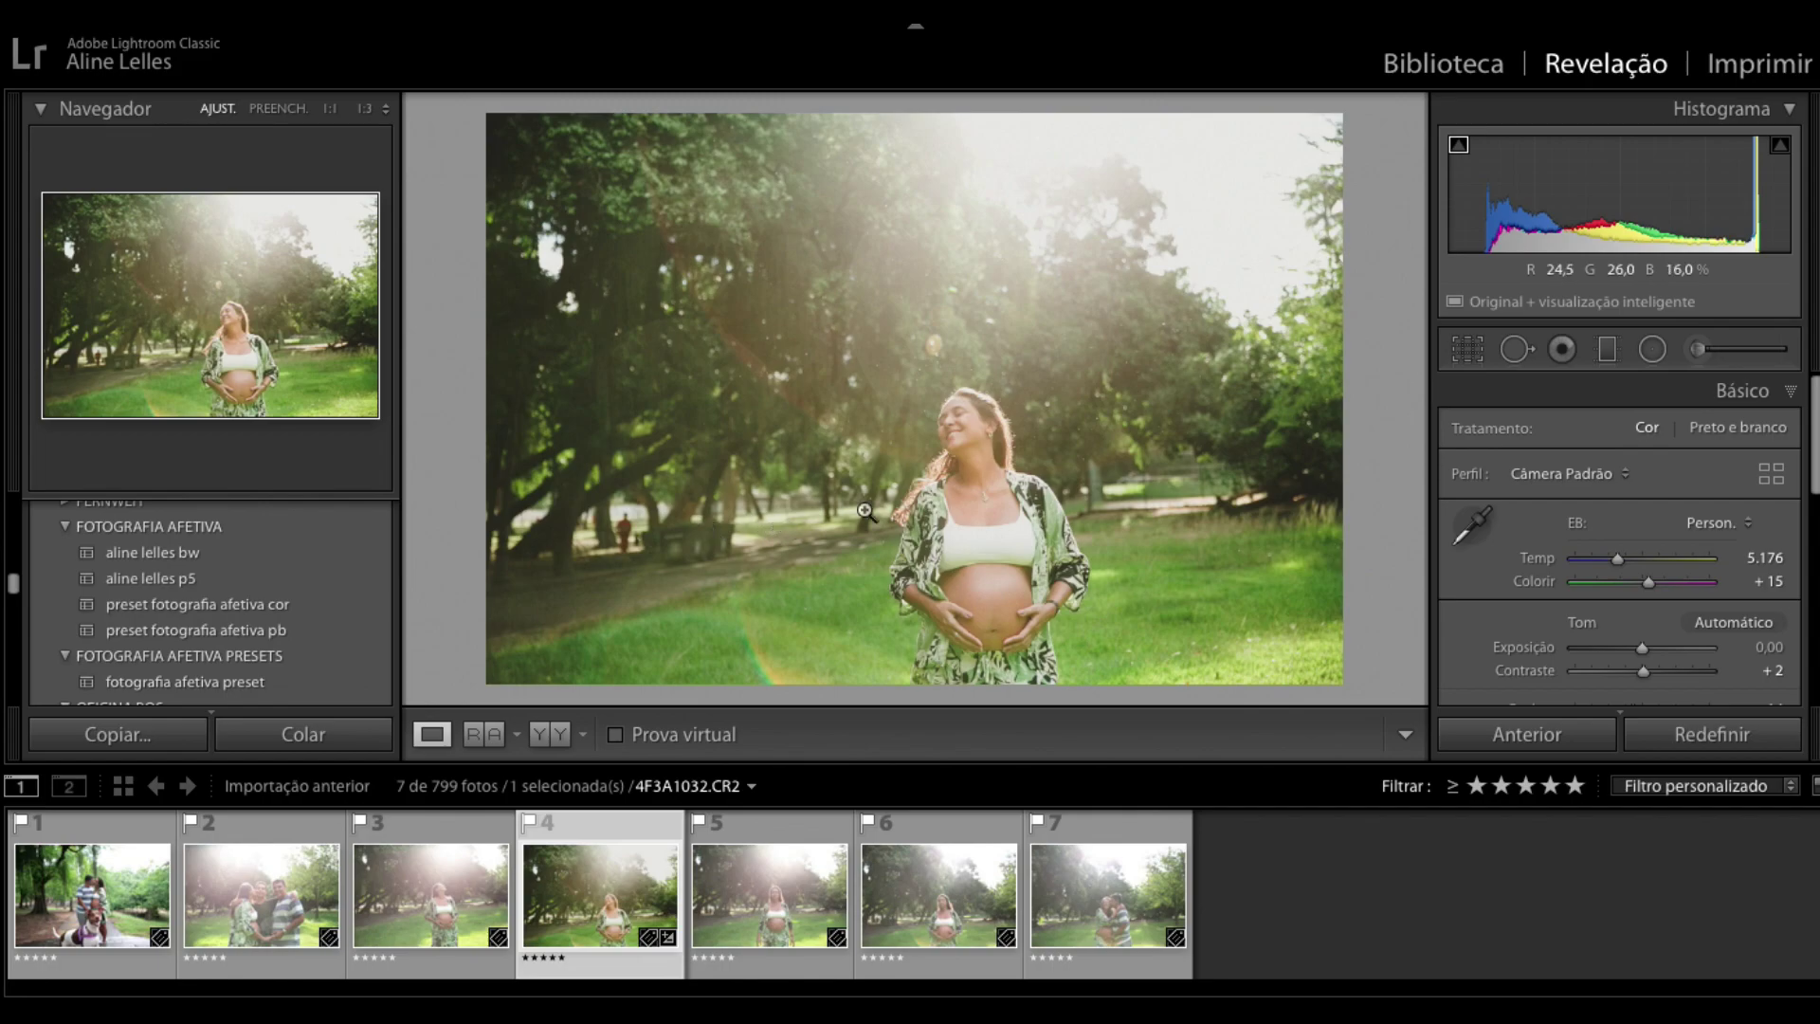
# Step: Add a wide diagonal graduated filter with slightly positive Exposição and raised Sombras over the dark trees on the photo's left side
pyautogui.click(1607, 349)
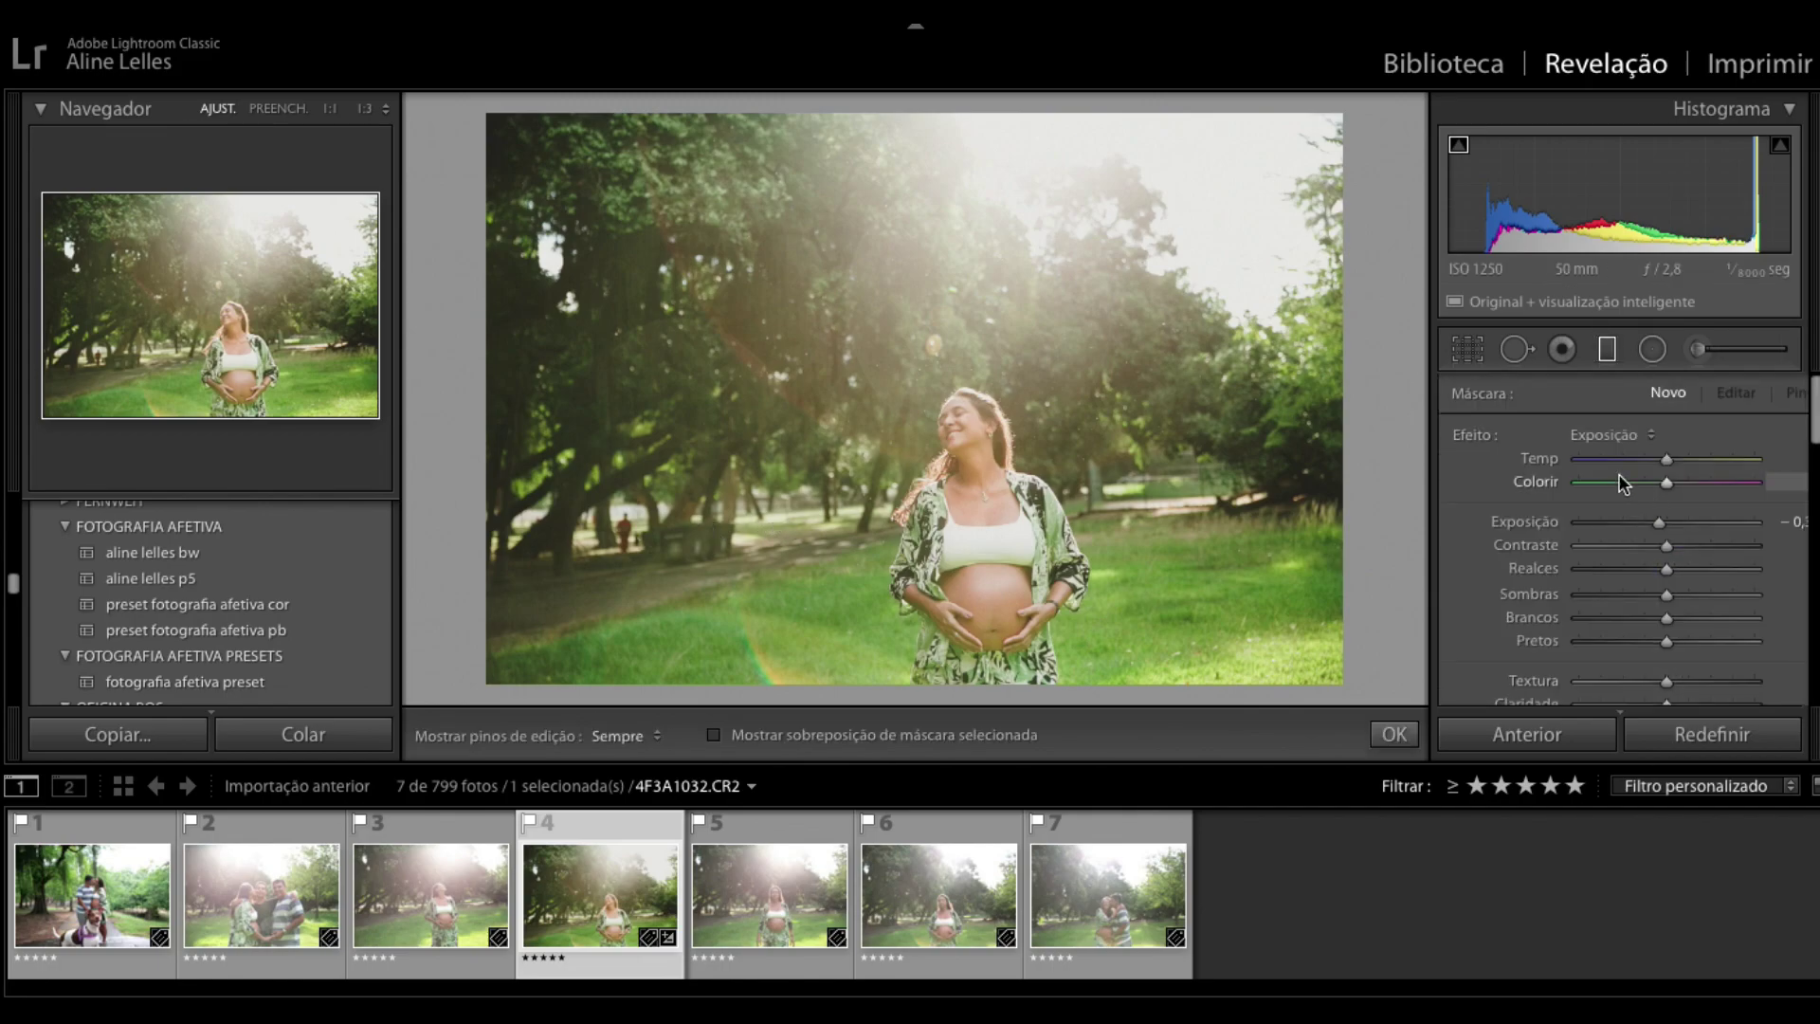
pyautogui.click(1614, 434)
pyautogui.click(1608, 431)
pyautogui.moveTo(1671, 520); pyautogui.dragTo(1675, 520)
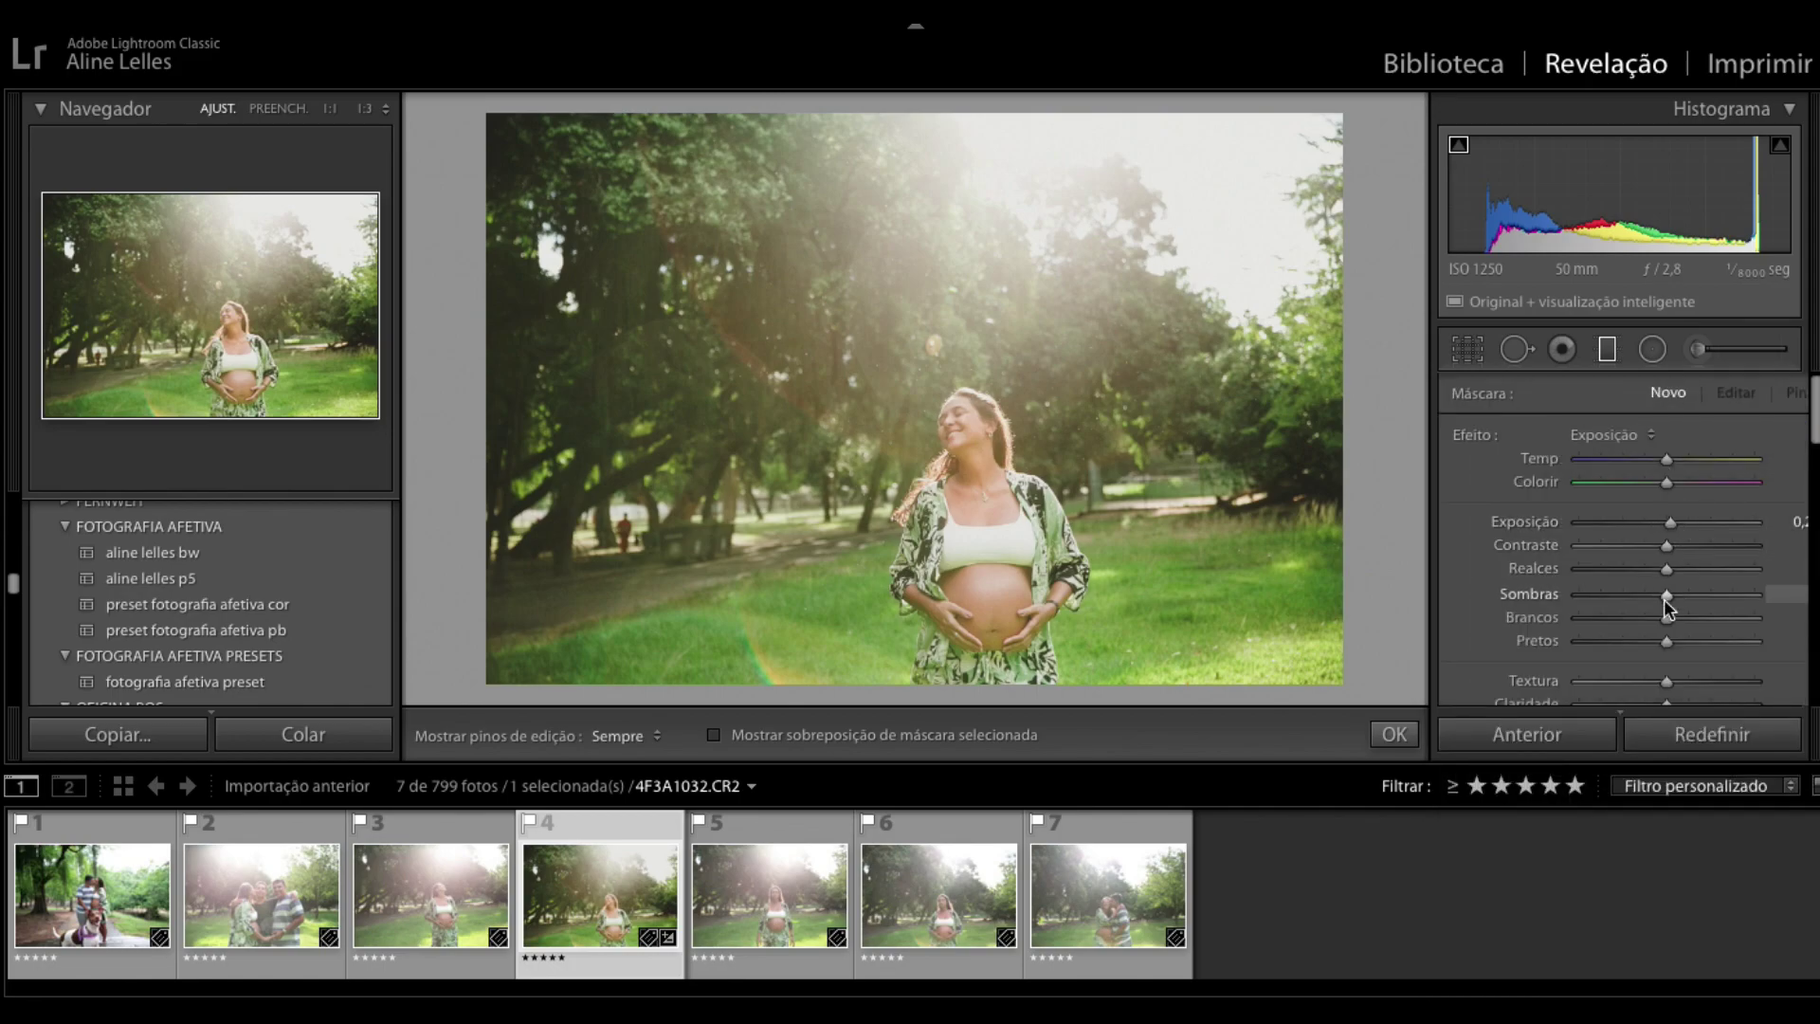
pyautogui.moveTo(1666, 595); pyautogui.dragTo(1678, 590)
pyautogui.moveTo(519, 172); pyautogui.dragTo(1011, 327)
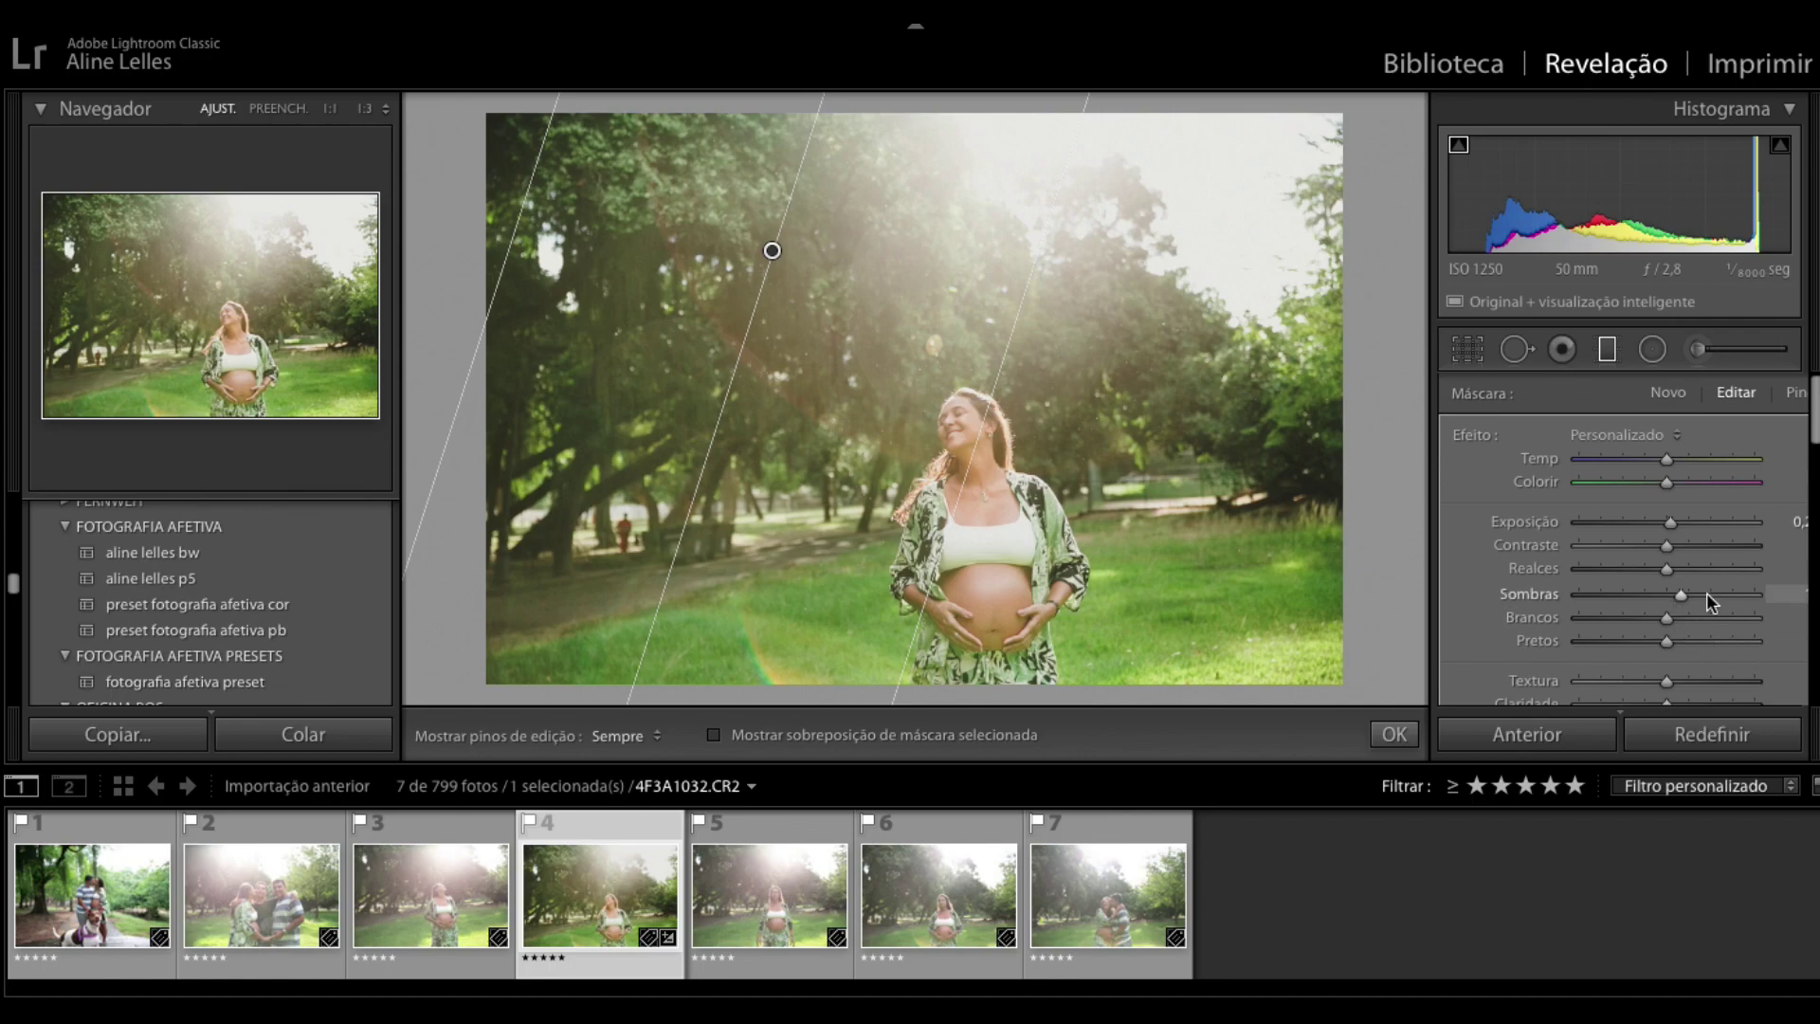
pyautogui.moveTo(1682, 593); pyautogui.dragTo(1688, 592)
pyautogui.moveTo(603, 304); pyautogui.dragTo(568, 250)
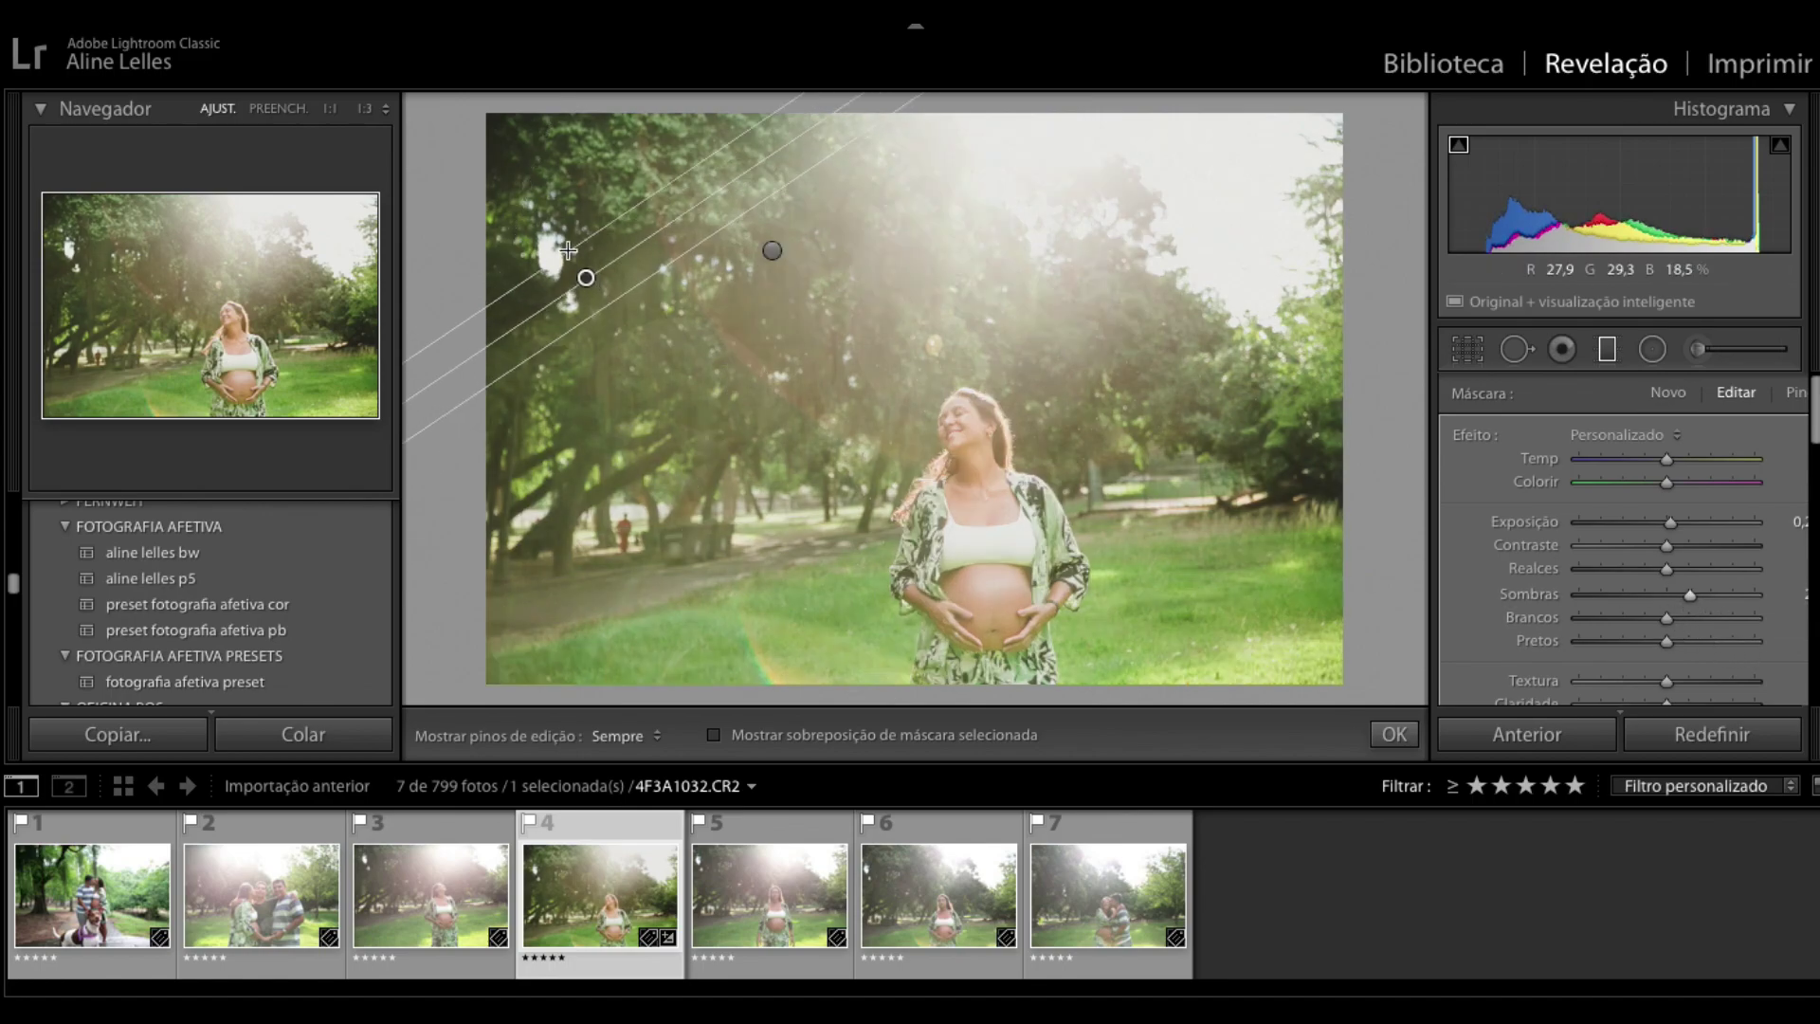
pyautogui.hotkey('ctrl', 'z')
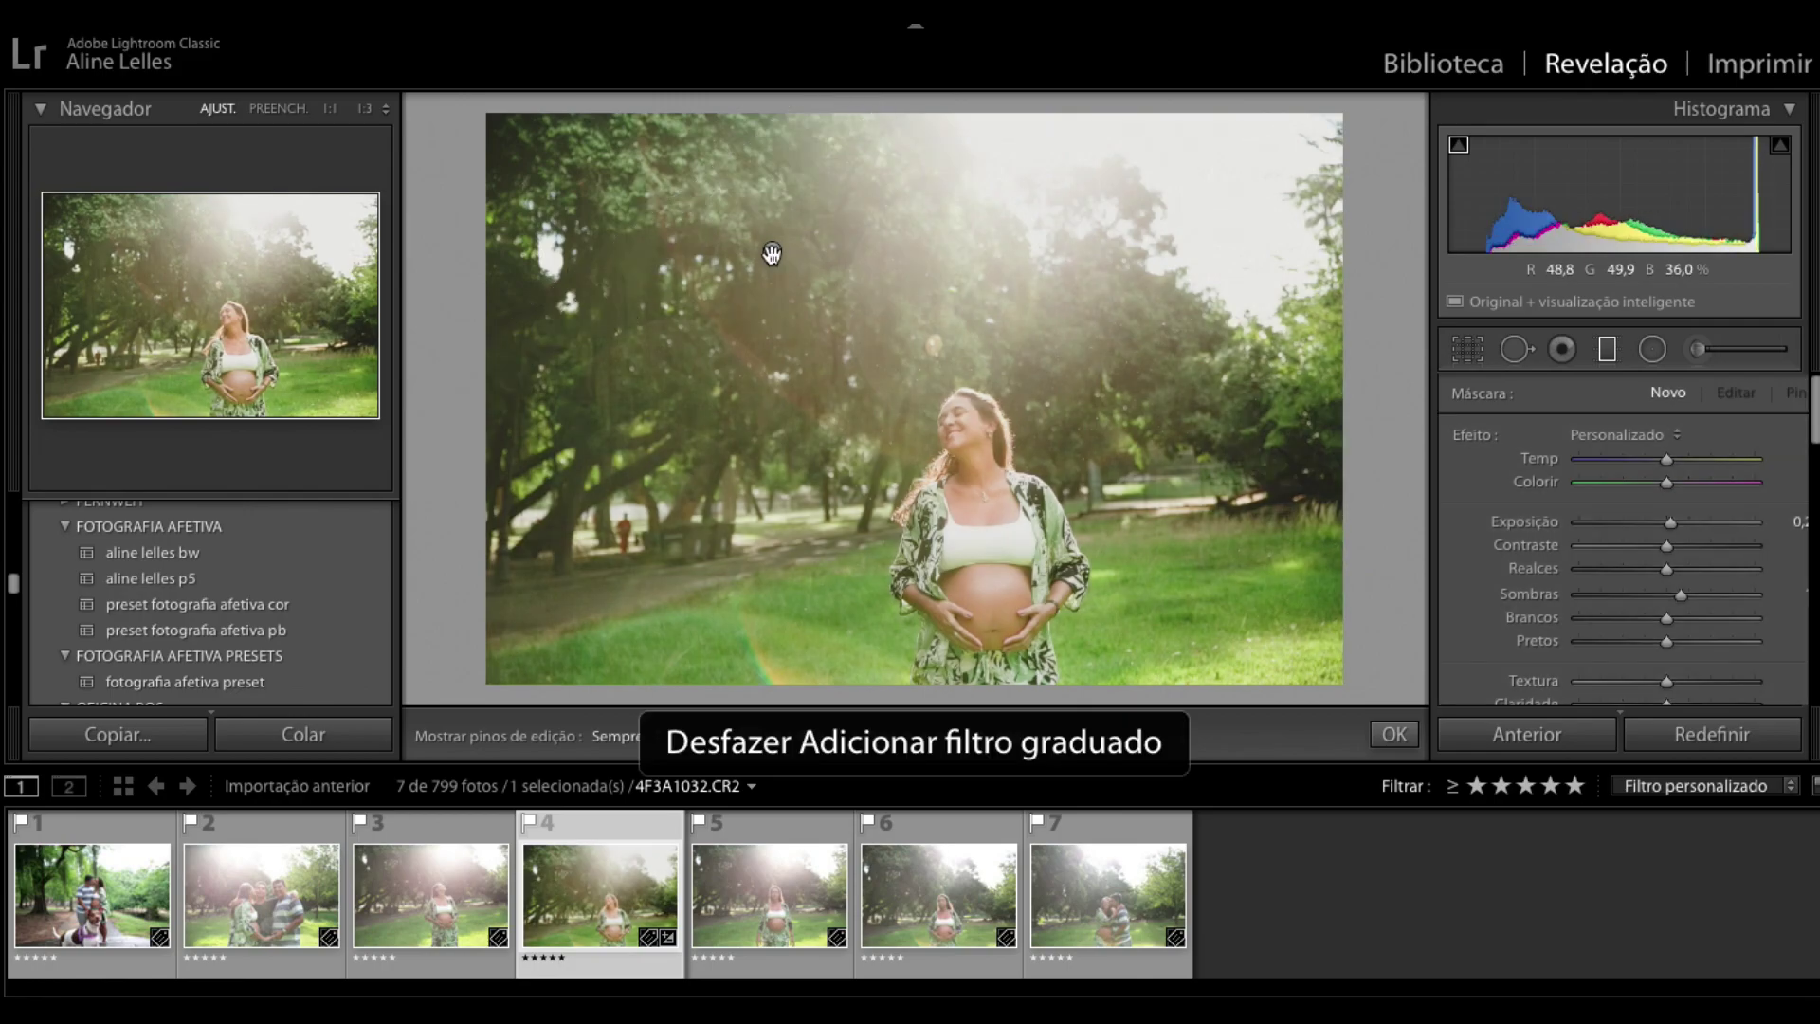
pyautogui.click(771, 252)
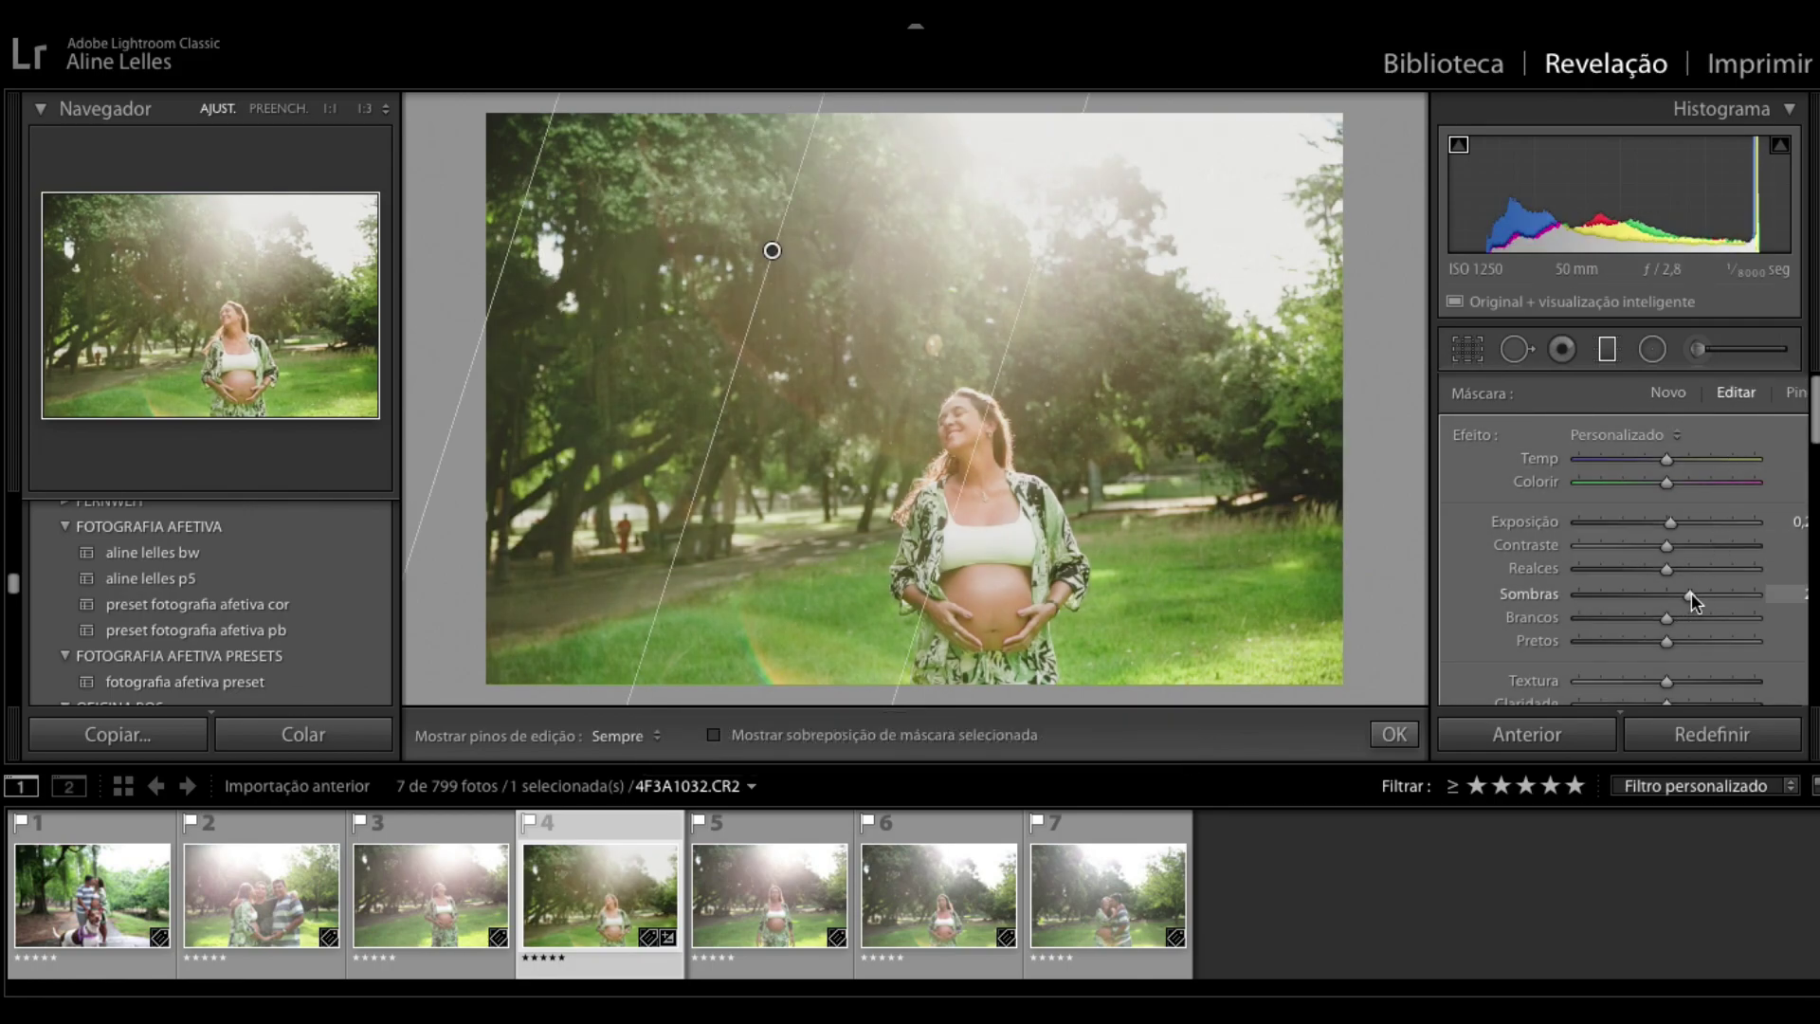
# Step: Fine-tune Sombras on the graduated filter, try and undo a higher Exposição, and leave the graduated filter tool
pyautogui.moveTo(1692, 594); pyautogui.dragTo(1368, 596)
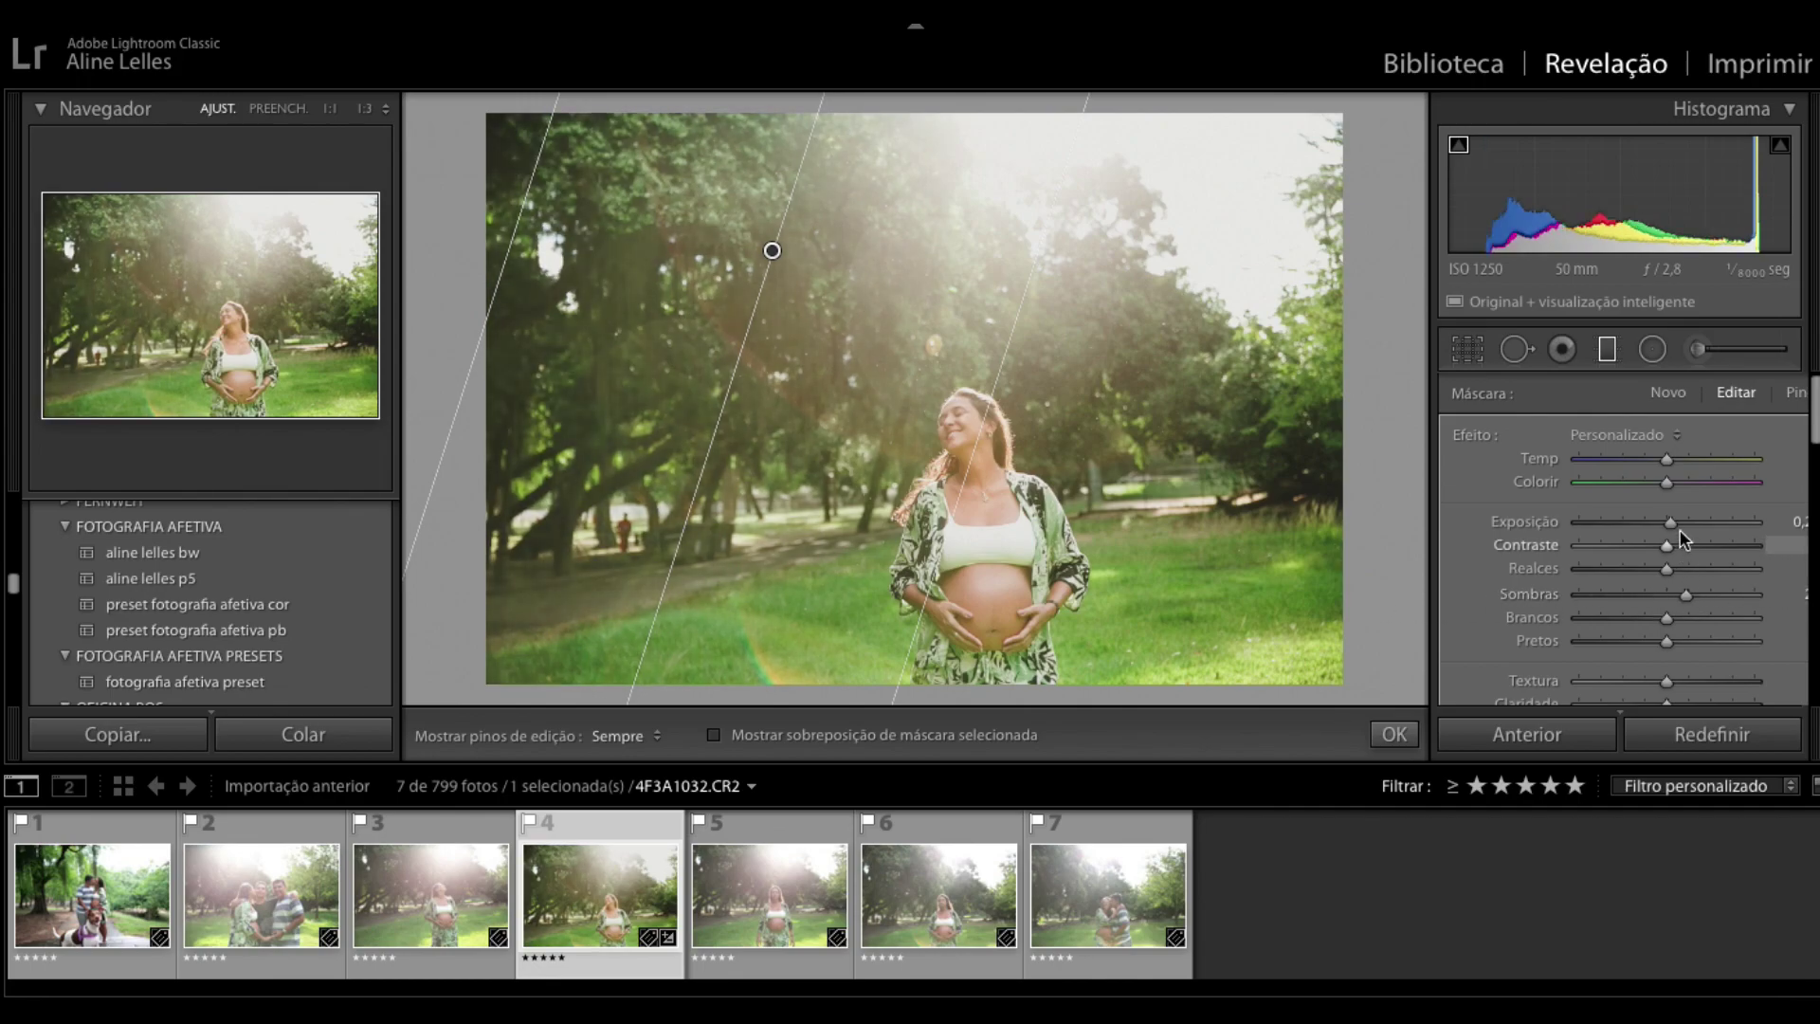
pyautogui.moveTo(1671, 519); pyautogui.dragTo(1712, 521)
pyautogui.hotkey('ctrl', 'z')
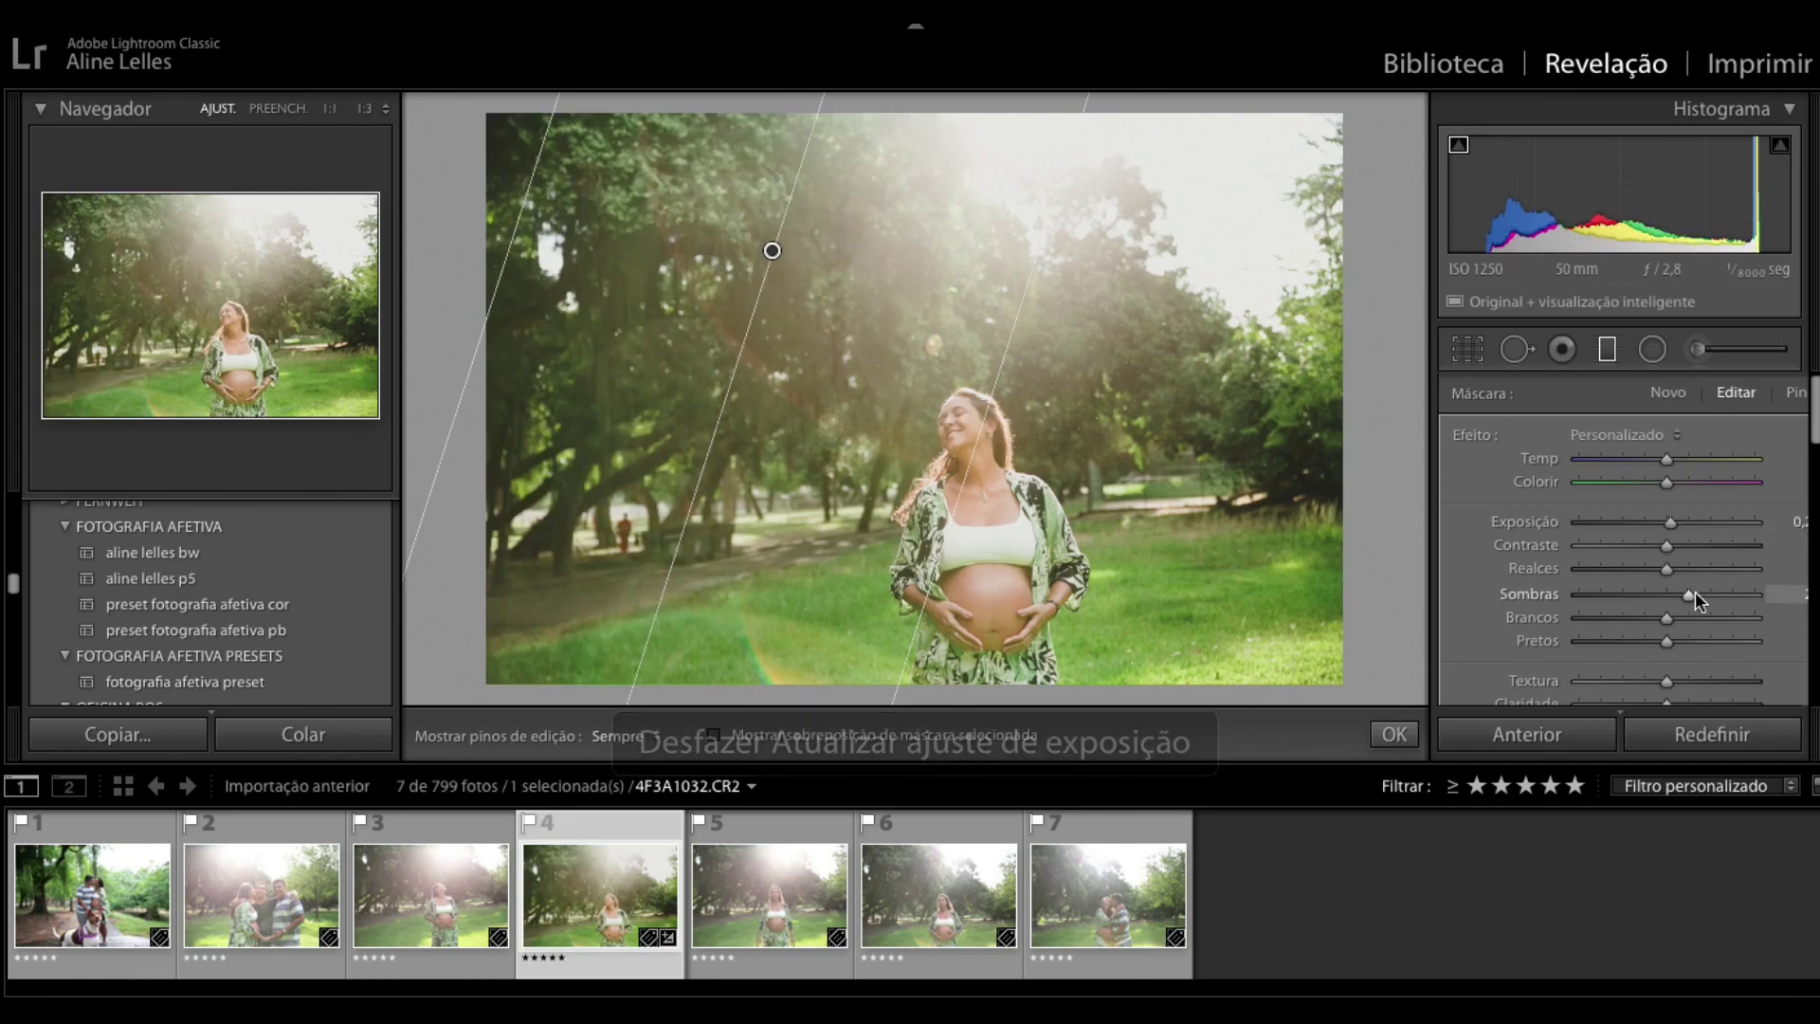
pyautogui.click(1609, 347)
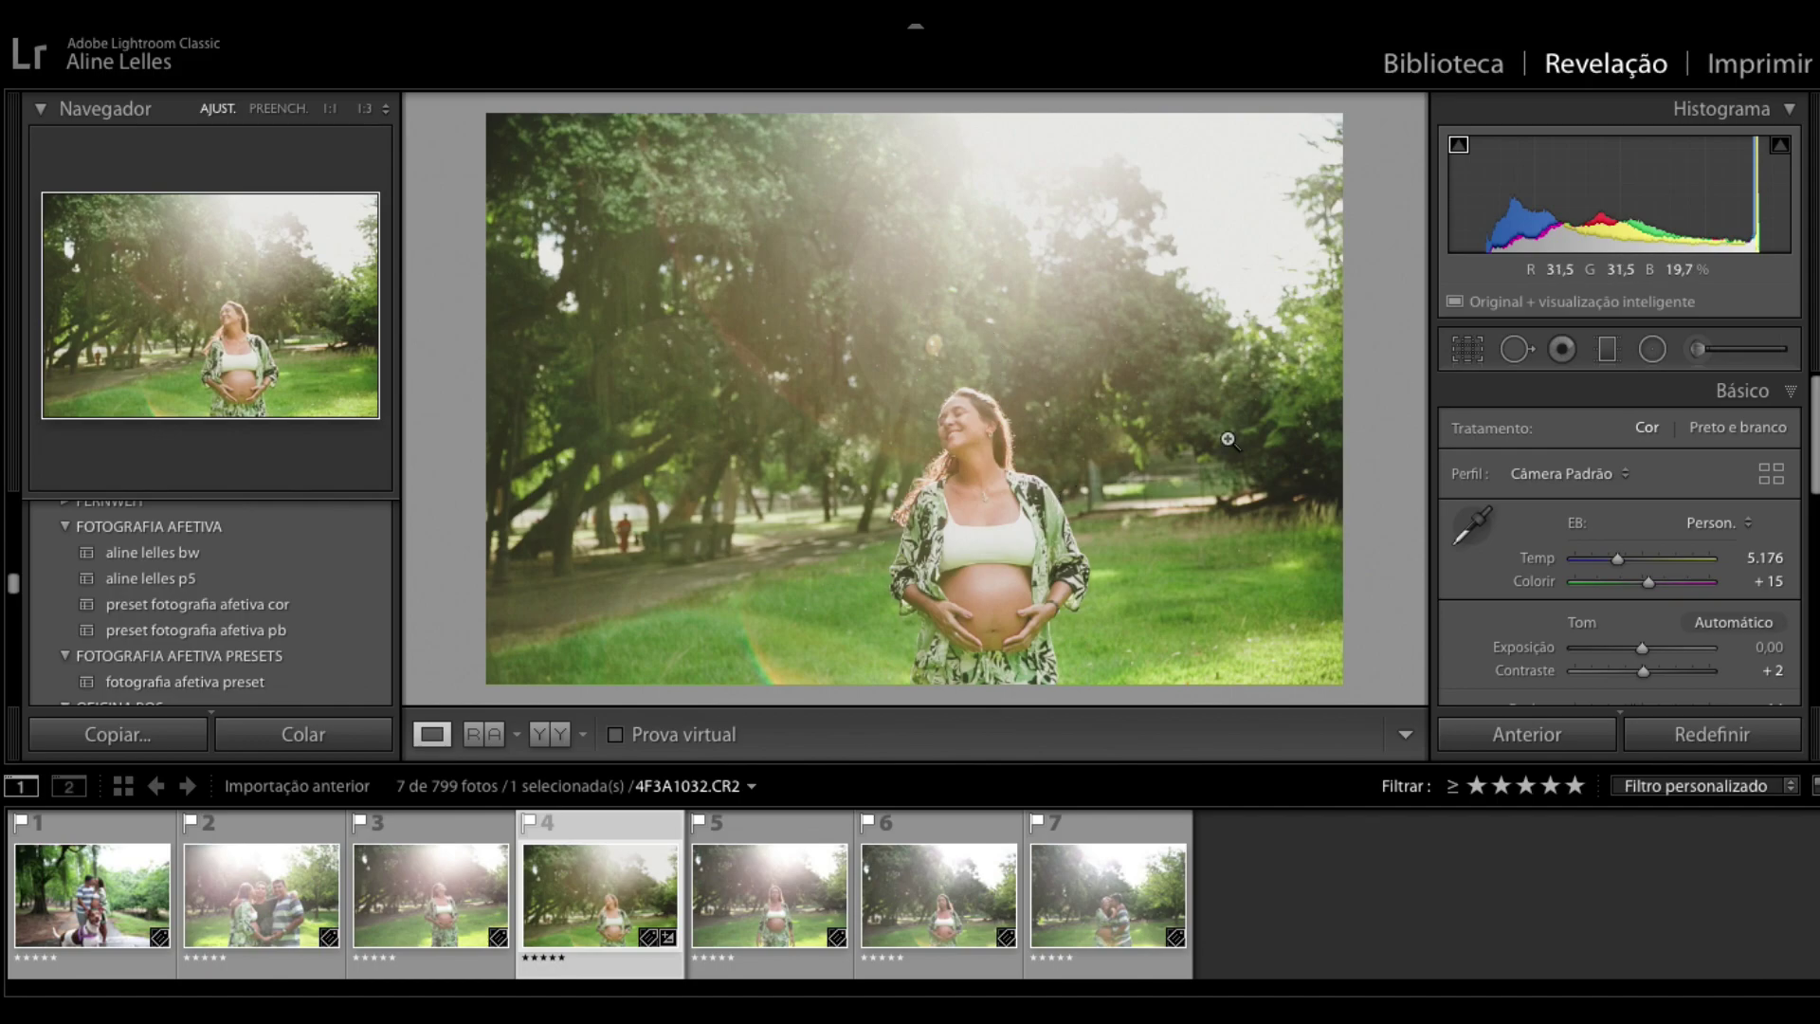
# Step: Crop the photo slightly closer to the woman with the Original aspect, trying a tighter framing before settling on a looser one
pyautogui.press('r')
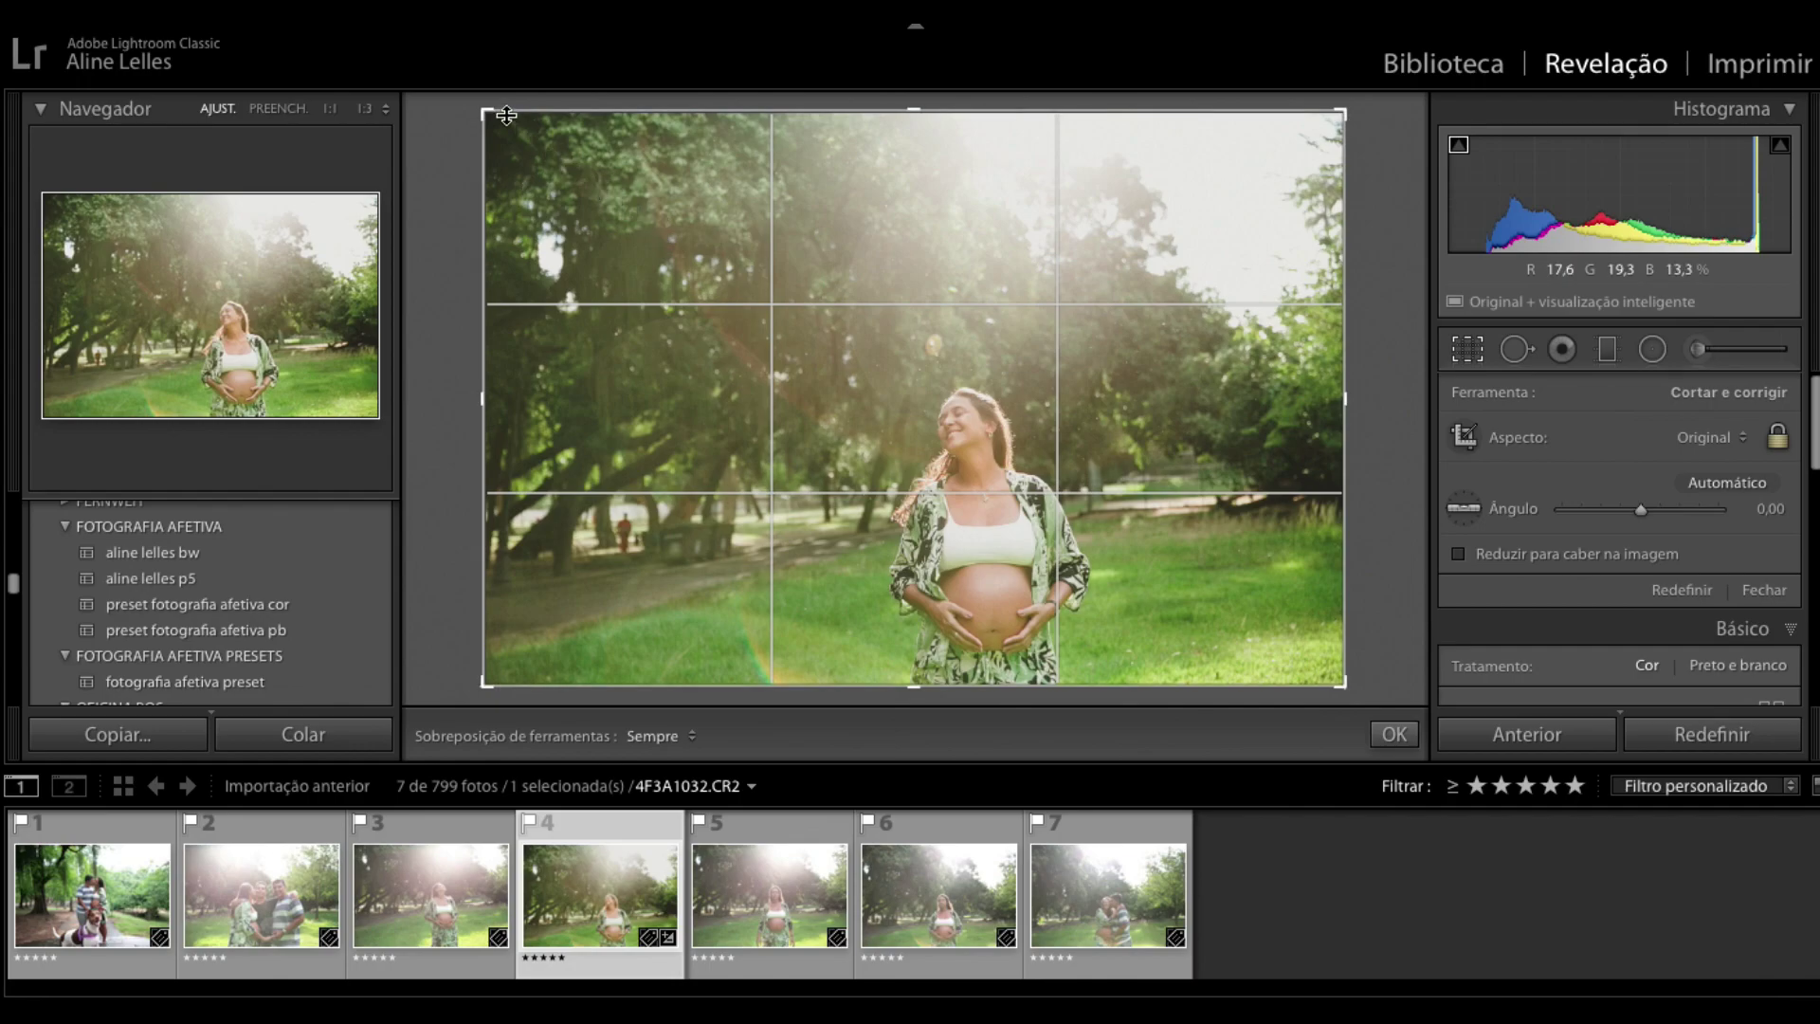
pyautogui.moveTo(496, 110); pyautogui.dragTo(538, 145)
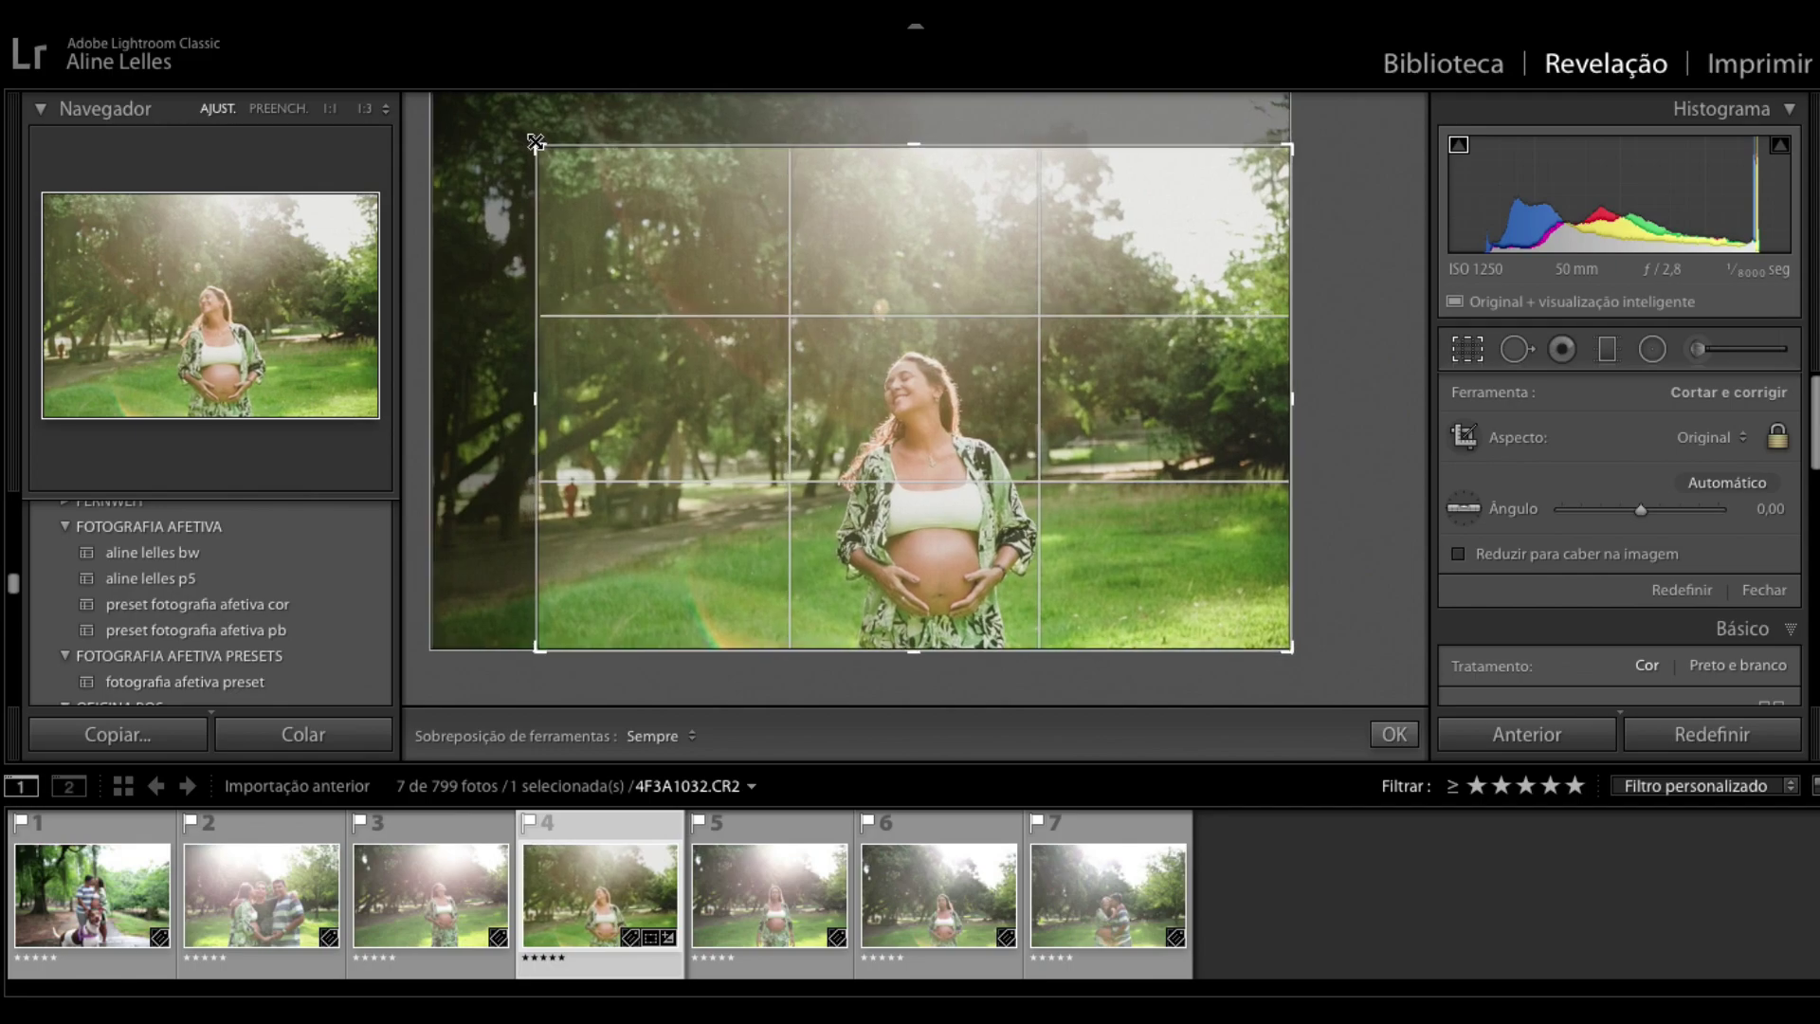
pyautogui.press('r')
pyautogui.press('r')
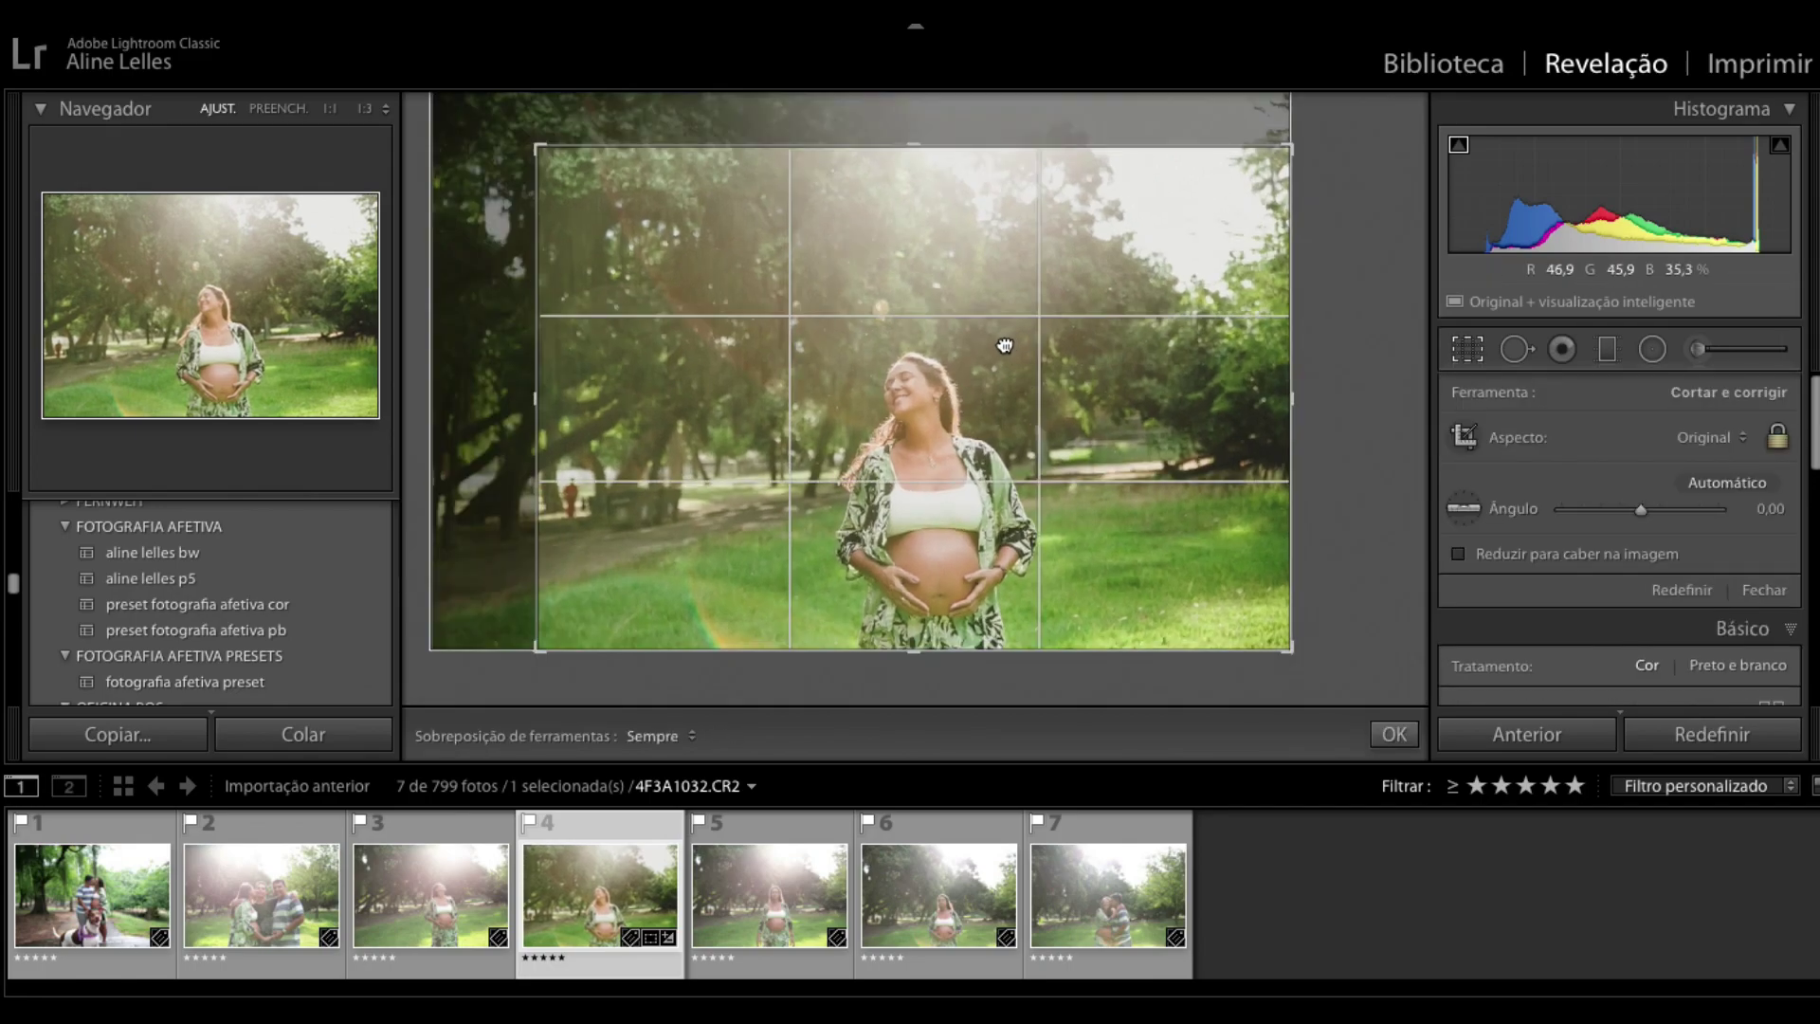
pyautogui.press('r')
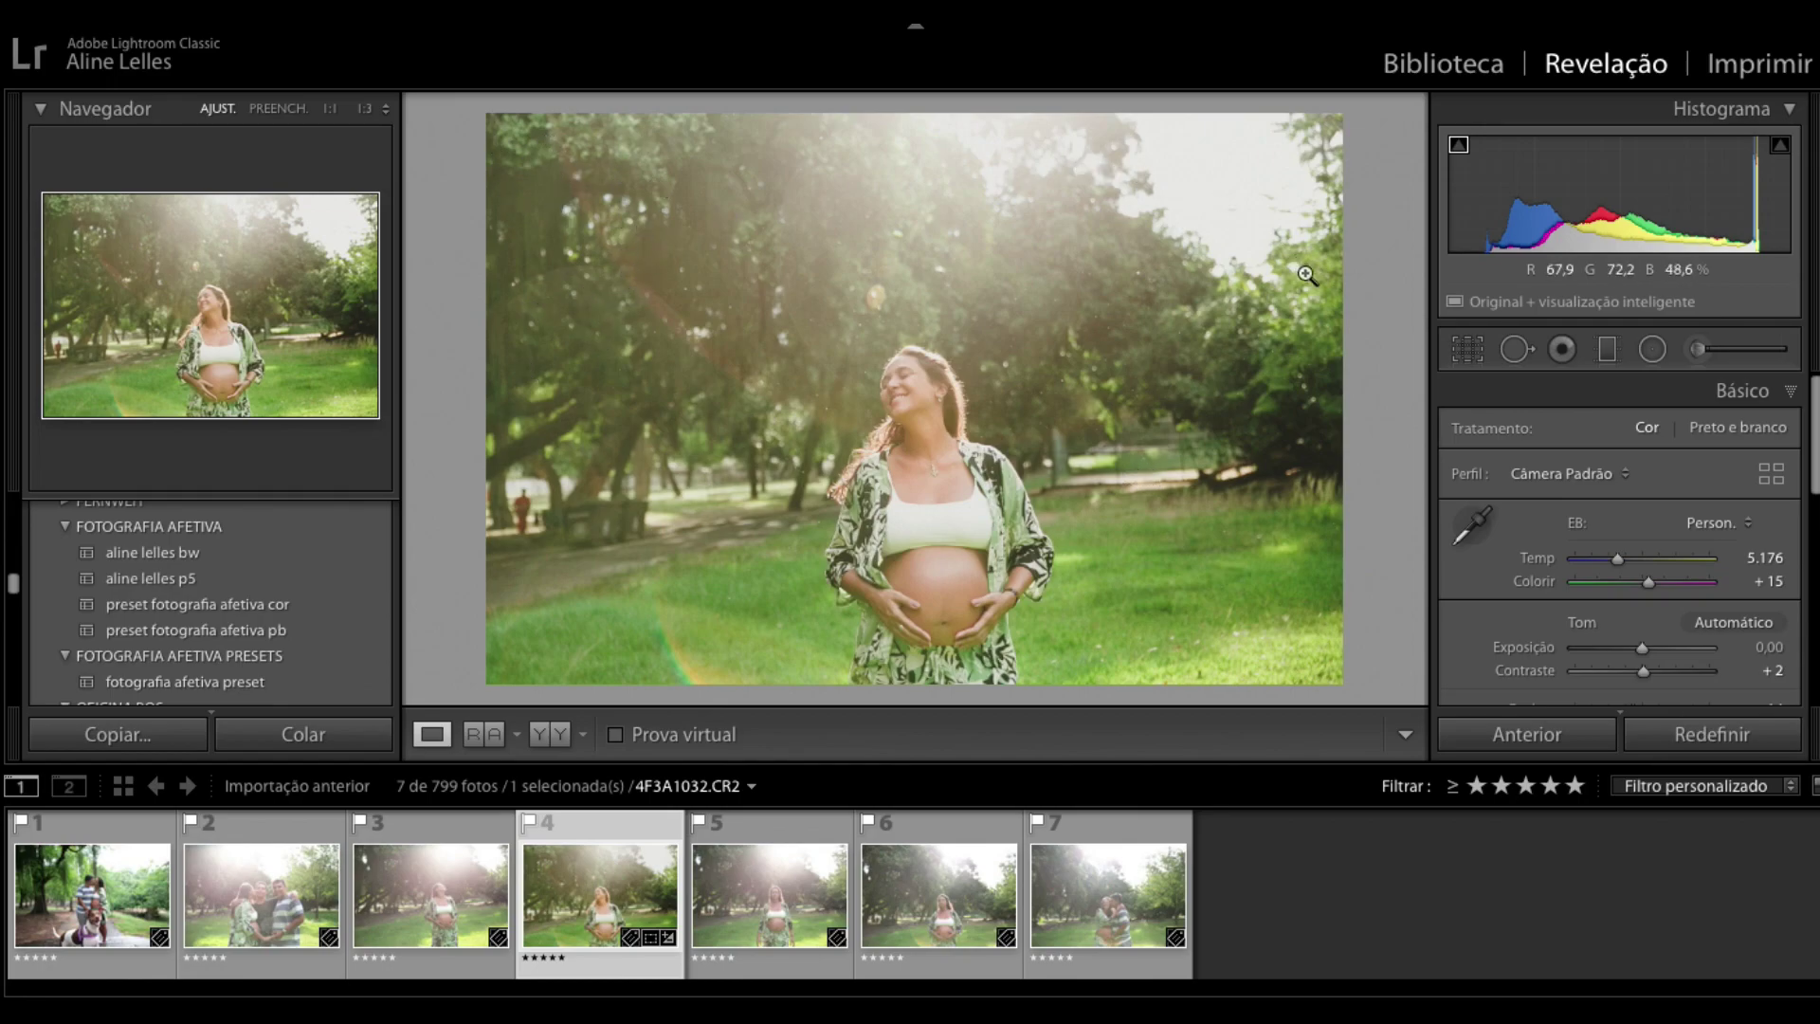
pyautogui.press('r')
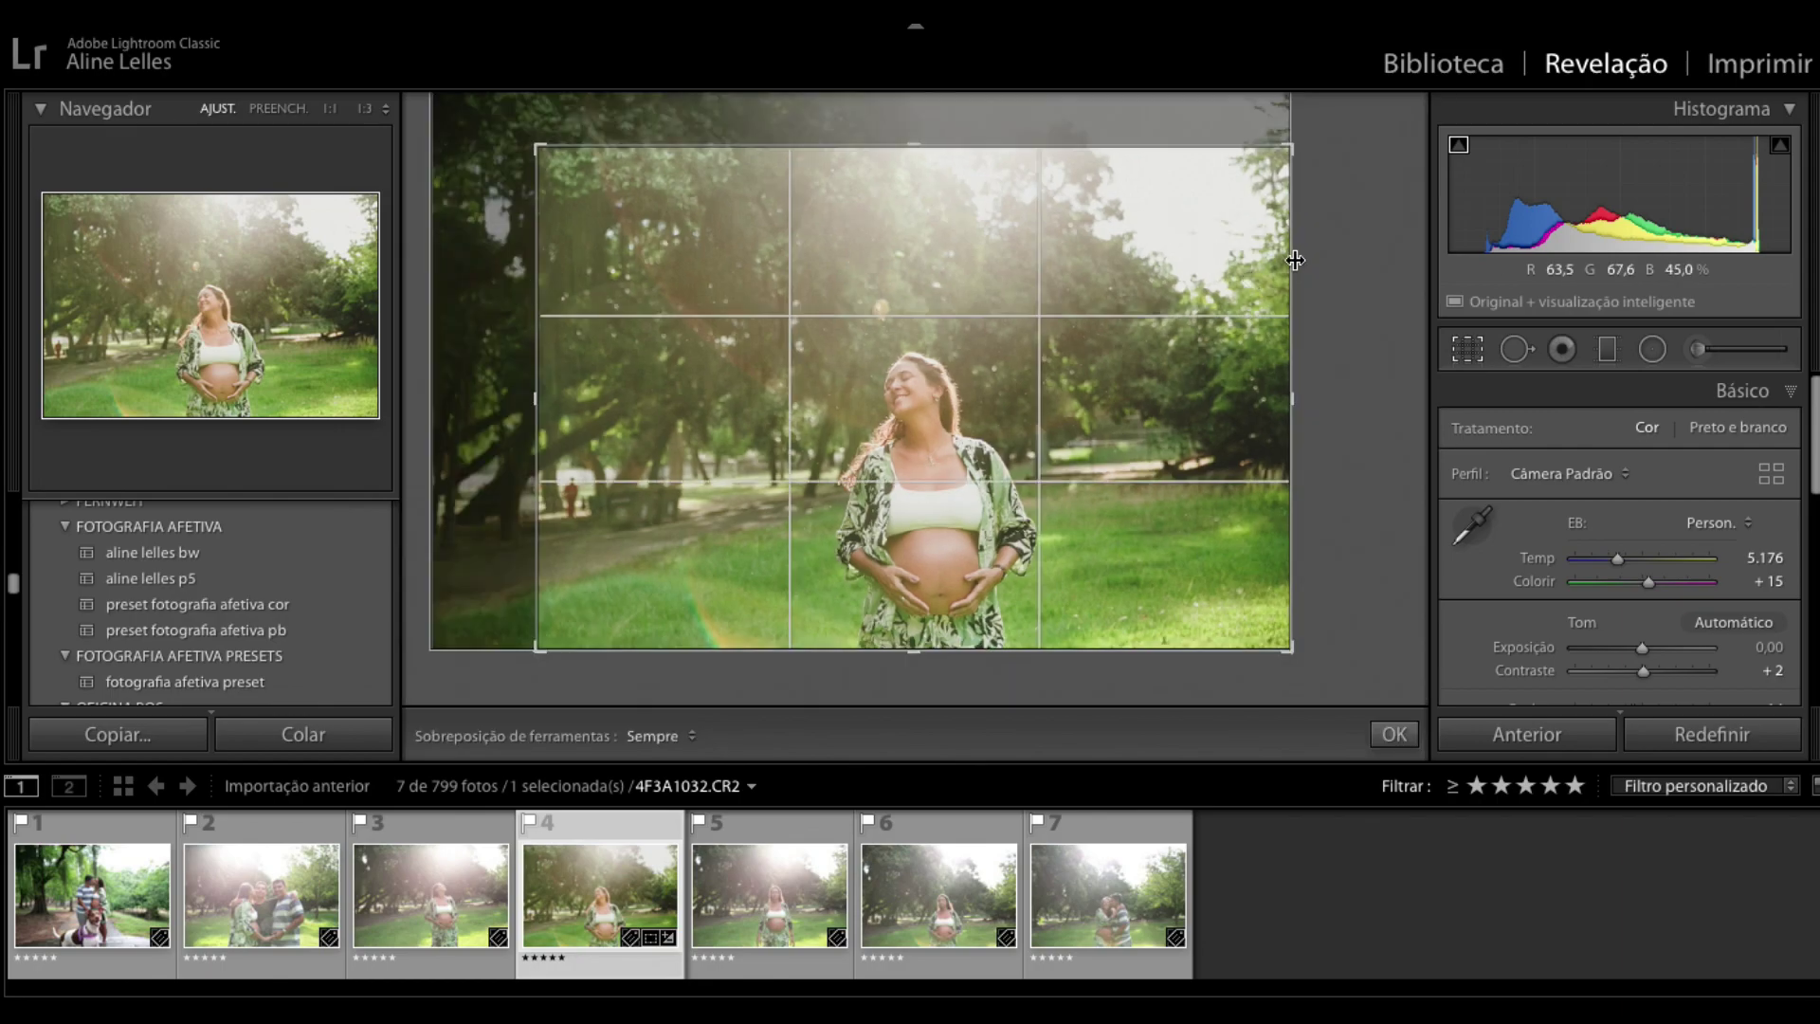
pyautogui.moveTo(542, 147); pyautogui.dragTo(496, 110)
pyautogui.press('Return')
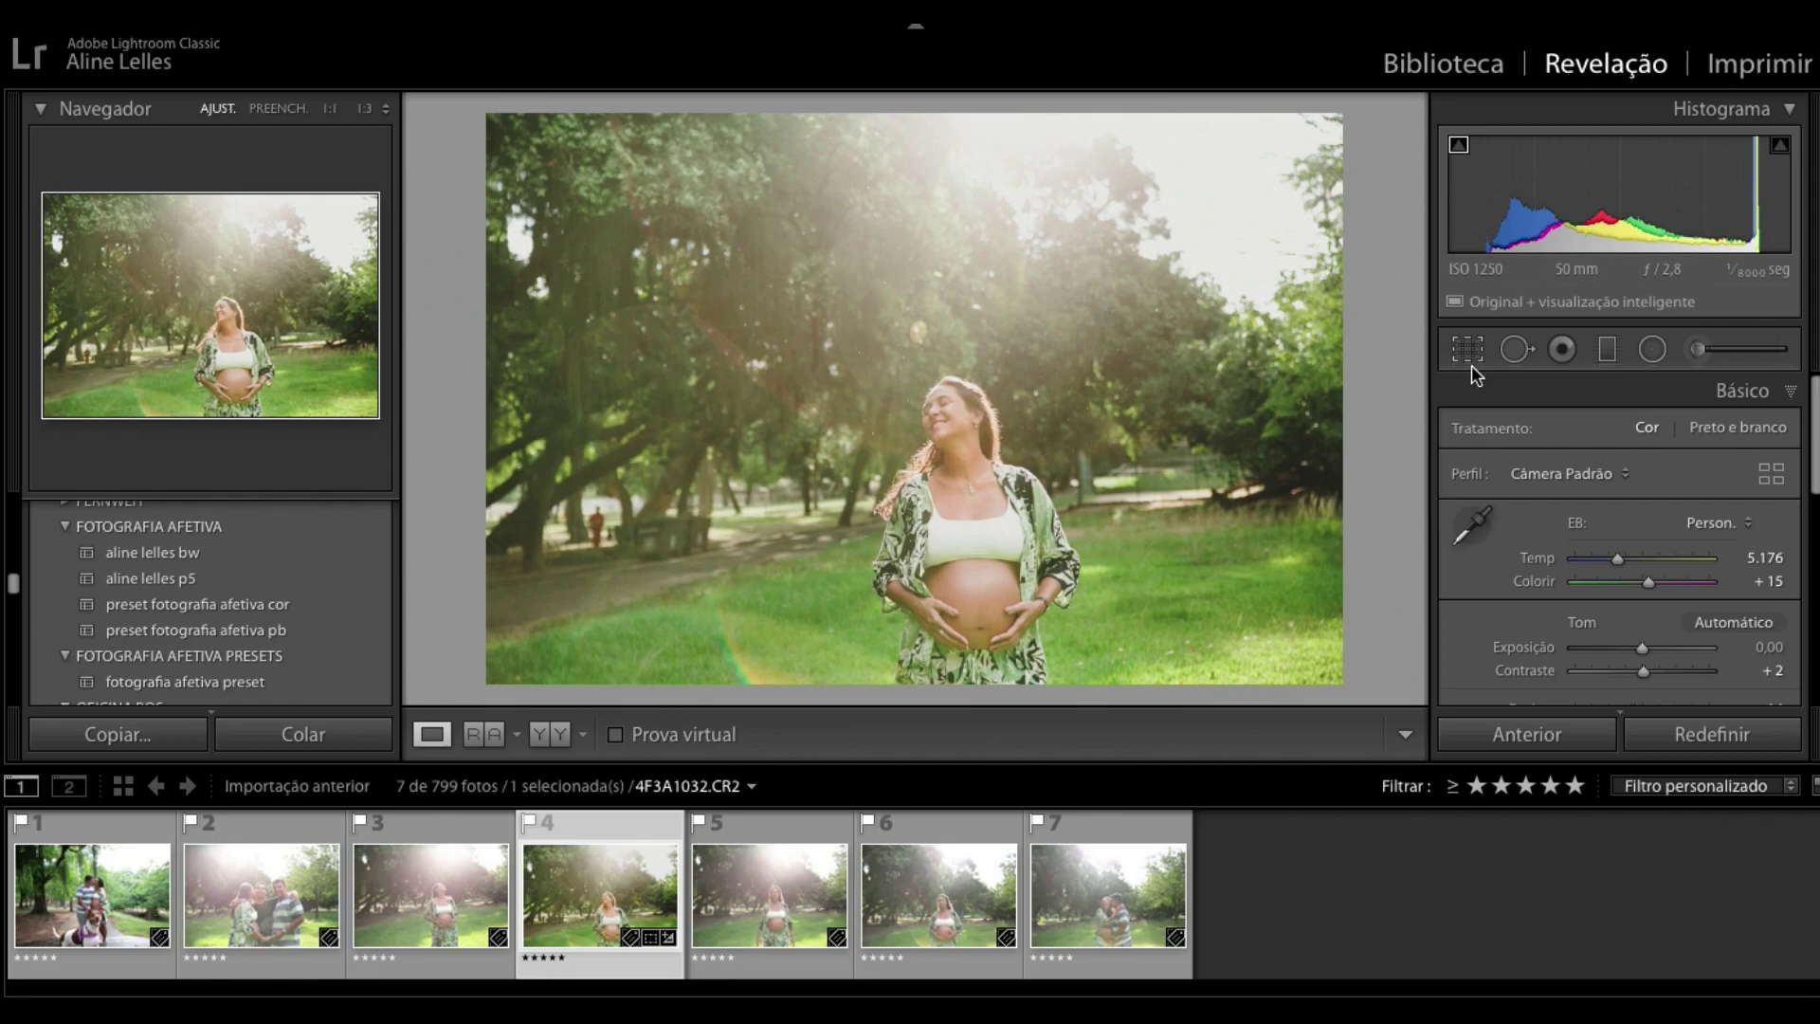
# Step: Cover the distracting spot in the trees at the photo's left edge with a Clonar stroke at Tamanho 77
pyautogui.click(1517, 349)
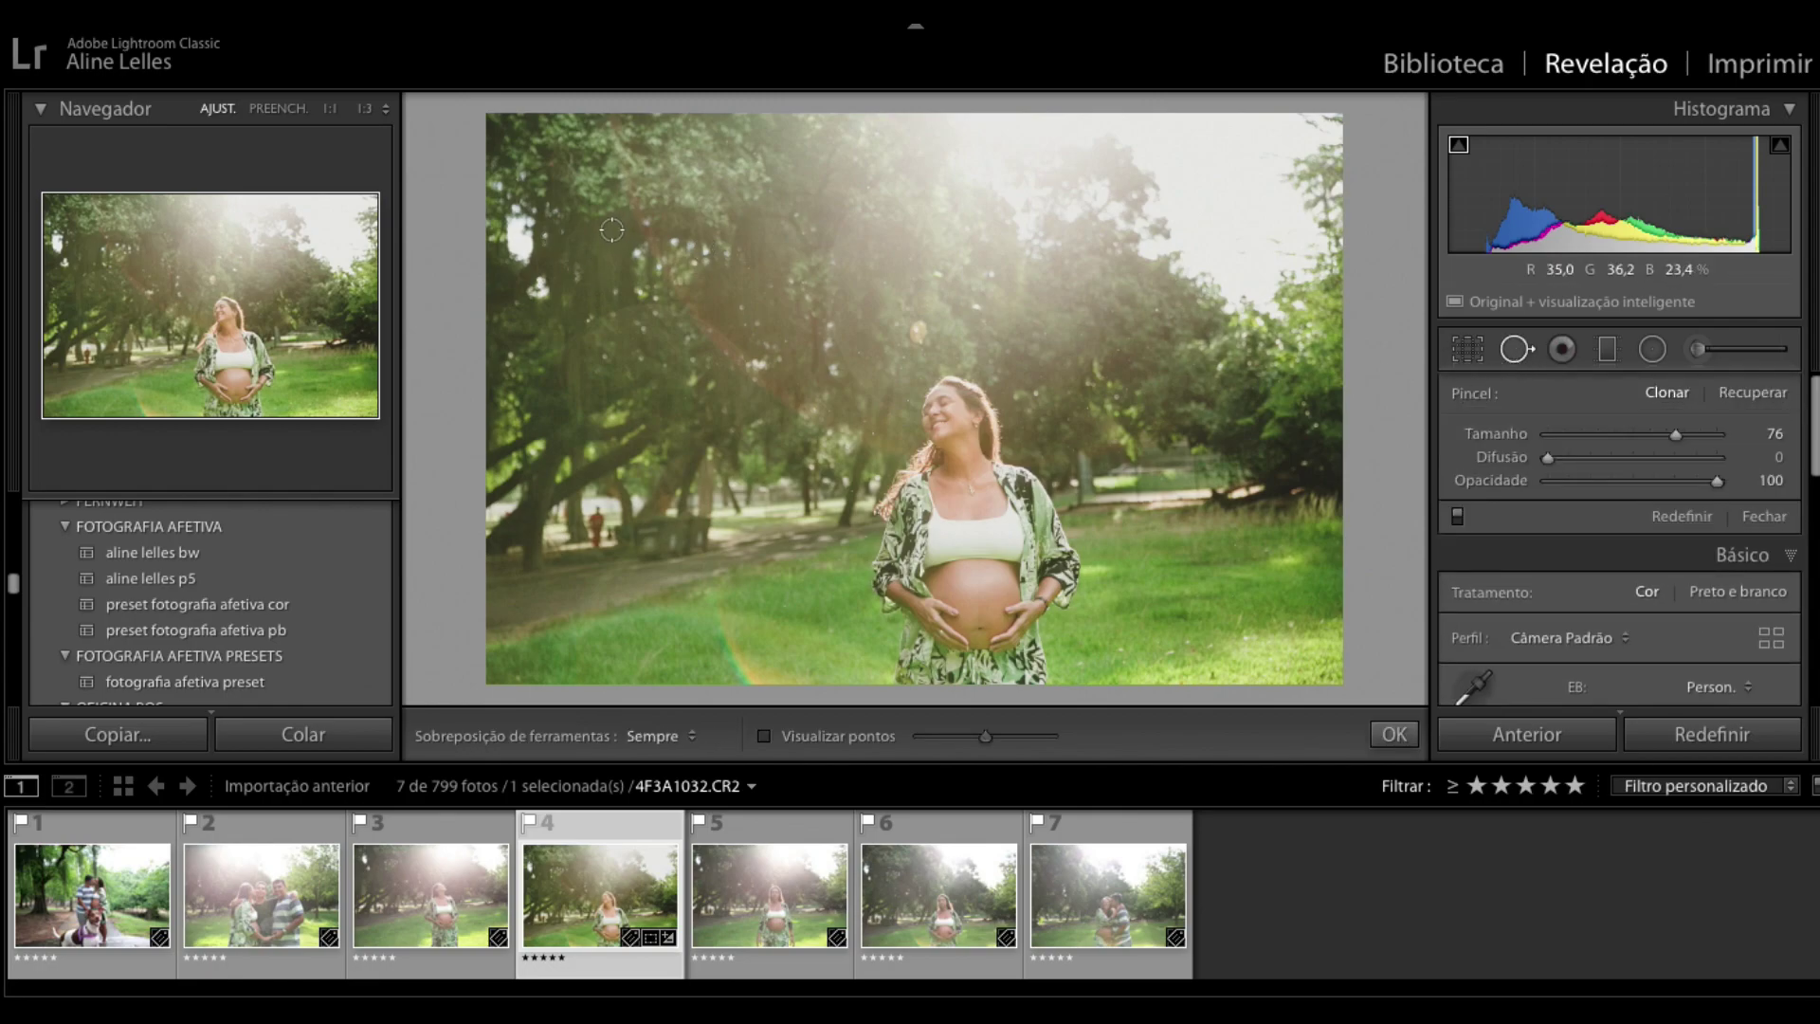
pyautogui.moveTo(503, 193)
pyautogui.mouseDown()
pyautogui.moveTo(527, 289)
pyautogui.moveTo(527, 254)
pyautogui.mouseUp()
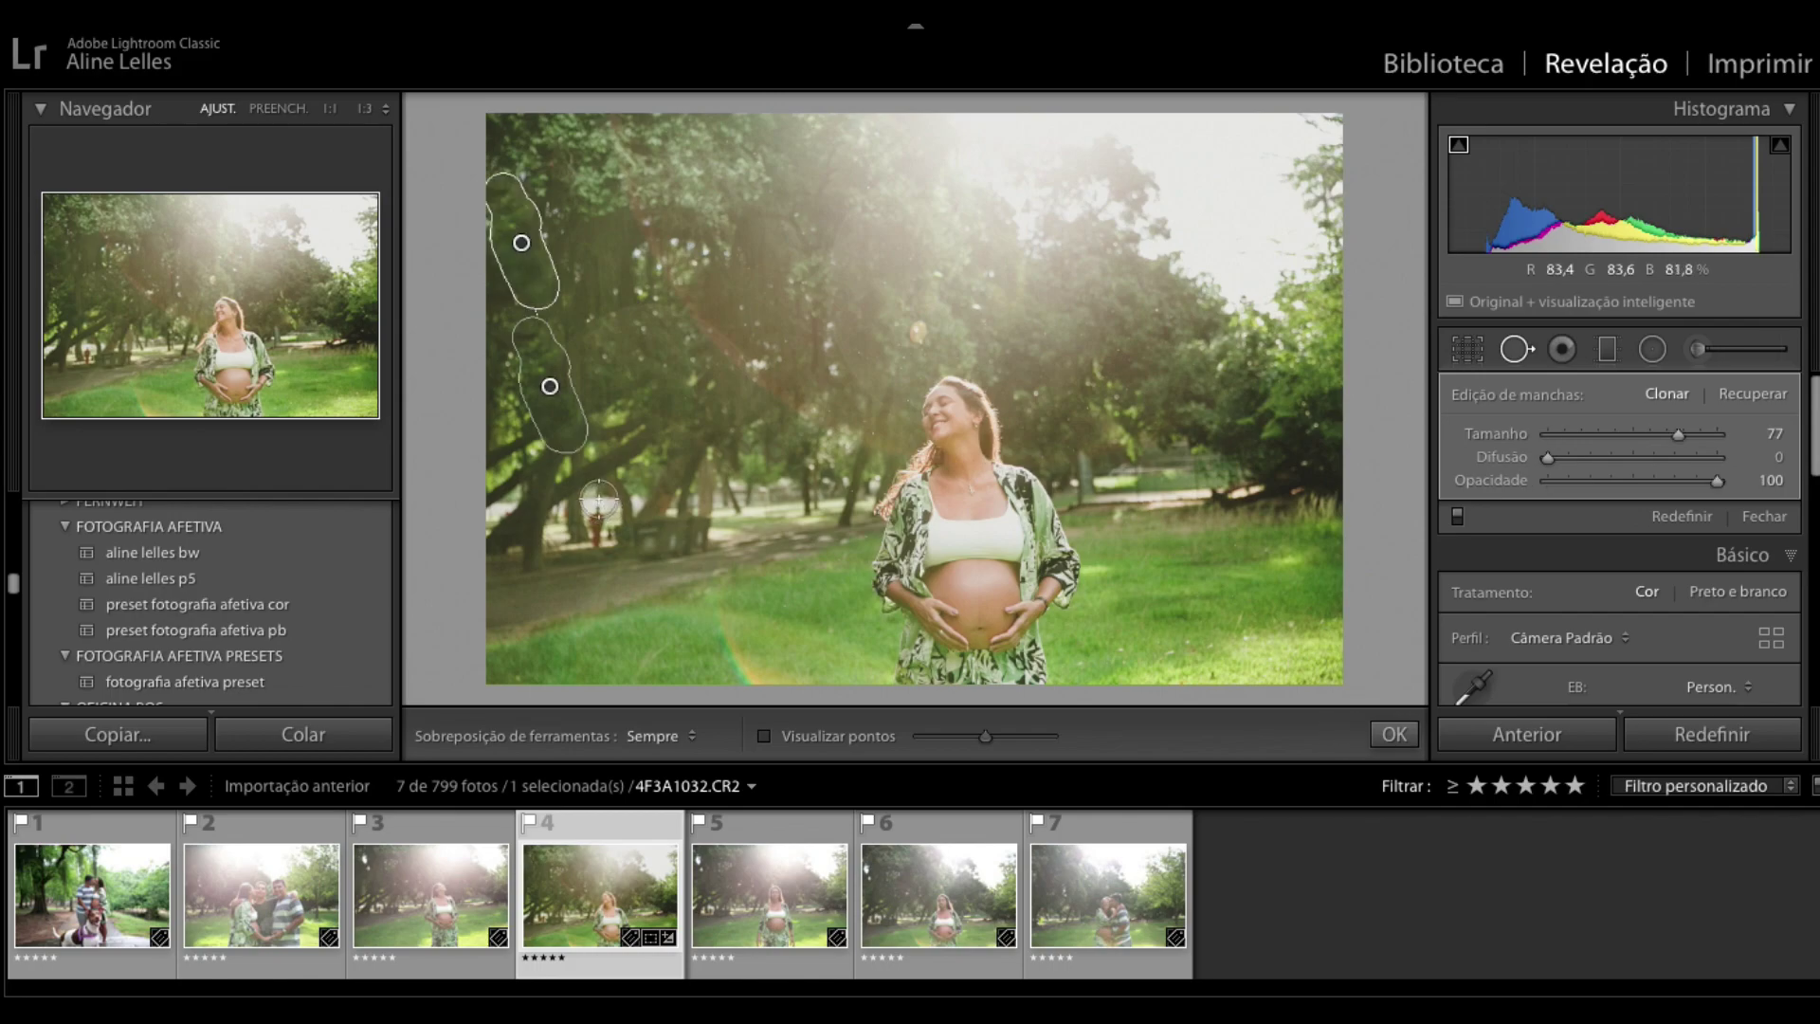
pyautogui.click(1520, 350)
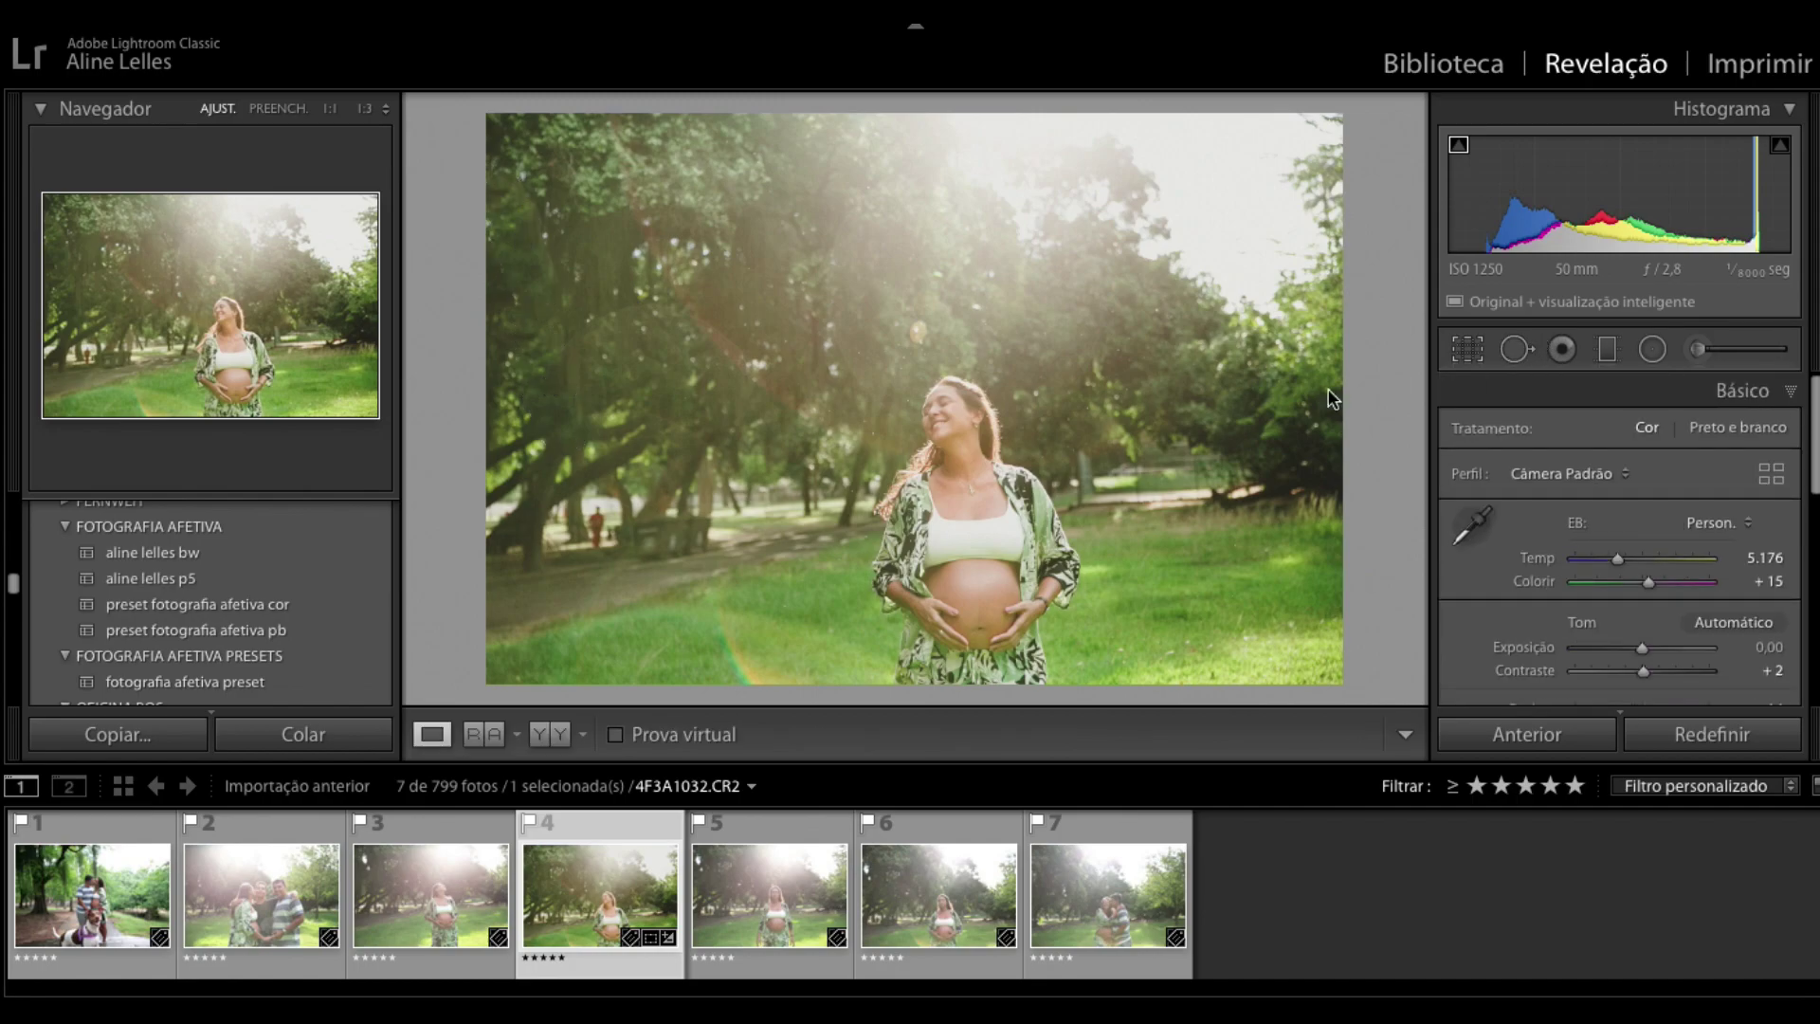
# Step: Tighten the crop around the woman by trimming more of the trees above and to the left of her
pyautogui.press('r')
pyautogui.moveTo(498, 122); pyautogui.dragTo(547, 149)
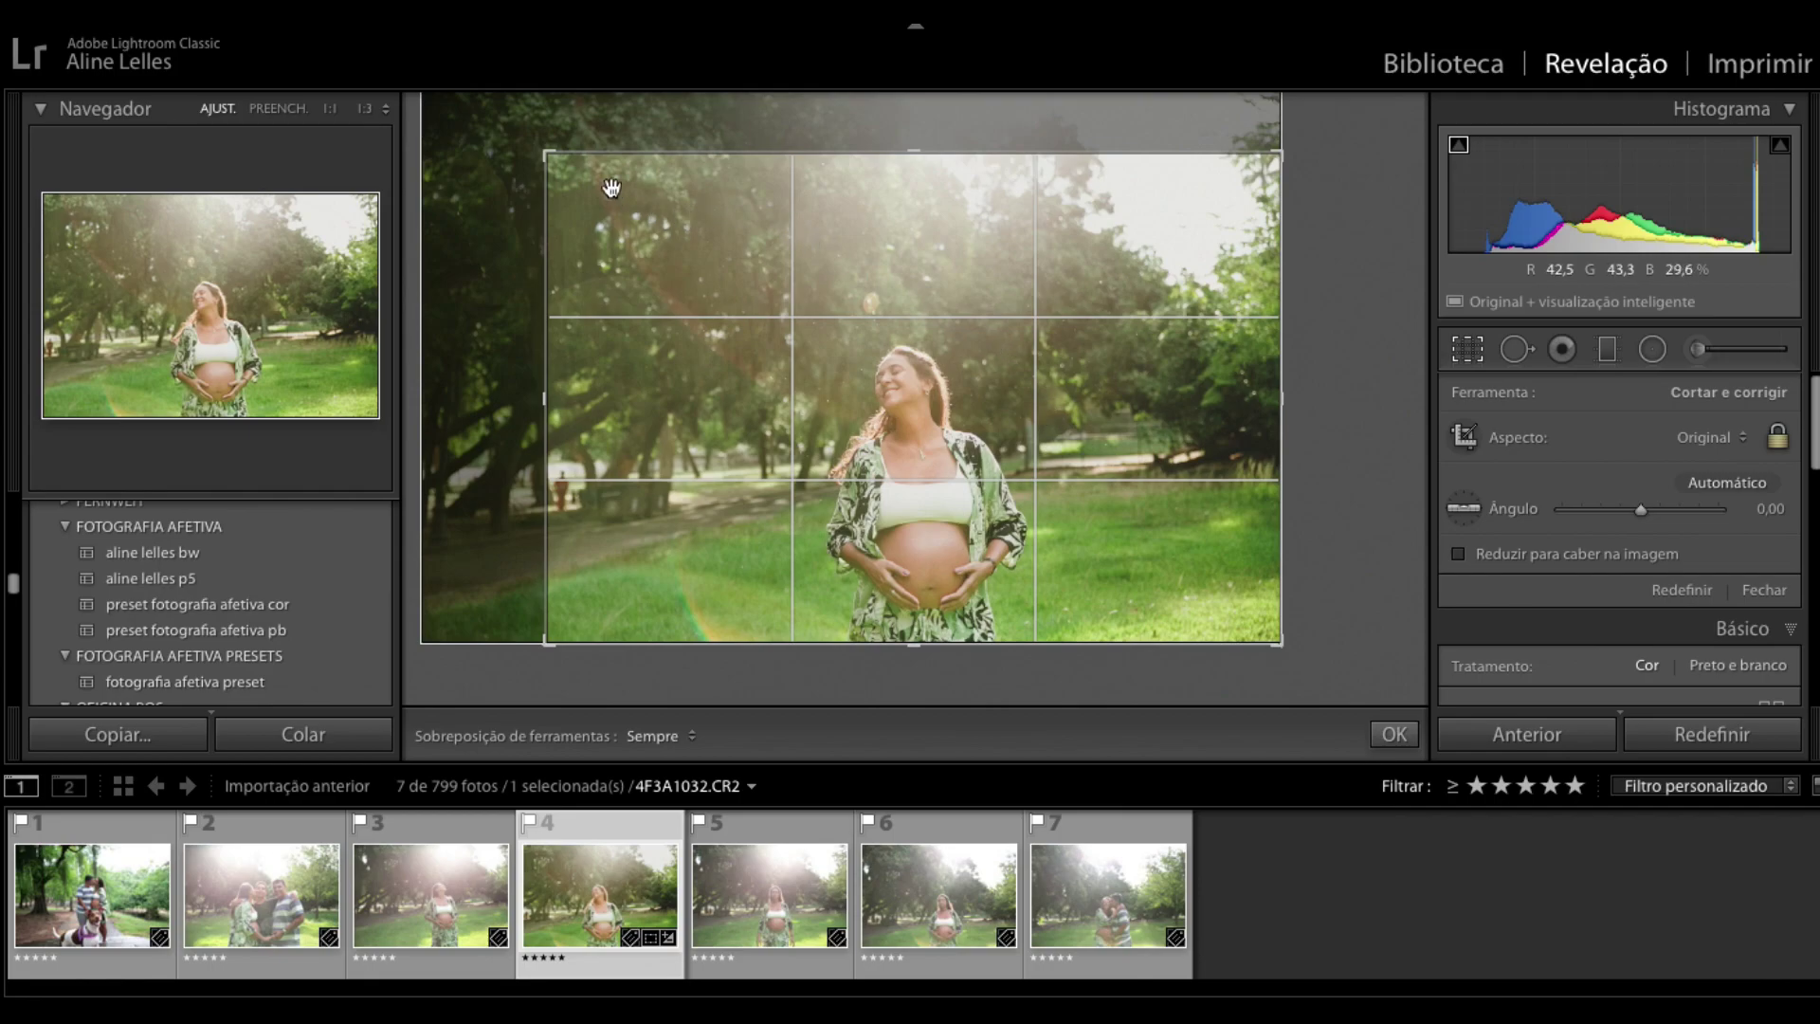
# Step: Cycle through the crop guides, including the golden spiral and diagonals, return to the rule-of-thirds grid and apply the crop
pyautogui.press('o')
pyautogui.press('o')
pyautogui.press('o')
pyautogui.press('o')
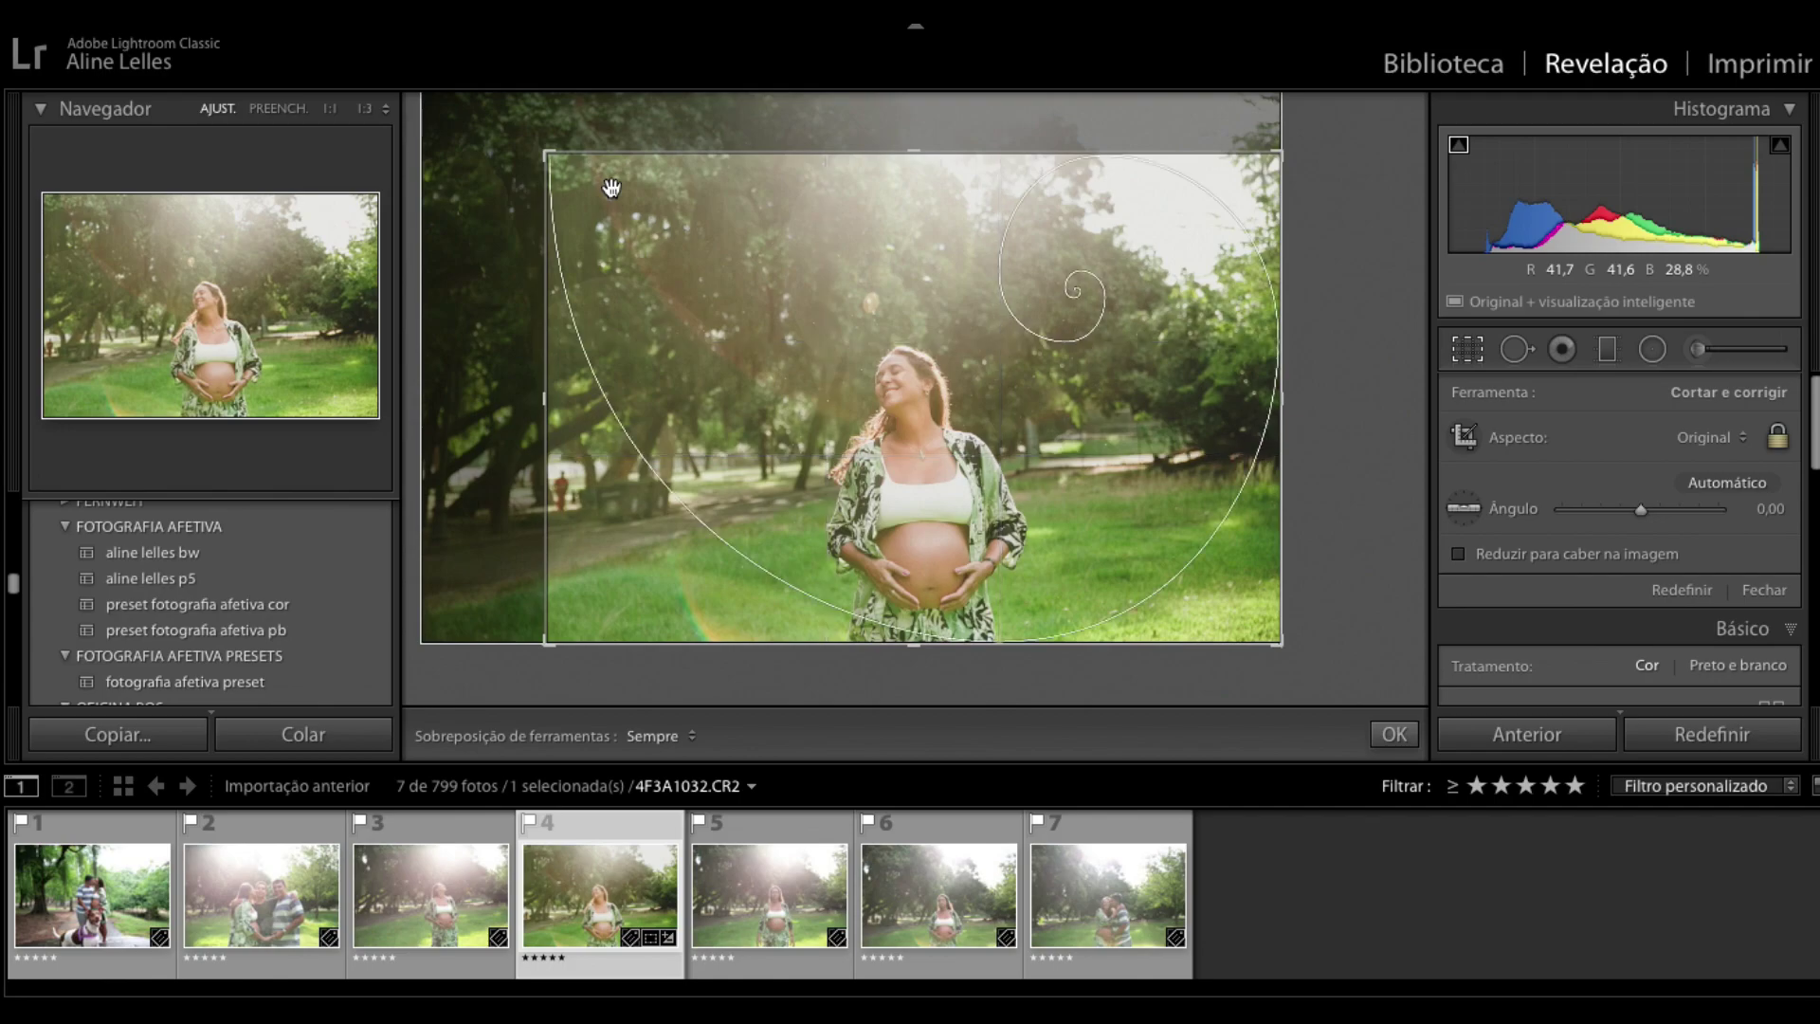
pyautogui.press('o')
pyautogui.press('o')
pyautogui.press('o')
pyautogui.press('o')
pyautogui.press('o')
pyautogui.press('o')
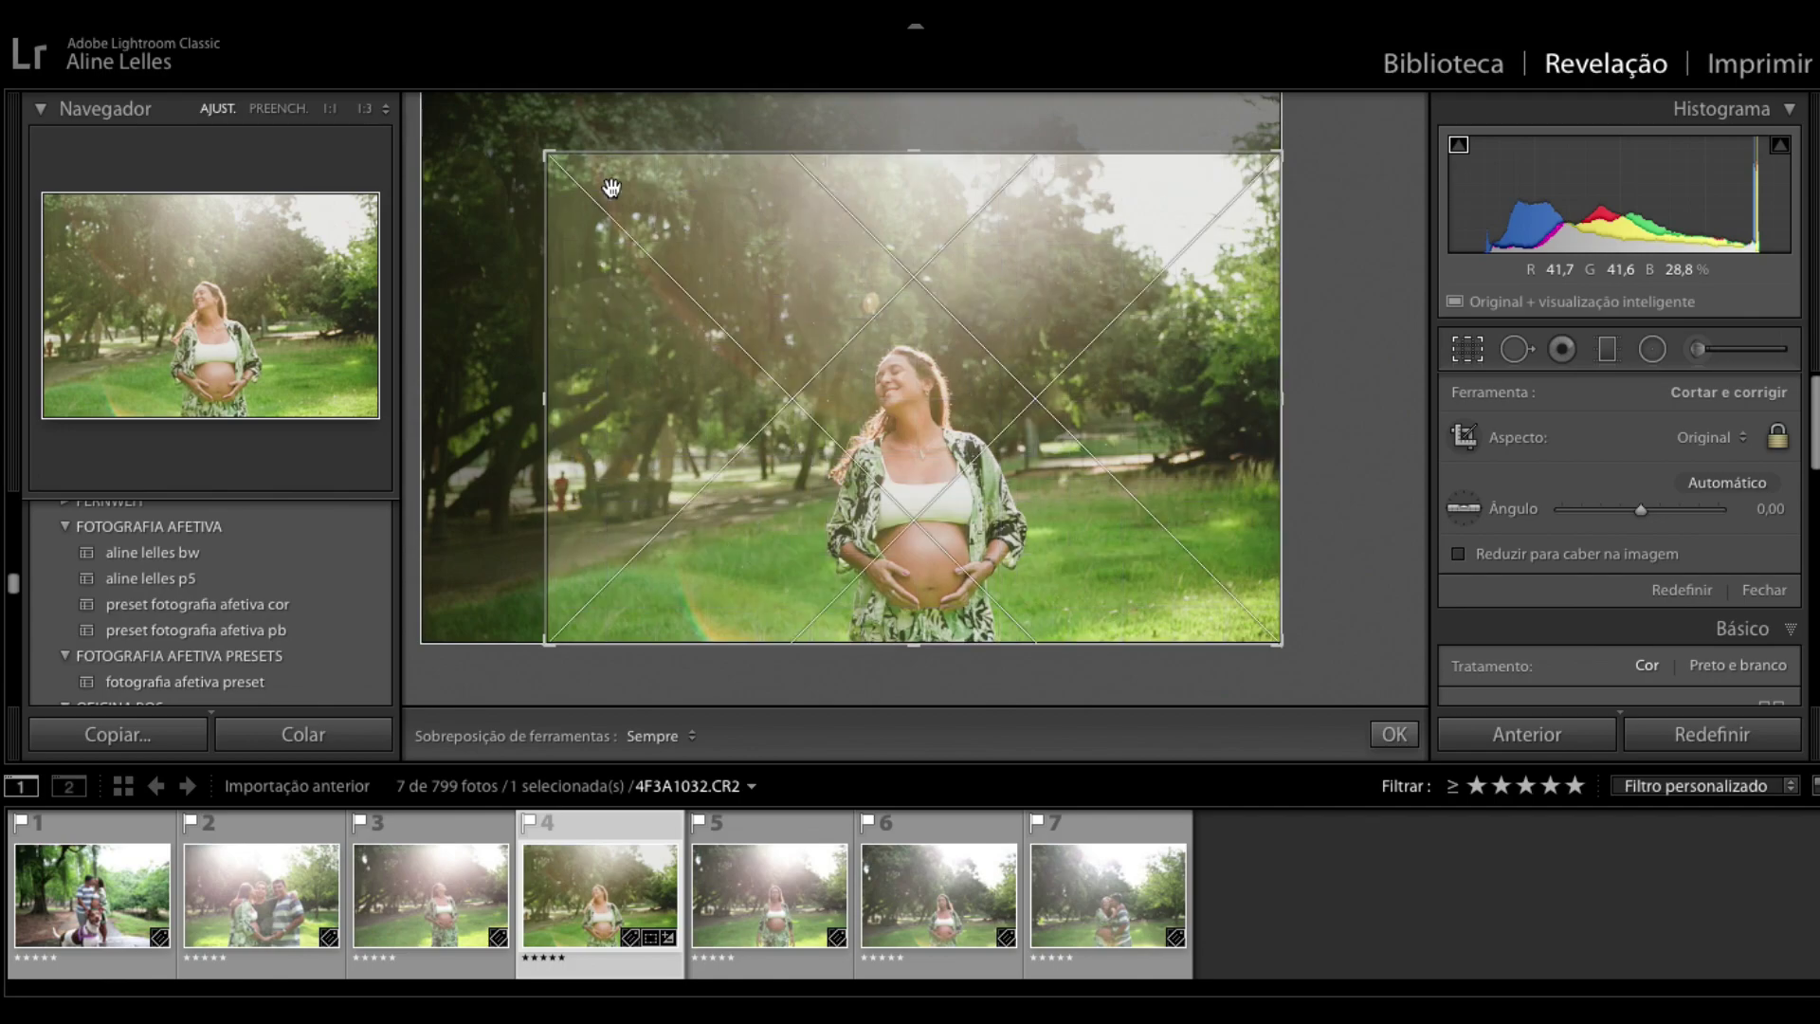
pyautogui.press('o')
pyautogui.press('o')
pyautogui.press('o')
pyautogui.press('o')
pyautogui.press('o')
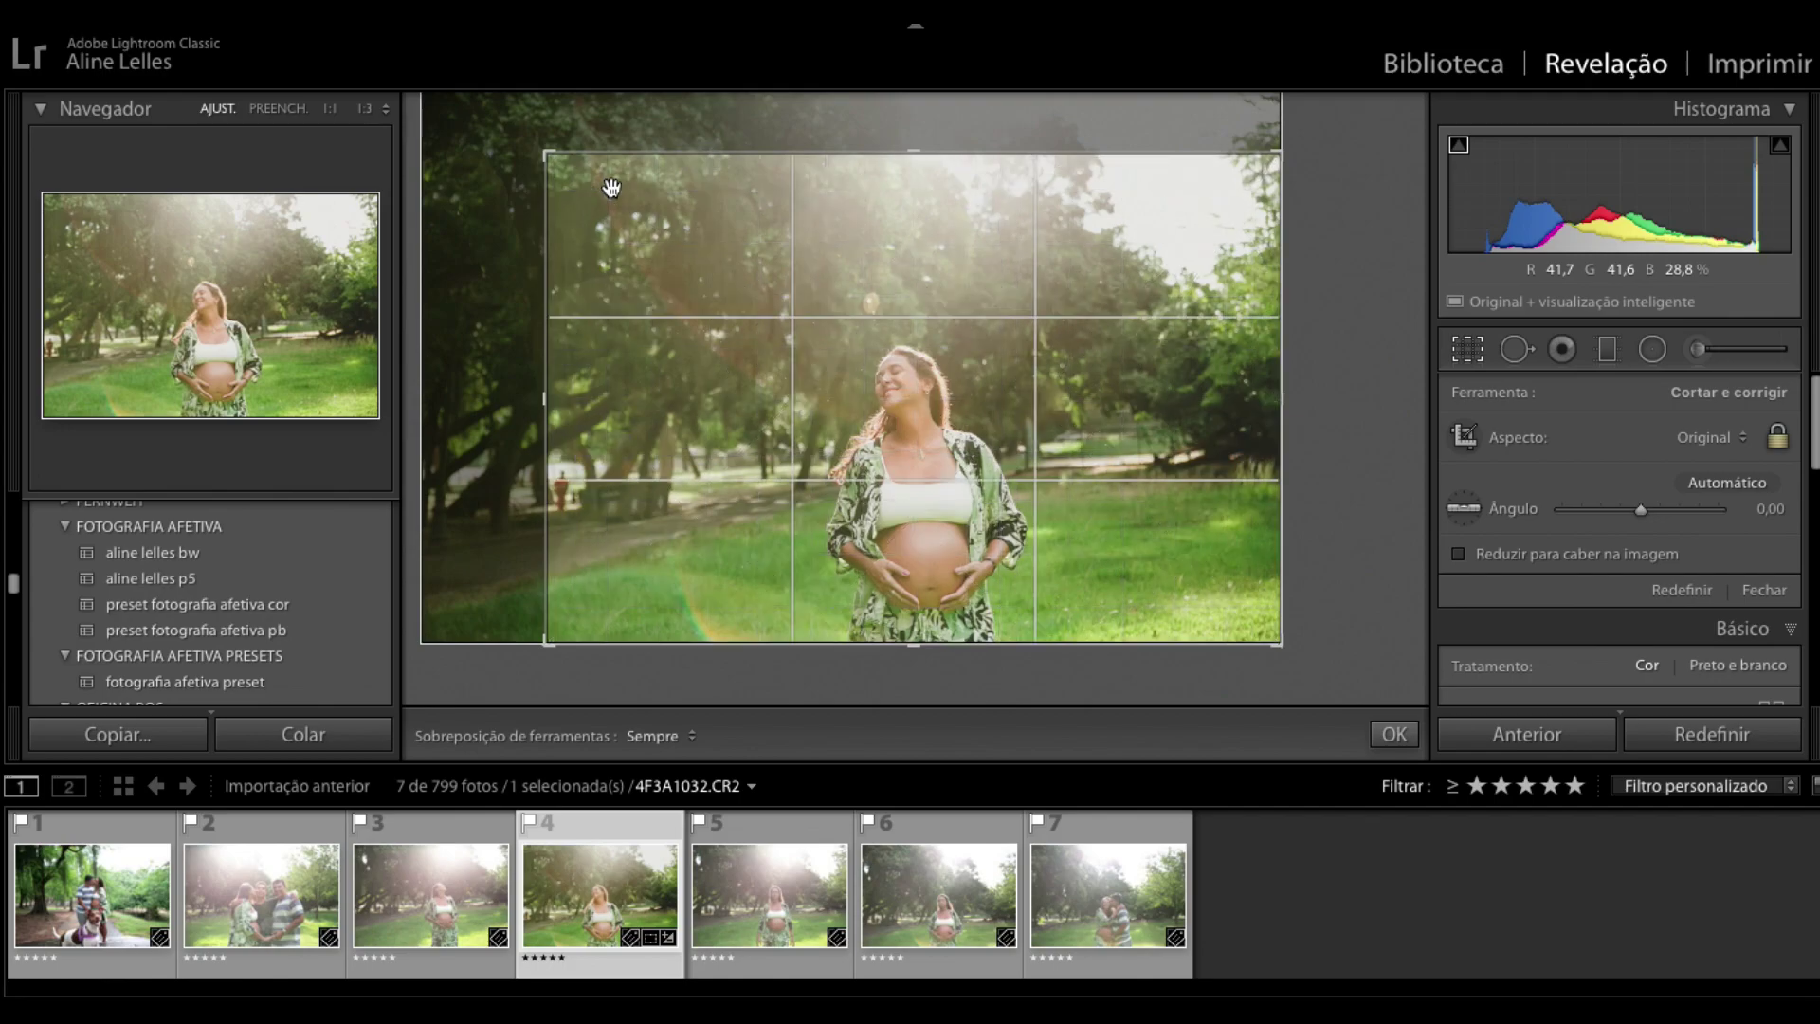
pyautogui.press('o')
pyautogui.press('o')
pyautogui.press('o')
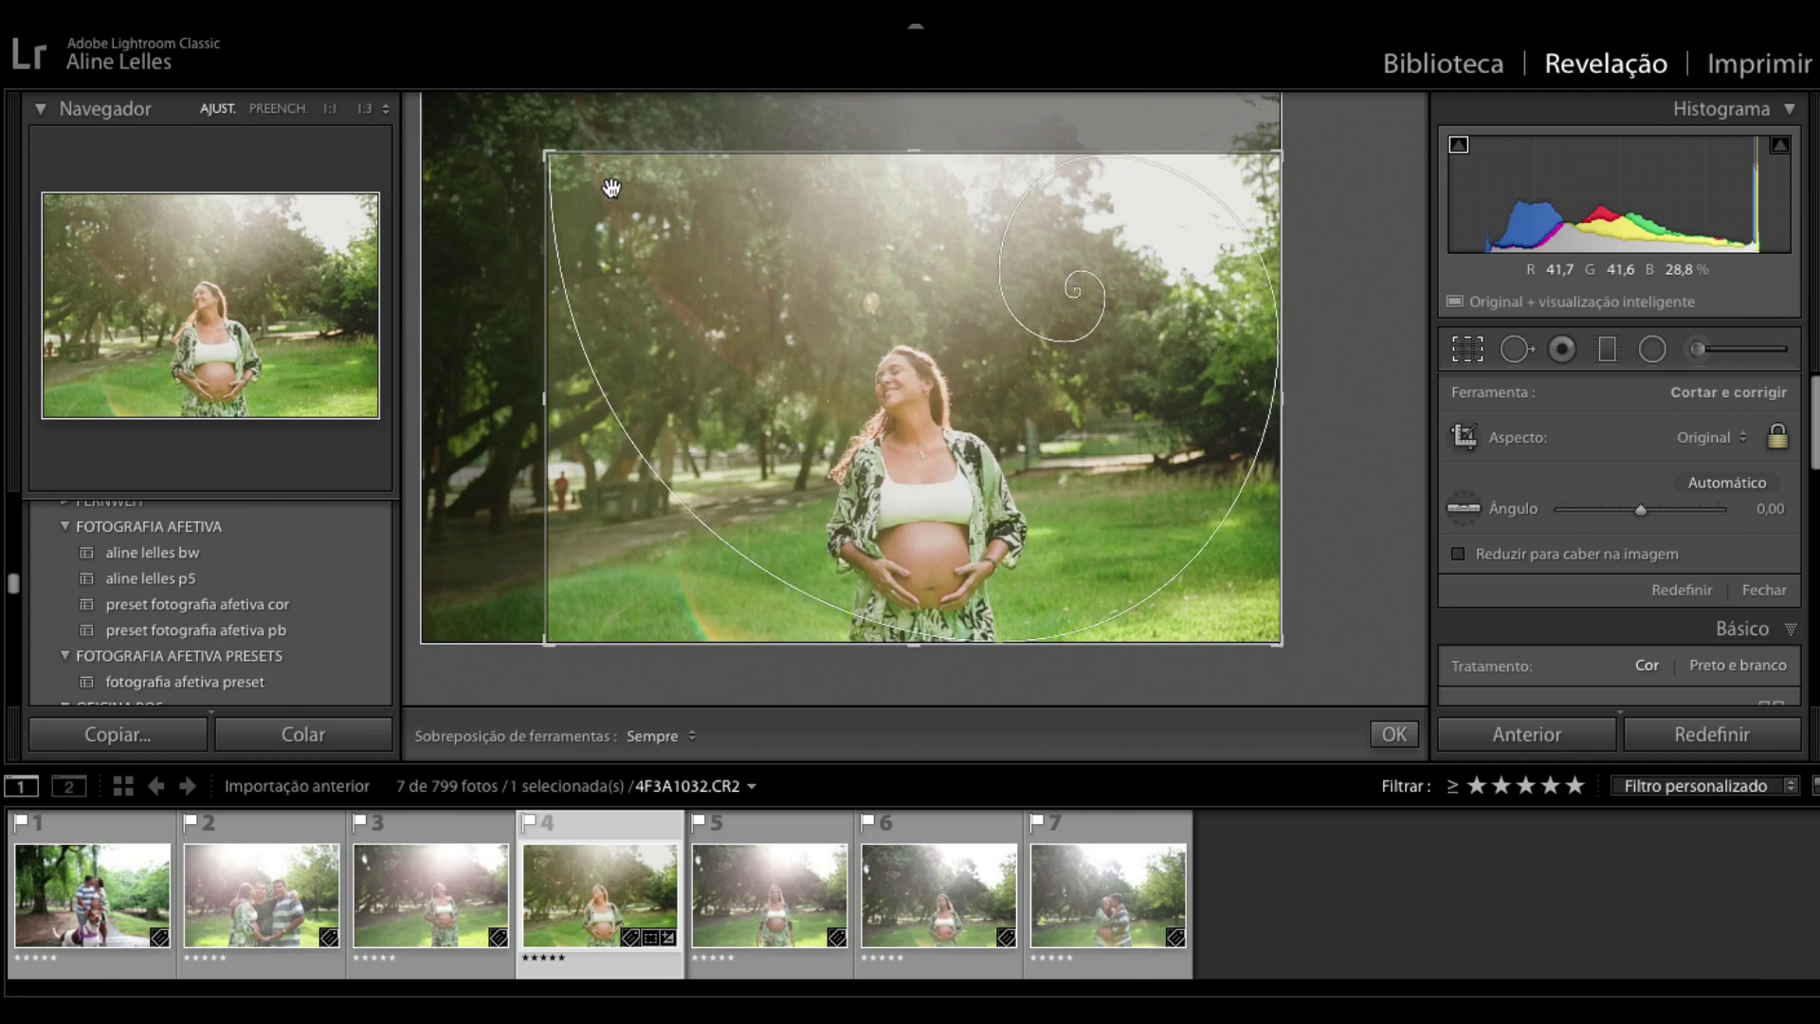
pyautogui.press('o')
pyautogui.press('o')
pyautogui.press('o')
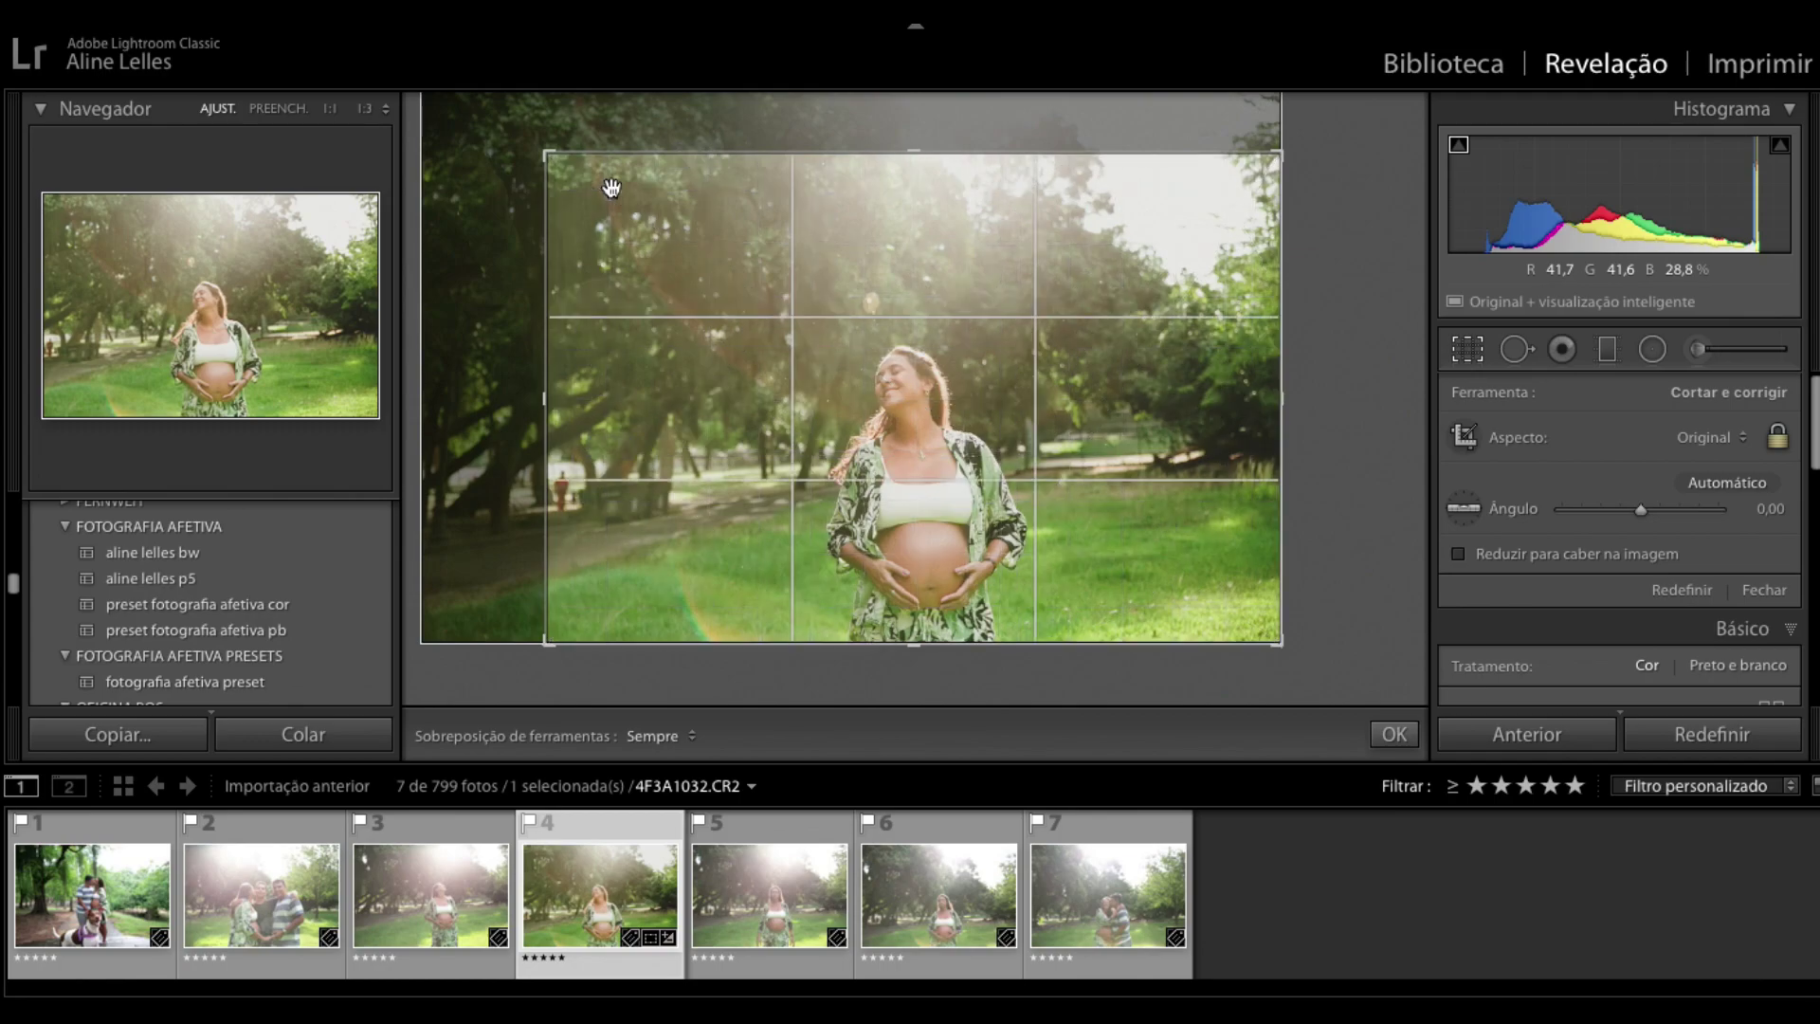
pyautogui.press('Return')
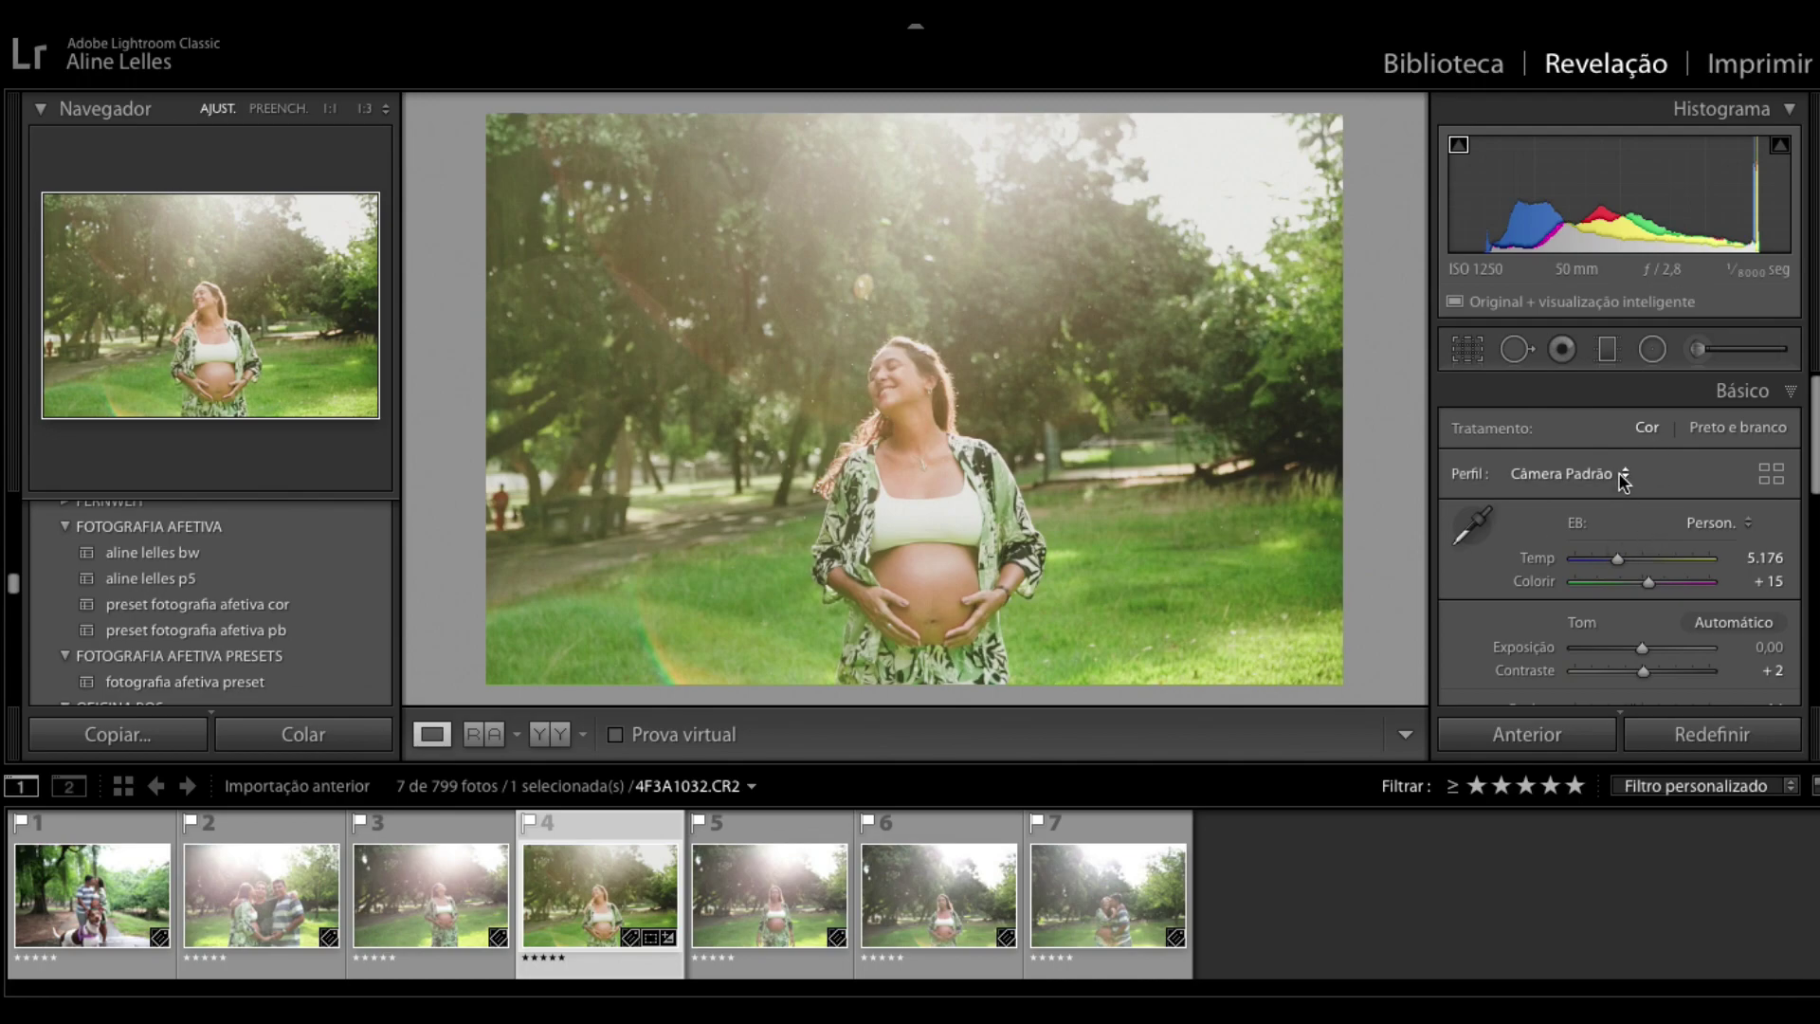
# Step: Show the mask of the body's radial filter, move its ellipse up to leave more room above the woman's head, and hide the mask
pyautogui.click(1652, 349)
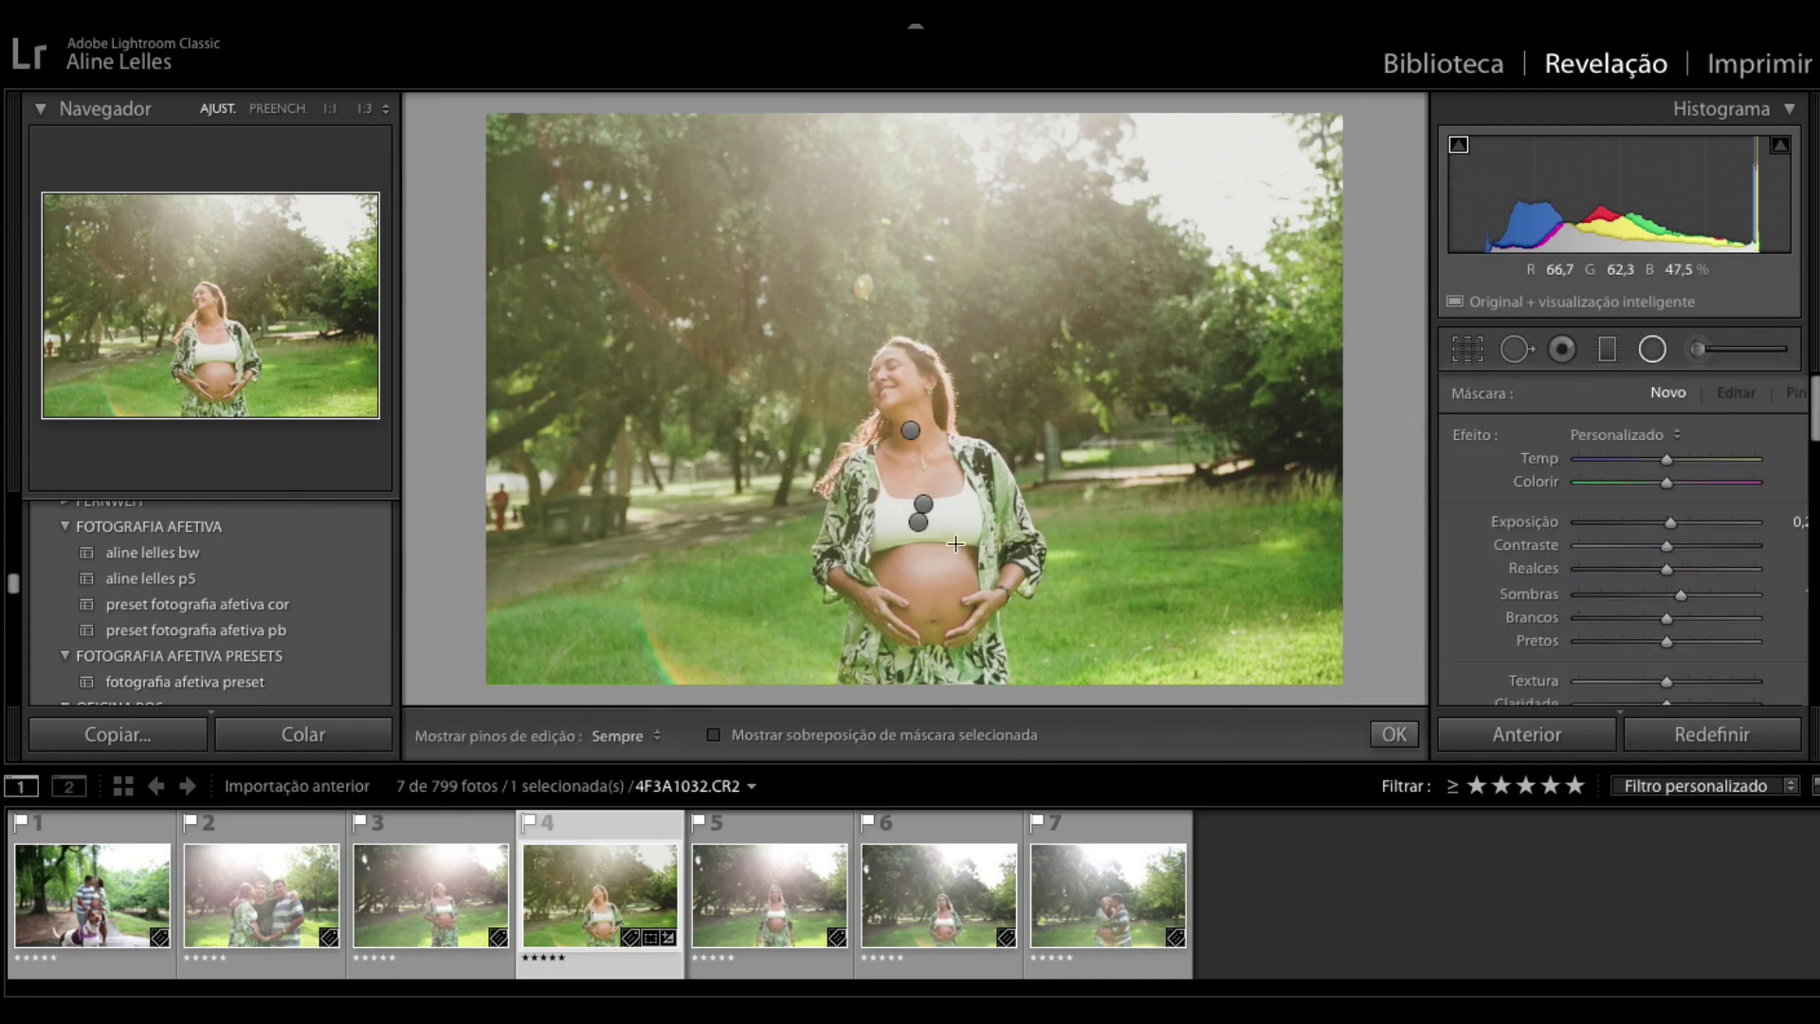
pyautogui.click(922, 516)
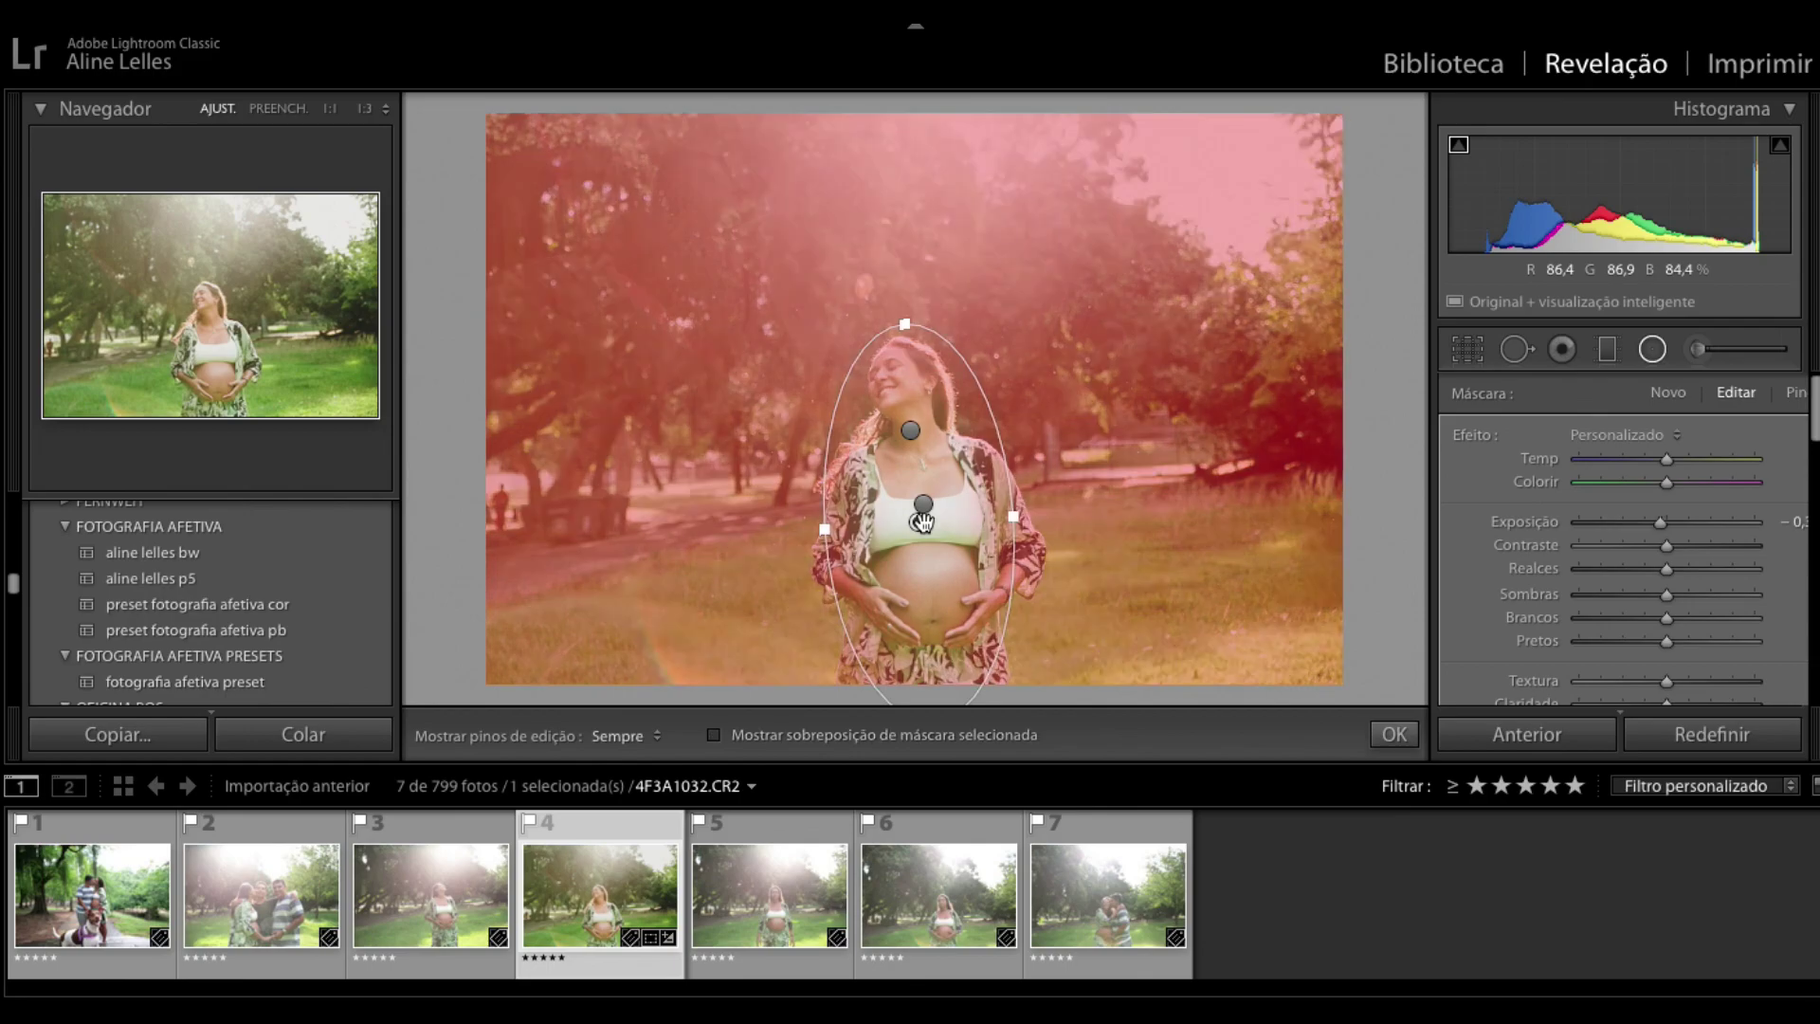
pyautogui.press('o')
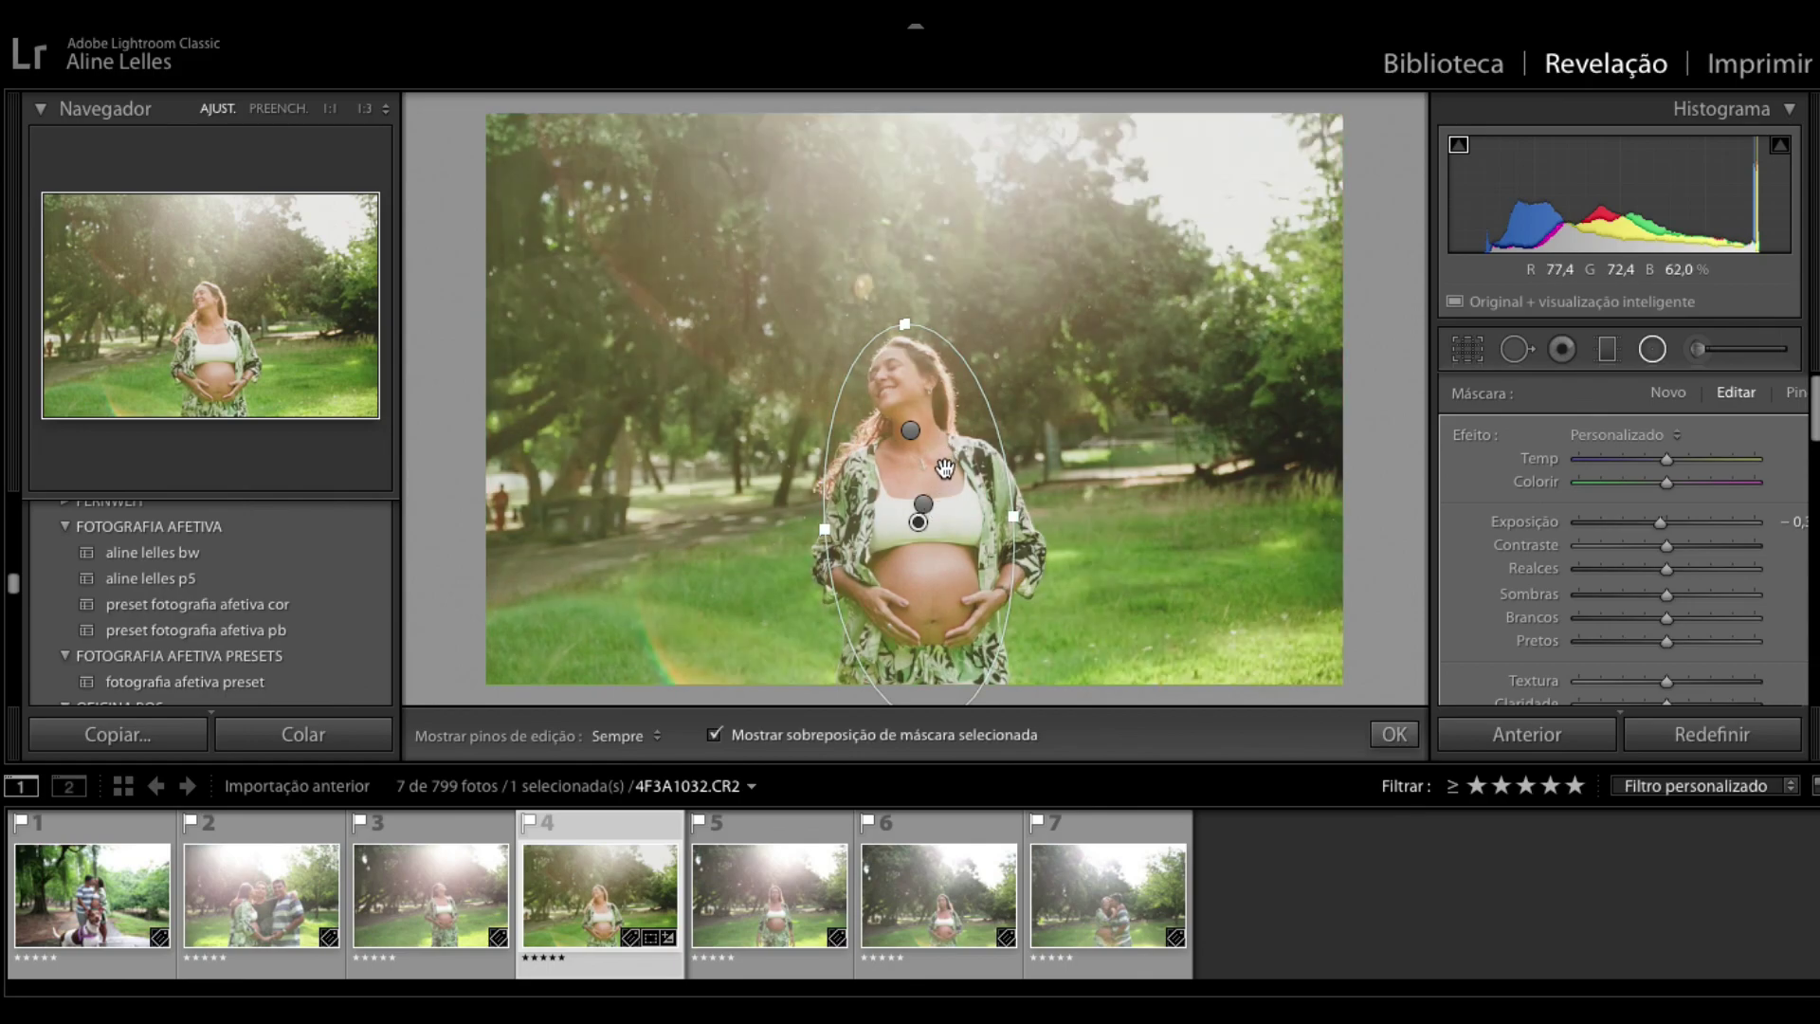
pyautogui.moveTo(972, 462); pyautogui.dragTo(965, 431)
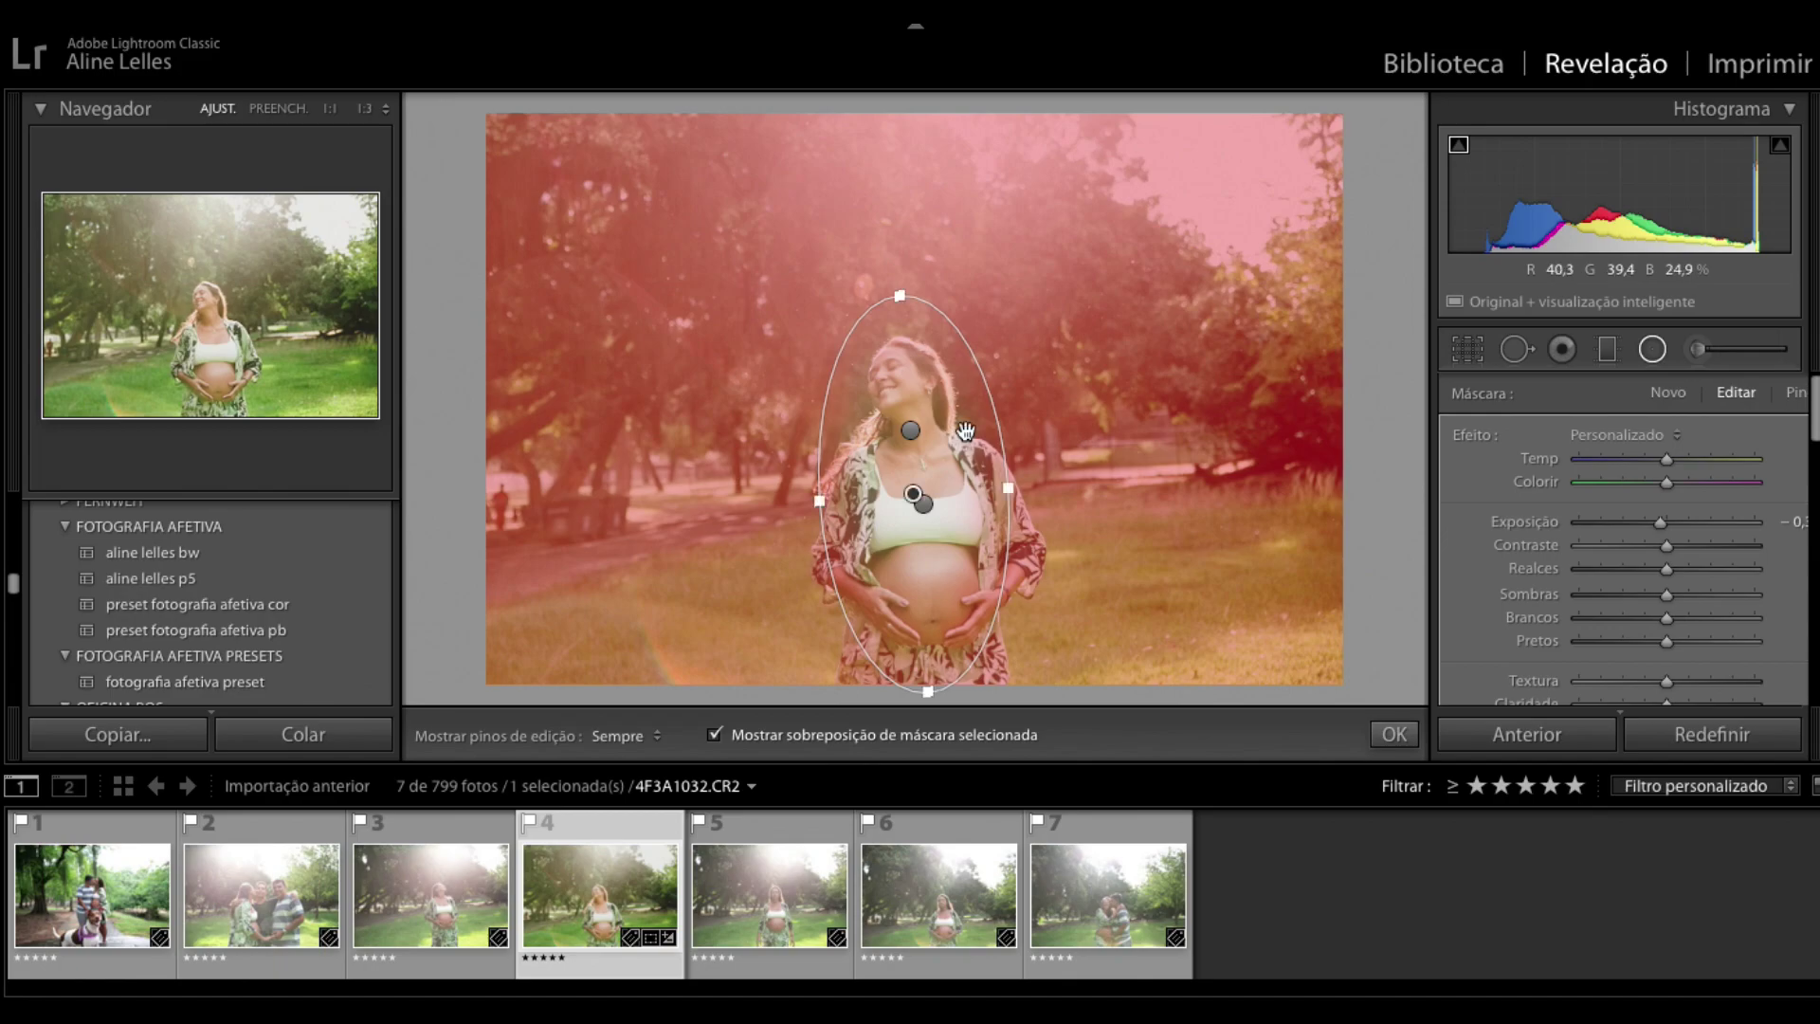
pyautogui.press('o')
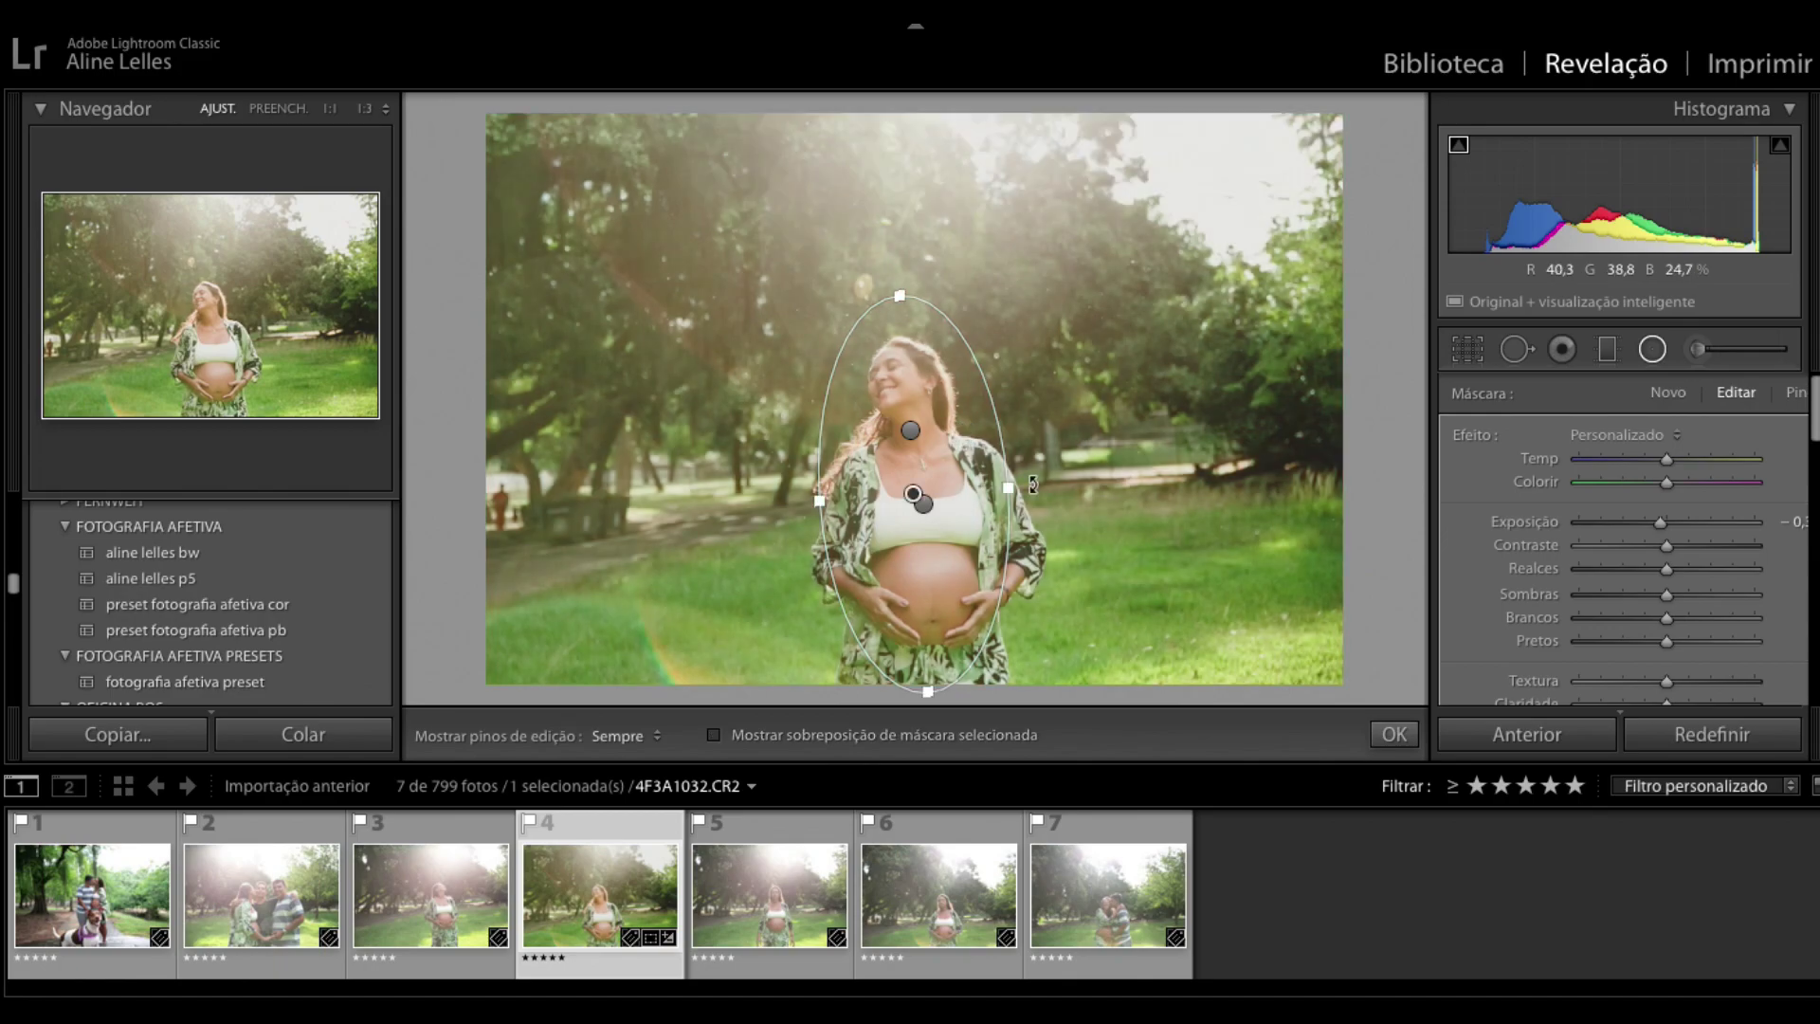
# Step: Recheck the mask overlay and lower Realces to its minimum for the background around the body's ellipse
pyautogui.press('o')
pyautogui.press('o')
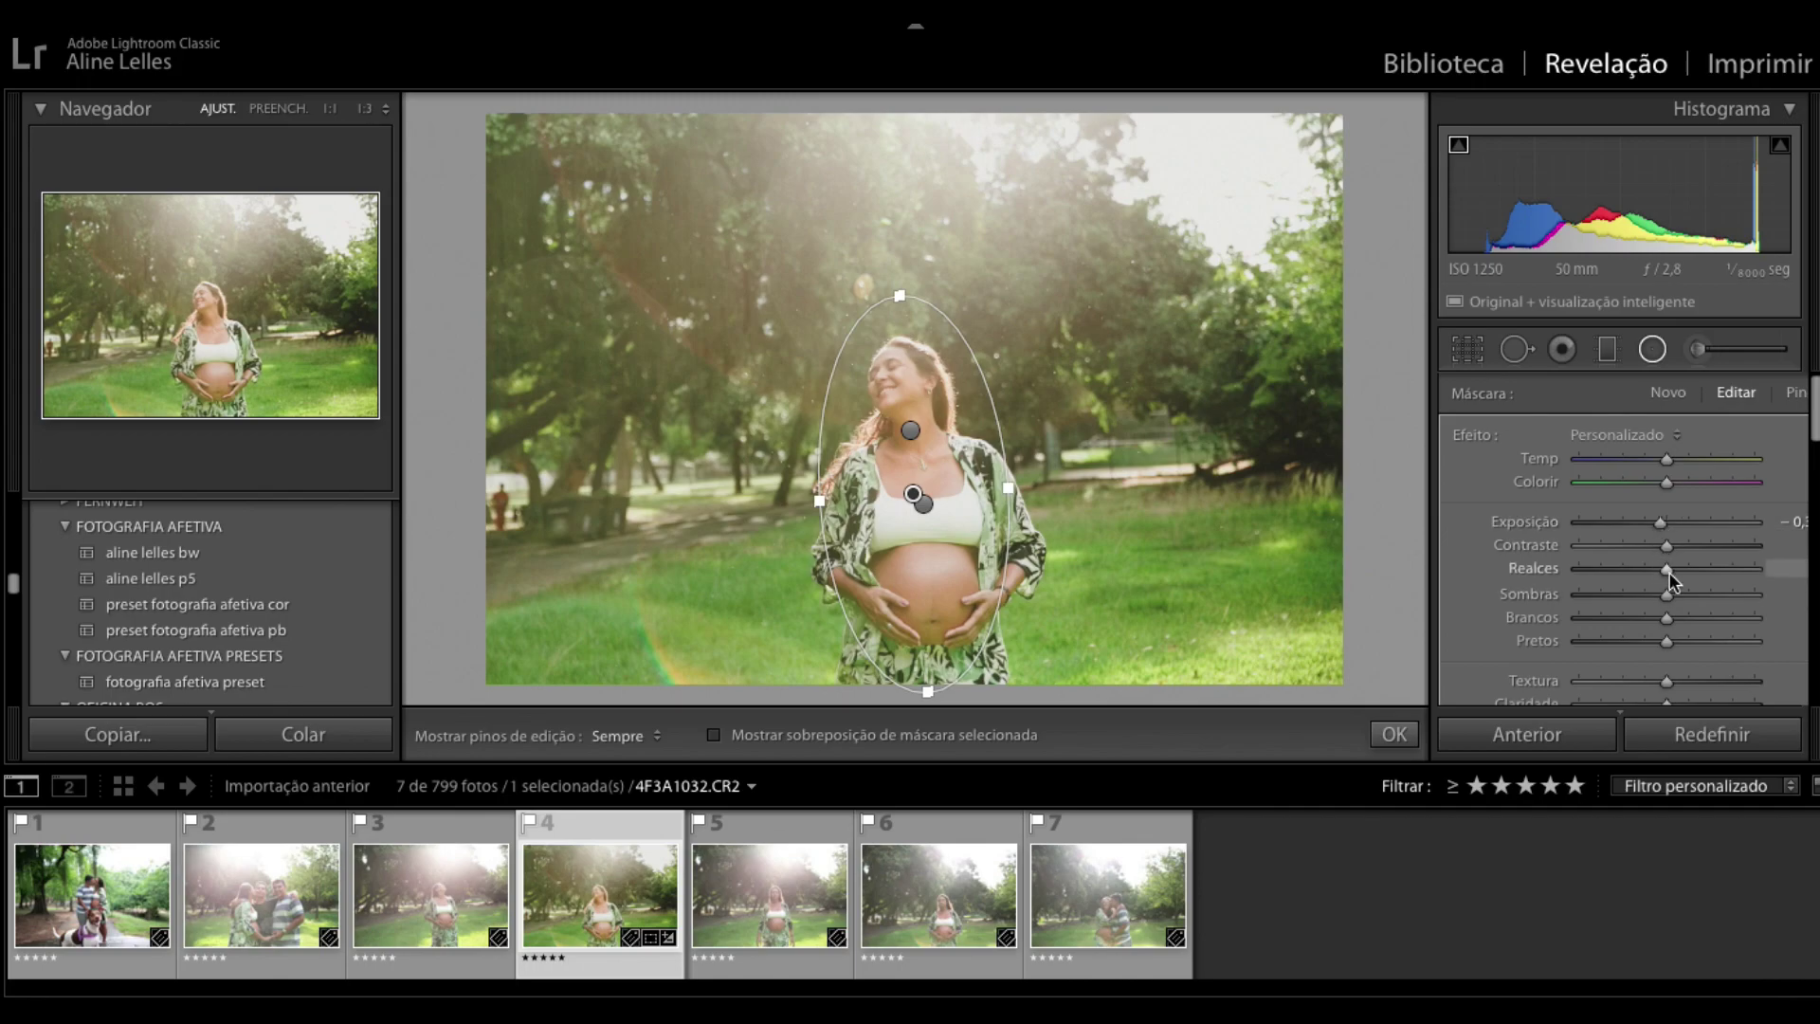
pyautogui.moveTo(1658, 571); pyautogui.dragTo(1598, 579)
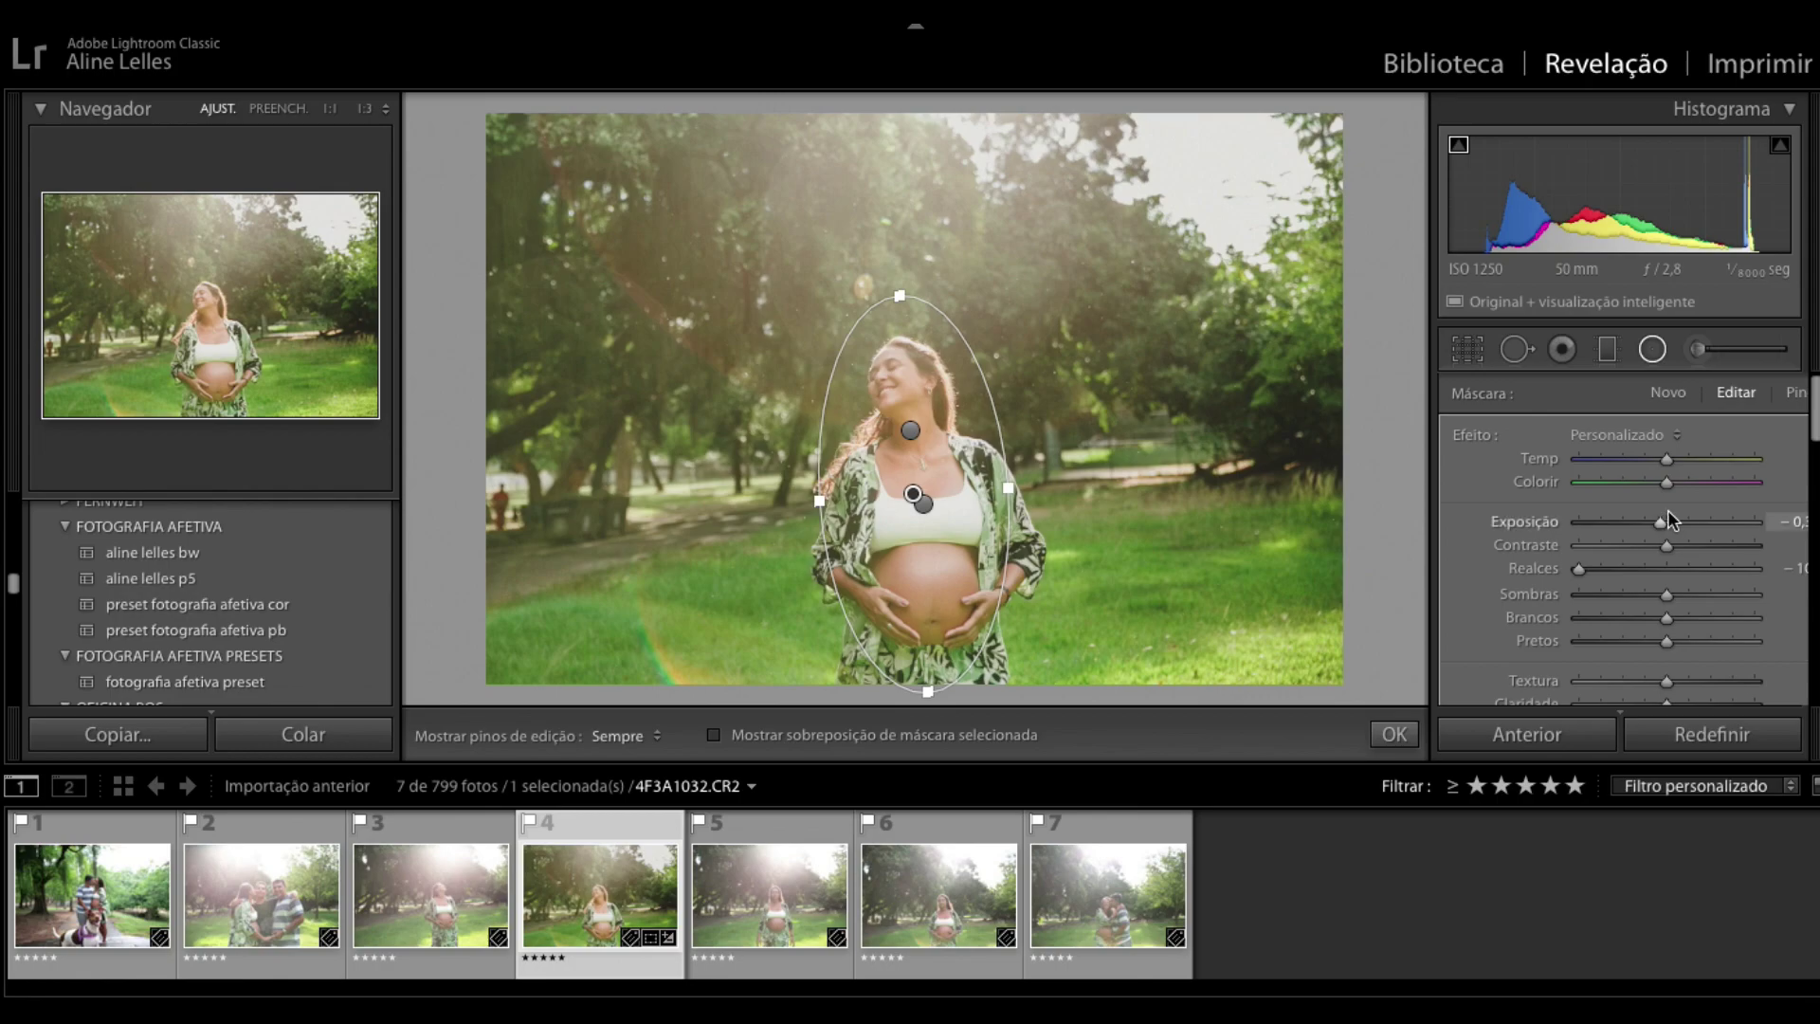
# Step: Lower Sombras and fine-tune Exposição for the background around the body's ellipse, and close the radial filter
pyautogui.moveTo(1671, 596); pyautogui.dragTo(1642, 603)
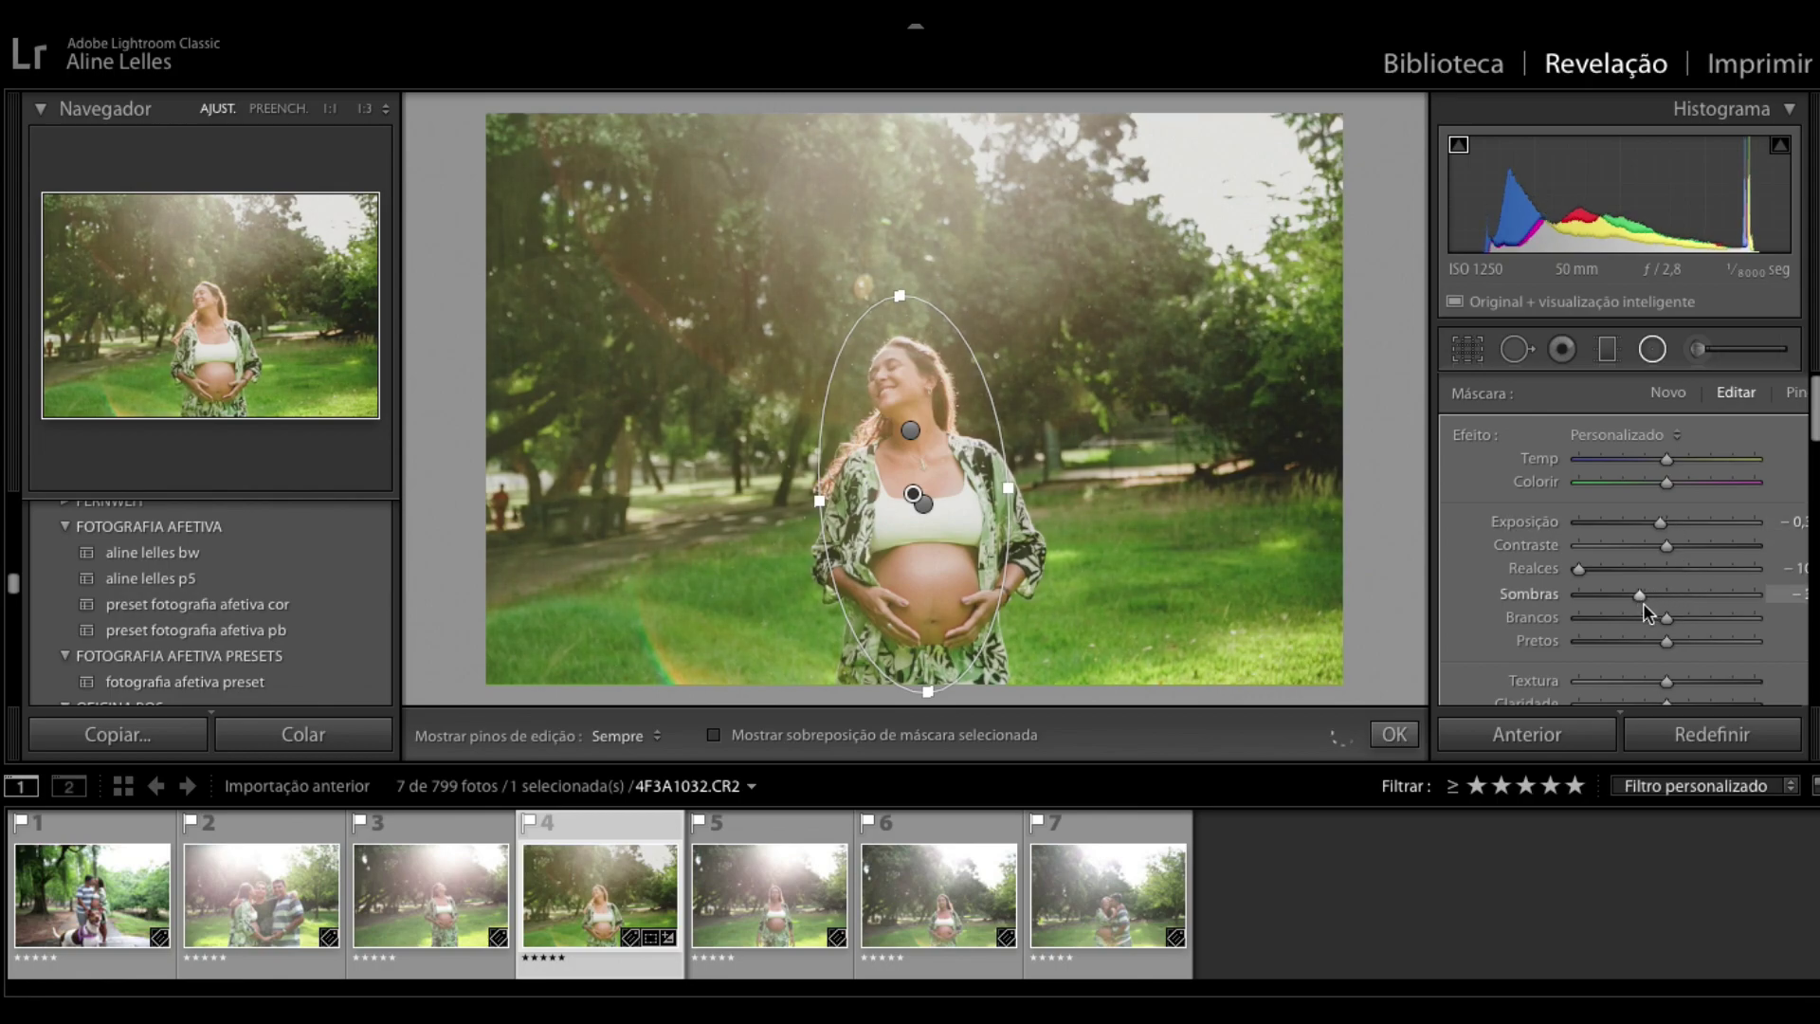
pyautogui.moveTo(1659, 523); pyautogui.dragTo(1661, 524)
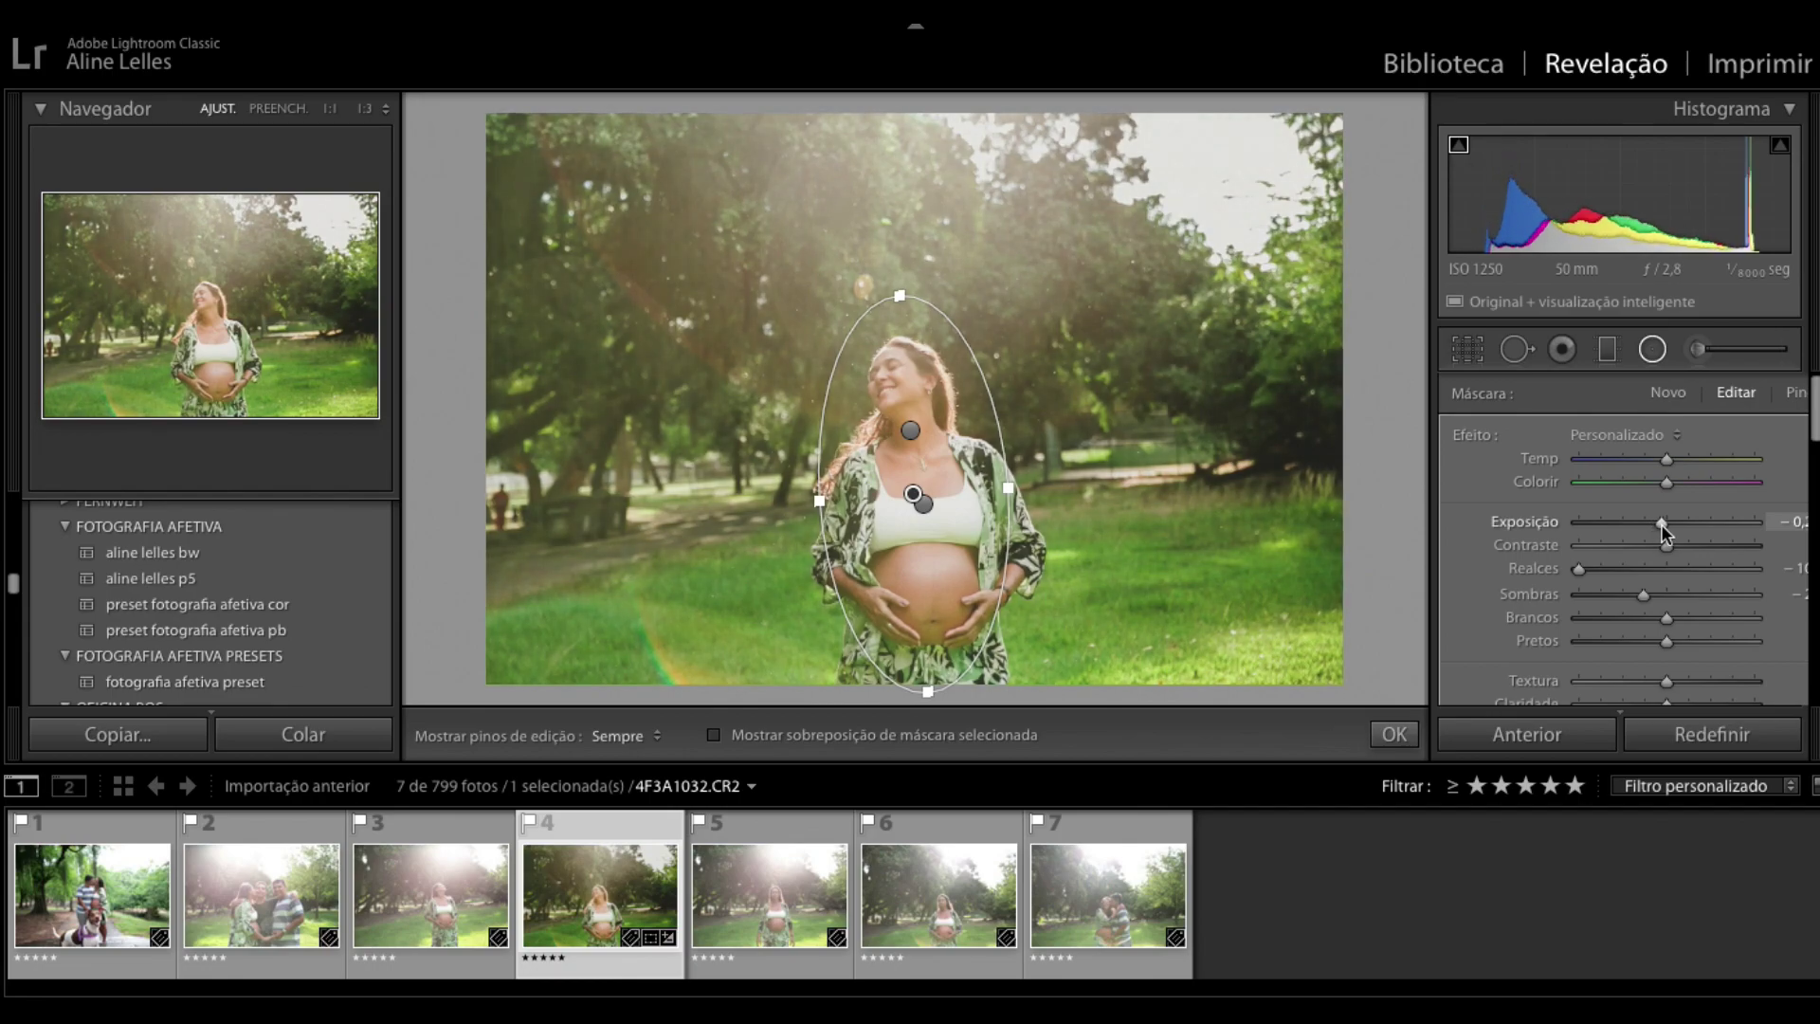
pyautogui.click(1658, 360)
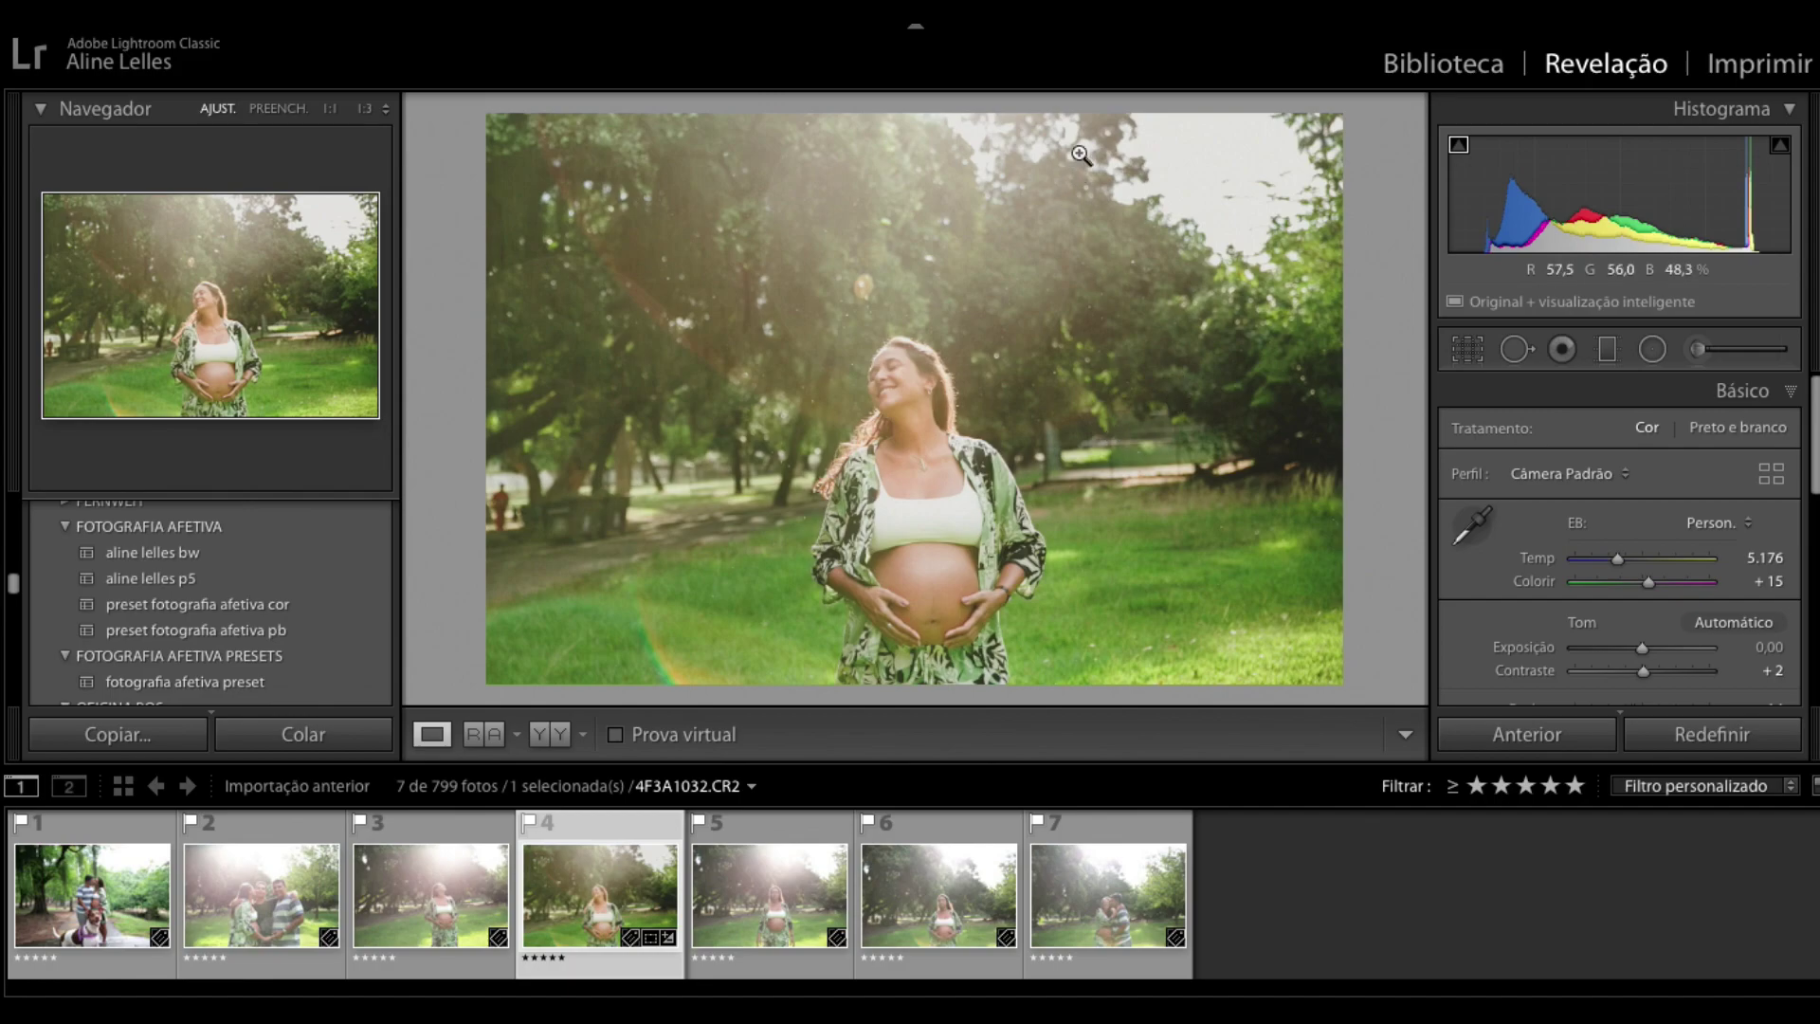
# Step: Nudge the photo slightly downward inside the crop frame and apply the crop
pyautogui.press('r')
pyautogui.moveTo(1142, 134); pyautogui.dragTo(1149, 137)
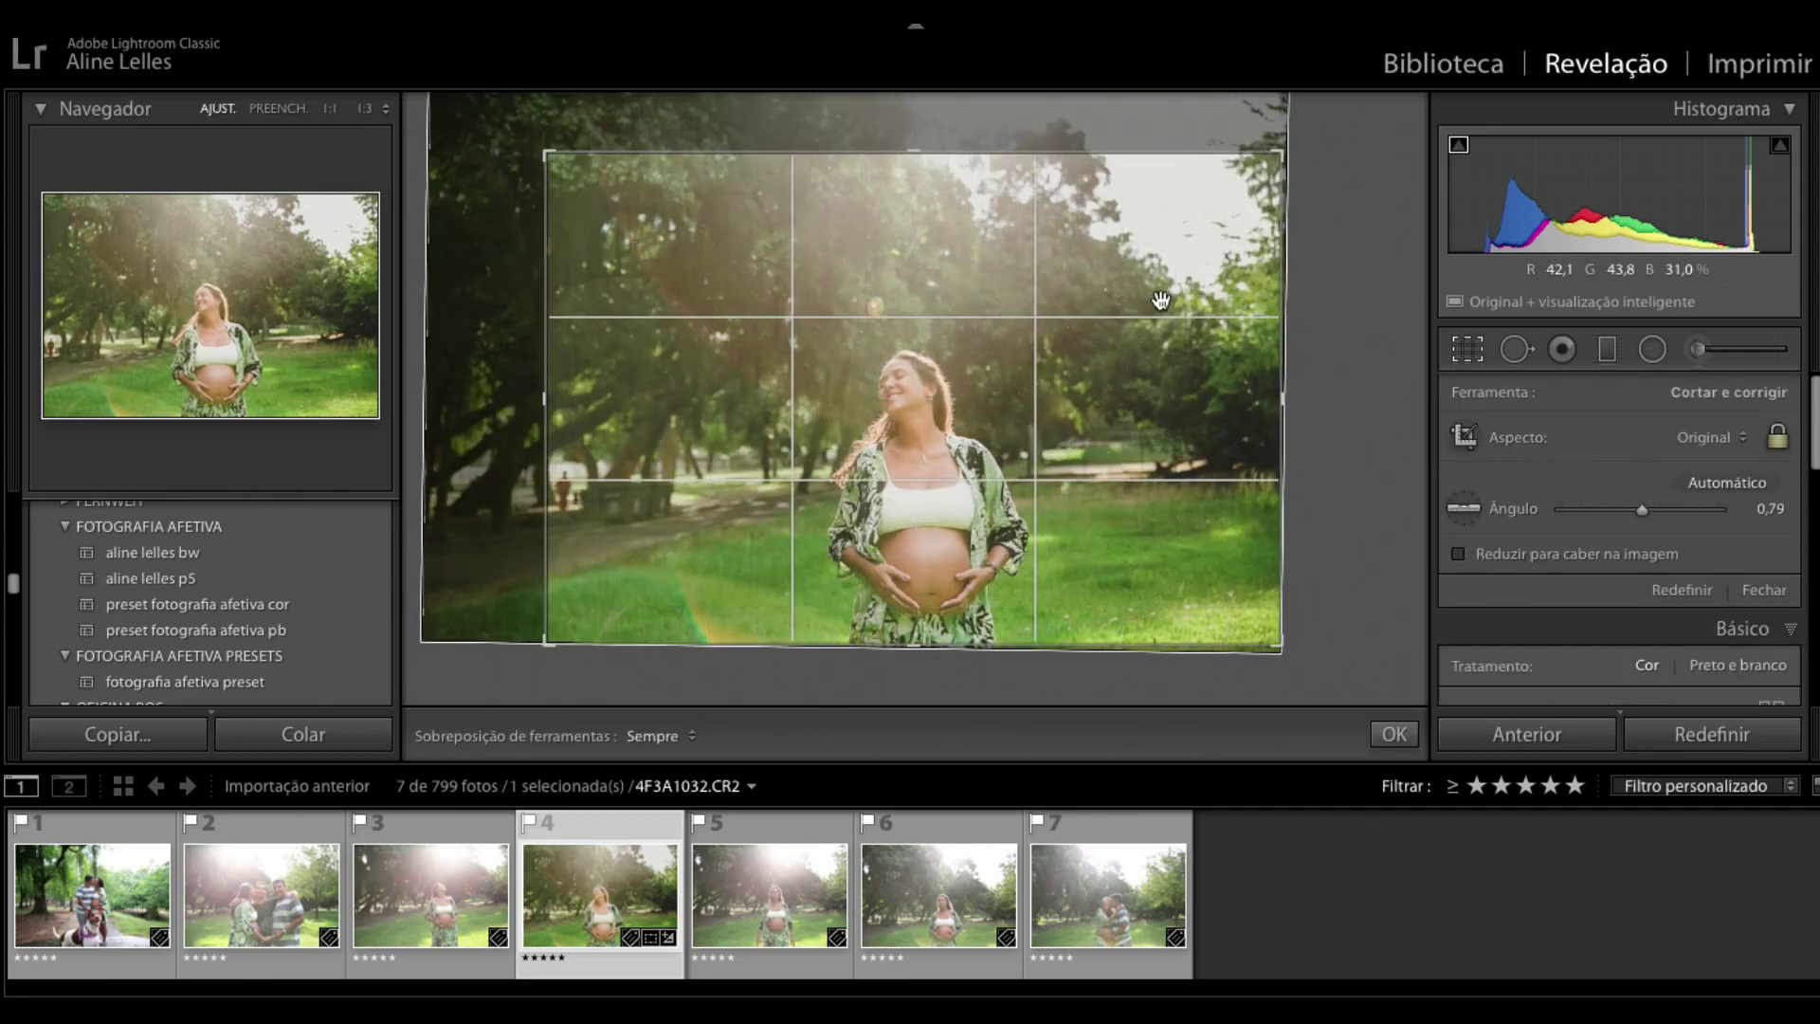
pyautogui.press('r')
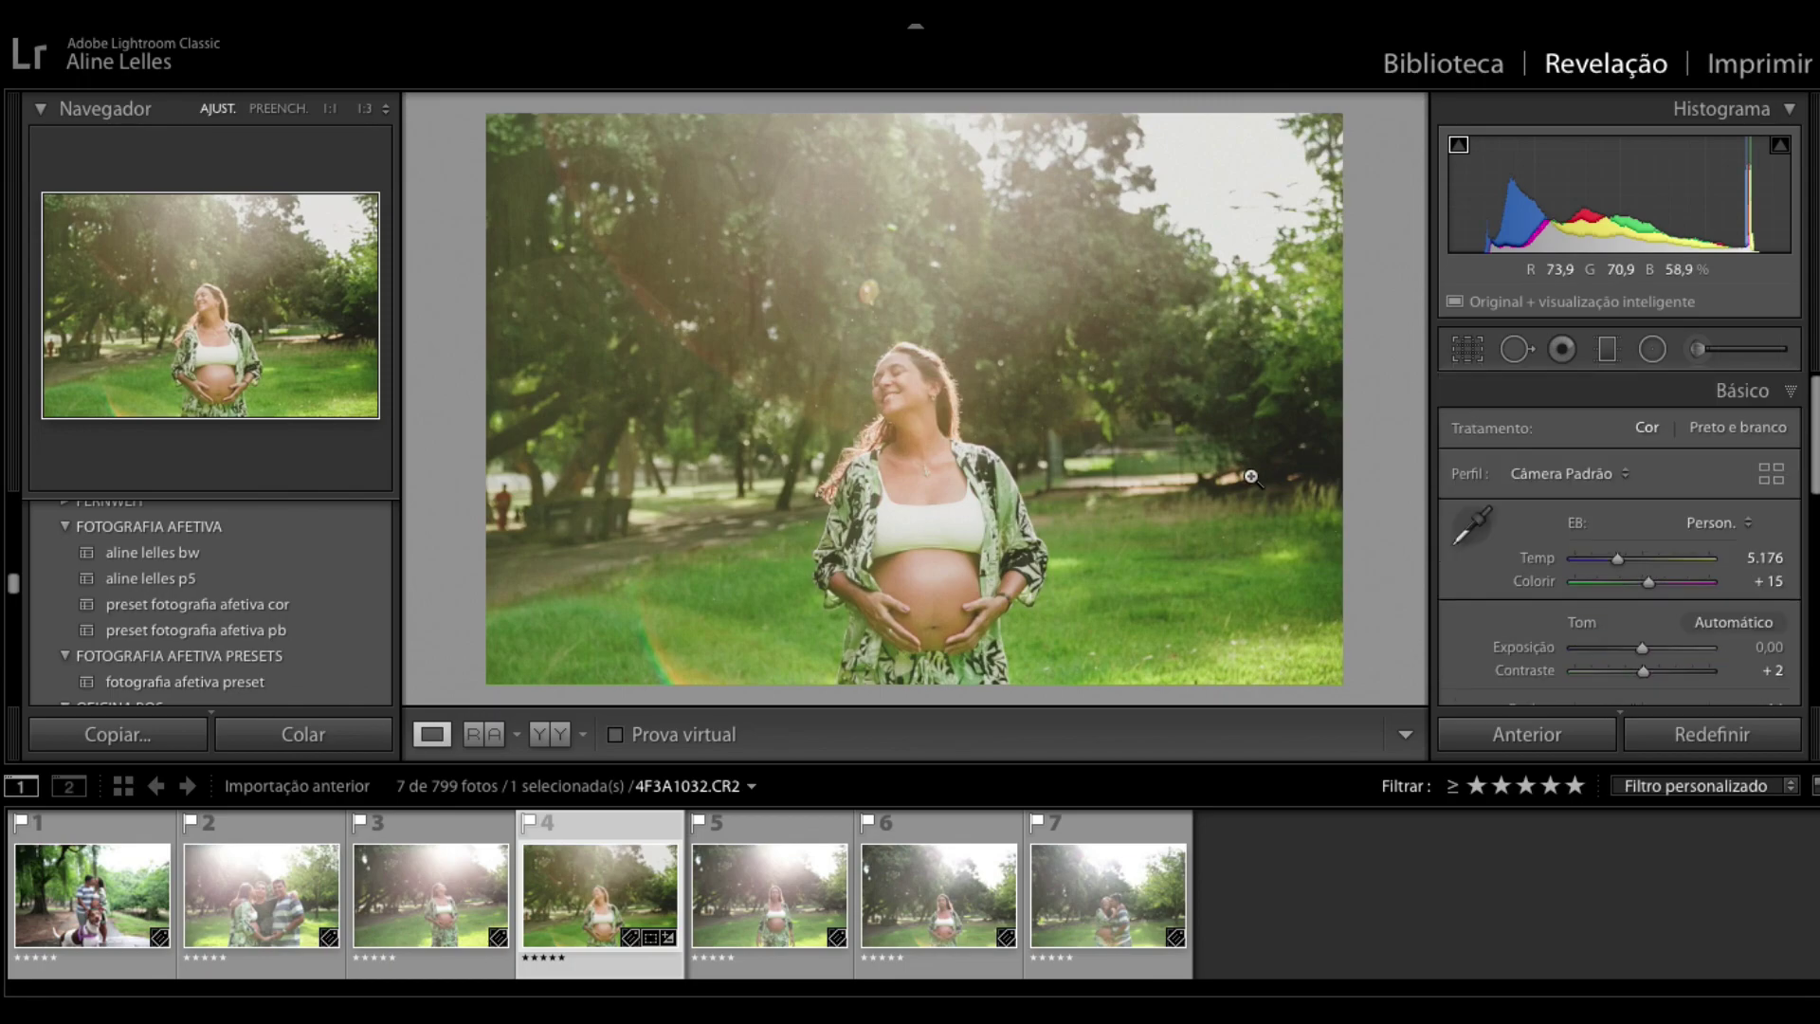
# Step: Clone nearby background foliage over the blurred red figure at the photo's far left edge
pyautogui.click(497, 510)
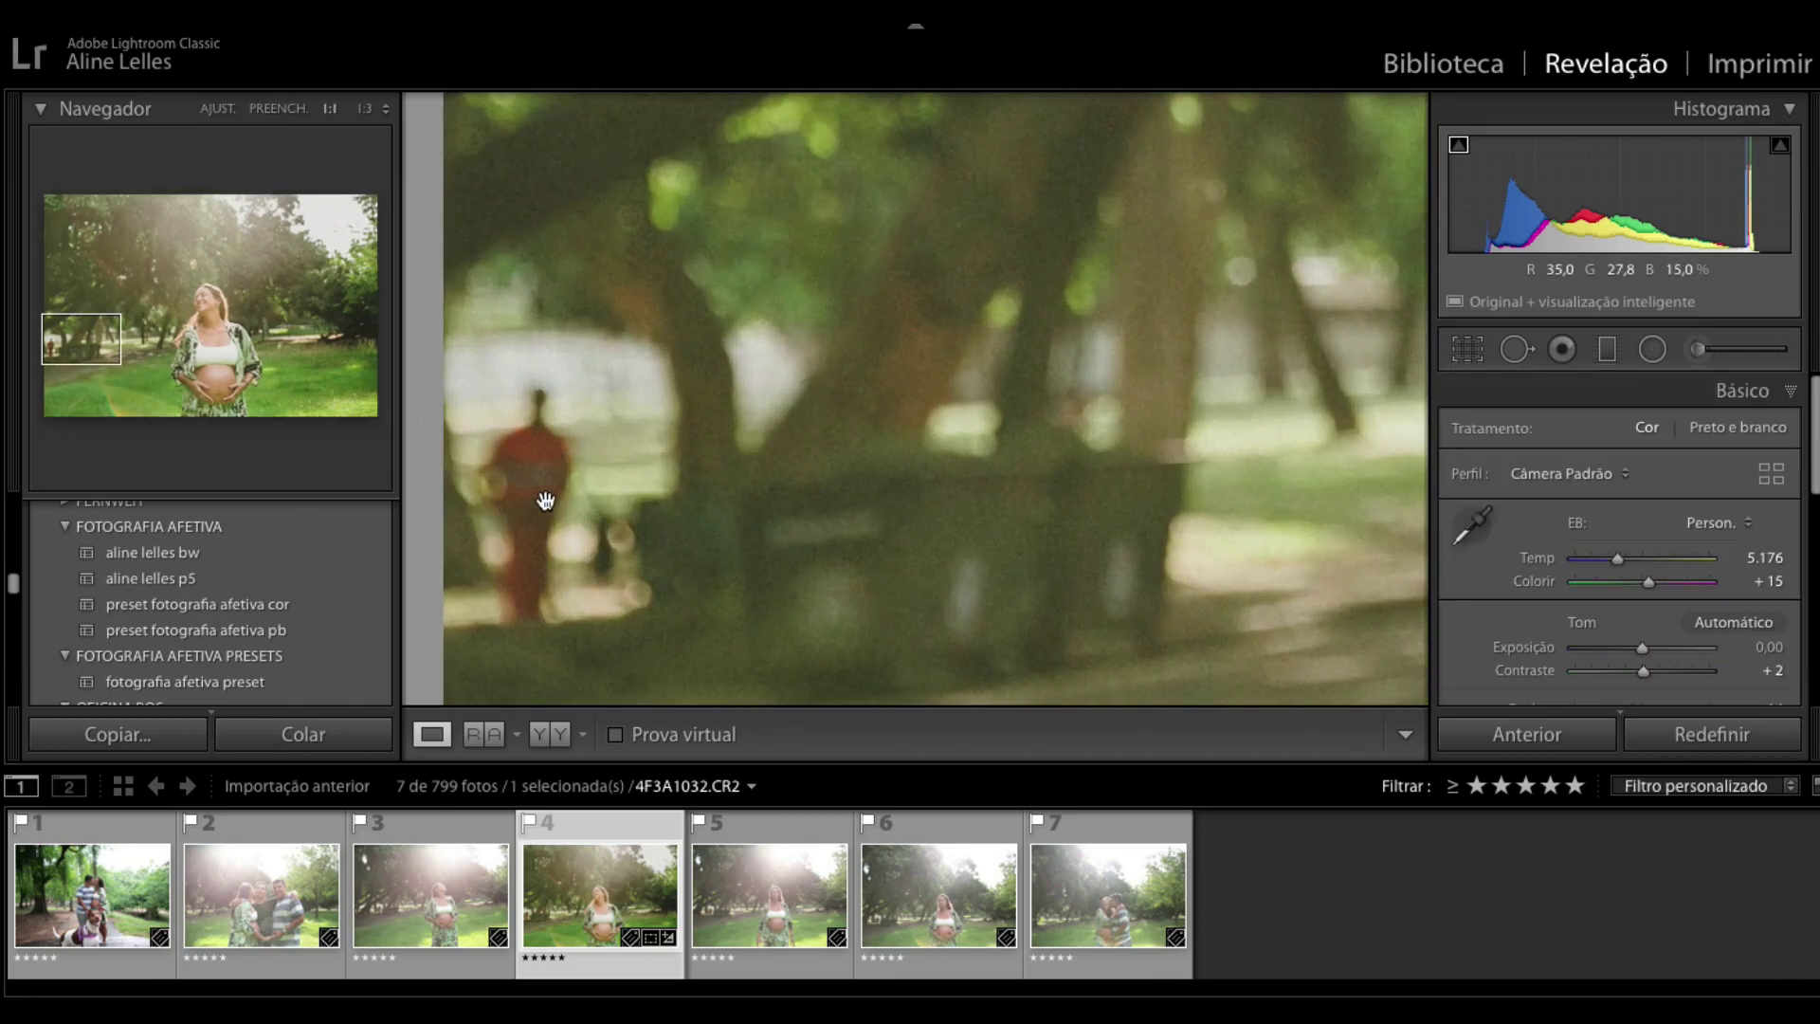
pyautogui.click(945, 397)
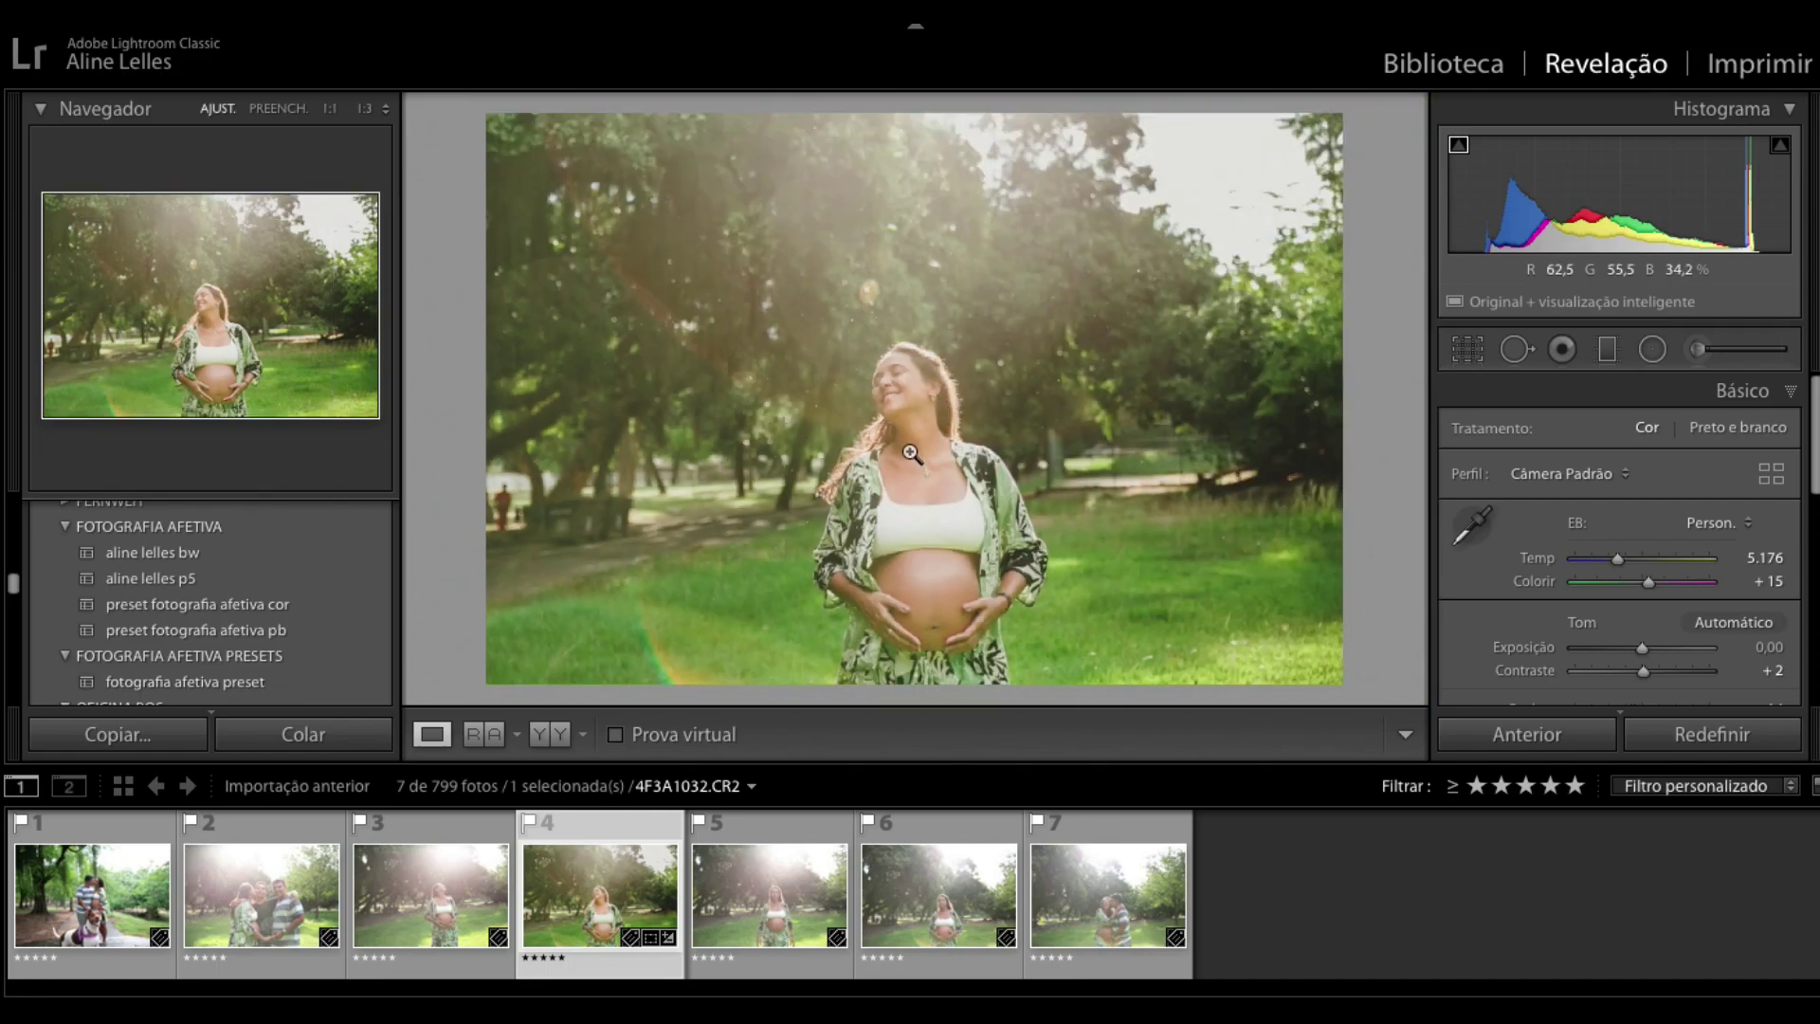
pyautogui.click(1515, 351)
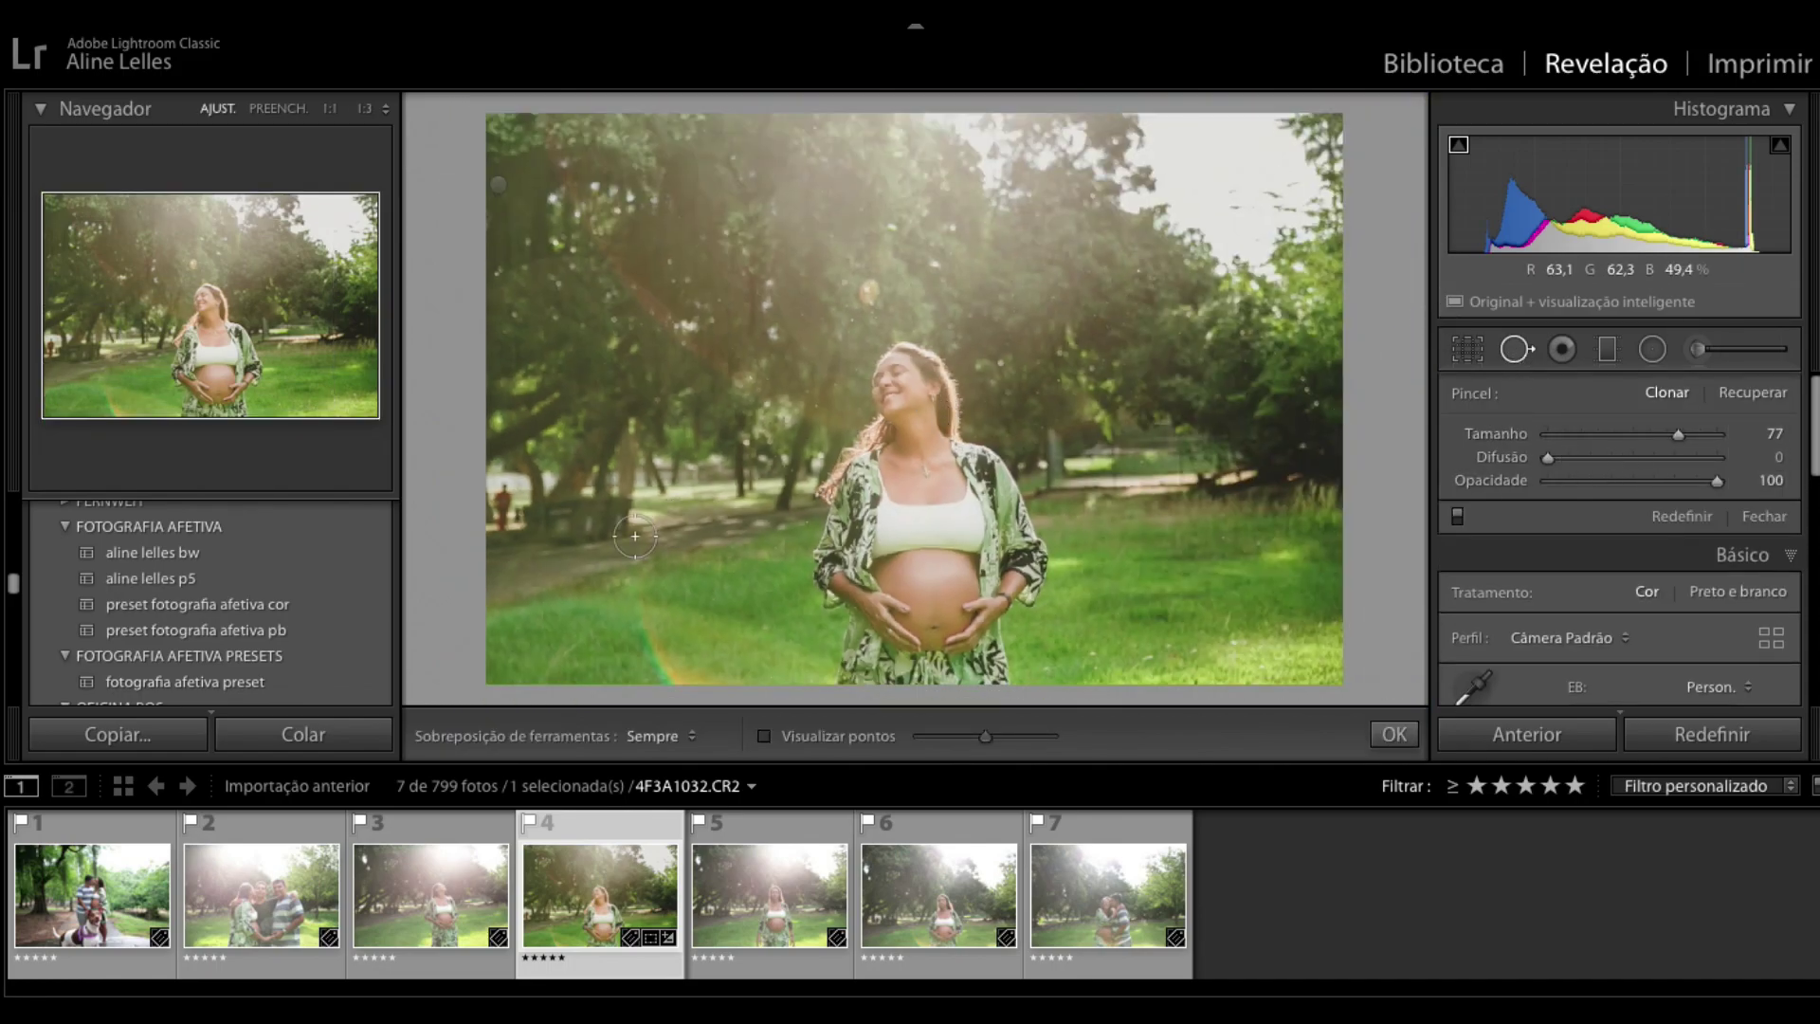
pyautogui.scroll(-1, 494, 520)
pyautogui.moveTo(504, 517); pyautogui.dragTo(502, 496)
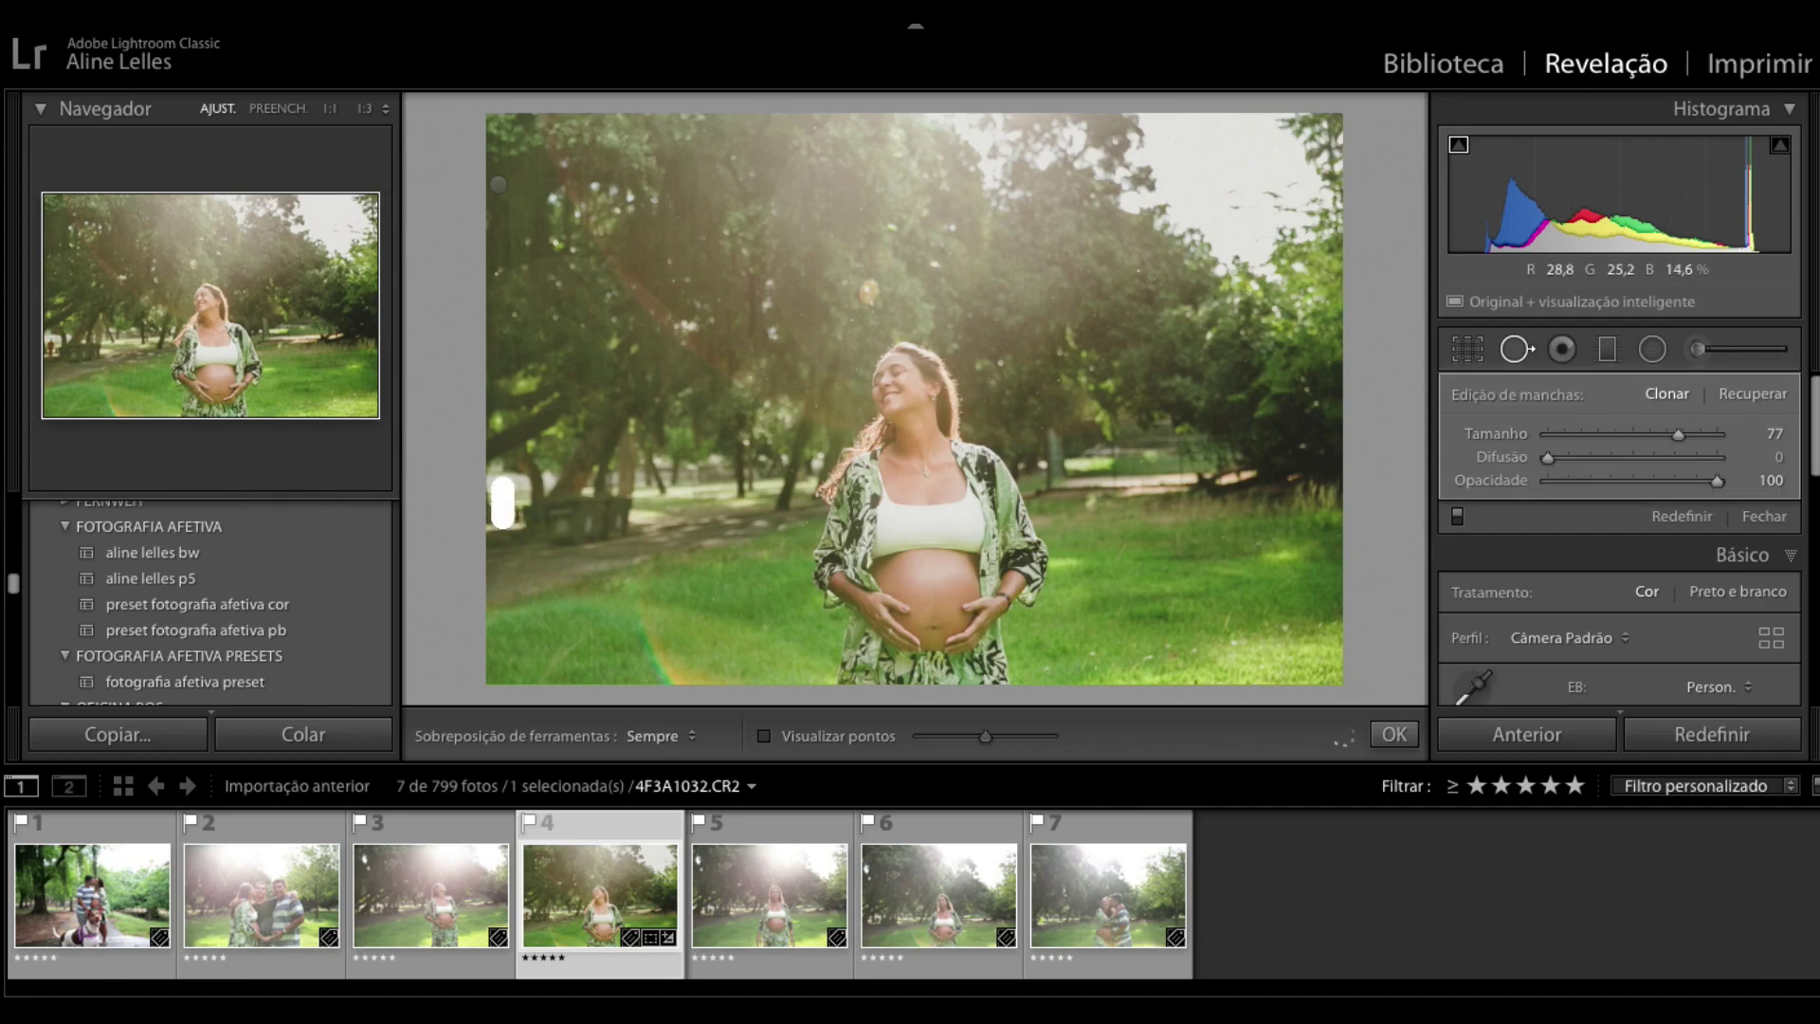
pyautogui.moveTo(512, 543); pyautogui.dragTo(522, 502)
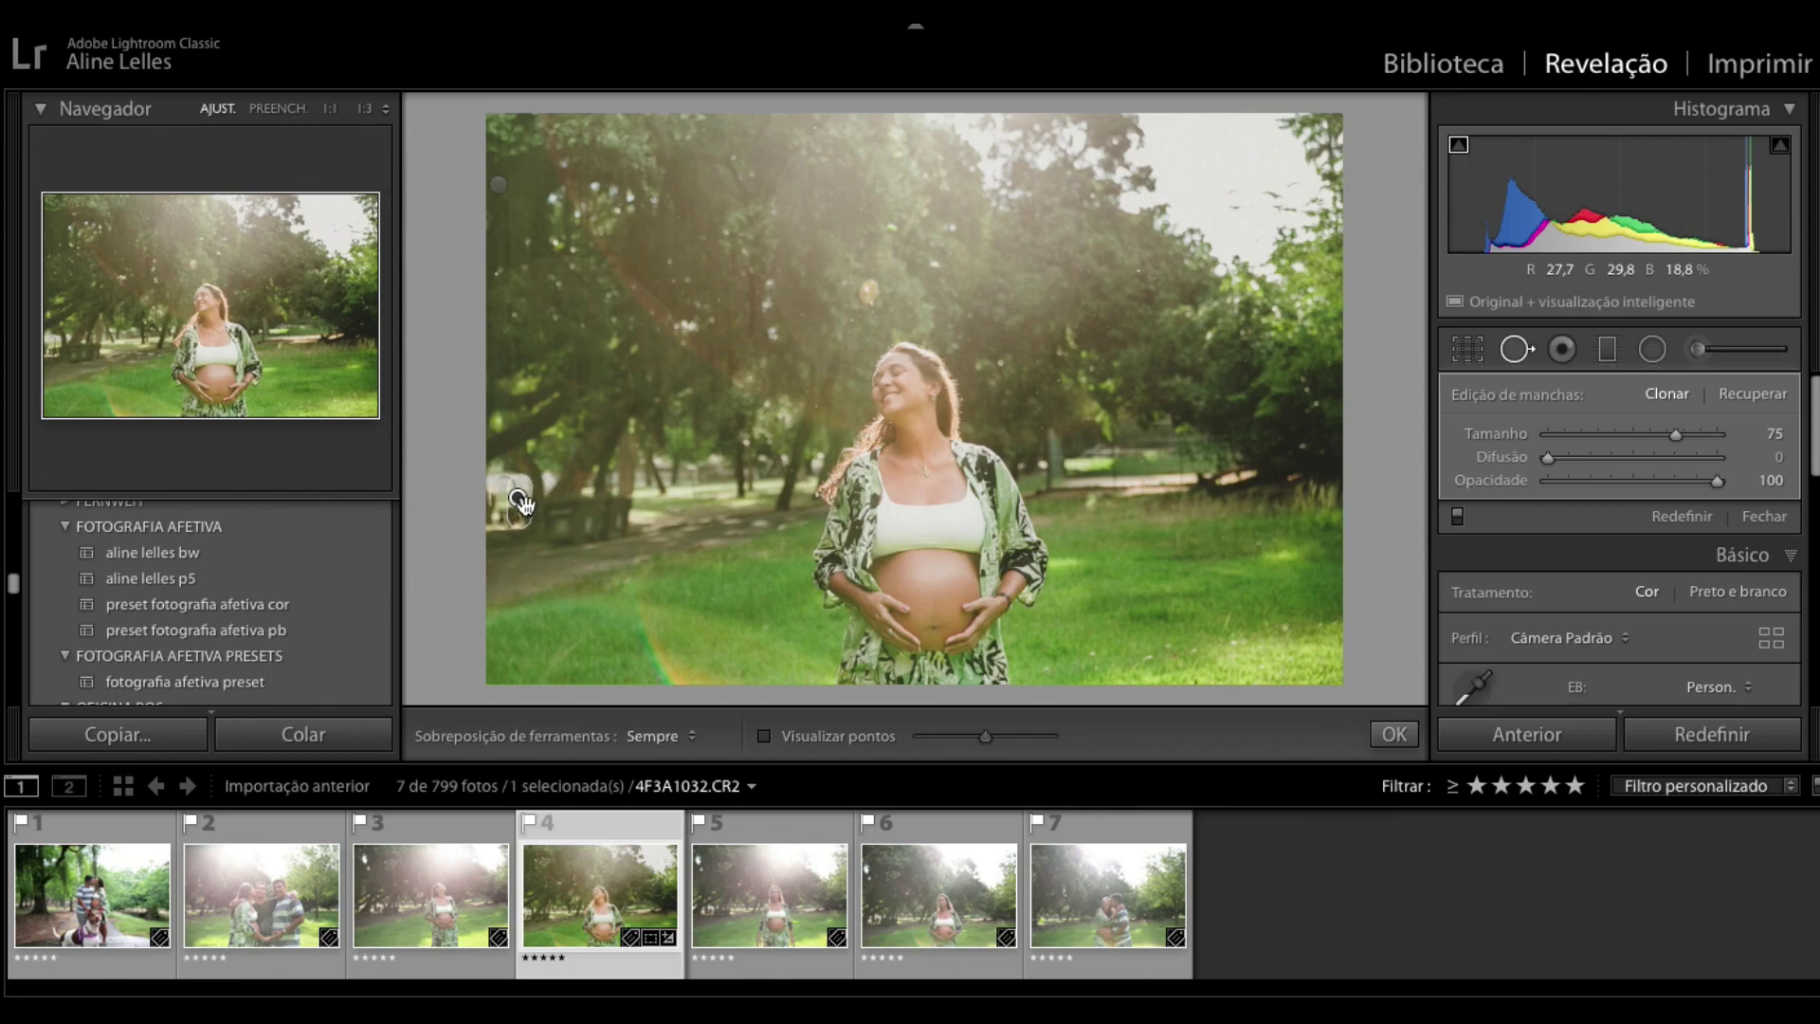
pyautogui.click(1517, 349)
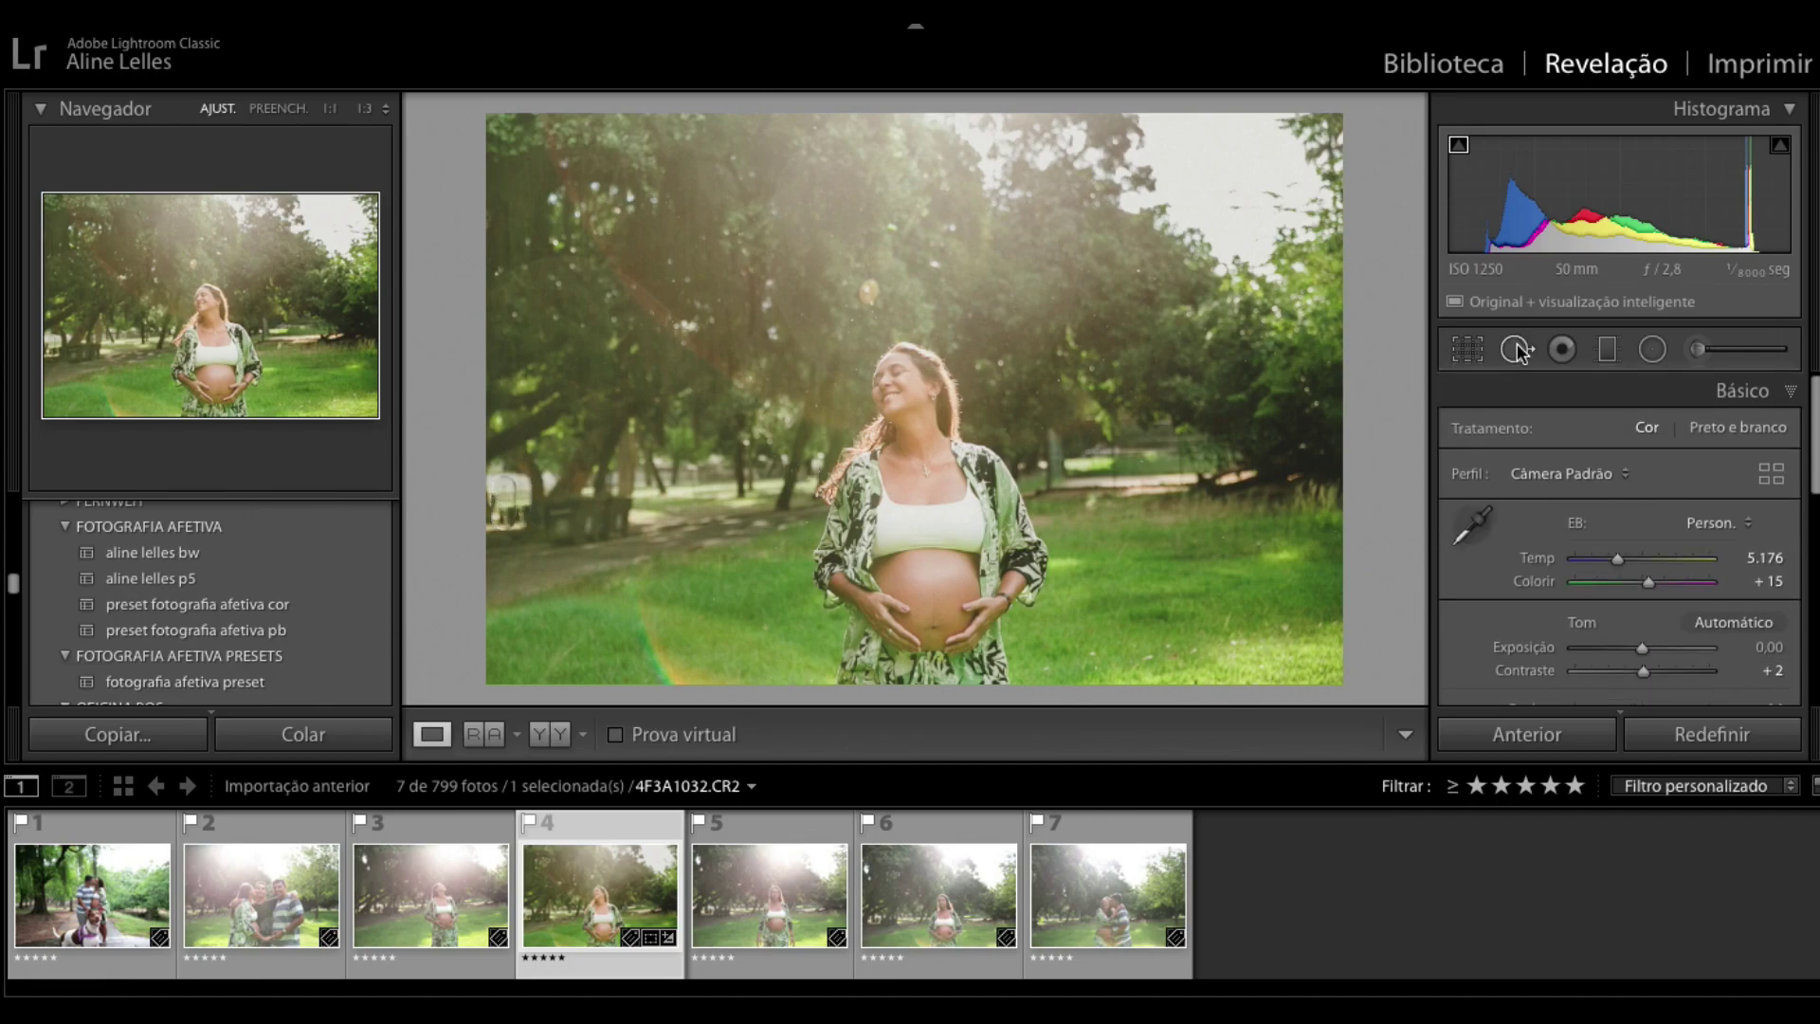
# Step: Select the spot covering the red figure, switch it to Recuperar and close spot removal
pyautogui.click(1517, 350)
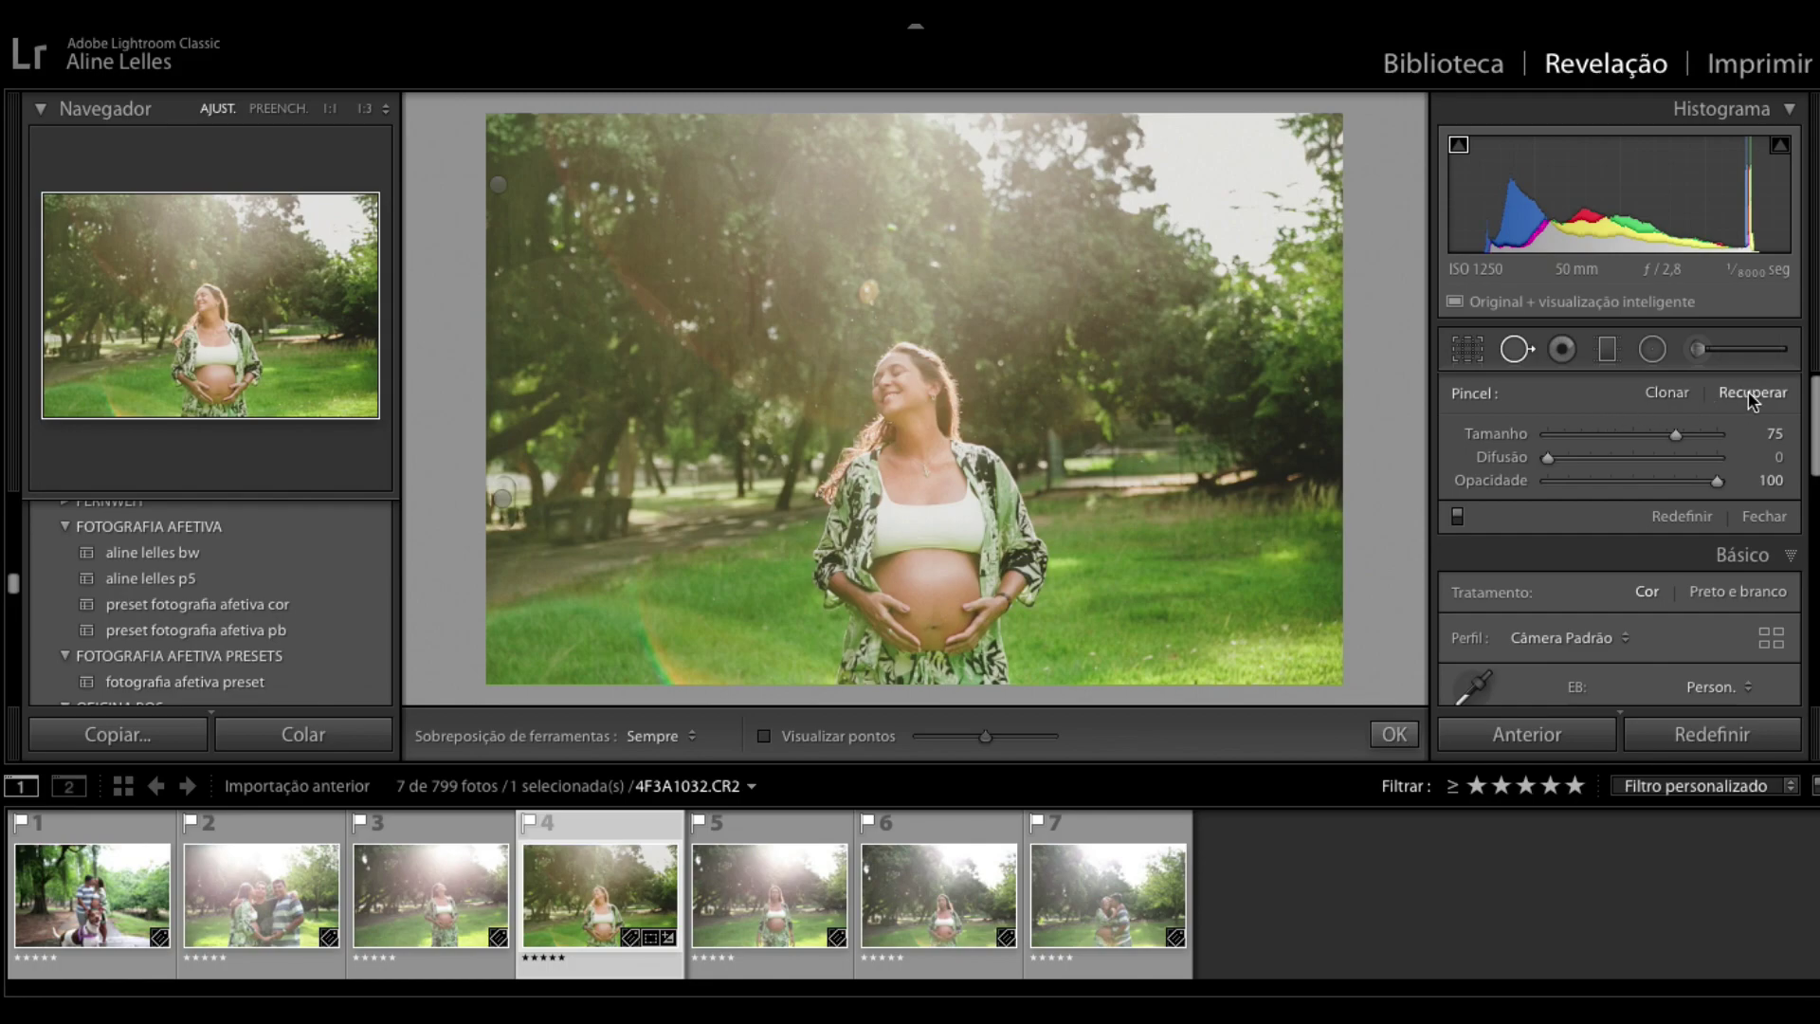
pyautogui.click(498, 499)
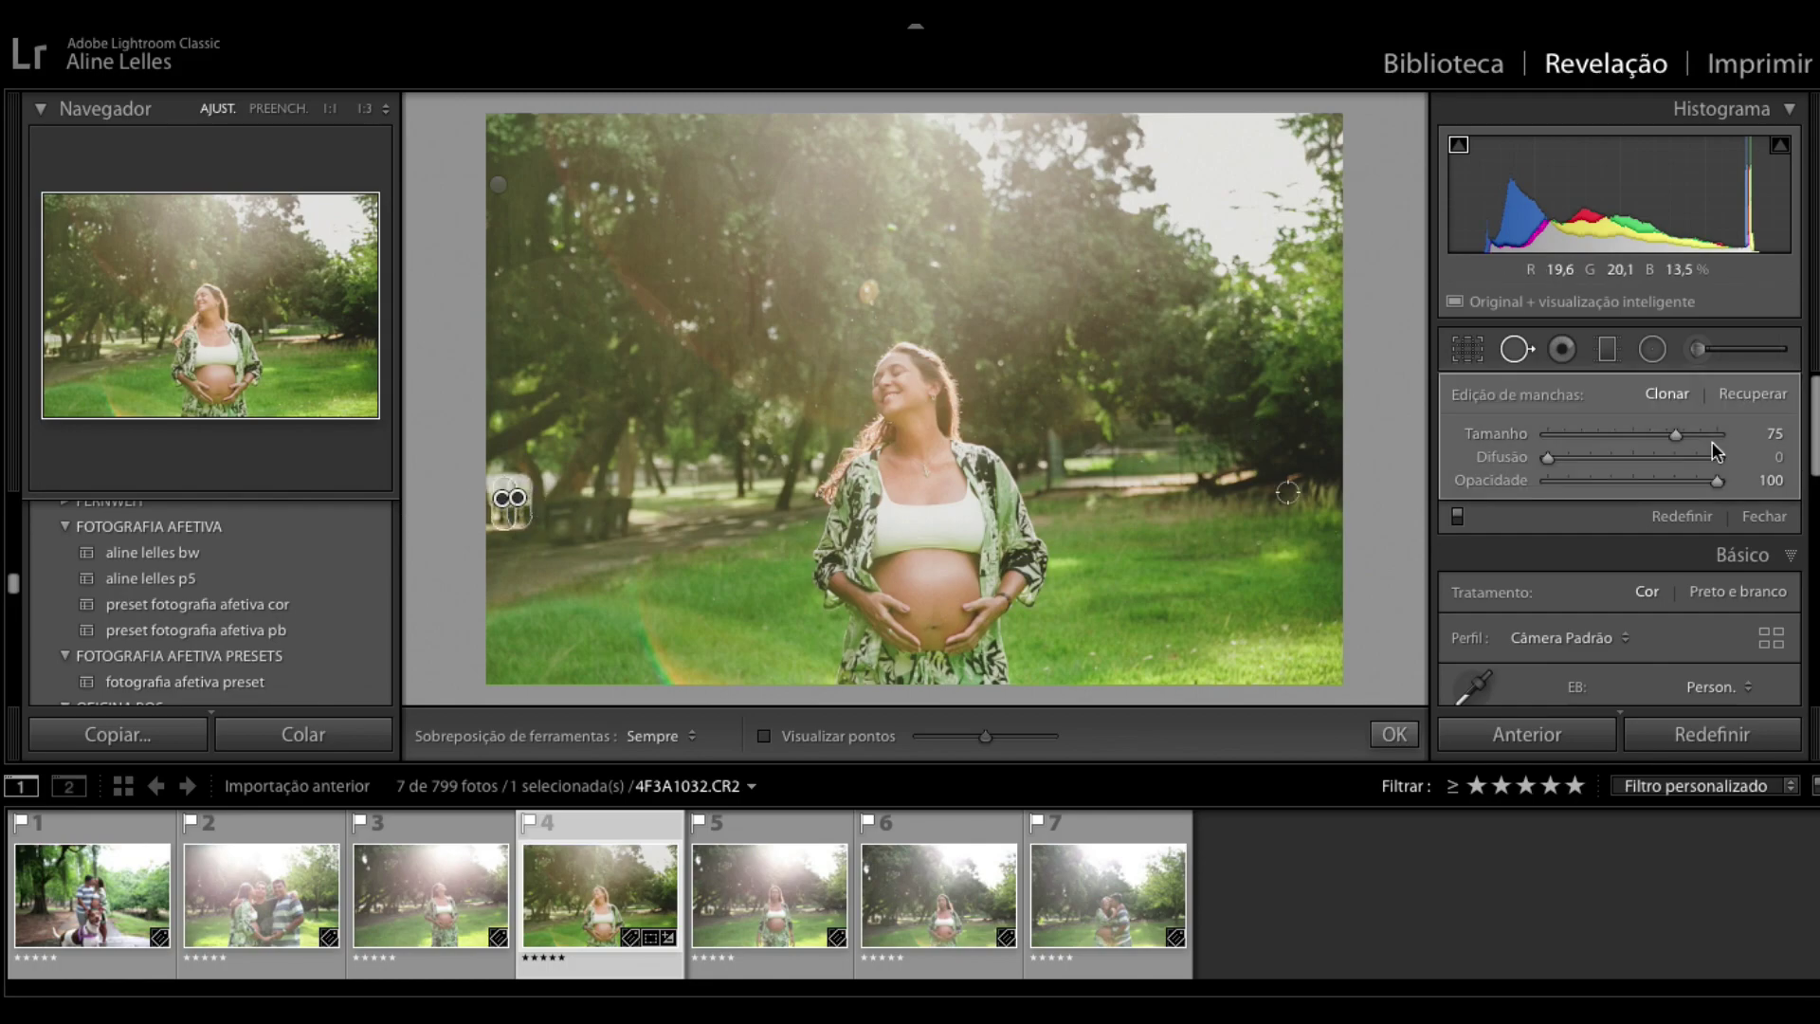
pyautogui.click(1745, 391)
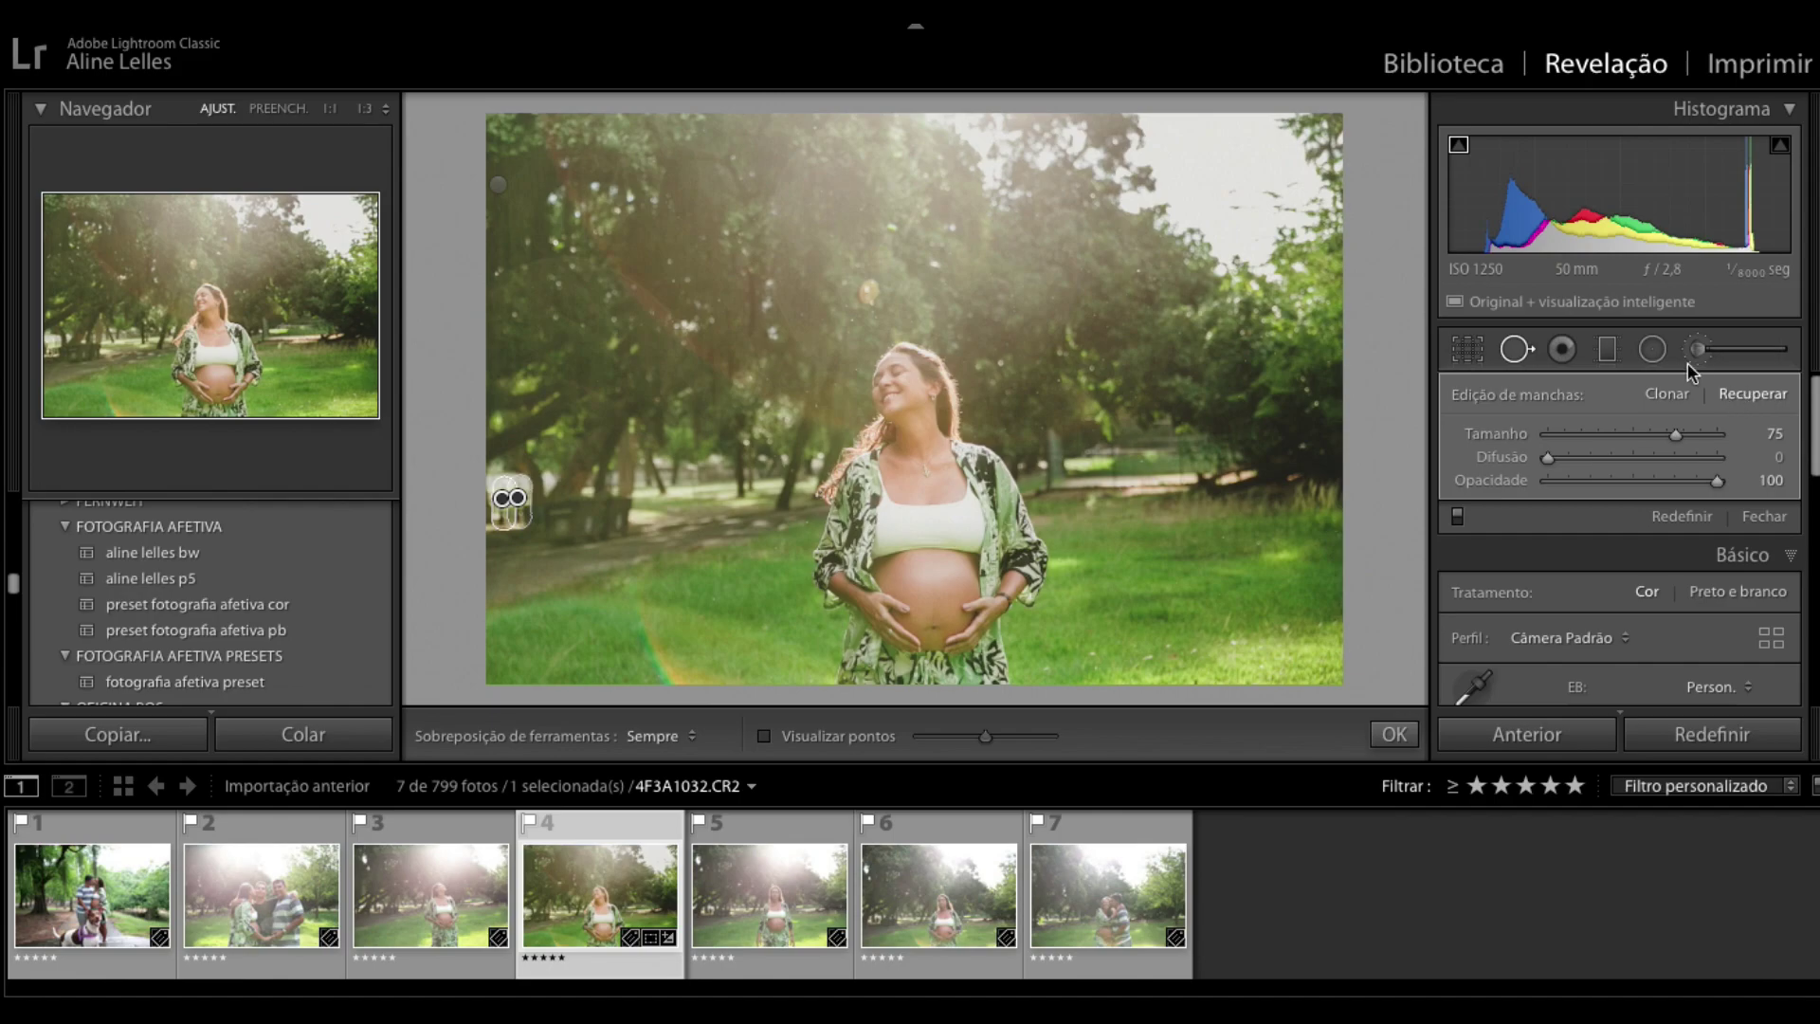
pyautogui.click(1519, 350)
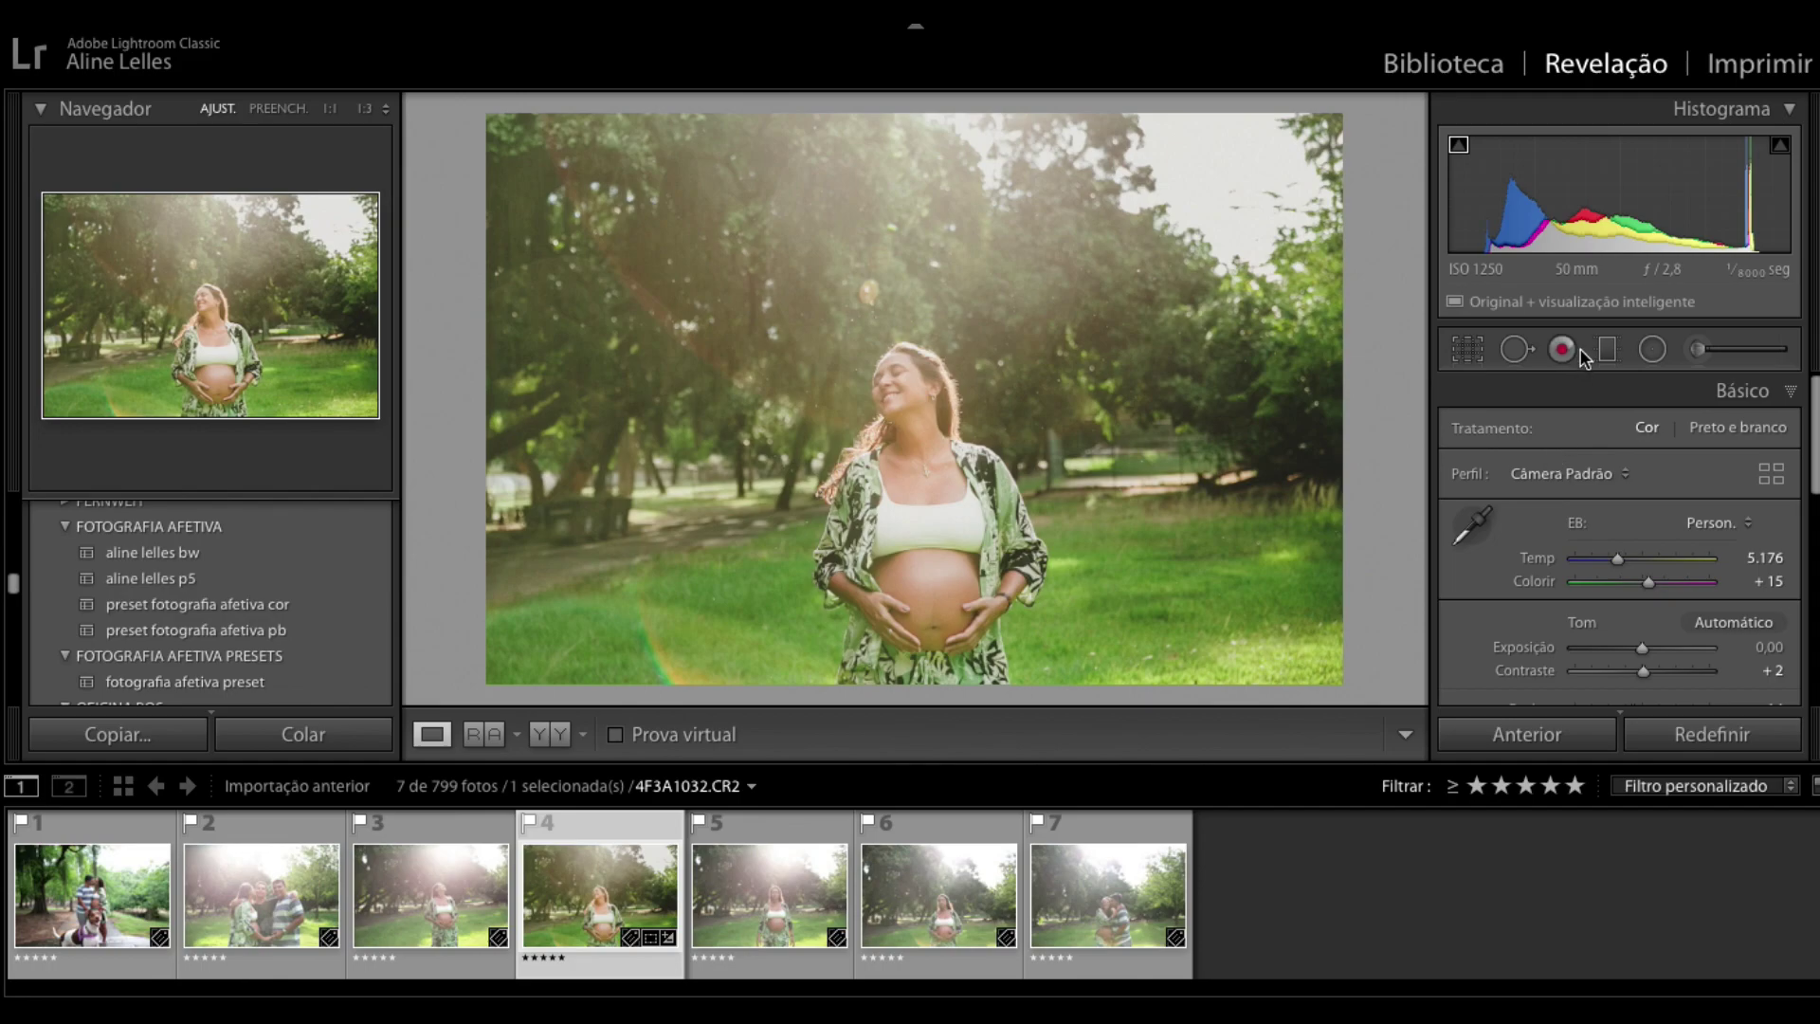
# Step: Add radial filters with a warmer Temp effect across the upper trees, the left trees and the right trees
pyautogui.click(1652, 351)
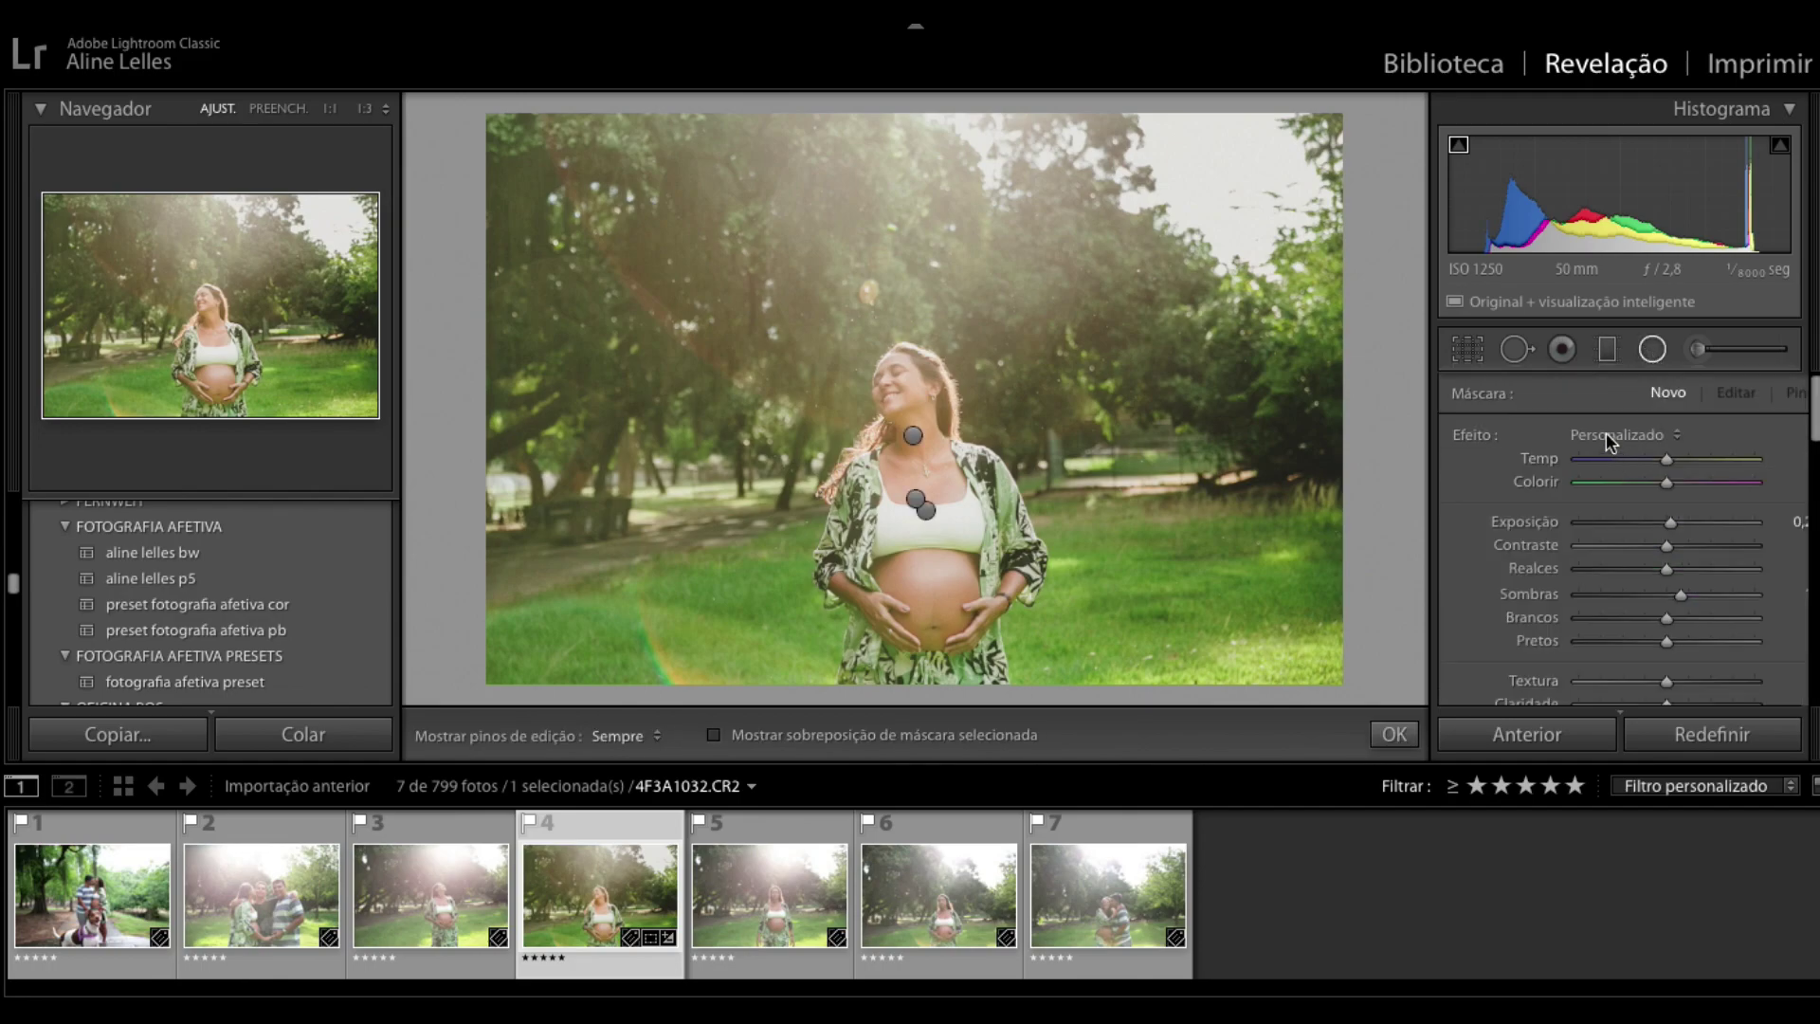
pyautogui.click(1606, 433)
pyautogui.click(1542, 466)
pyautogui.moveTo(1139, 315); pyautogui.dragTo(1206, 271)
pyautogui.moveTo(1175, 197); pyautogui.dragTo(1207, 193)
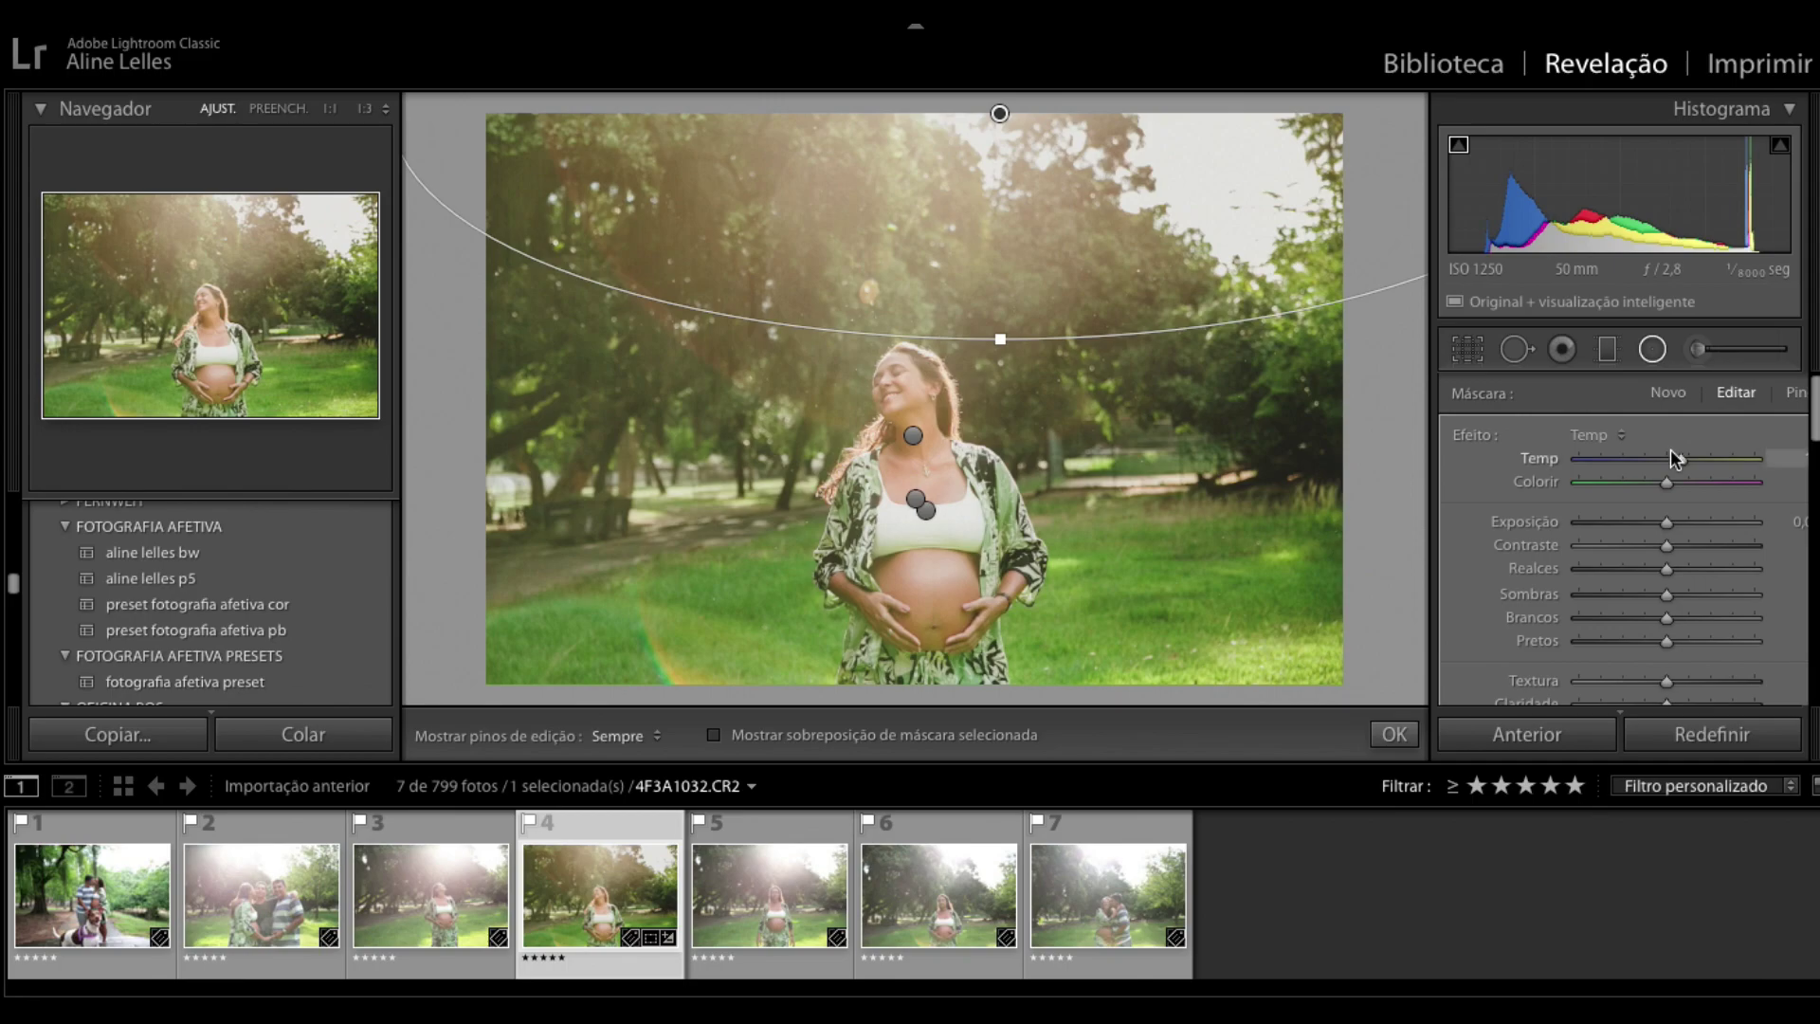
pyautogui.moveTo(581, 331); pyautogui.dragTo(804, 532)
pyautogui.moveTo(1246, 332); pyautogui.dragTo(1441, 512)
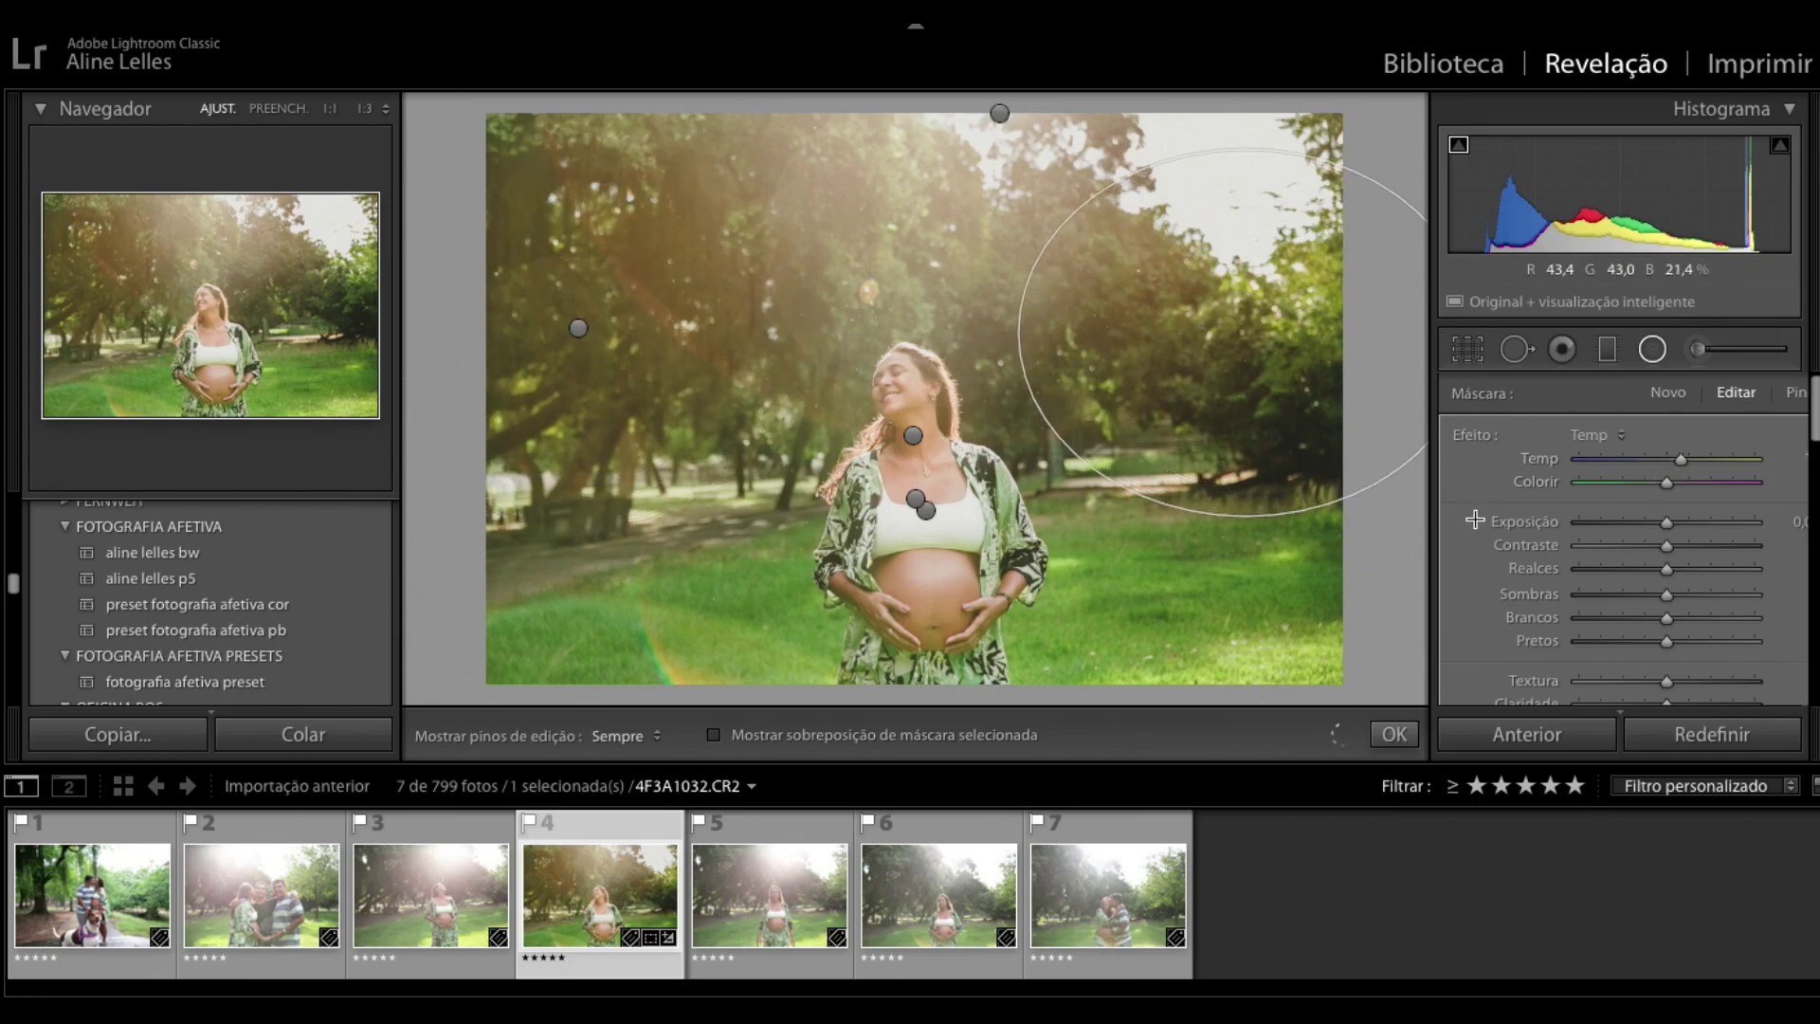
pyautogui.click(1657, 351)
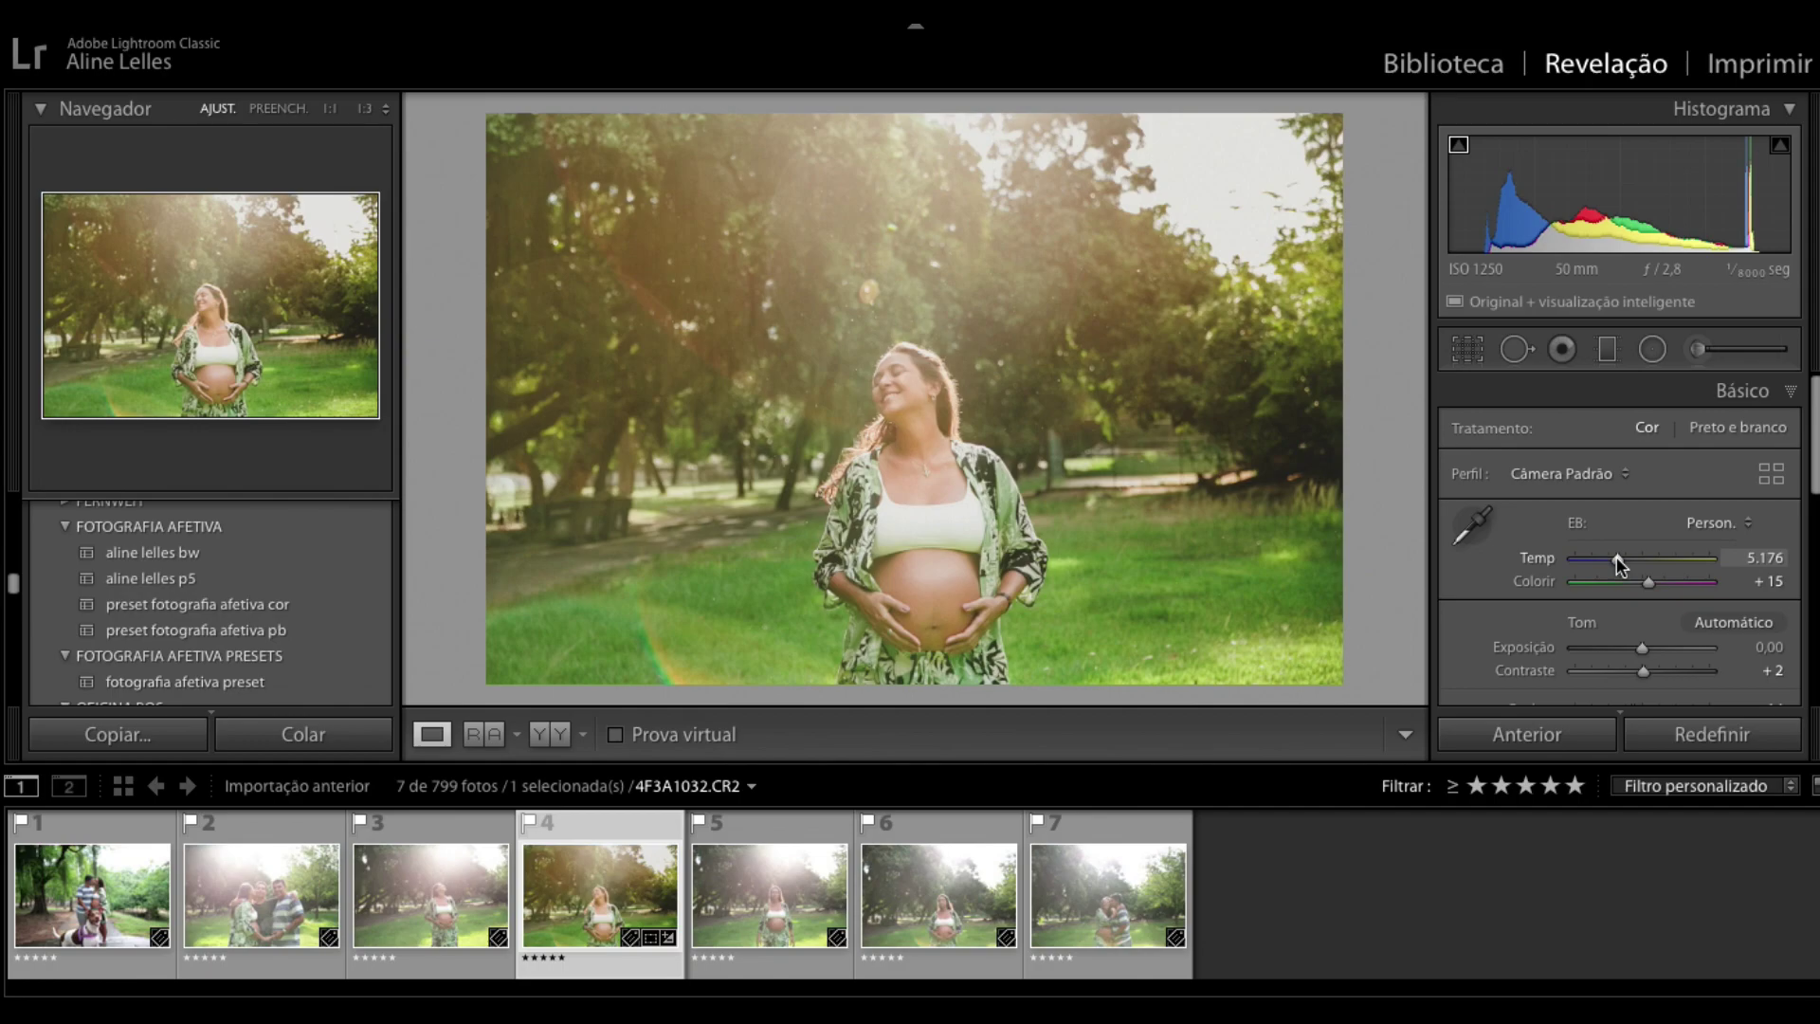
# Step: Set the photo's overall Temp to 4.961 and add a slightly warm radial filter over the trees above the woman's head
pyautogui.moveTo(1618, 559); pyautogui.dragTo(1619, 562)
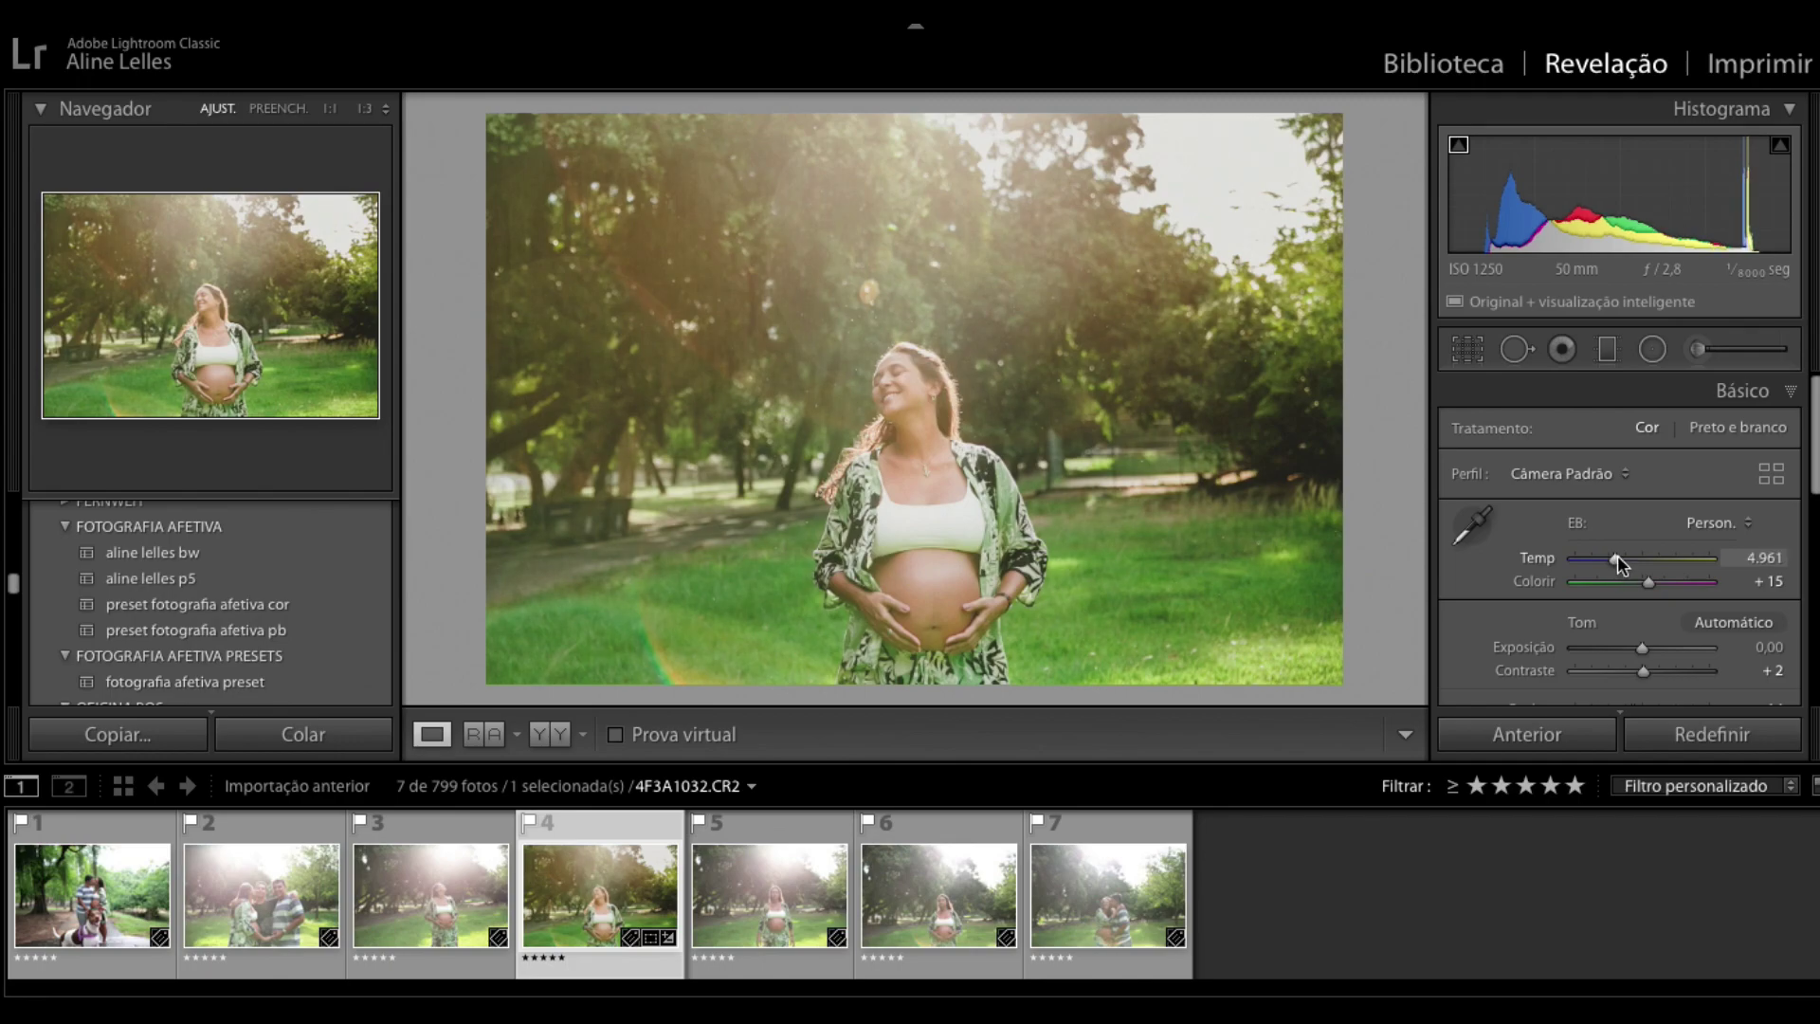
pyautogui.click(1652, 349)
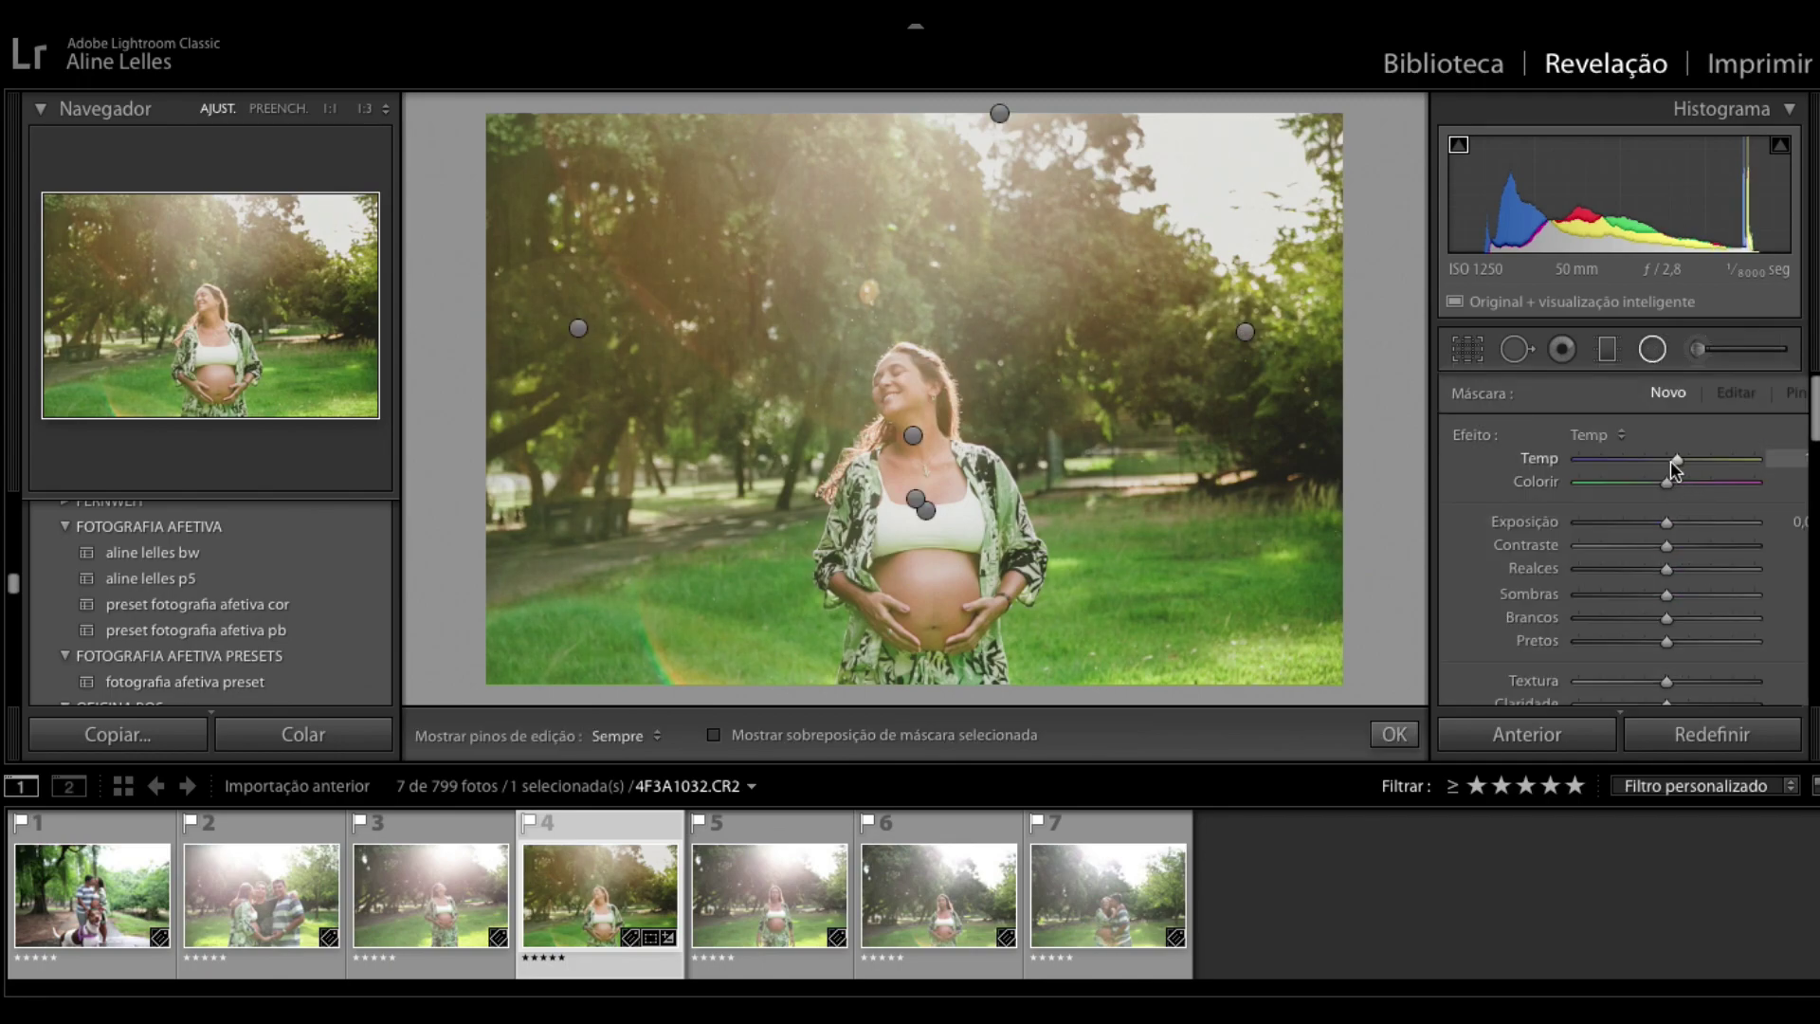
pyautogui.moveTo(931, 230); pyautogui.dragTo(1155, 370)
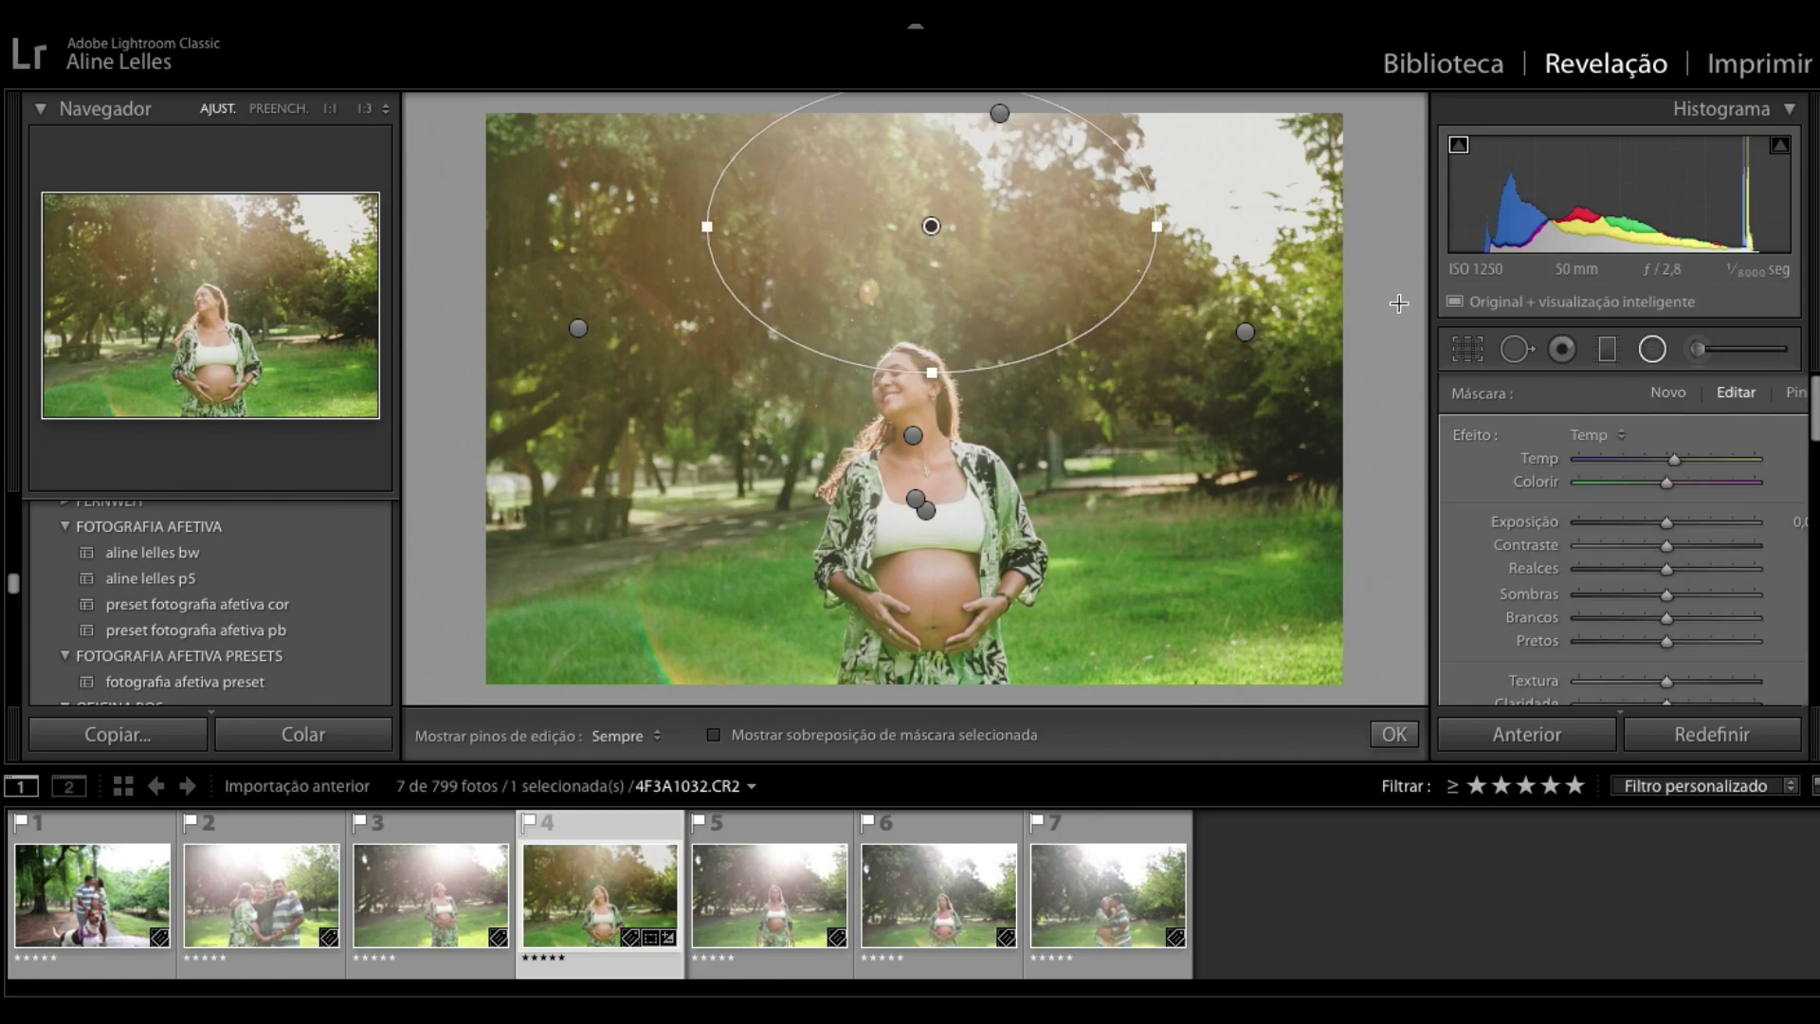
pyautogui.click(1652, 349)
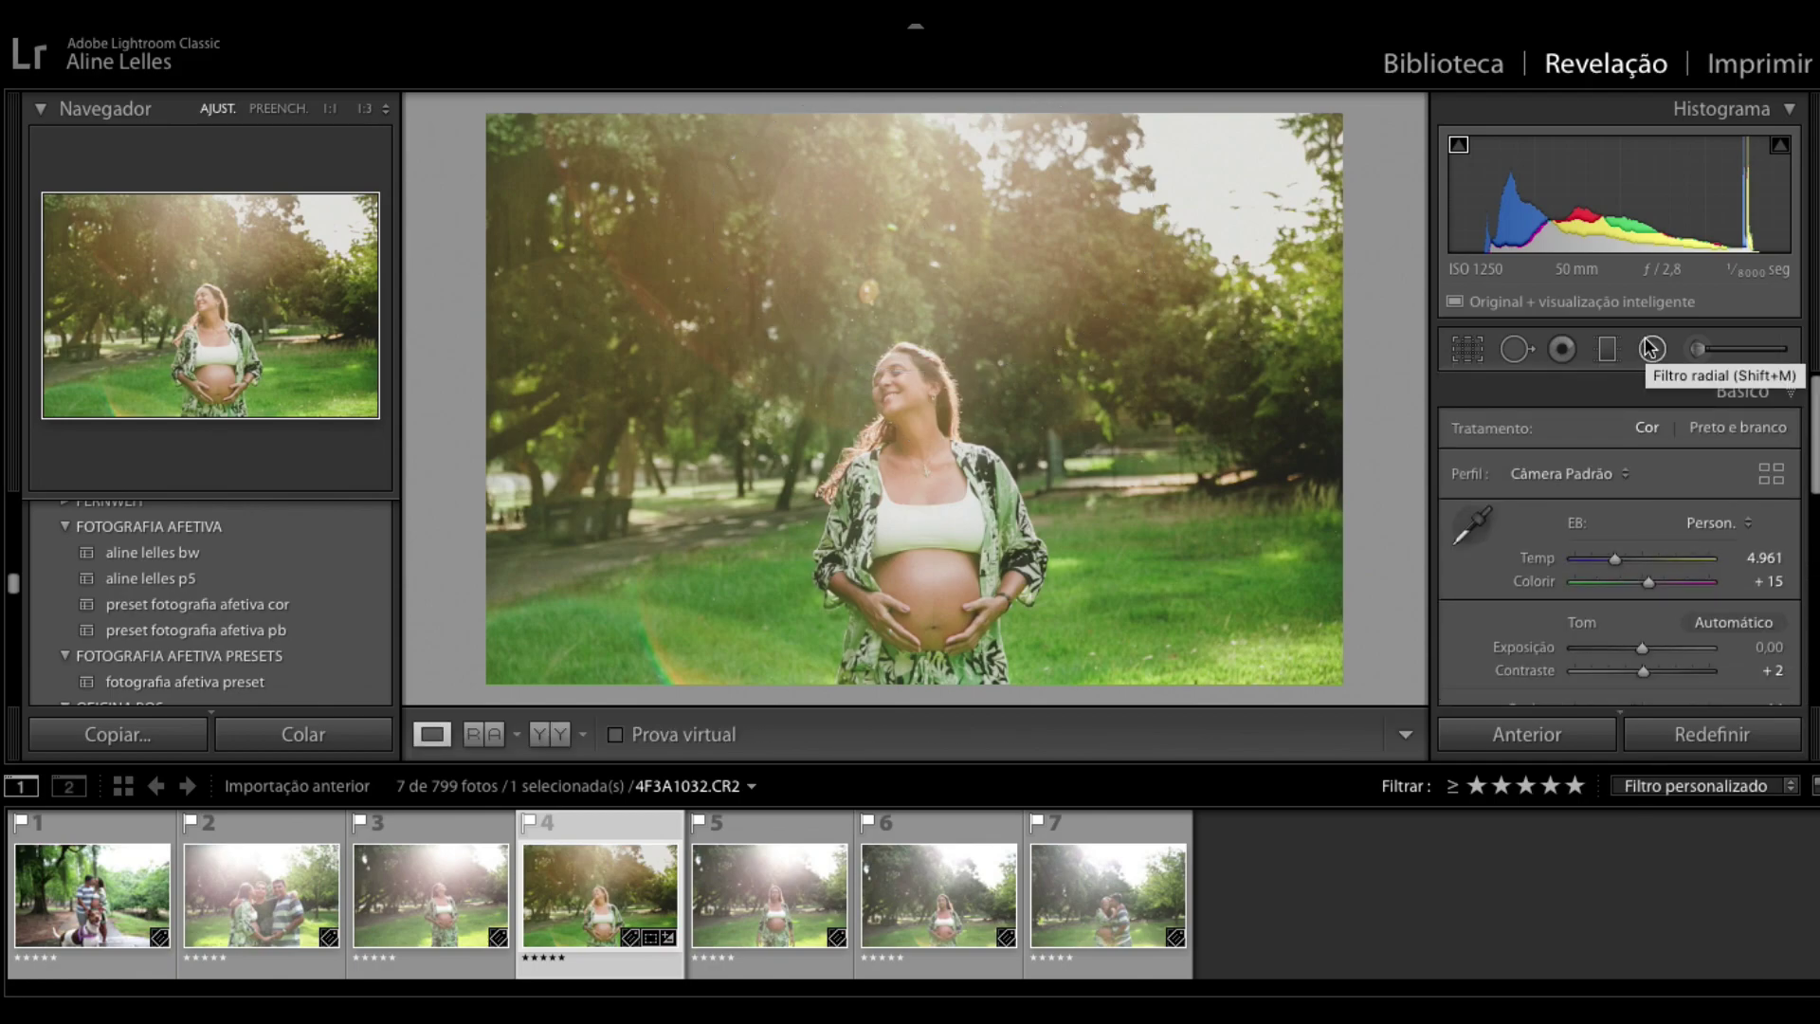
# Step: Add a graduated filter with the Nitidez effect from the lower-right corner toward the woman, and lower its Nitidez to the minimum
pyautogui.click(1607, 349)
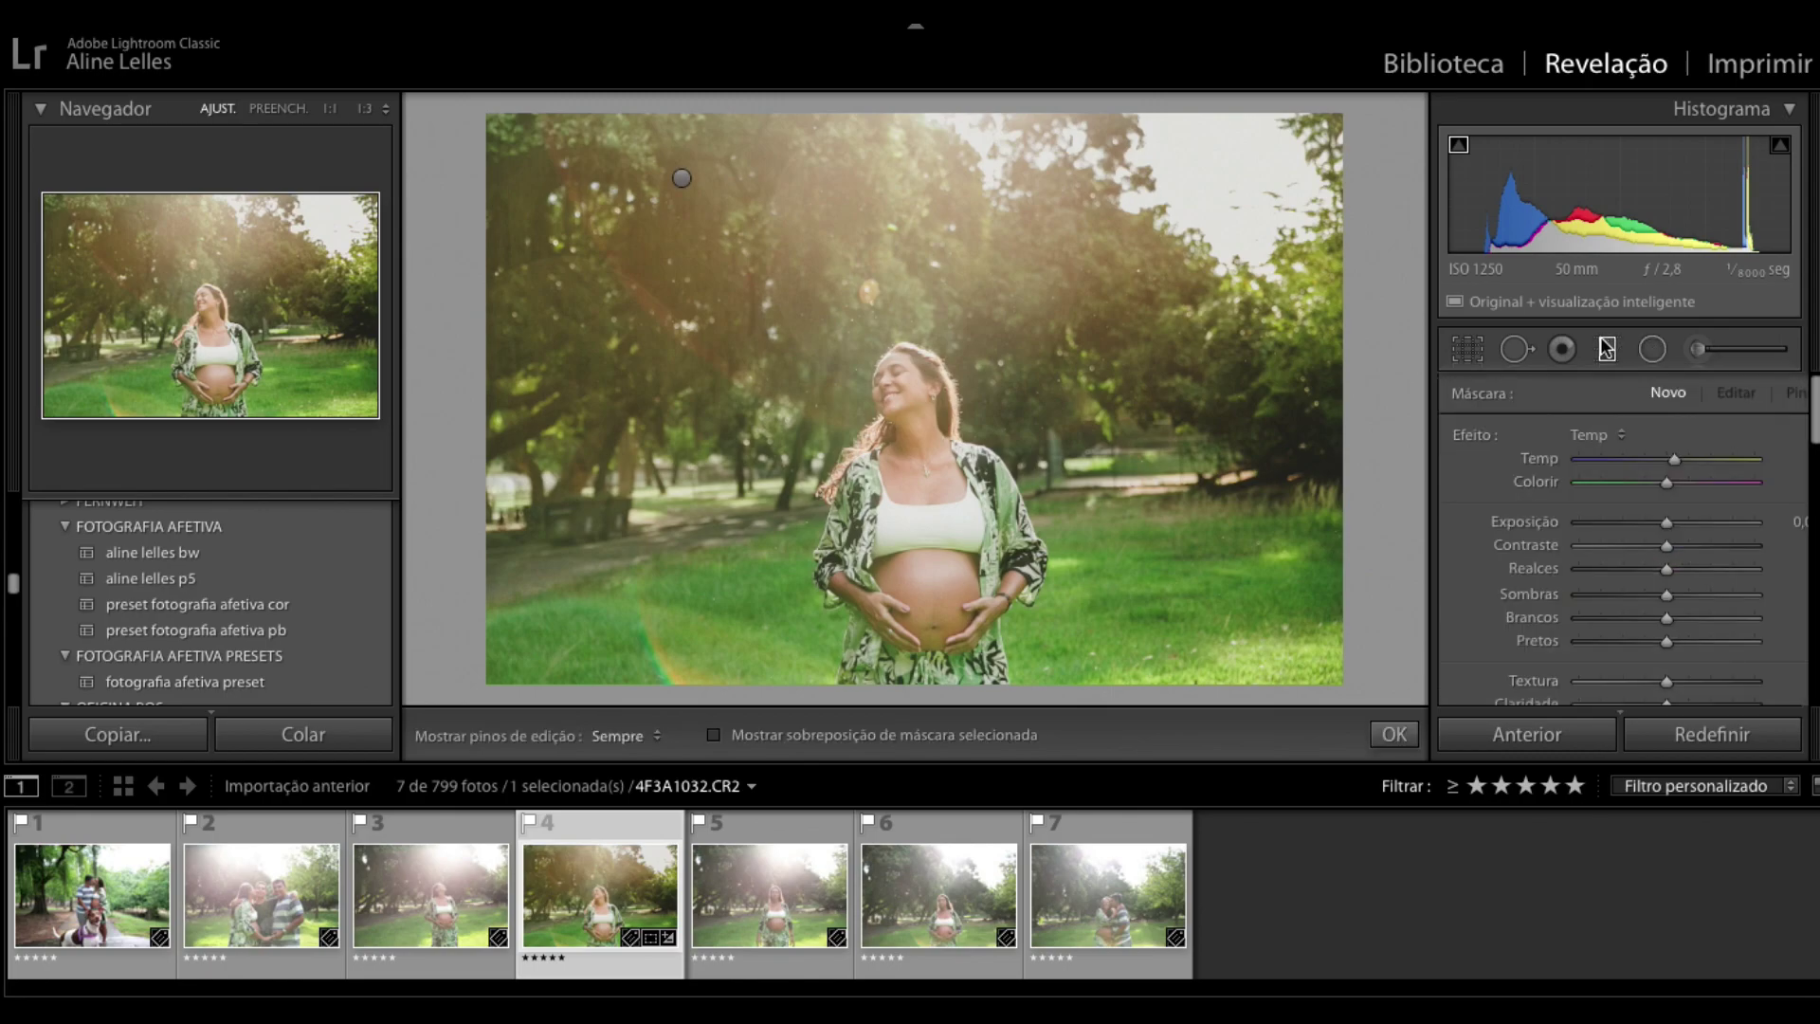
pyautogui.click(1613, 433)
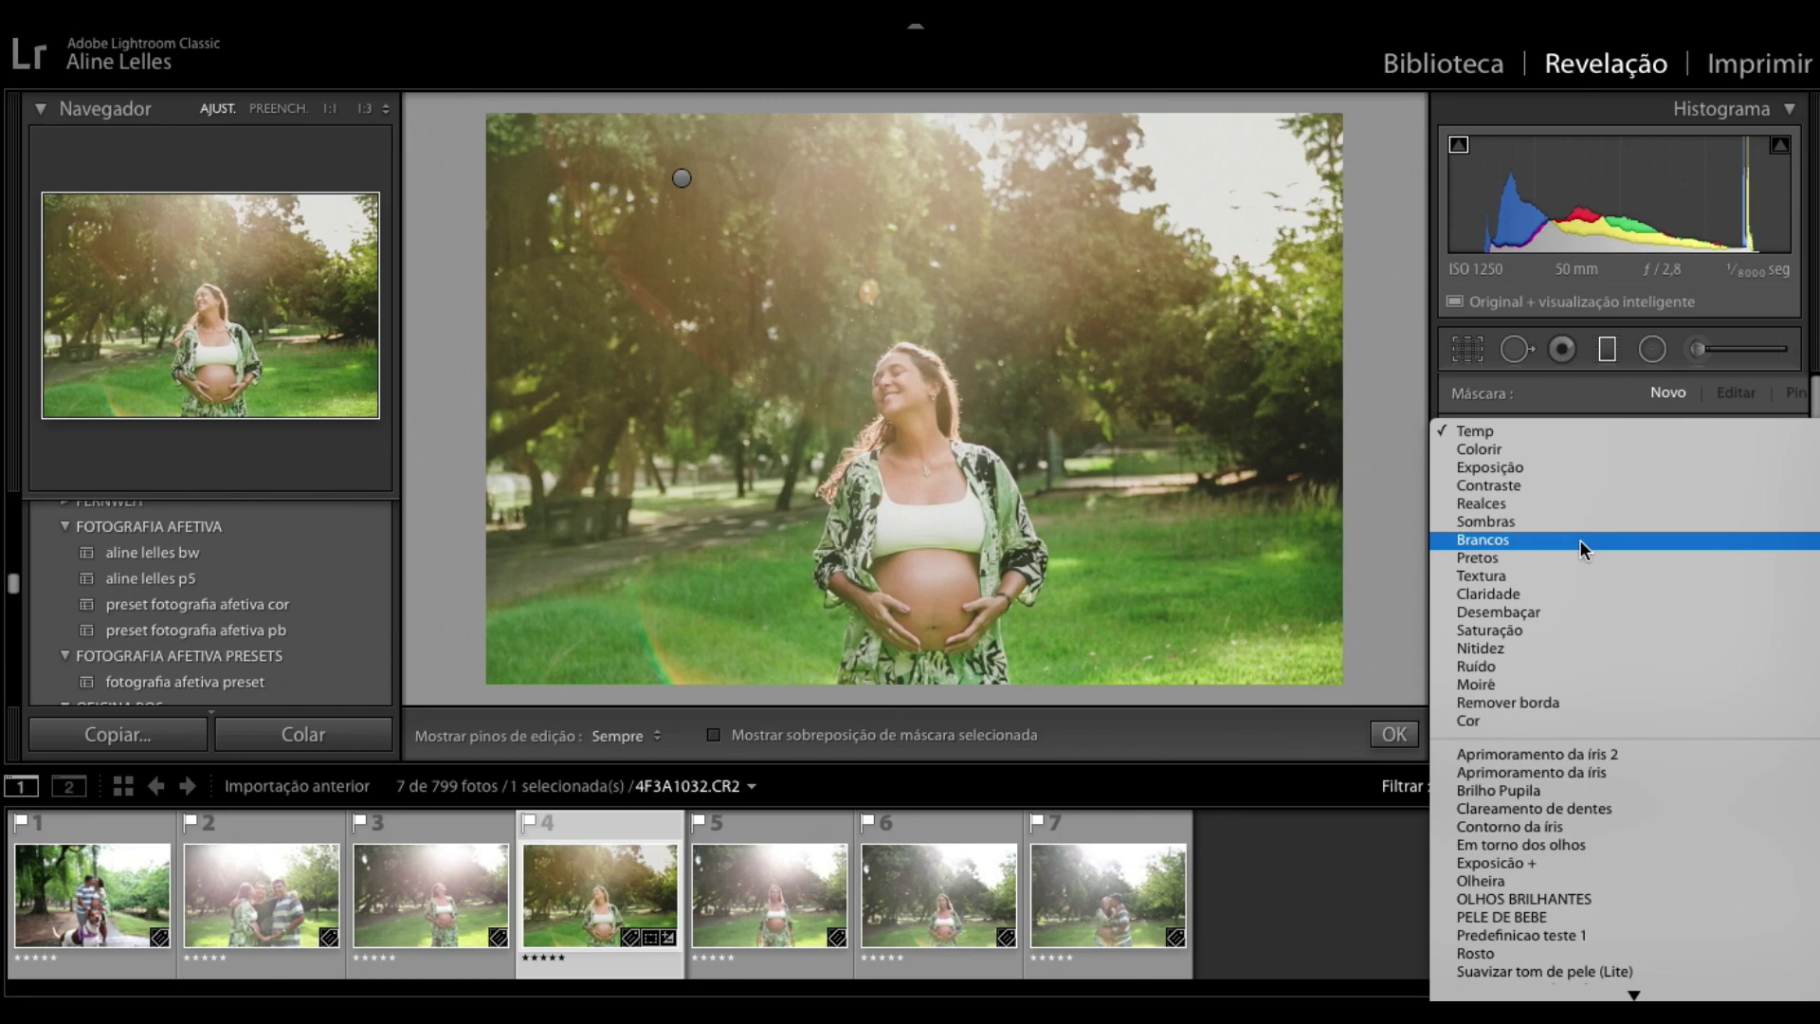
pyautogui.click(1562, 646)
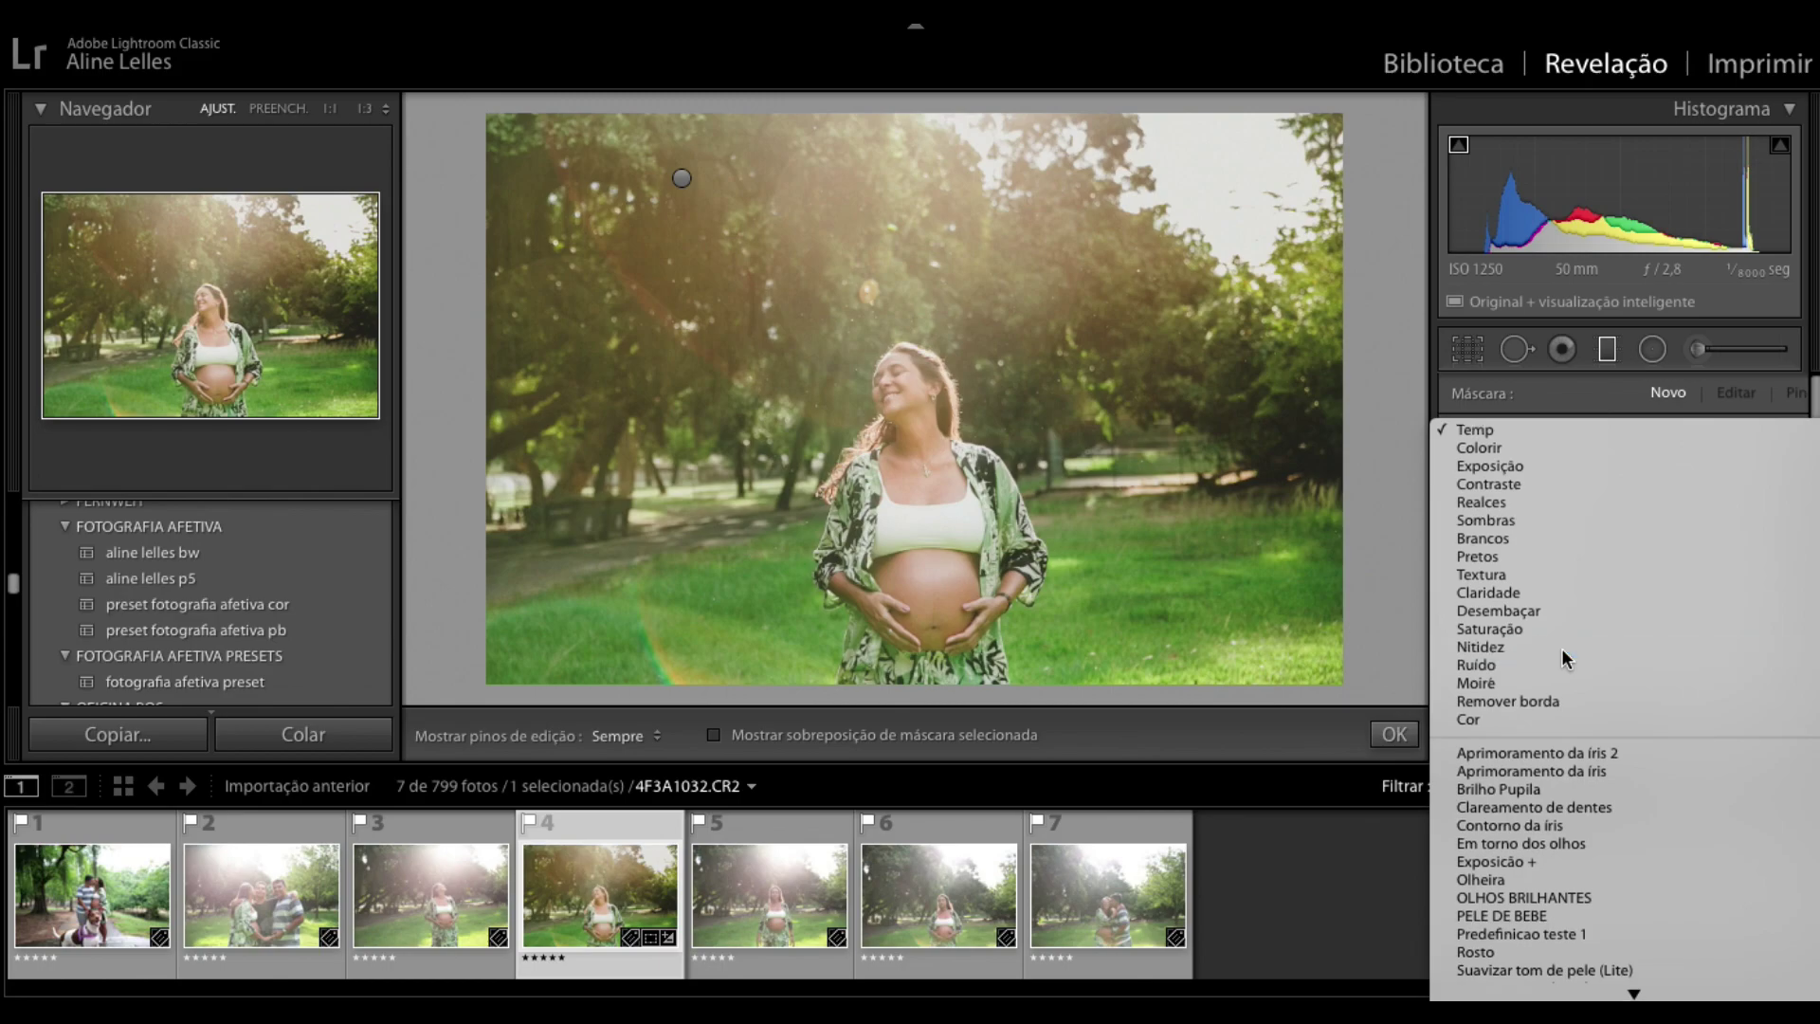
pyautogui.scroll(-1, 1614, 574)
pyautogui.moveTo(1682, 615); pyautogui.dragTo(1678, 614)
pyautogui.moveTo(1330, 675); pyautogui.dragTo(1039, 364)
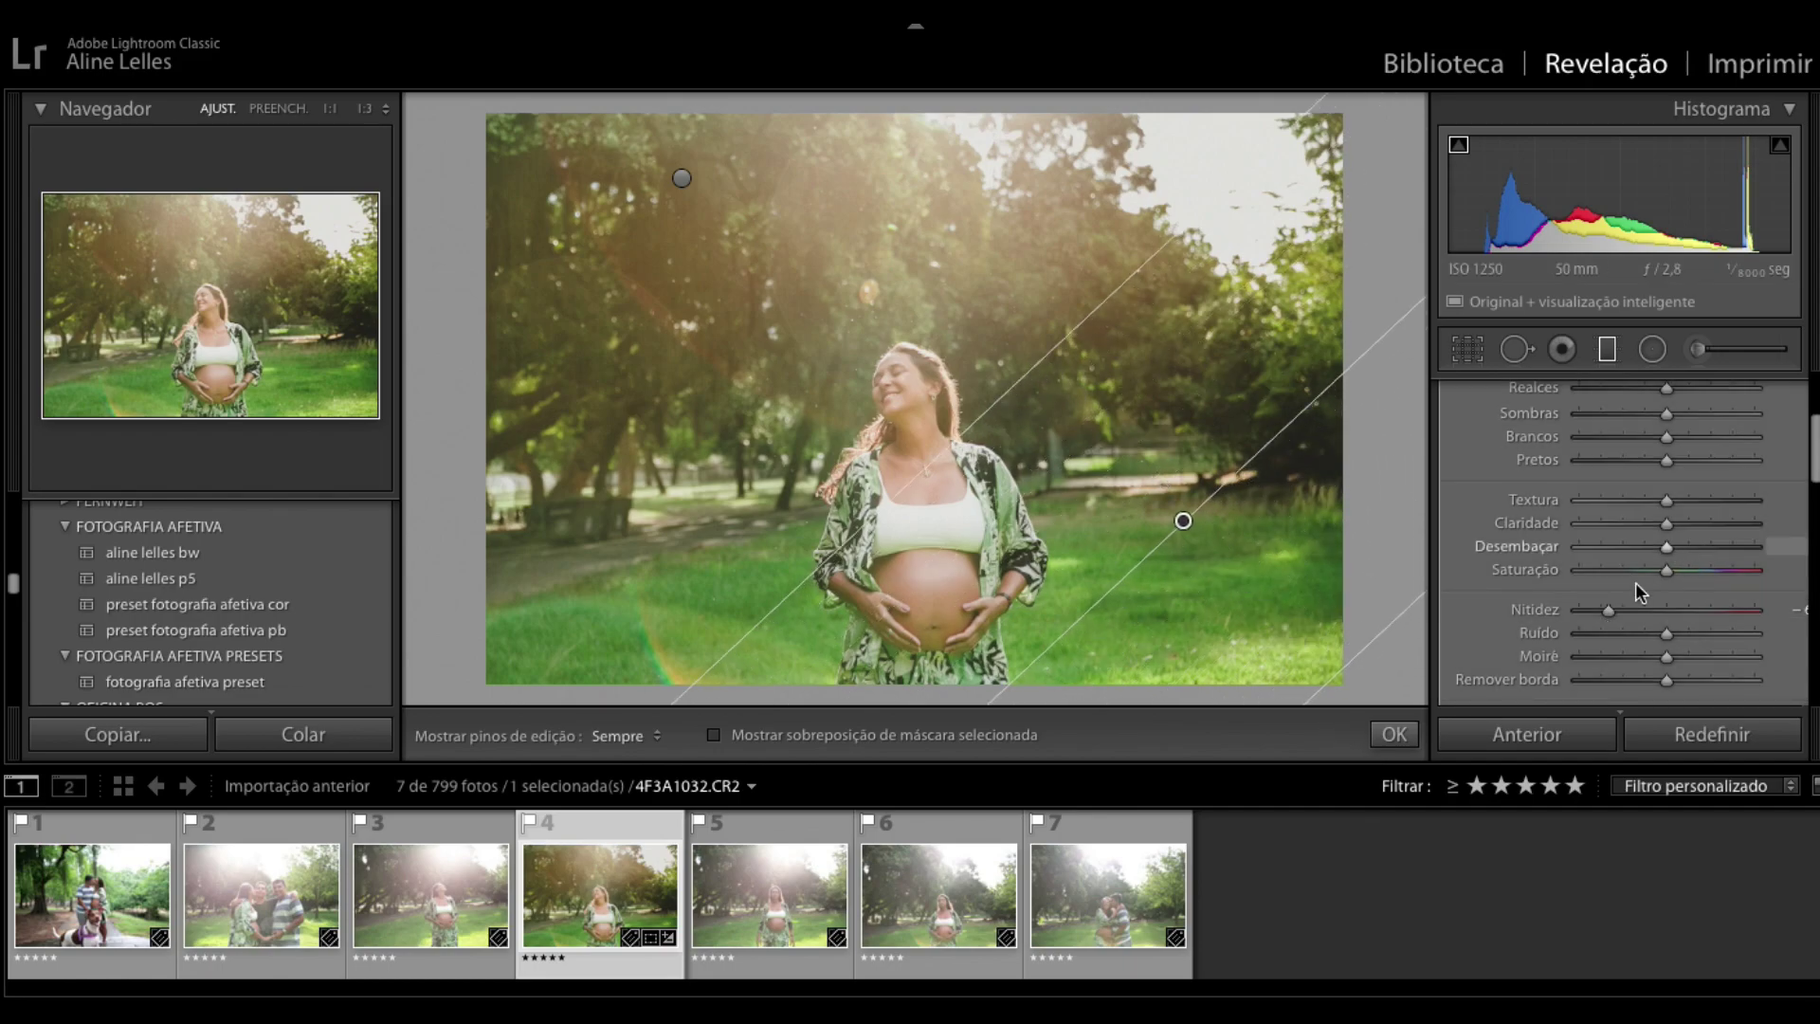
pyautogui.moveTo(1605, 605); pyautogui.dragTo(1572, 607)
# Step: Add softening graduated filters from the lower left and from the right side toward the woman, and check the last one's mask overlay
pyautogui.moveTo(622, 641); pyautogui.dragTo(879, 440)
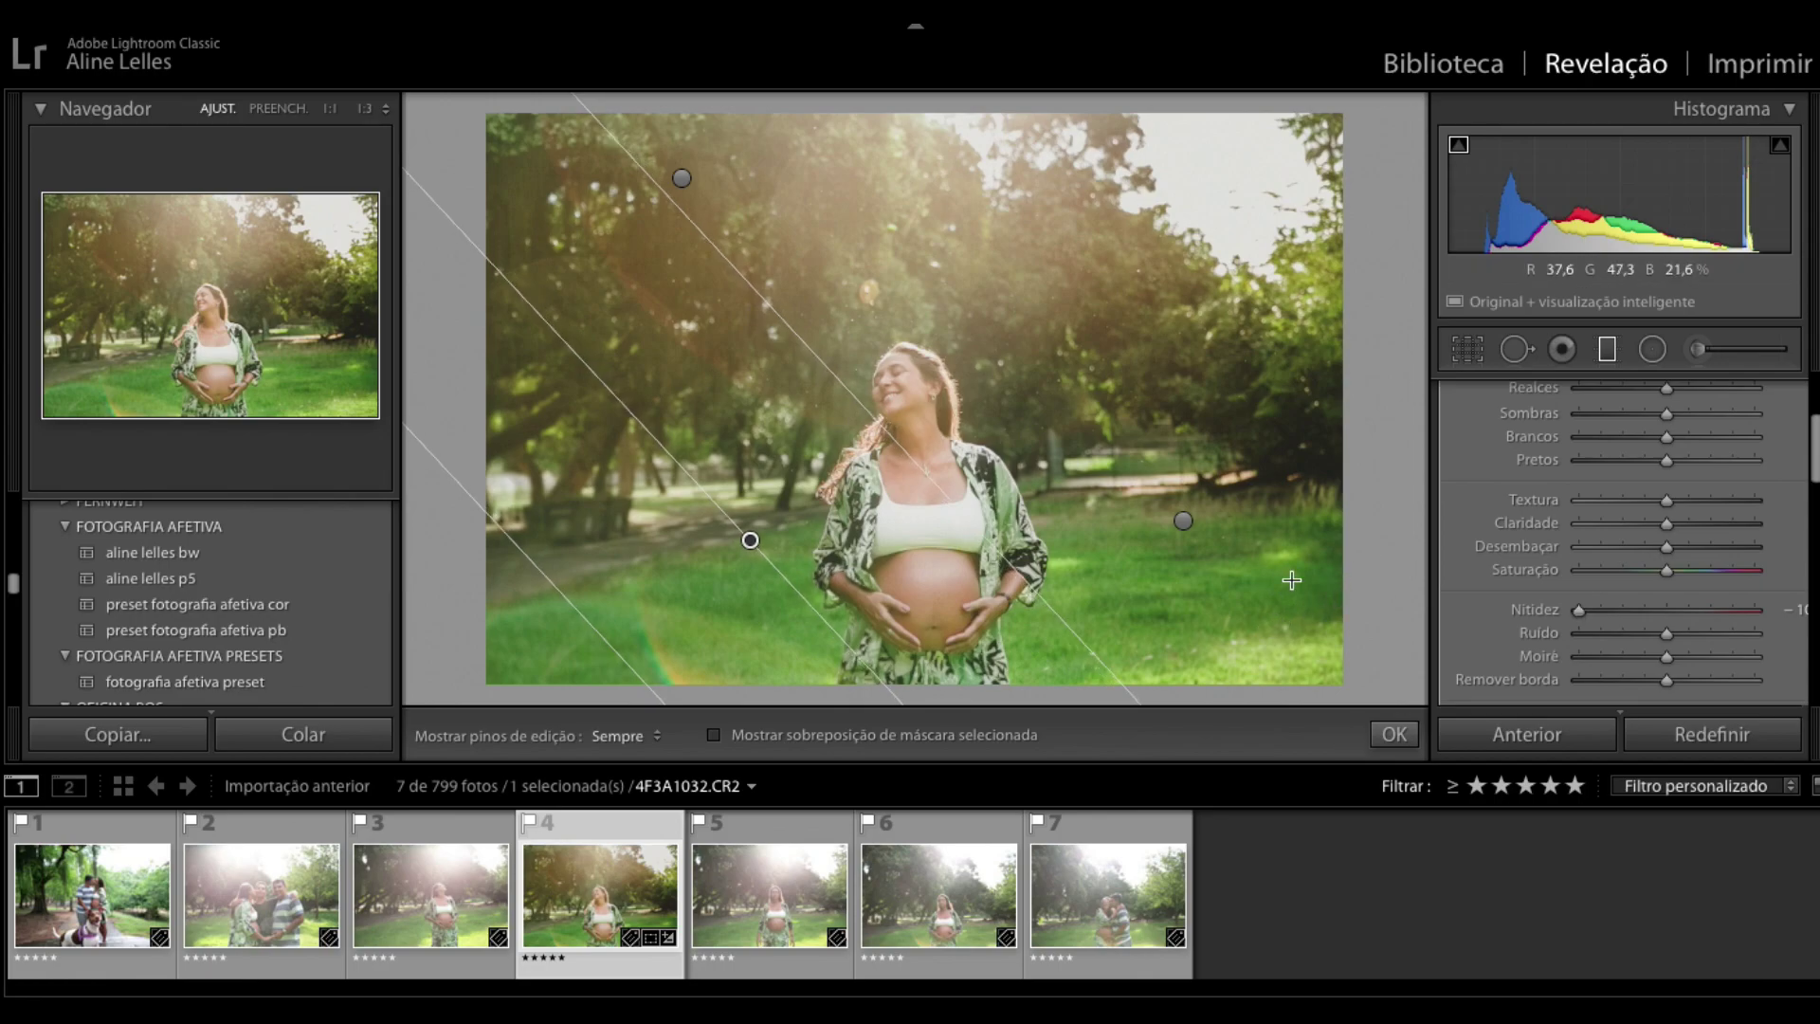
pyautogui.moveTo(1326, 591); pyautogui.dragTo(1233, 596)
pyautogui.moveTo(1093, 521); pyautogui.dragTo(948, 381)
pyautogui.moveTo(1134, 490); pyautogui.dragTo(1088, 463)
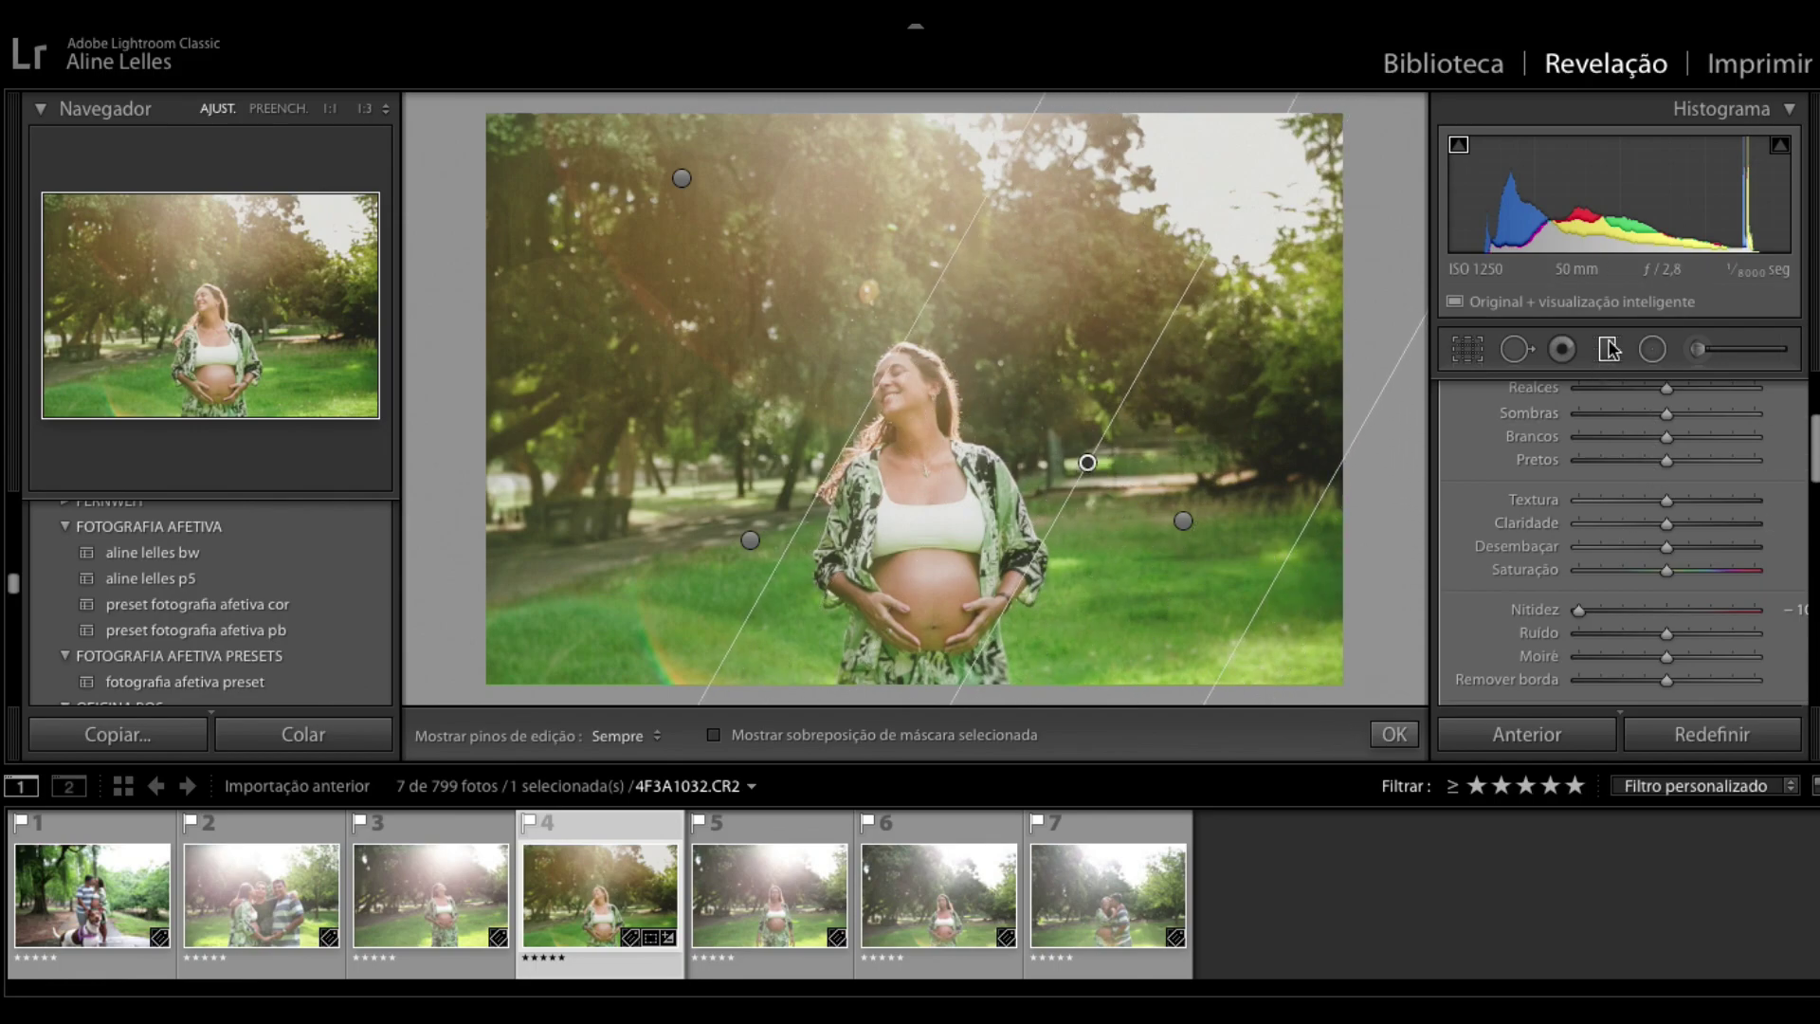
pyautogui.press('o')
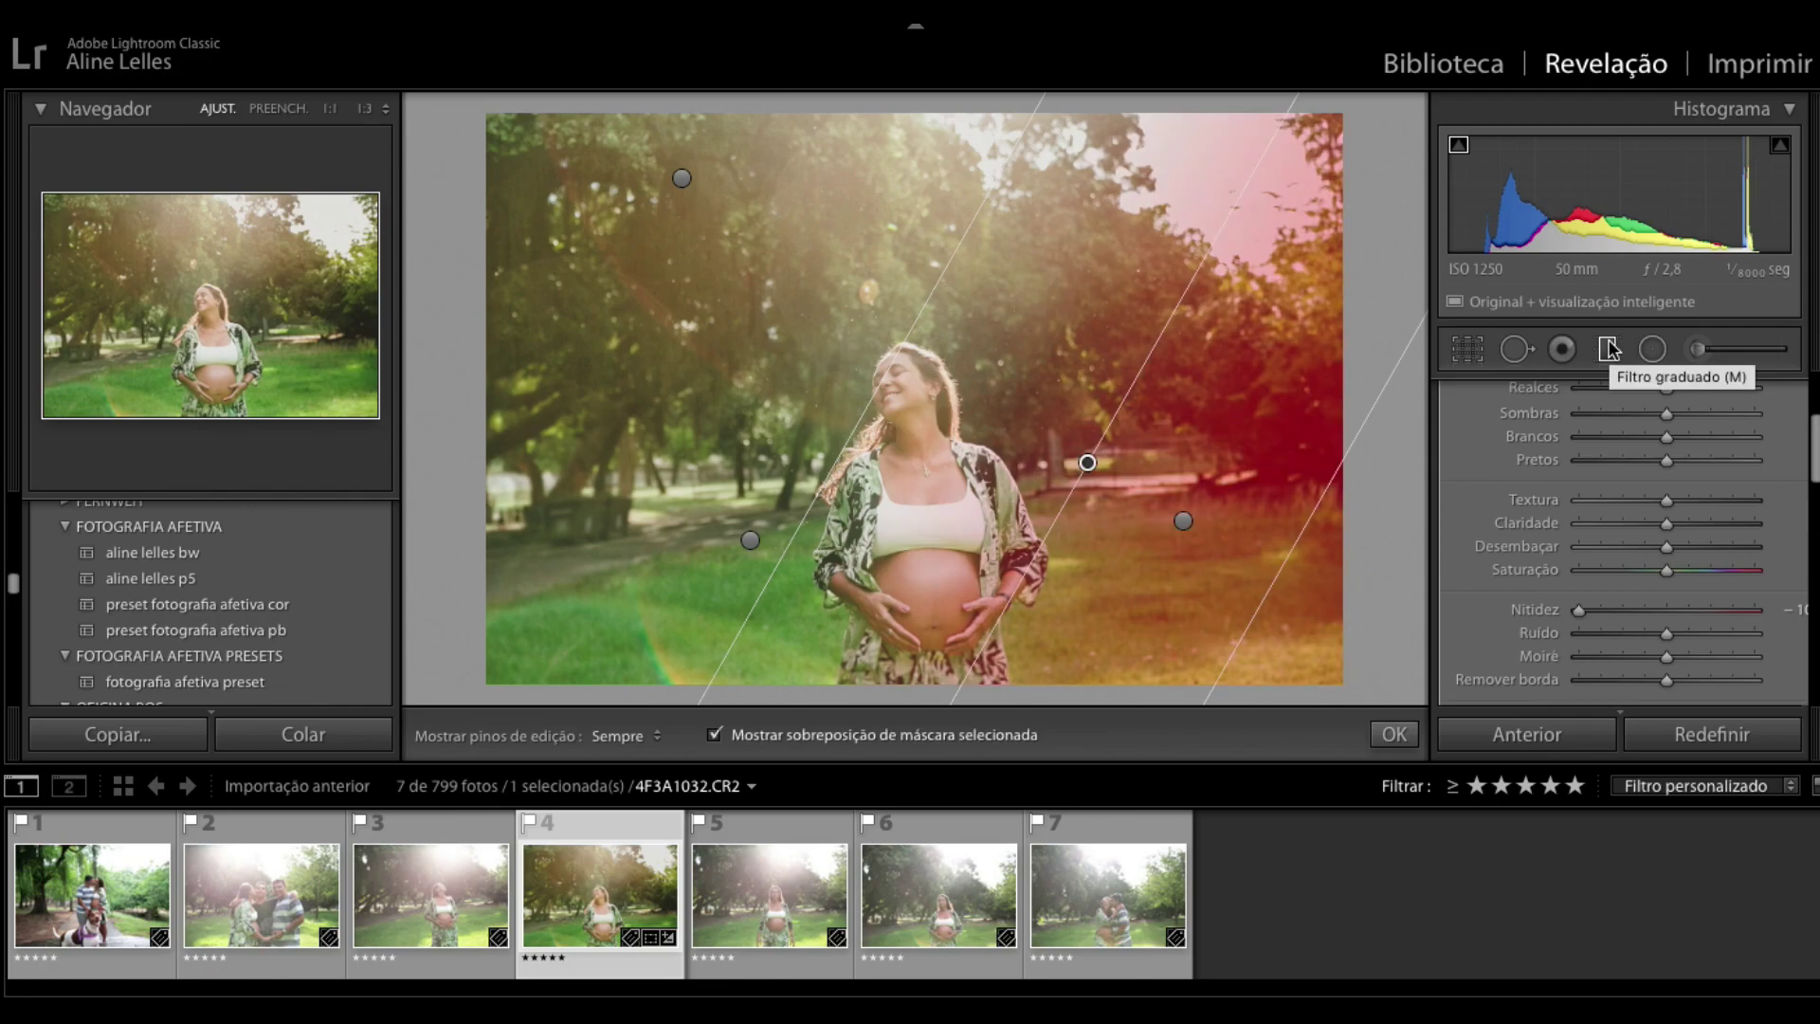
pyautogui.press('o')
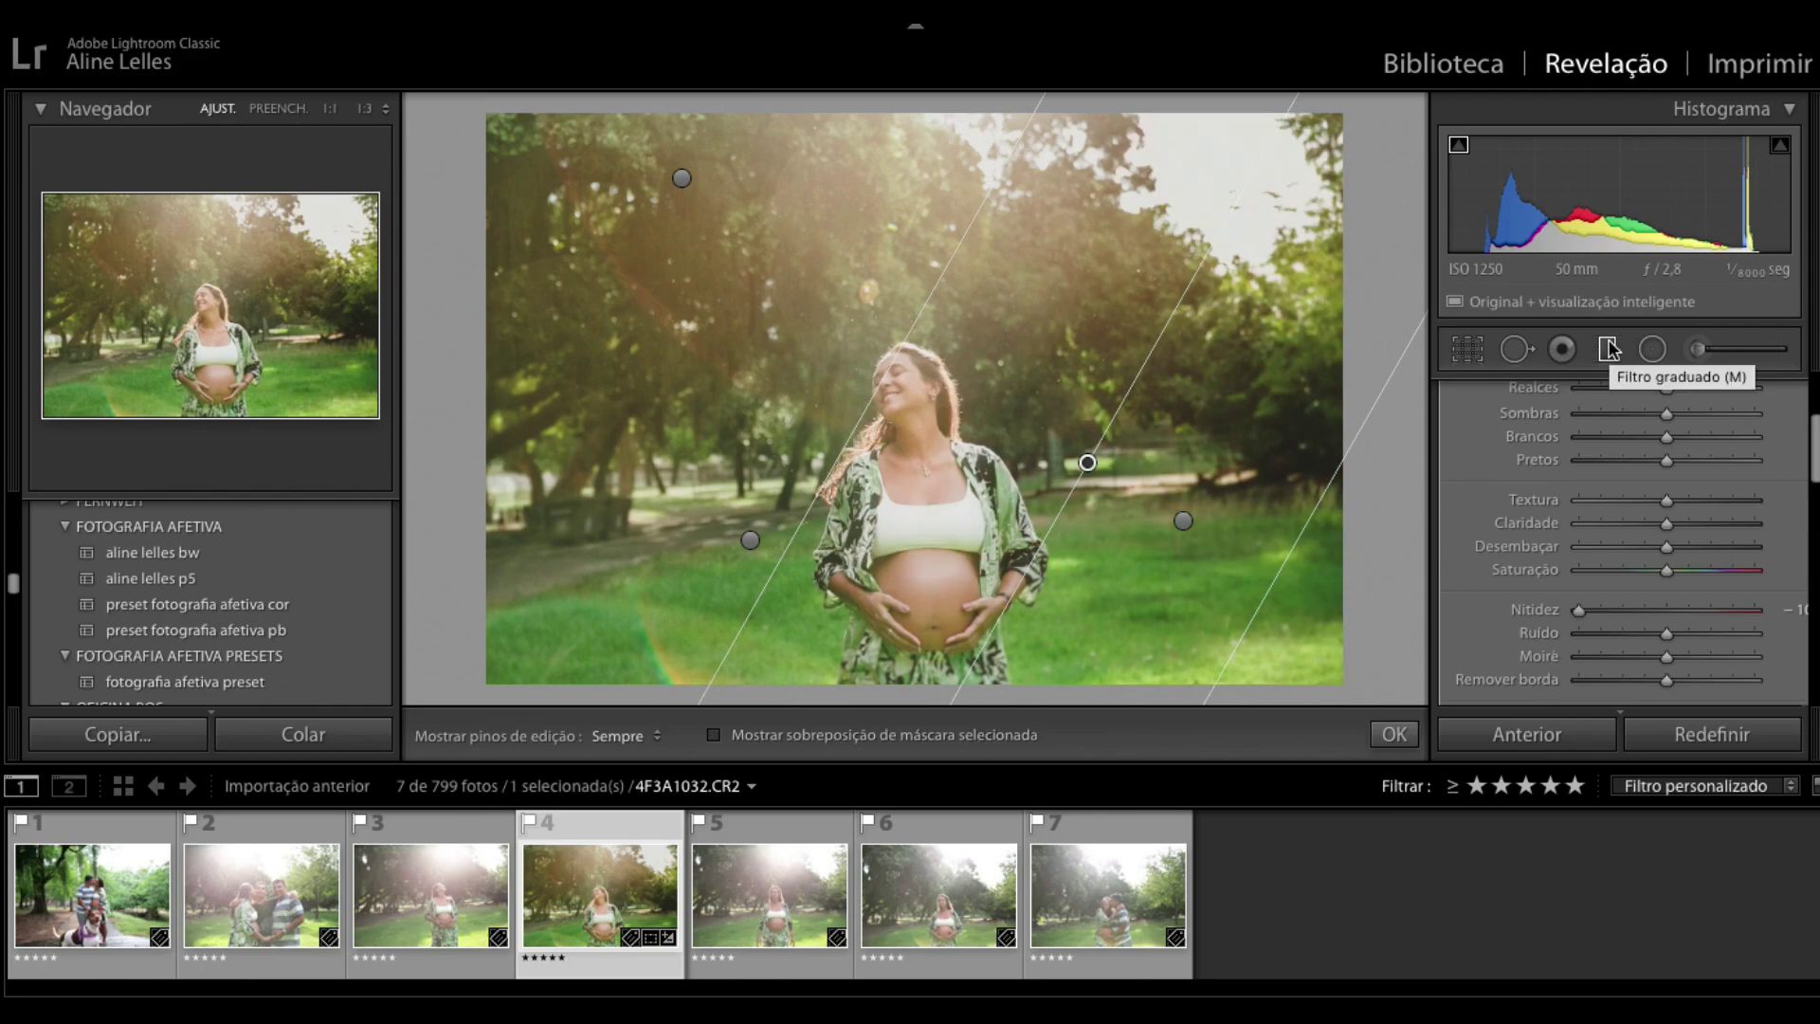
pyautogui.click(1609, 349)
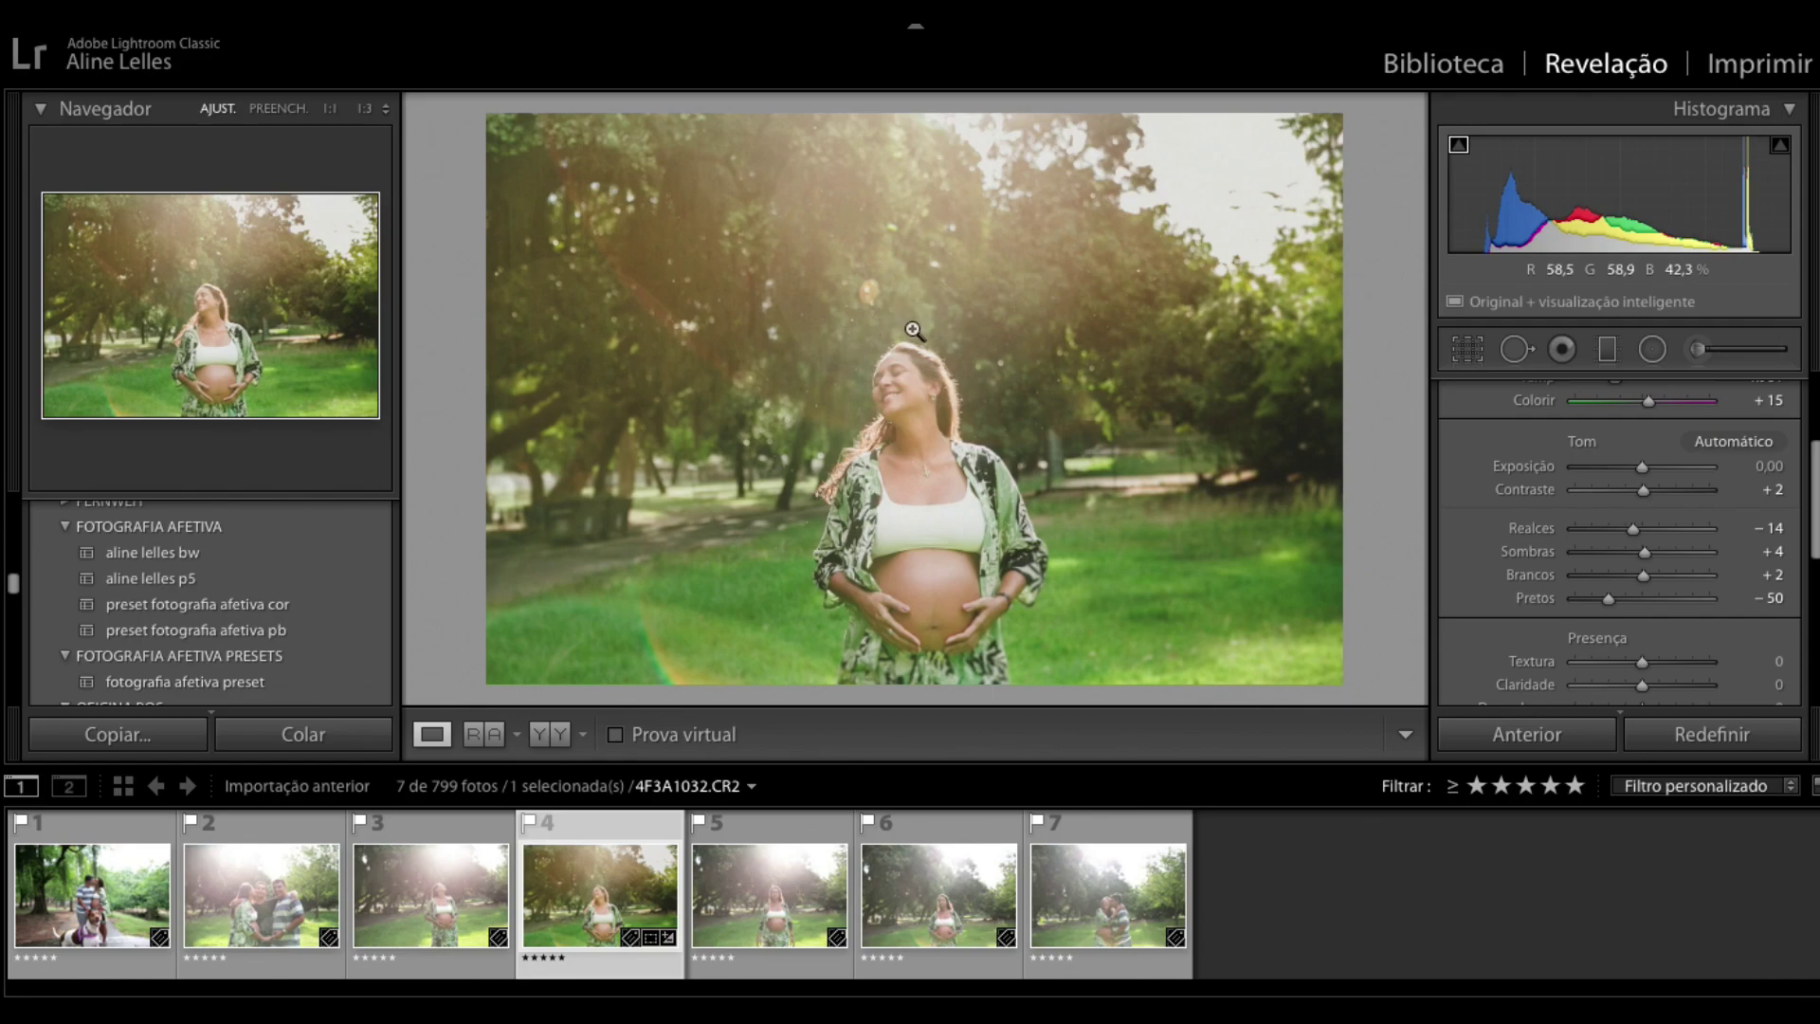
# Step: Paint a warming adjustment brush with the Temp effect over the trees around the woman's head, and lower its Temp slightly
pyautogui.click(875, 343)
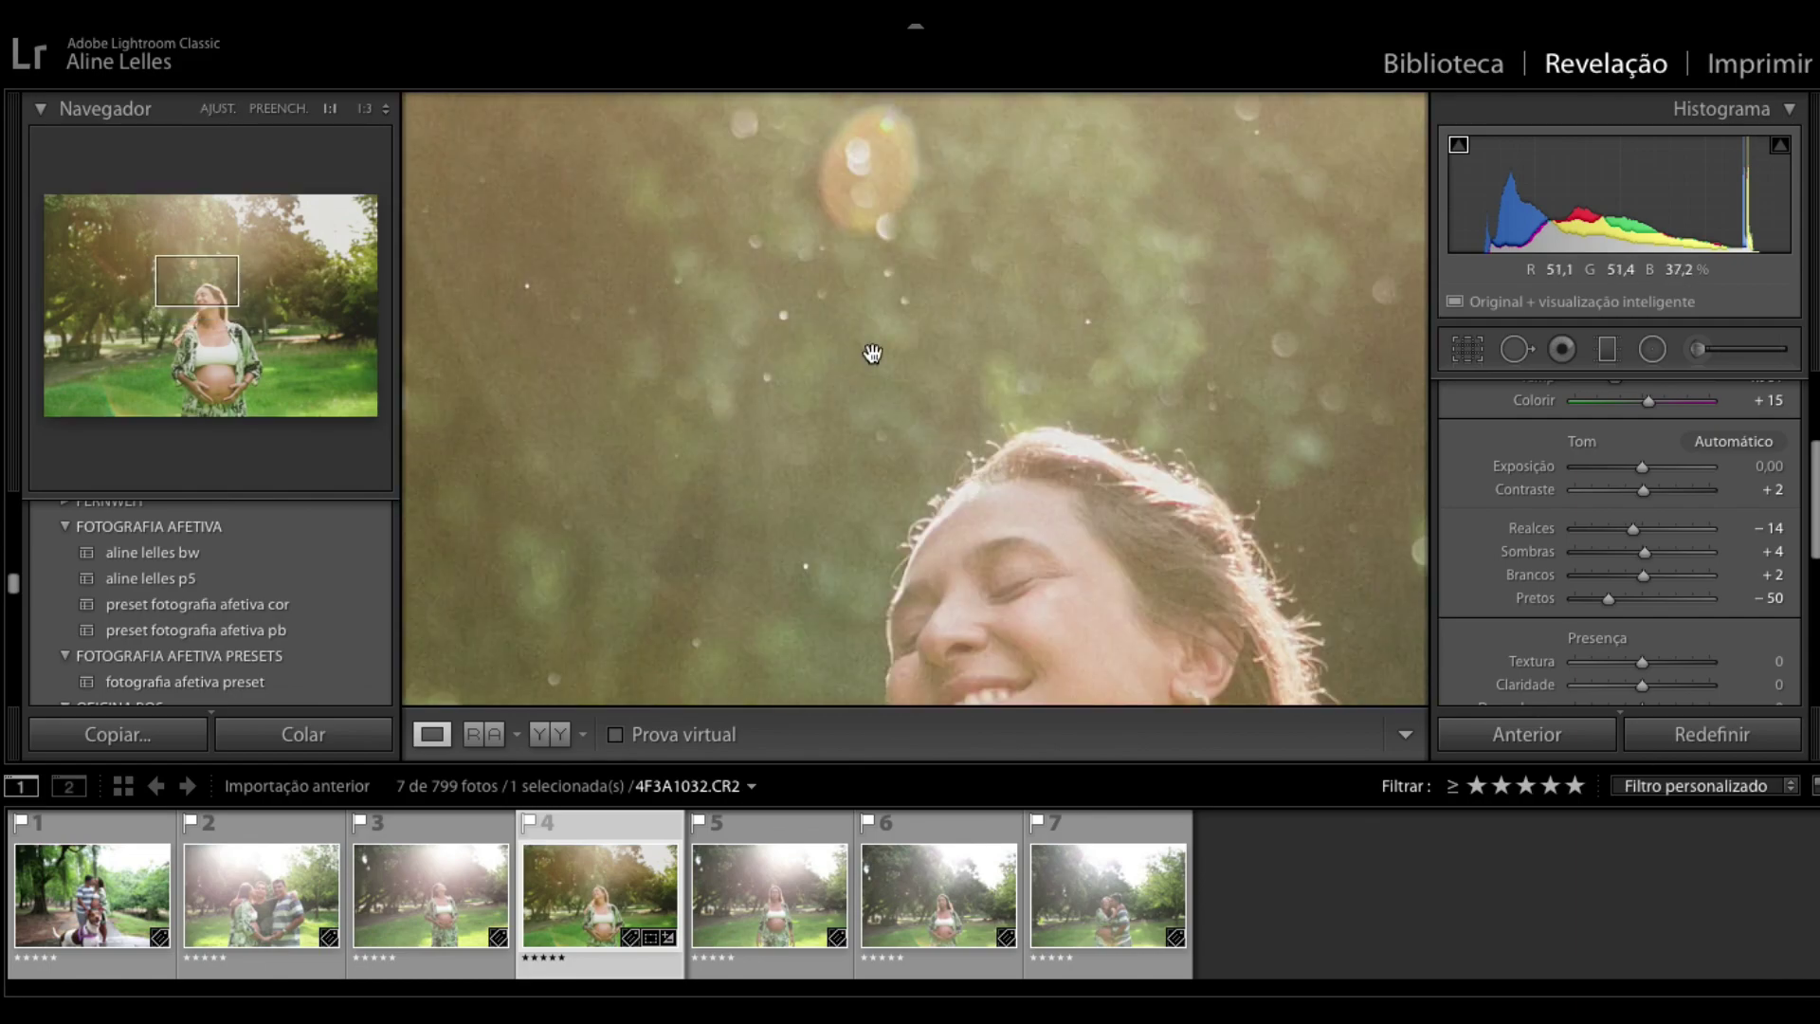
pyautogui.click(869, 354)
pyautogui.click(1698, 349)
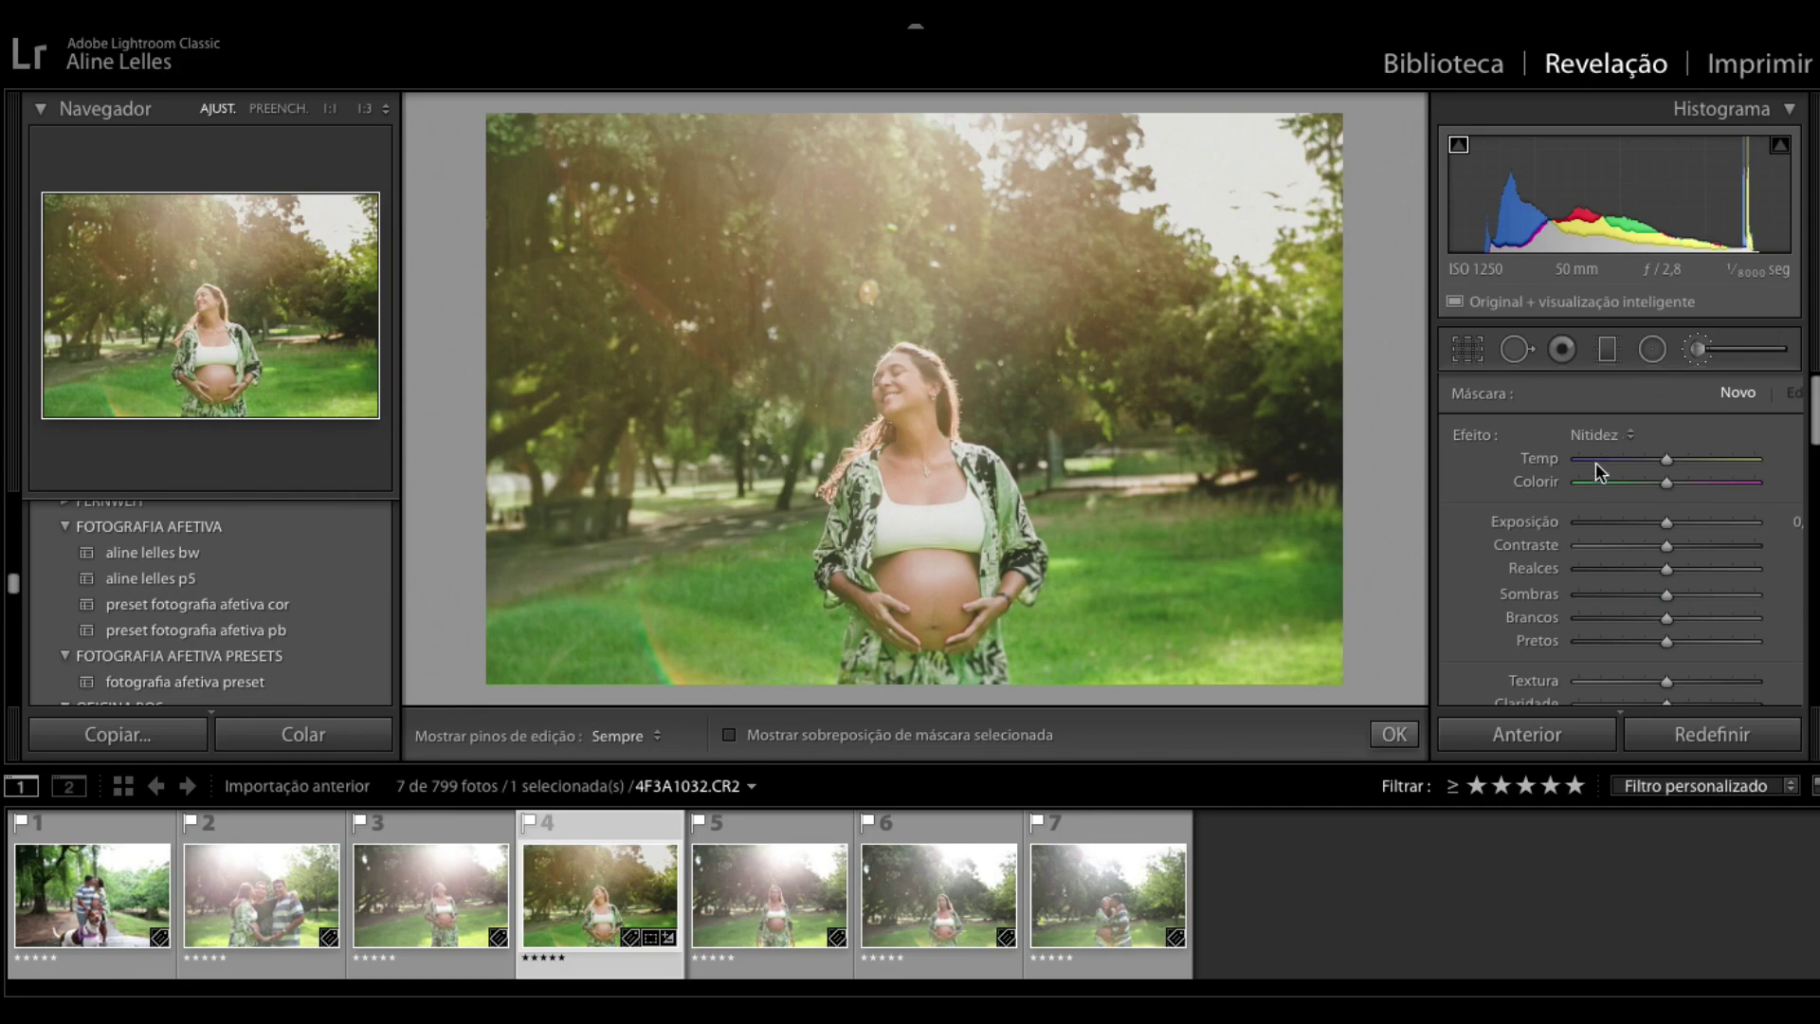
pyautogui.click(1595, 433)
pyautogui.click(1585, 215)
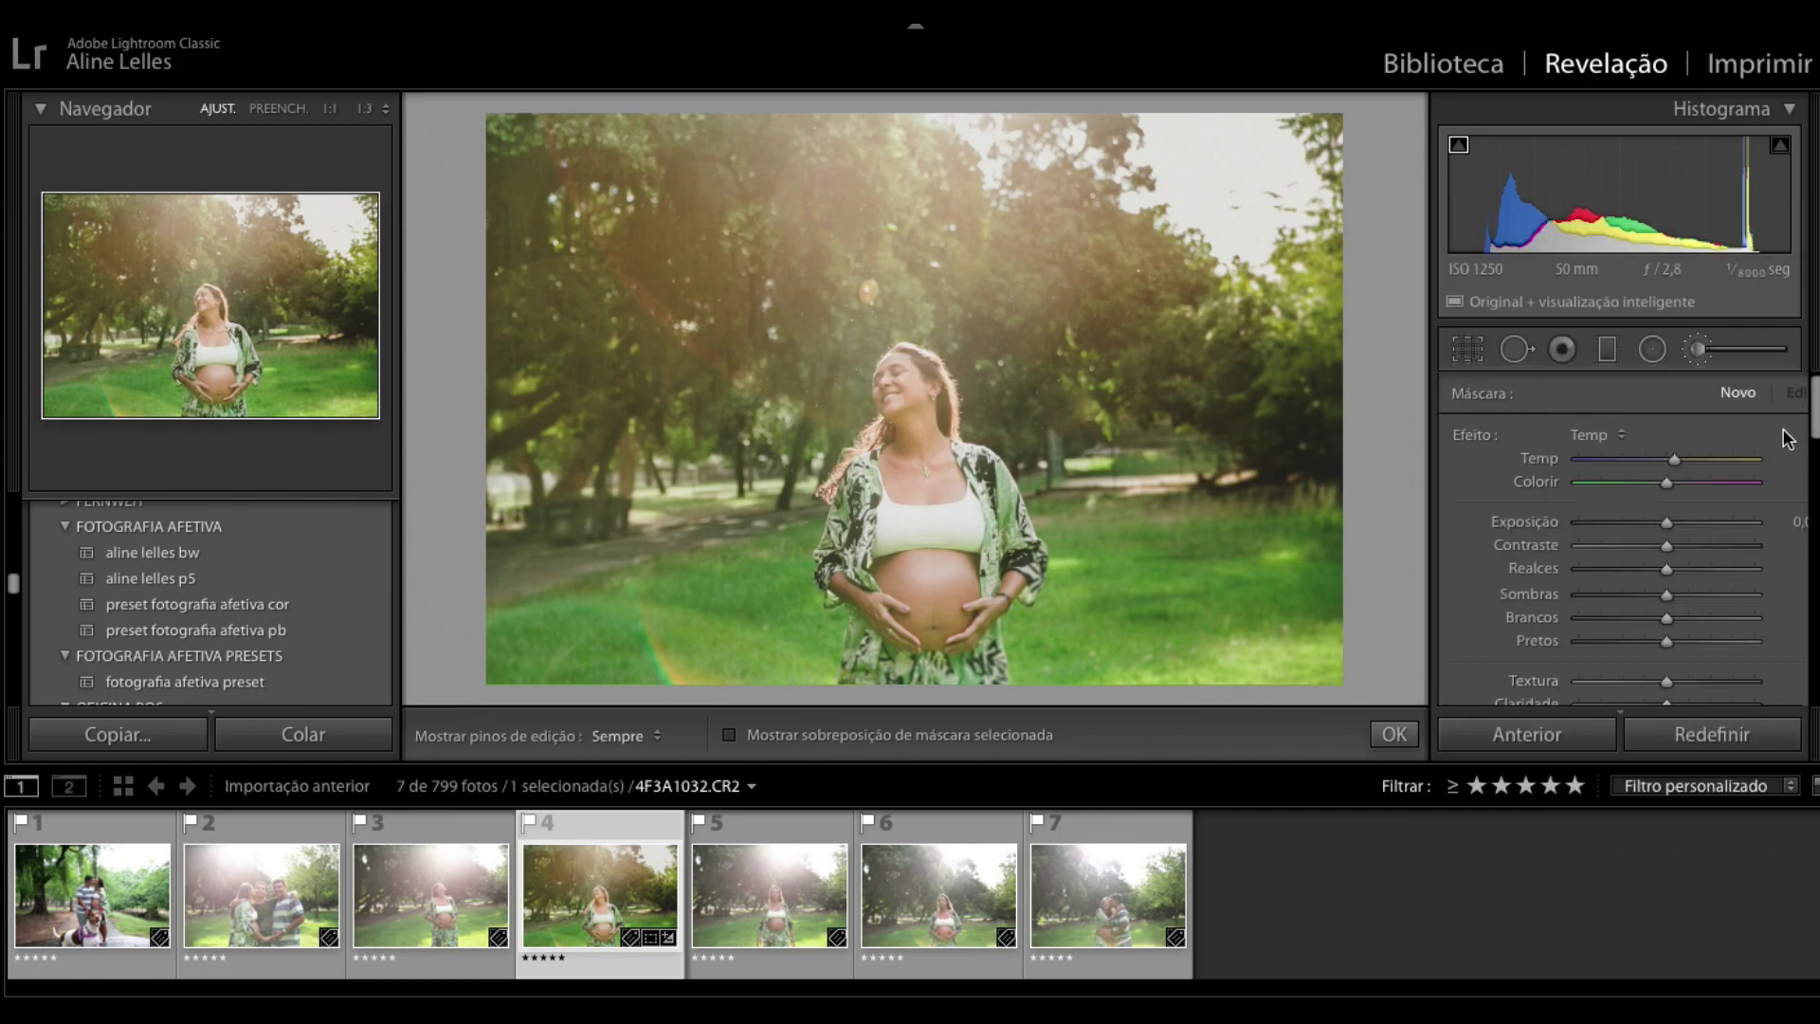
pyautogui.moveTo(1677, 457); pyautogui.dragTo(1683, 458)
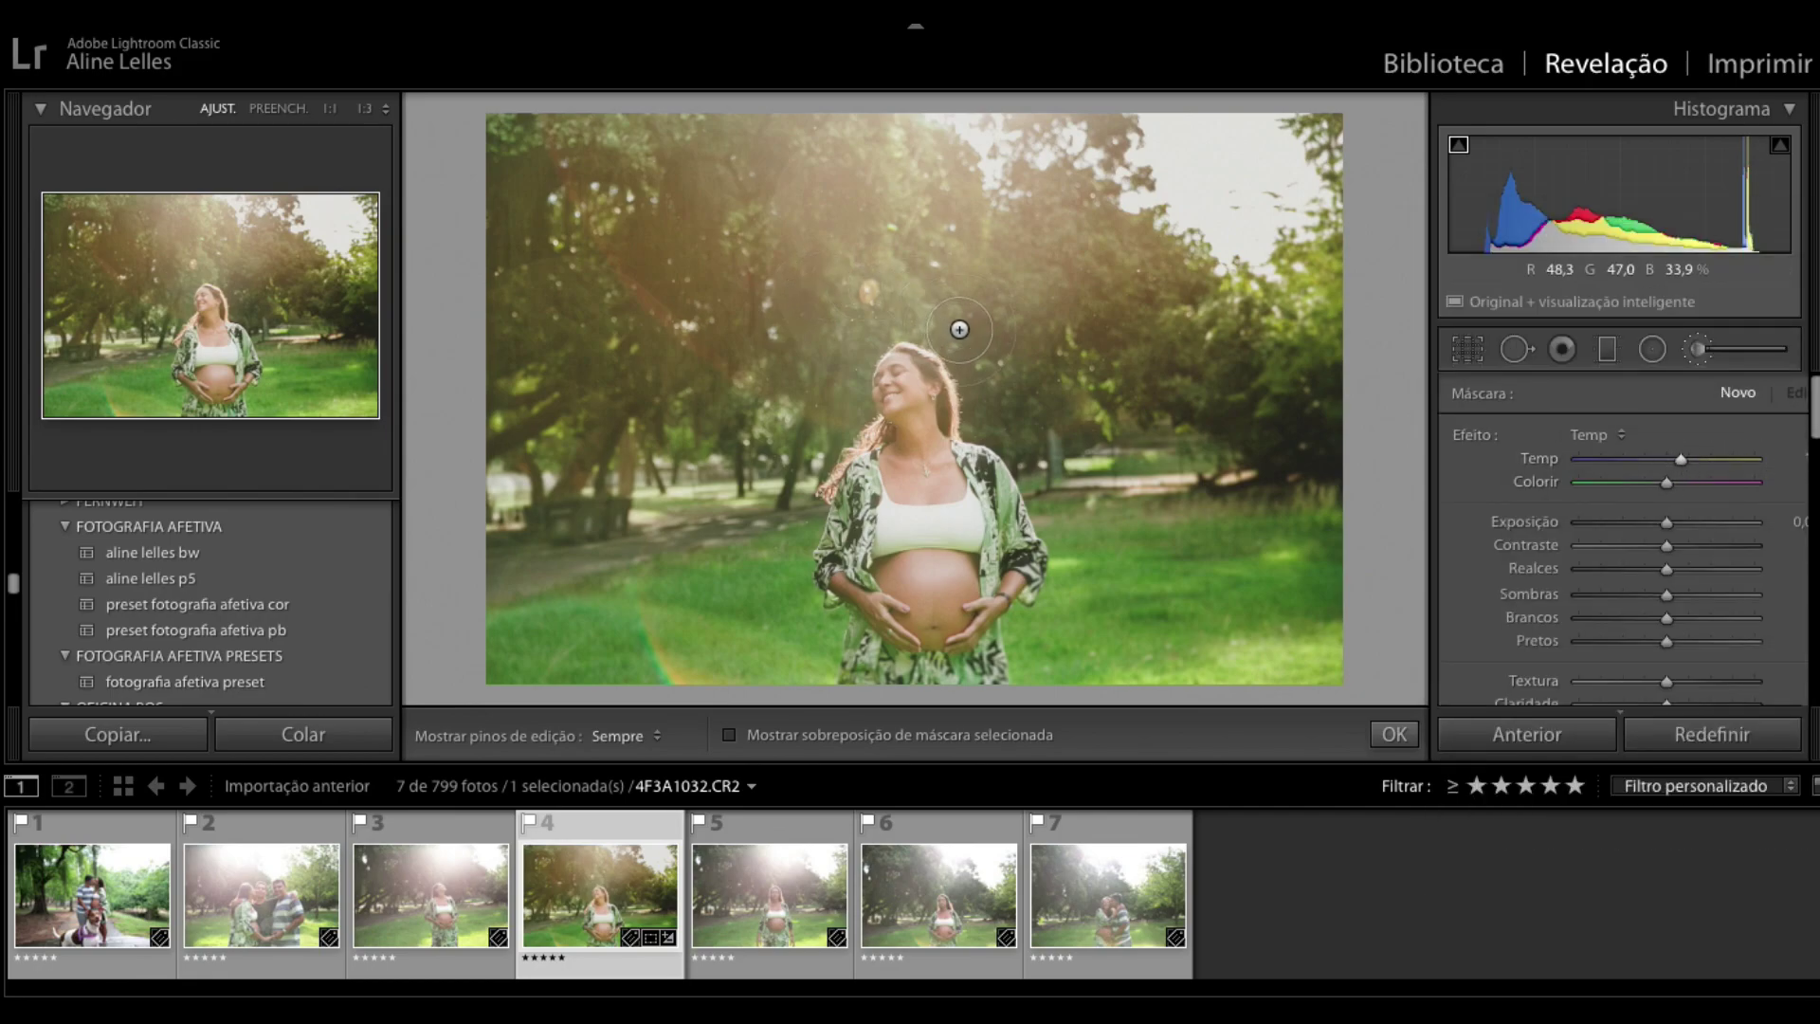
pyautogui.press('h')
pyautogui.press('h')
pyautogui.click(1680, 459)
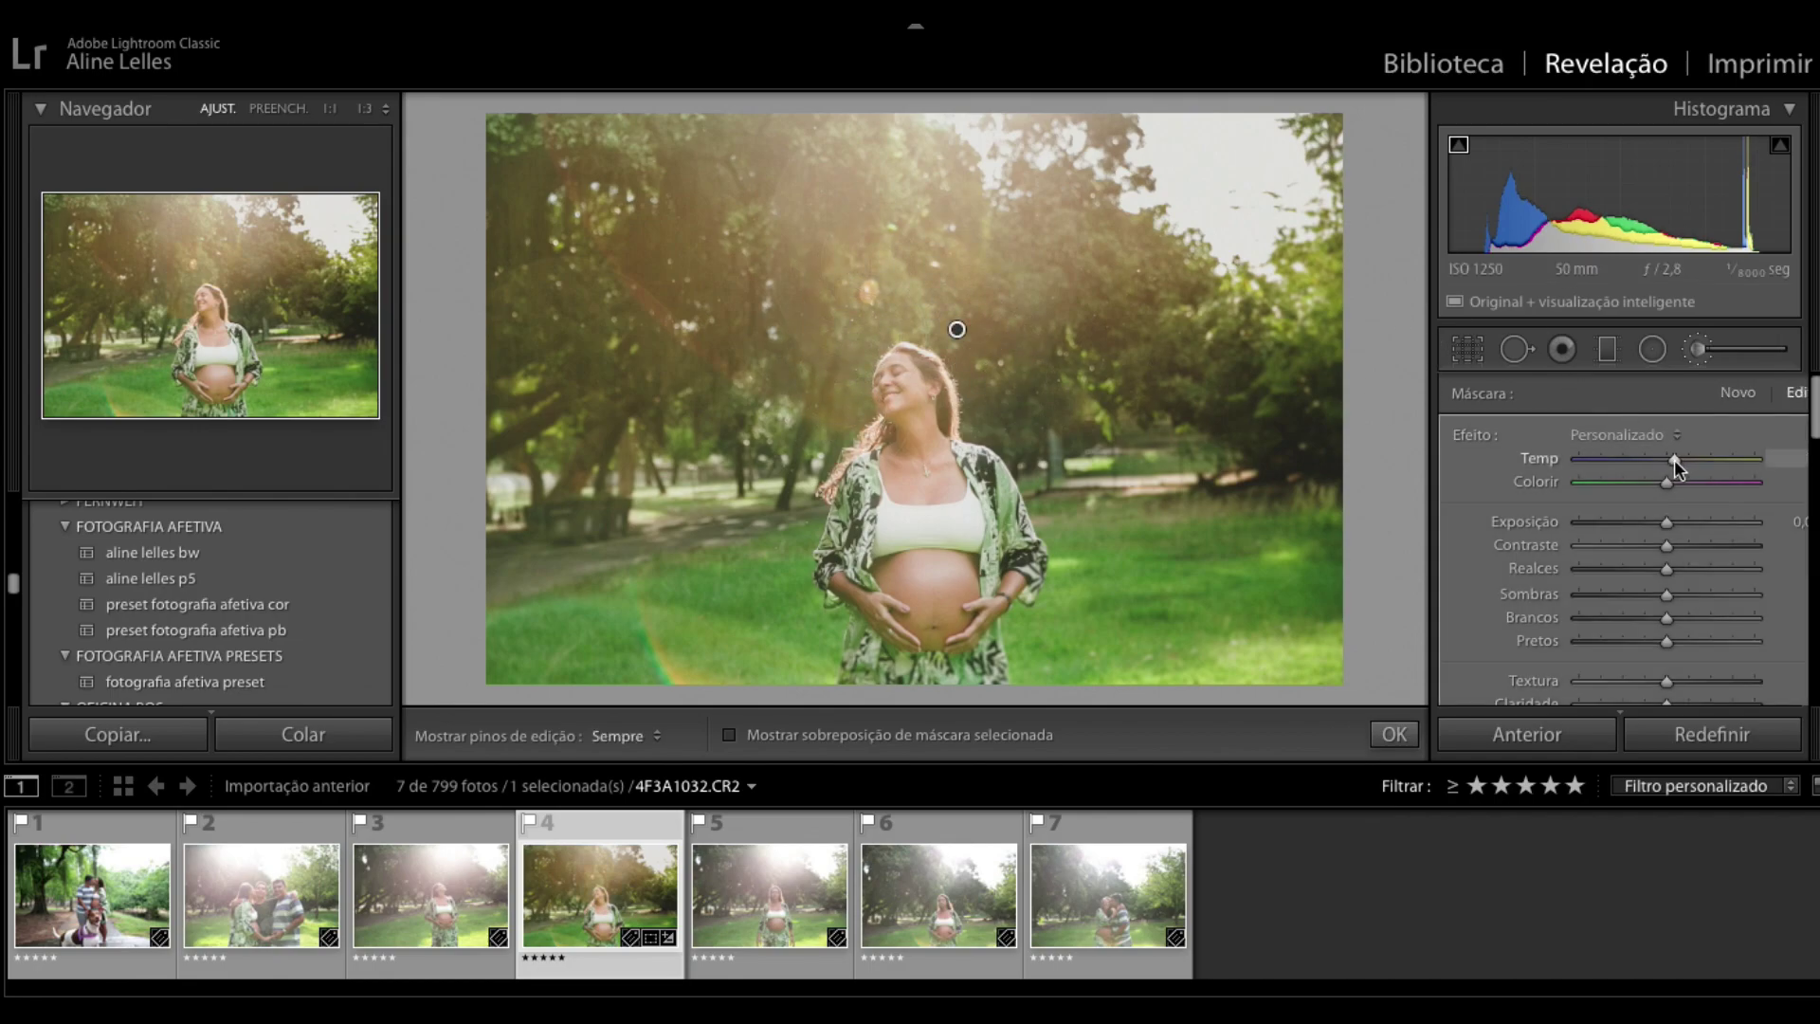
# Step: Show the brush's mask overlay and erase the mask from the woman's face with the edit pins hidden
pyautogui.press('o')
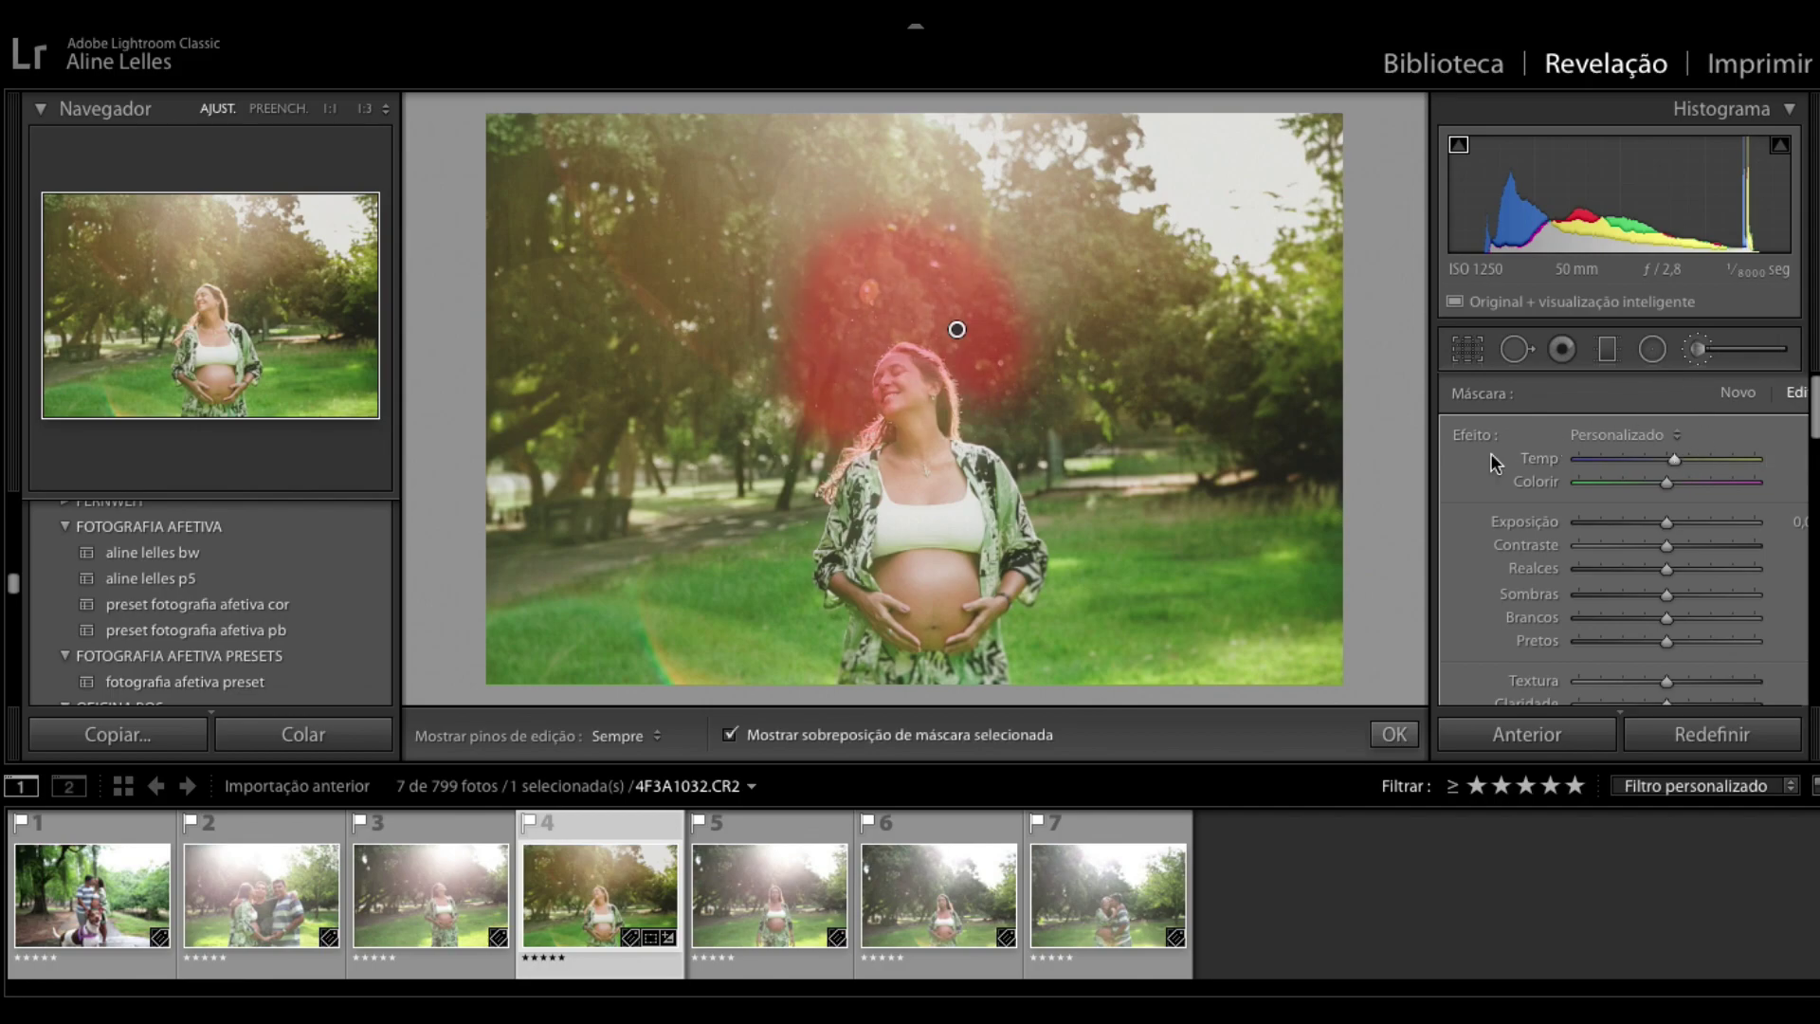
pyautogui.press('alt')
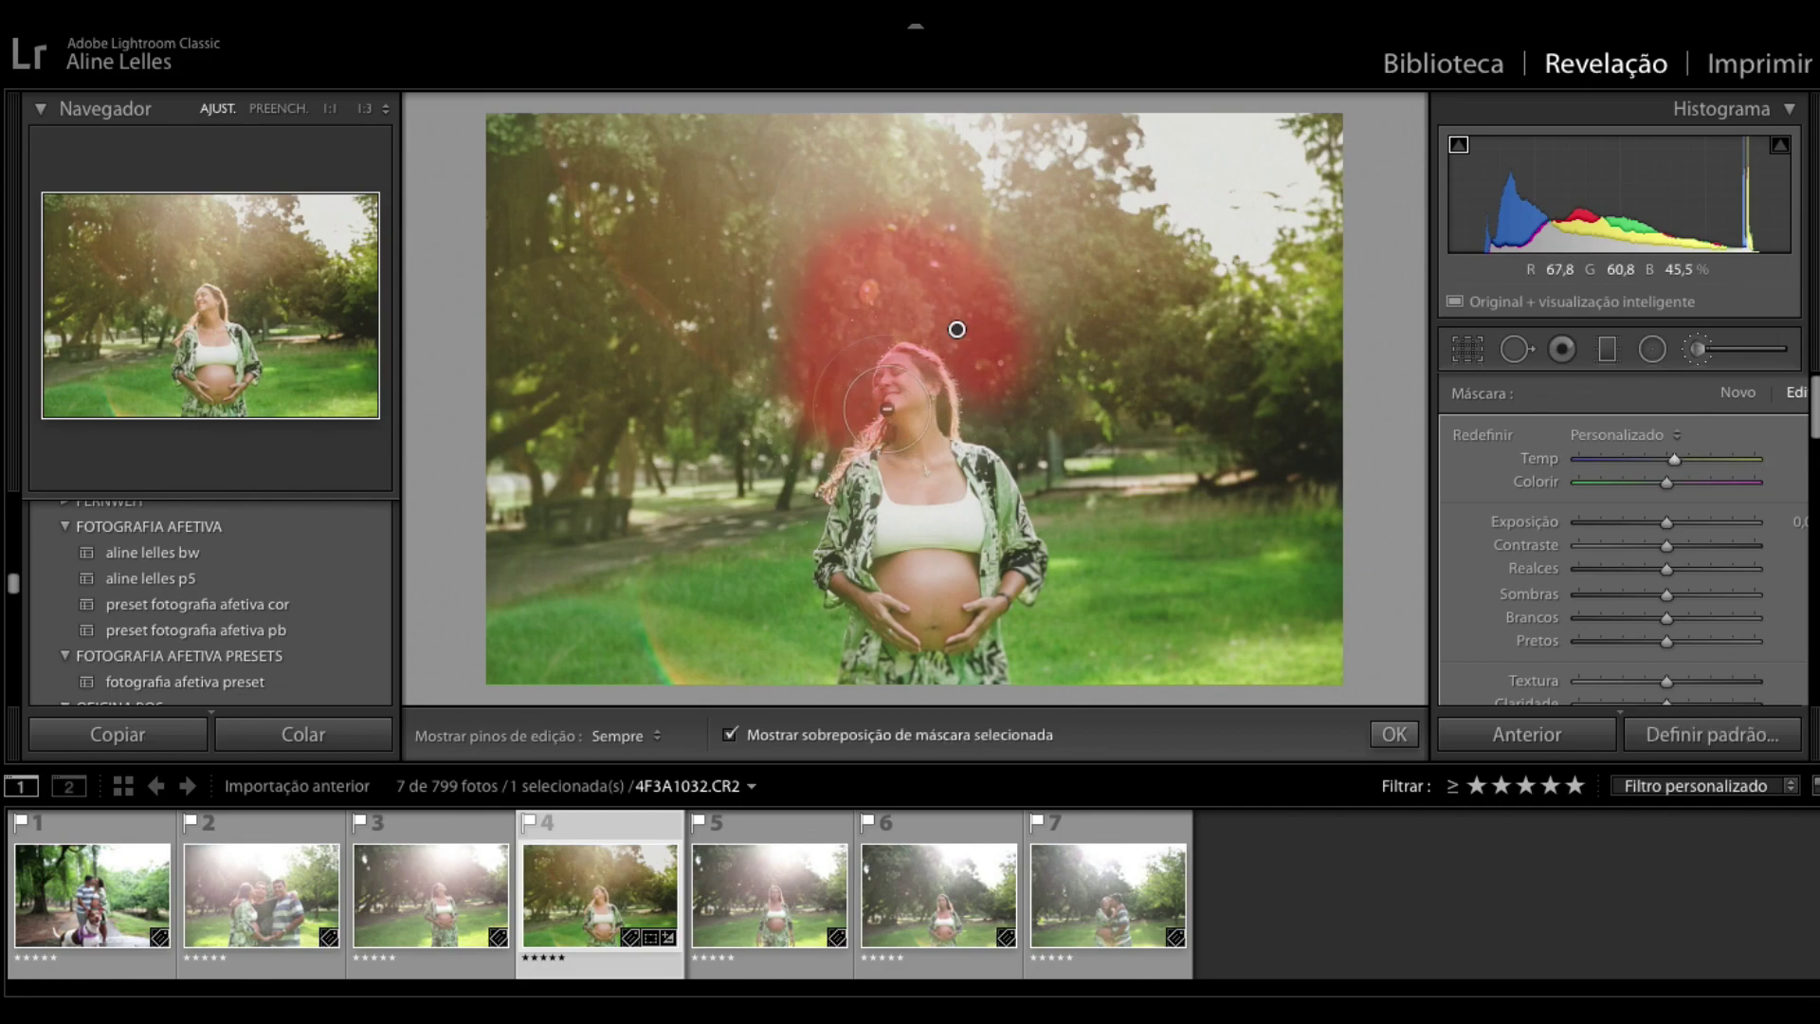
pyautogui.press('h')
pyautogui.press('h')
pyautogui.press('h')
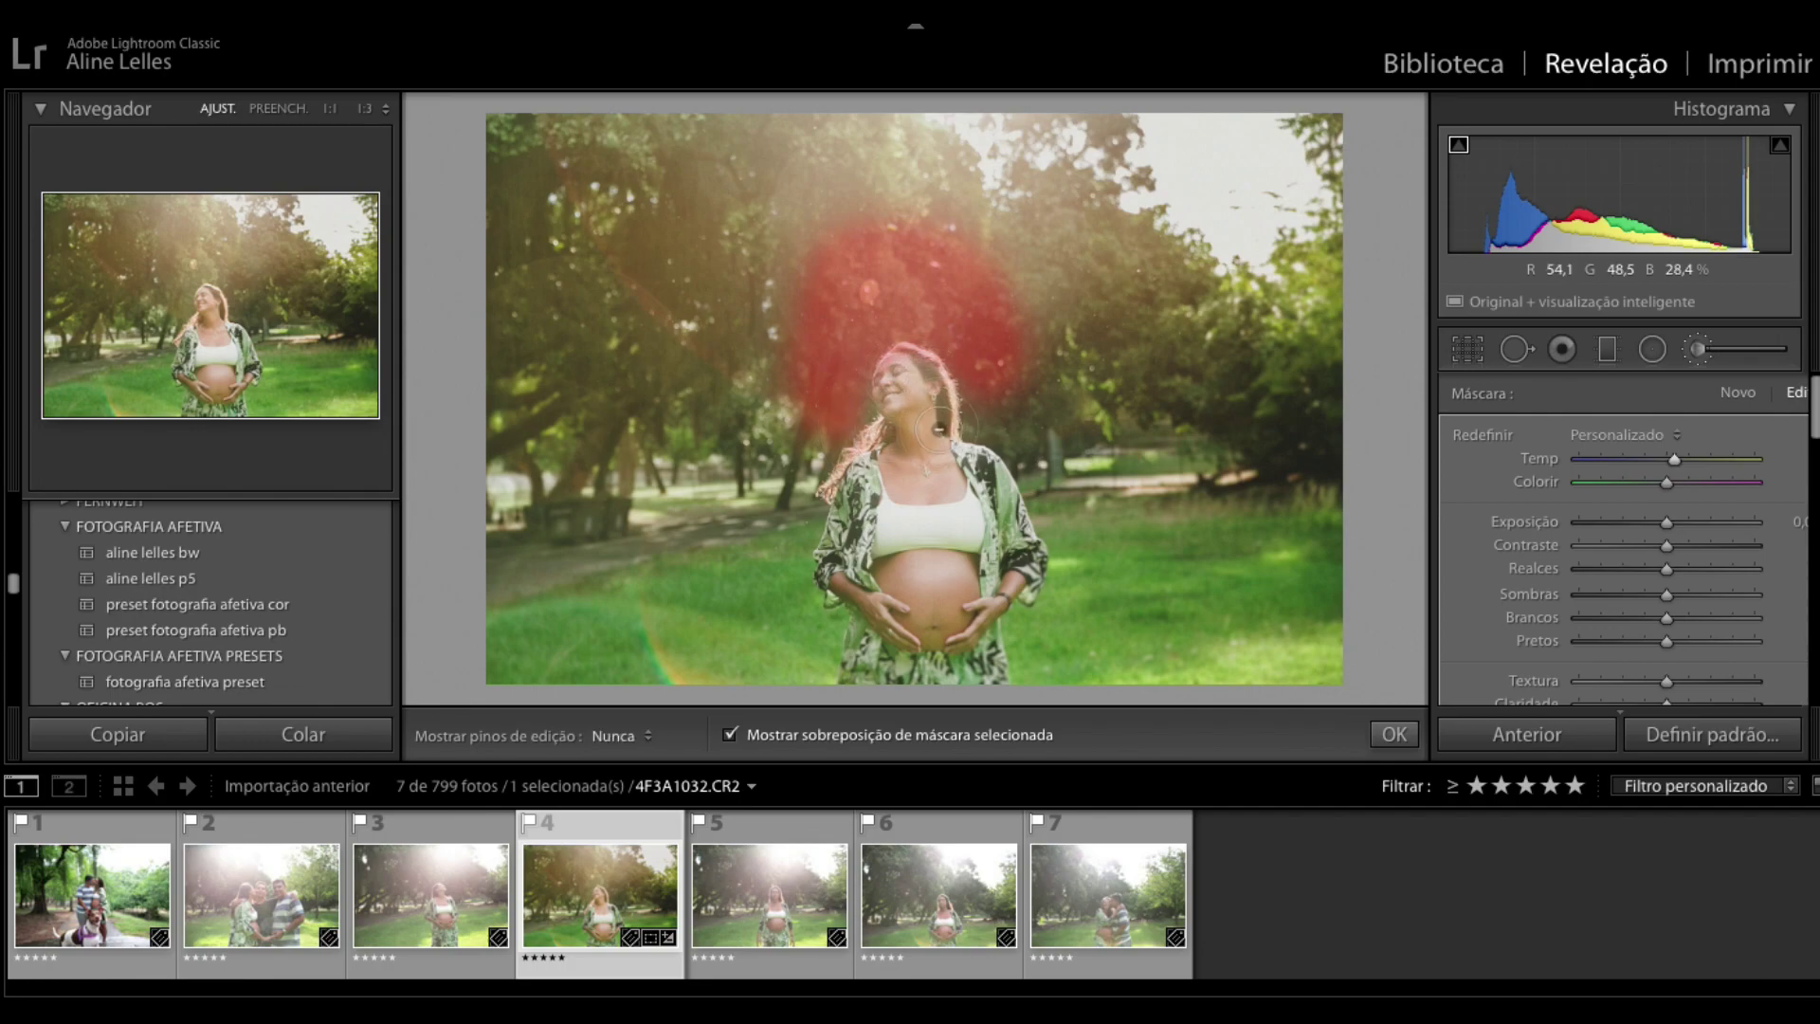
pyautogui.click(1698, 349)
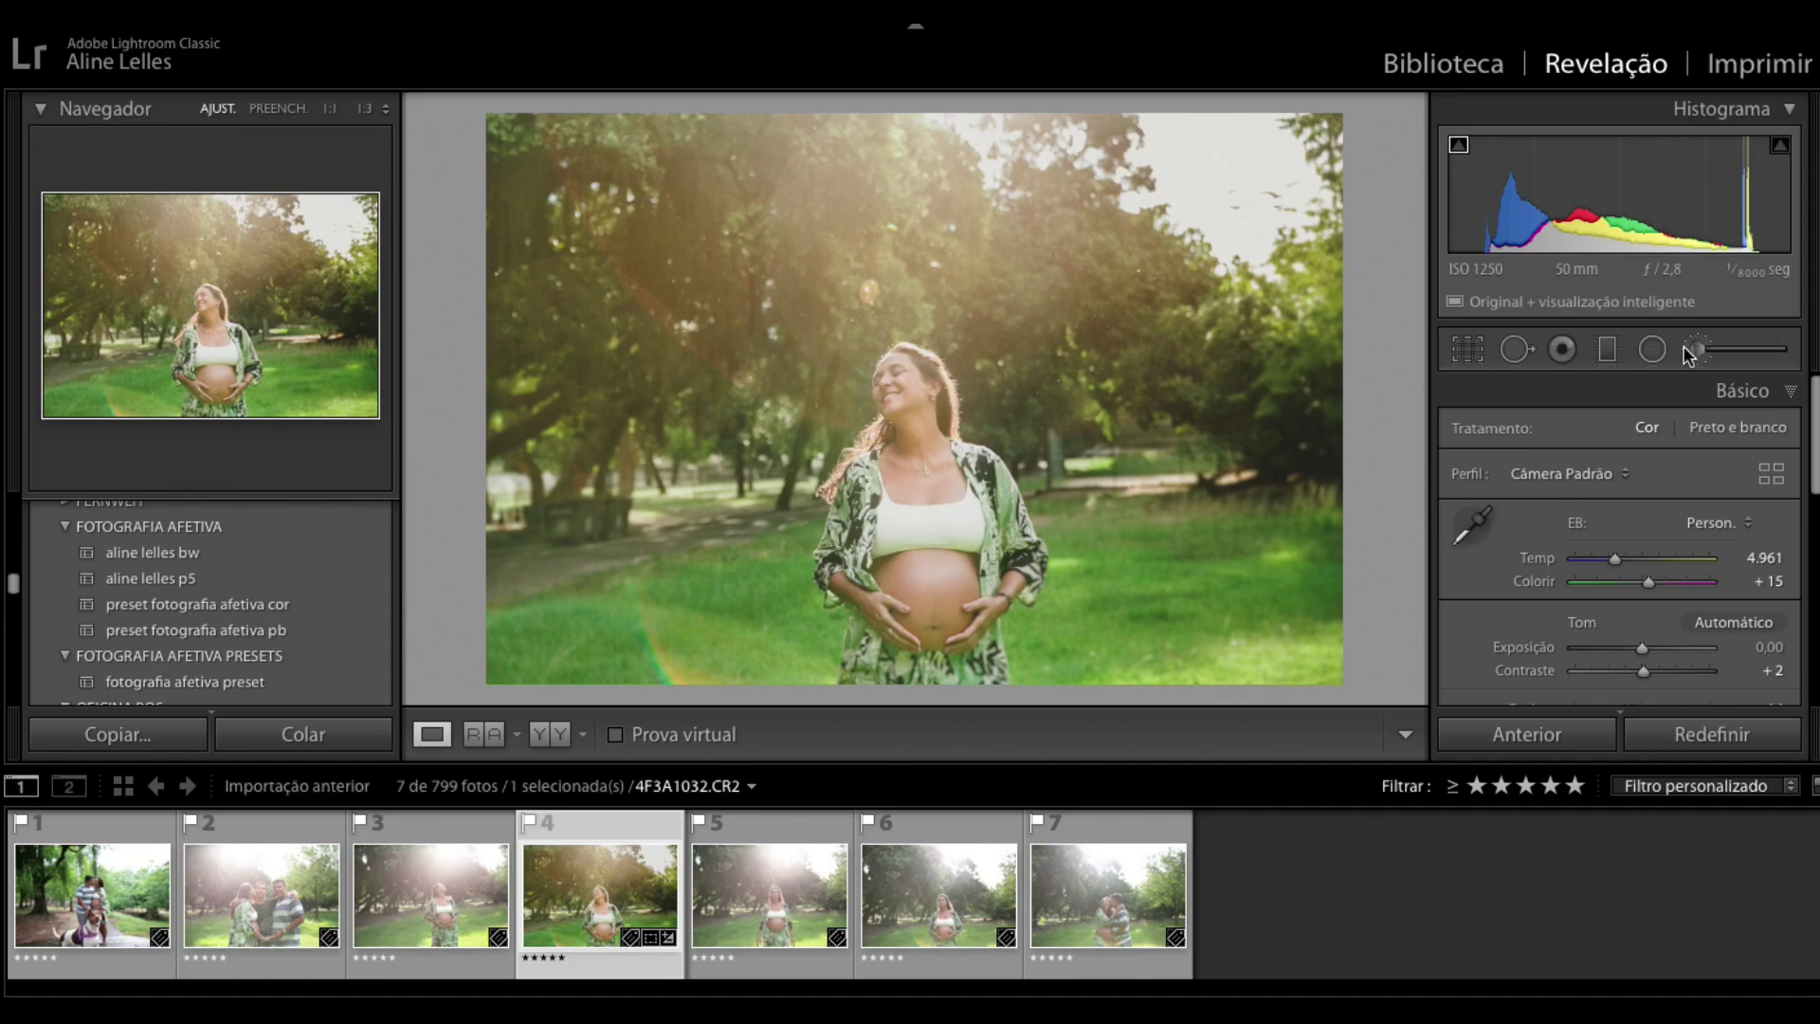
# Step: Check the placement of the graduated filters, and set the photo's overall Pretos to −56
pyautogui.click(1612, 350)
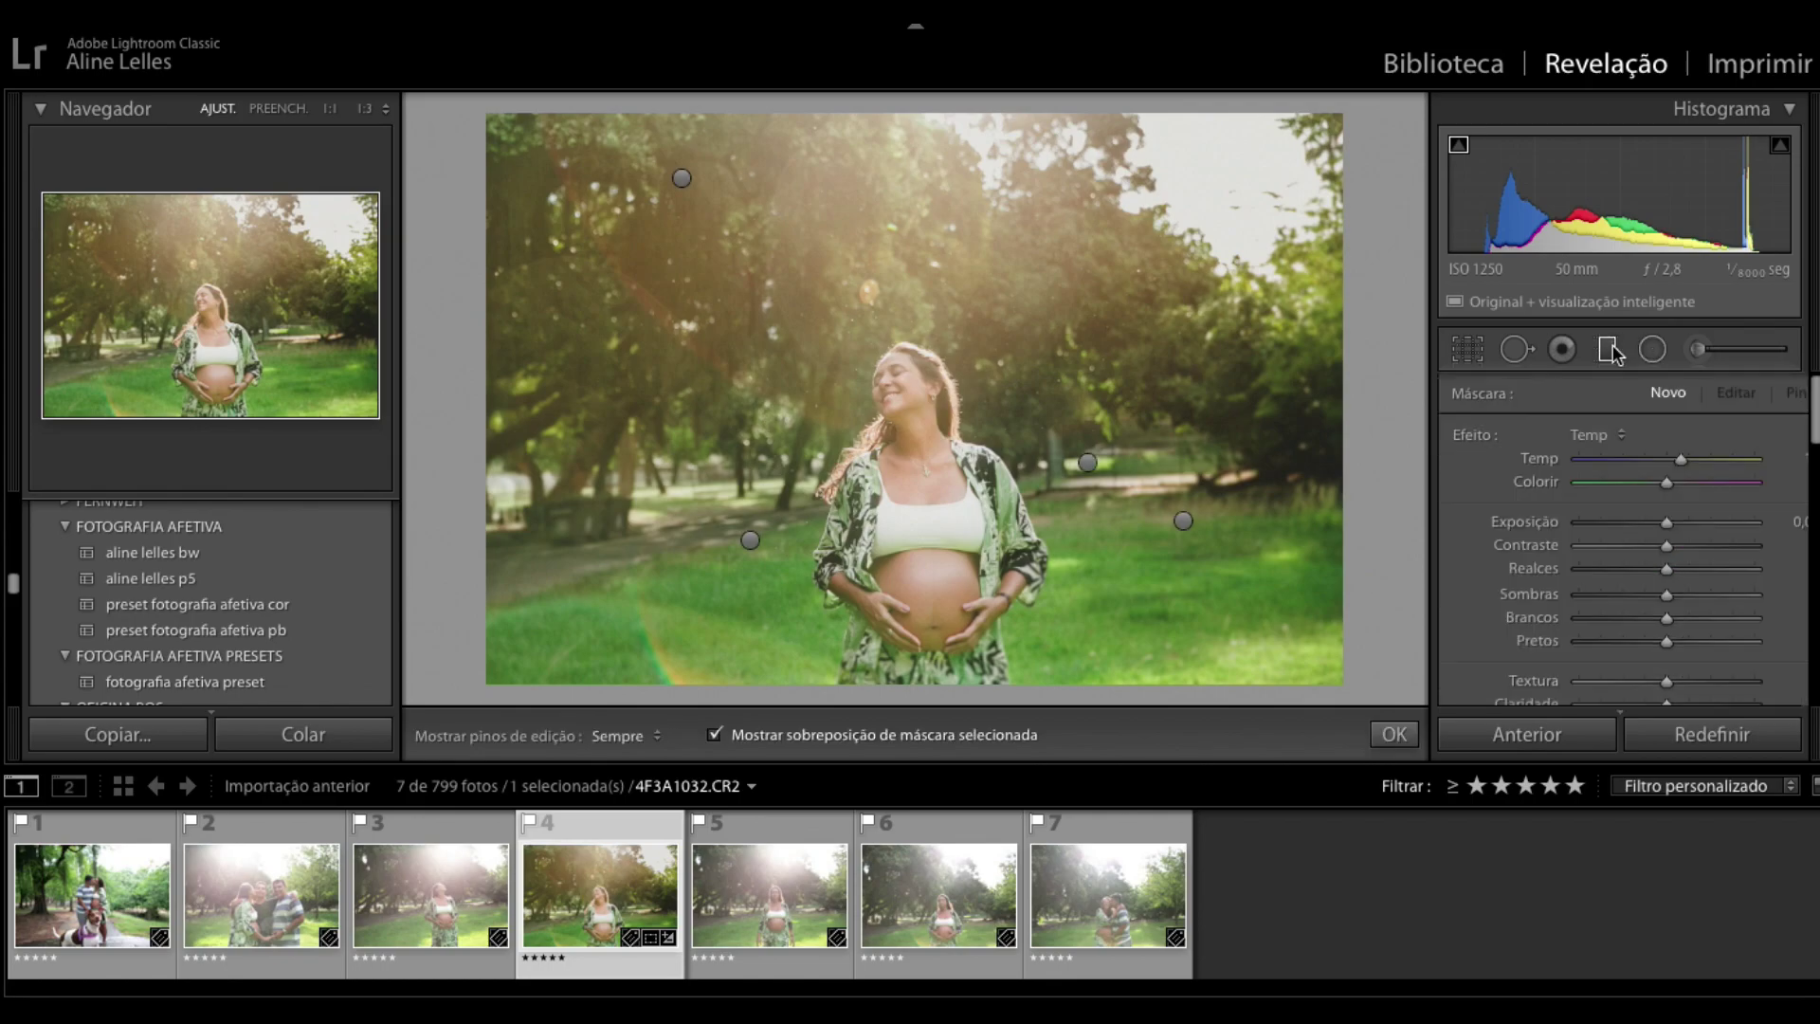
pyautogui.click(1609, 352)
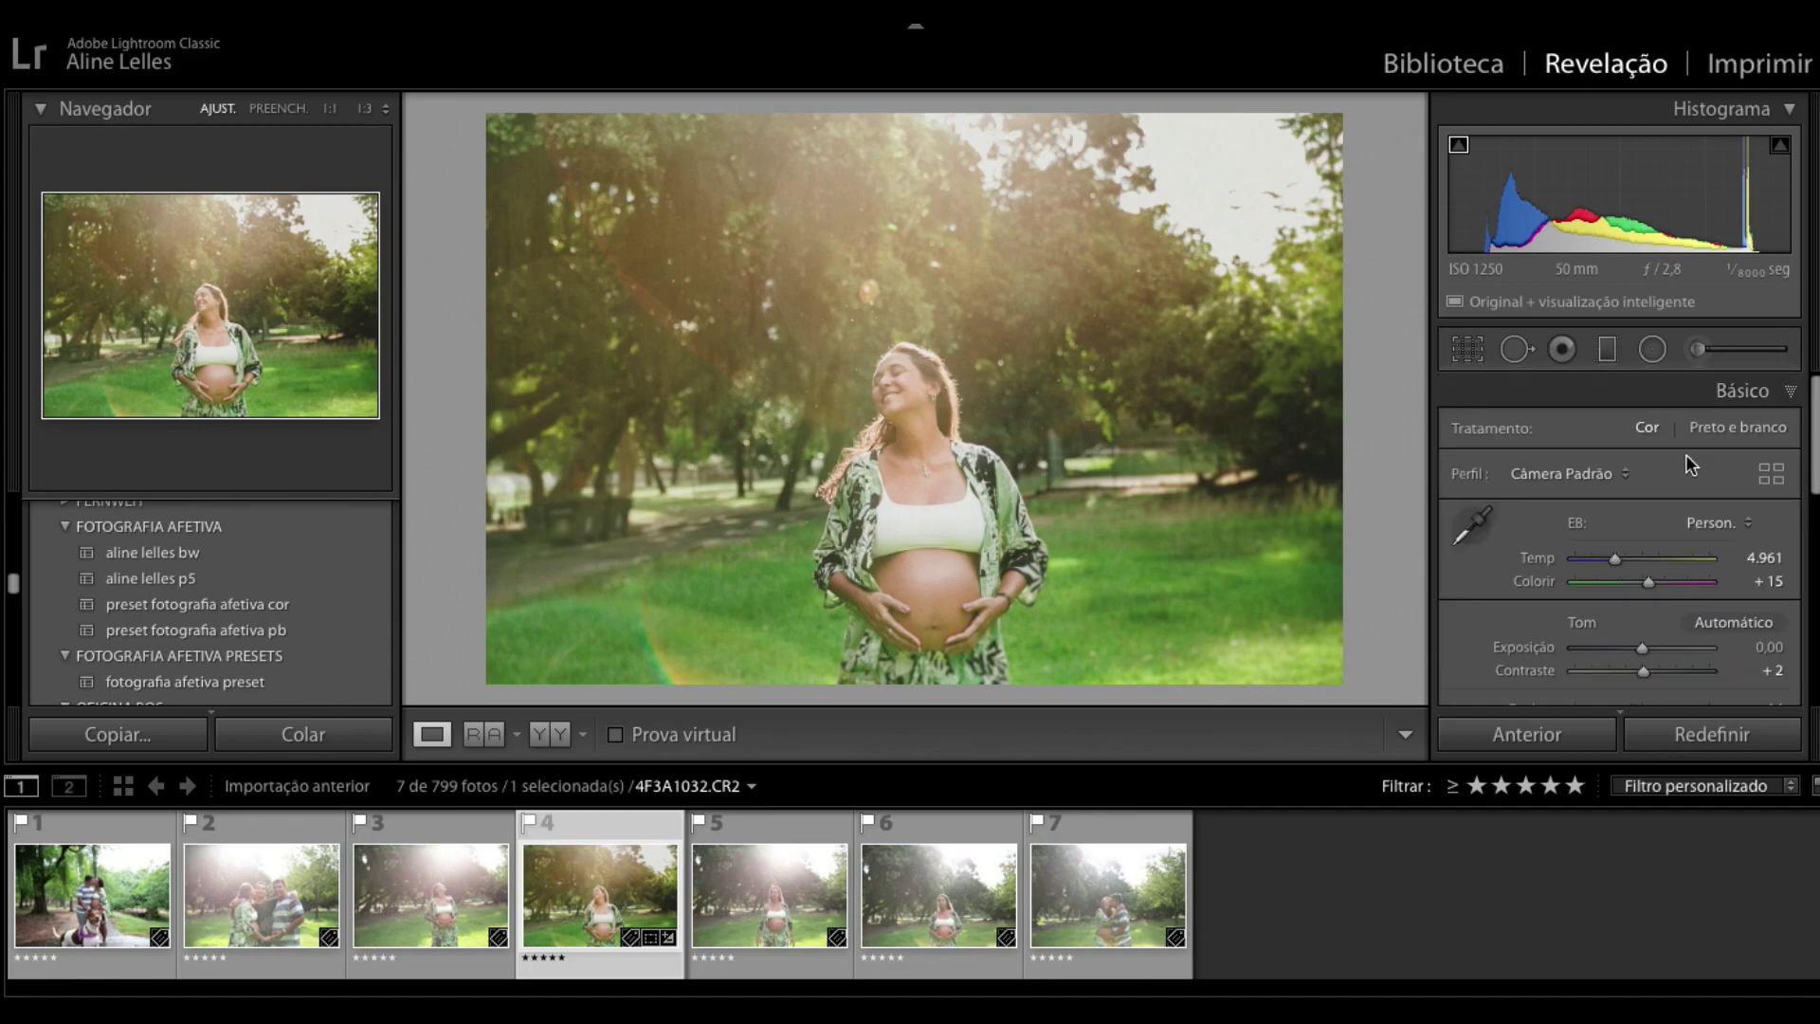
pyautogui.scroll(-2, 1621, 492)
pyautogui.scroll(-1, 1622, 491)
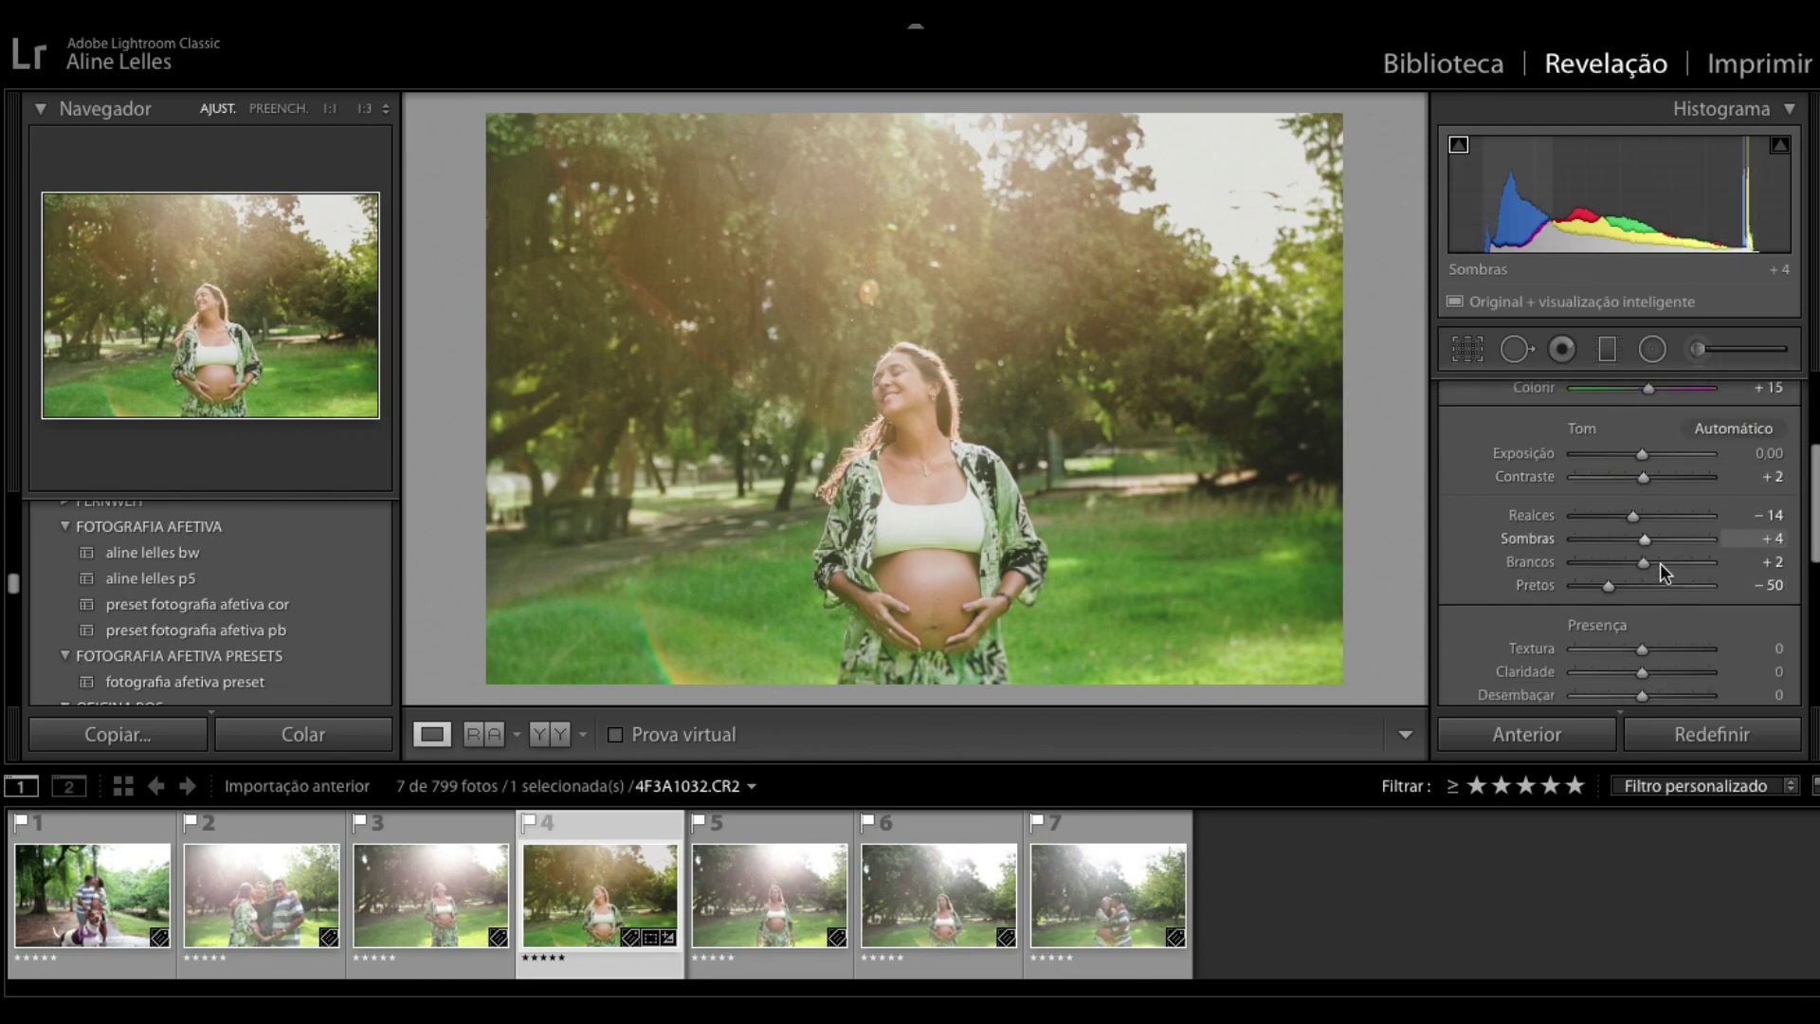
pyautogui.moveTo(1610, 587); pyautogui.dragTo(1607, 587)
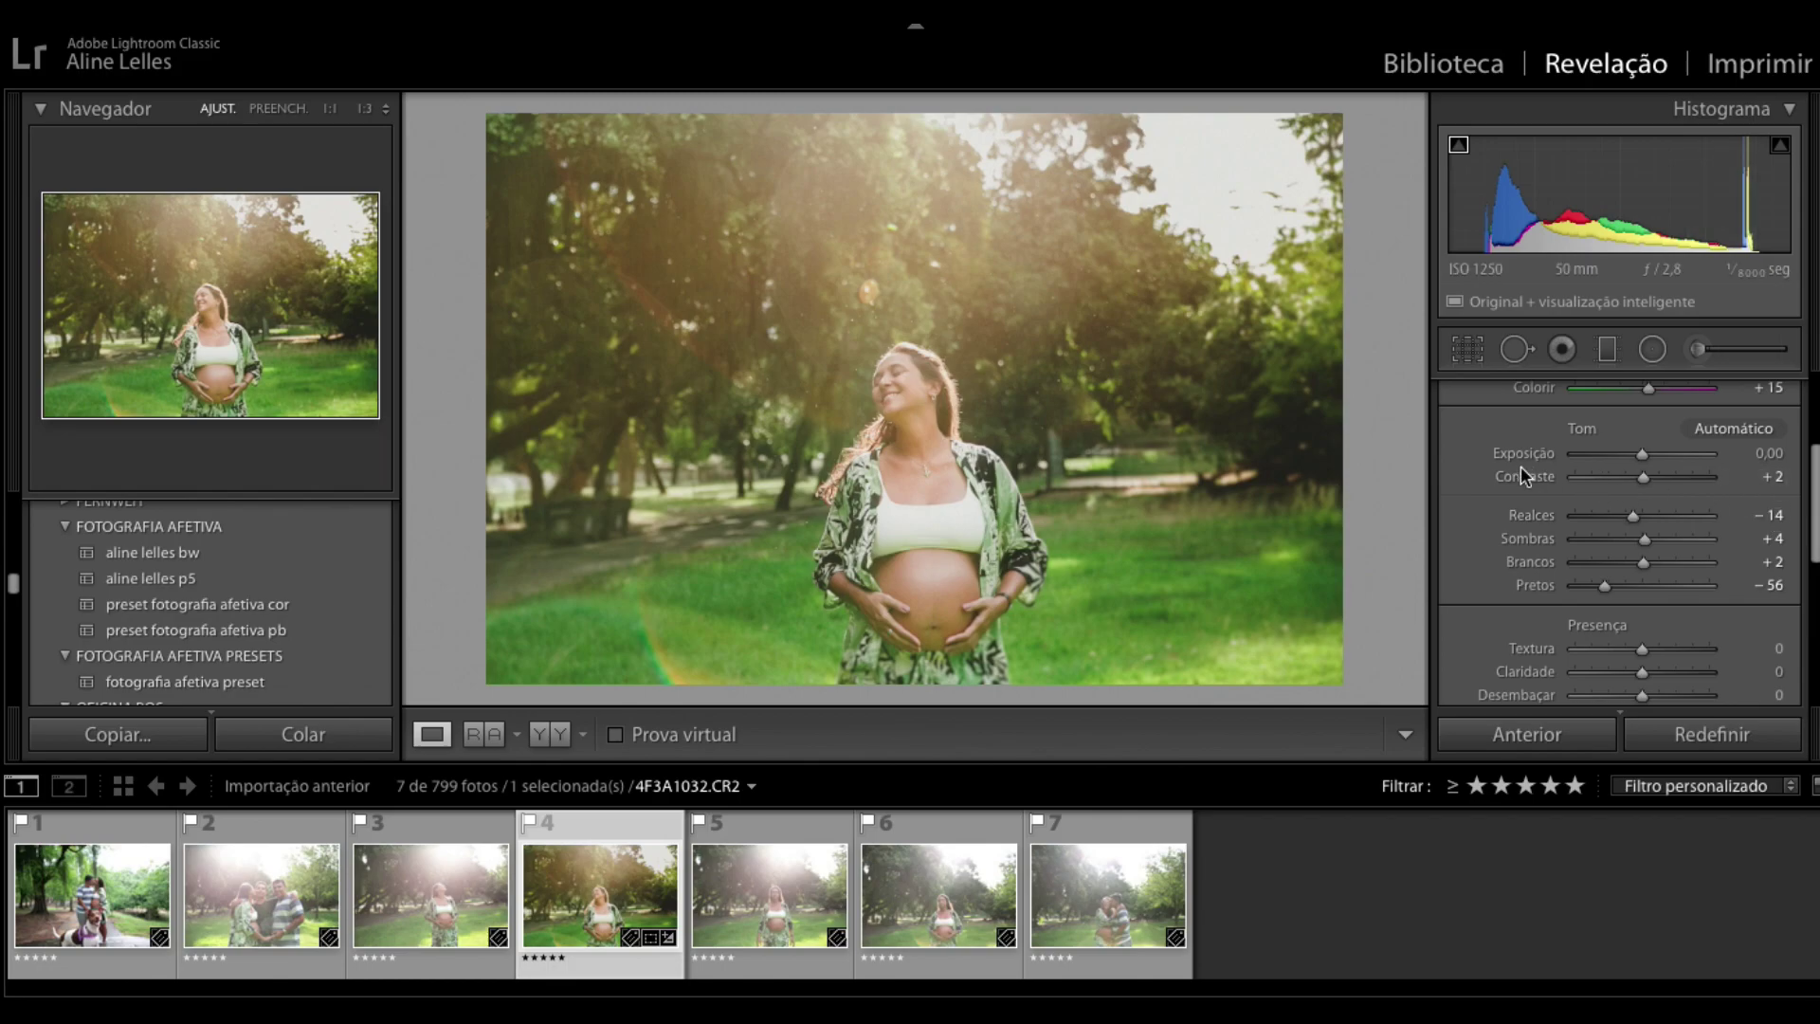
# Step: Compare the photo before and after editing side by side with the surroundings blacked out, and label it Vermelho
pyautogui.press('y')
pyautogui.hotkey('shift', 'Tab')
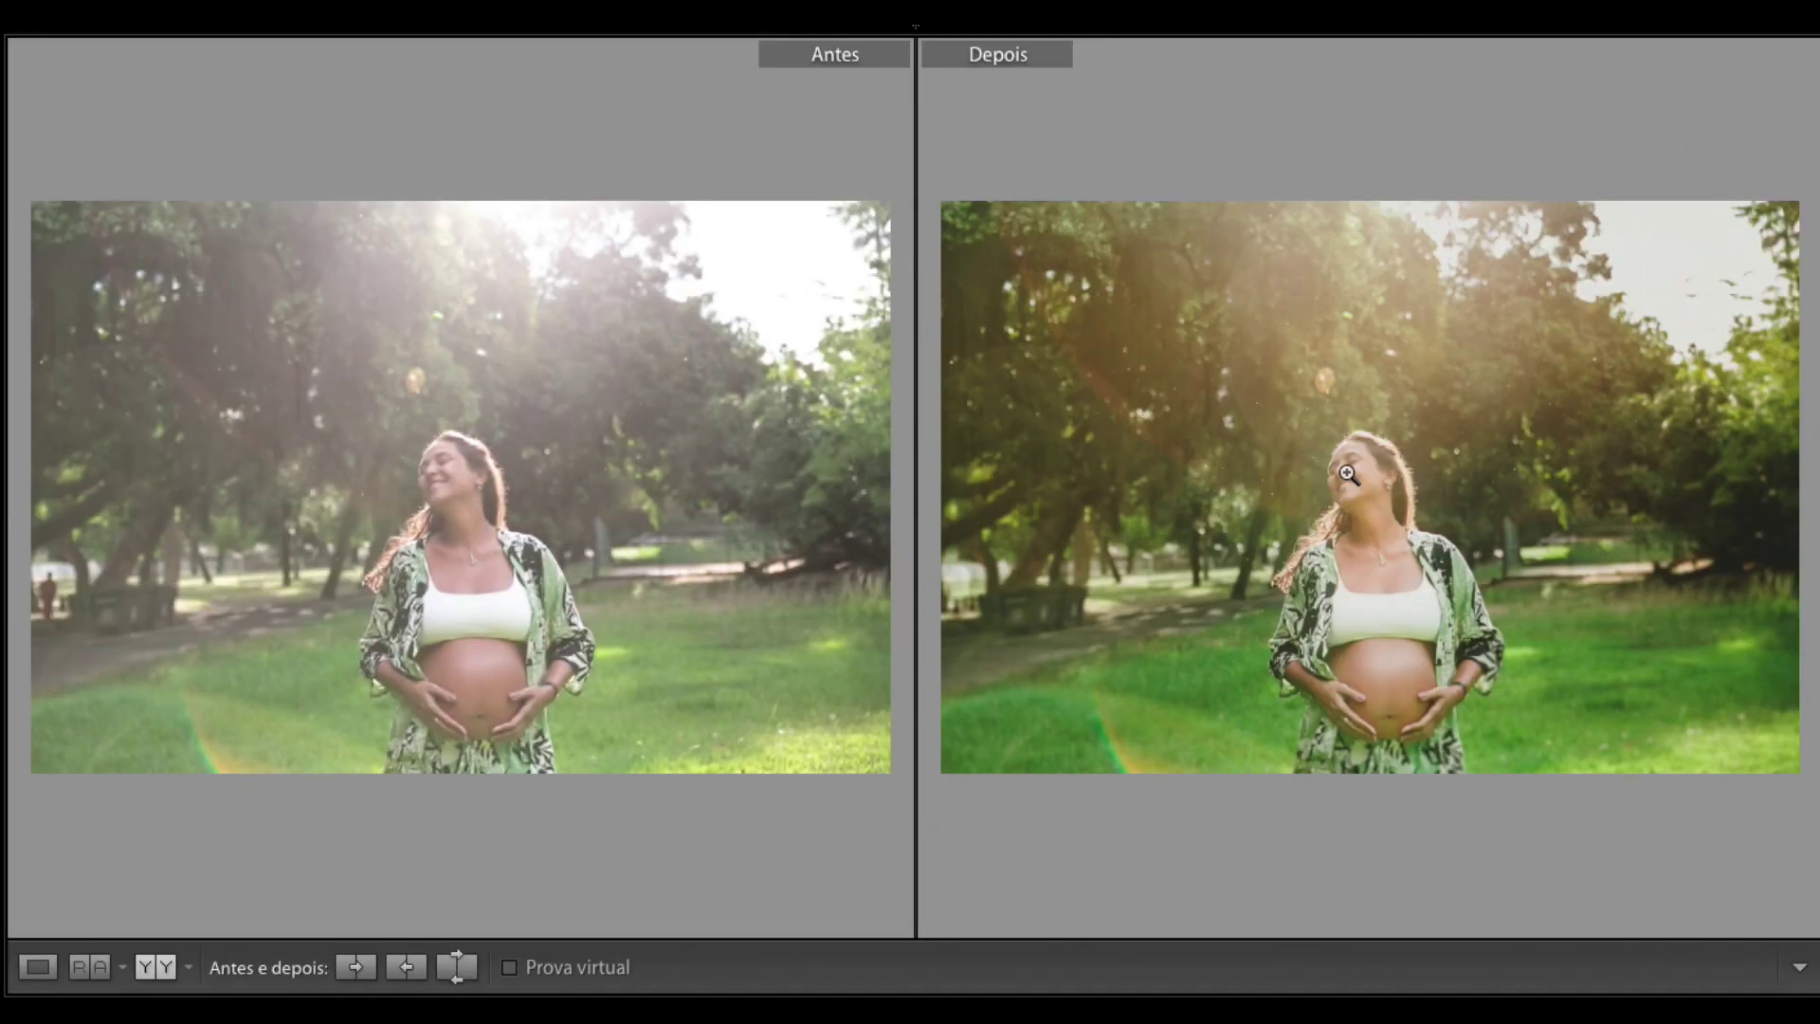
pyautogui.press('l')
pyautogui.press('l')
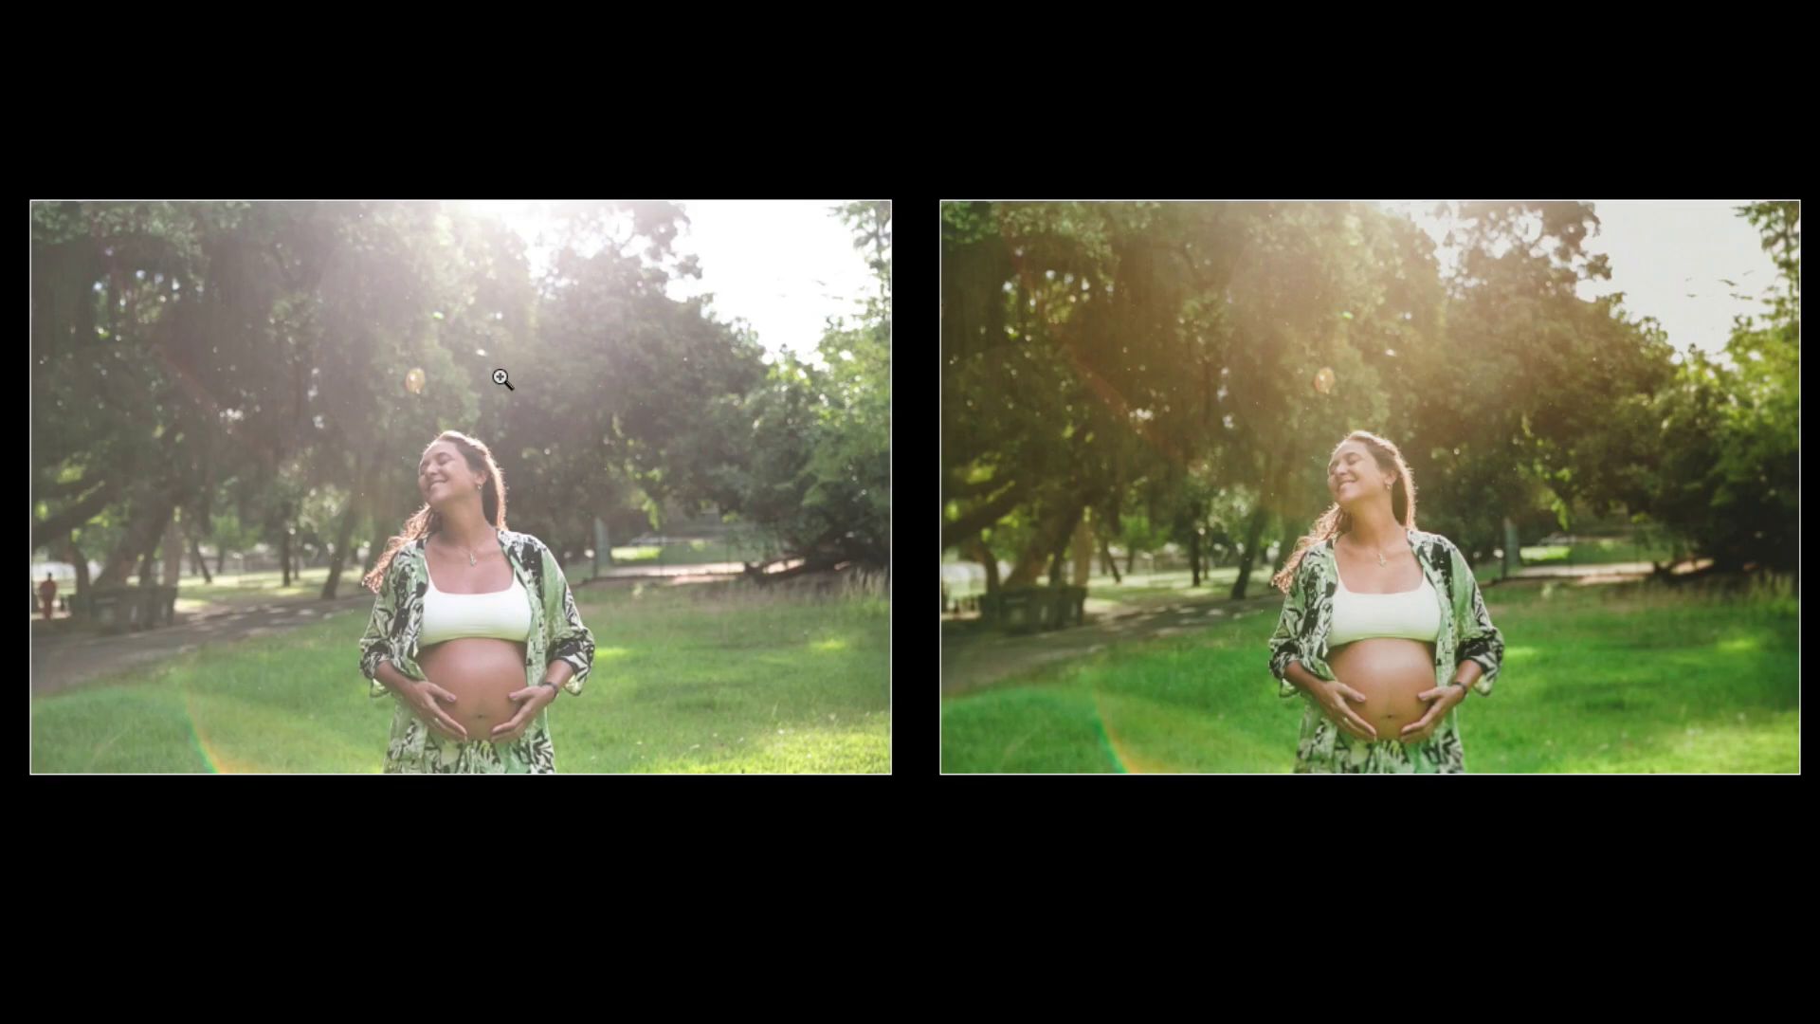
pyautogui.press('l')
pyautogui.press('y')
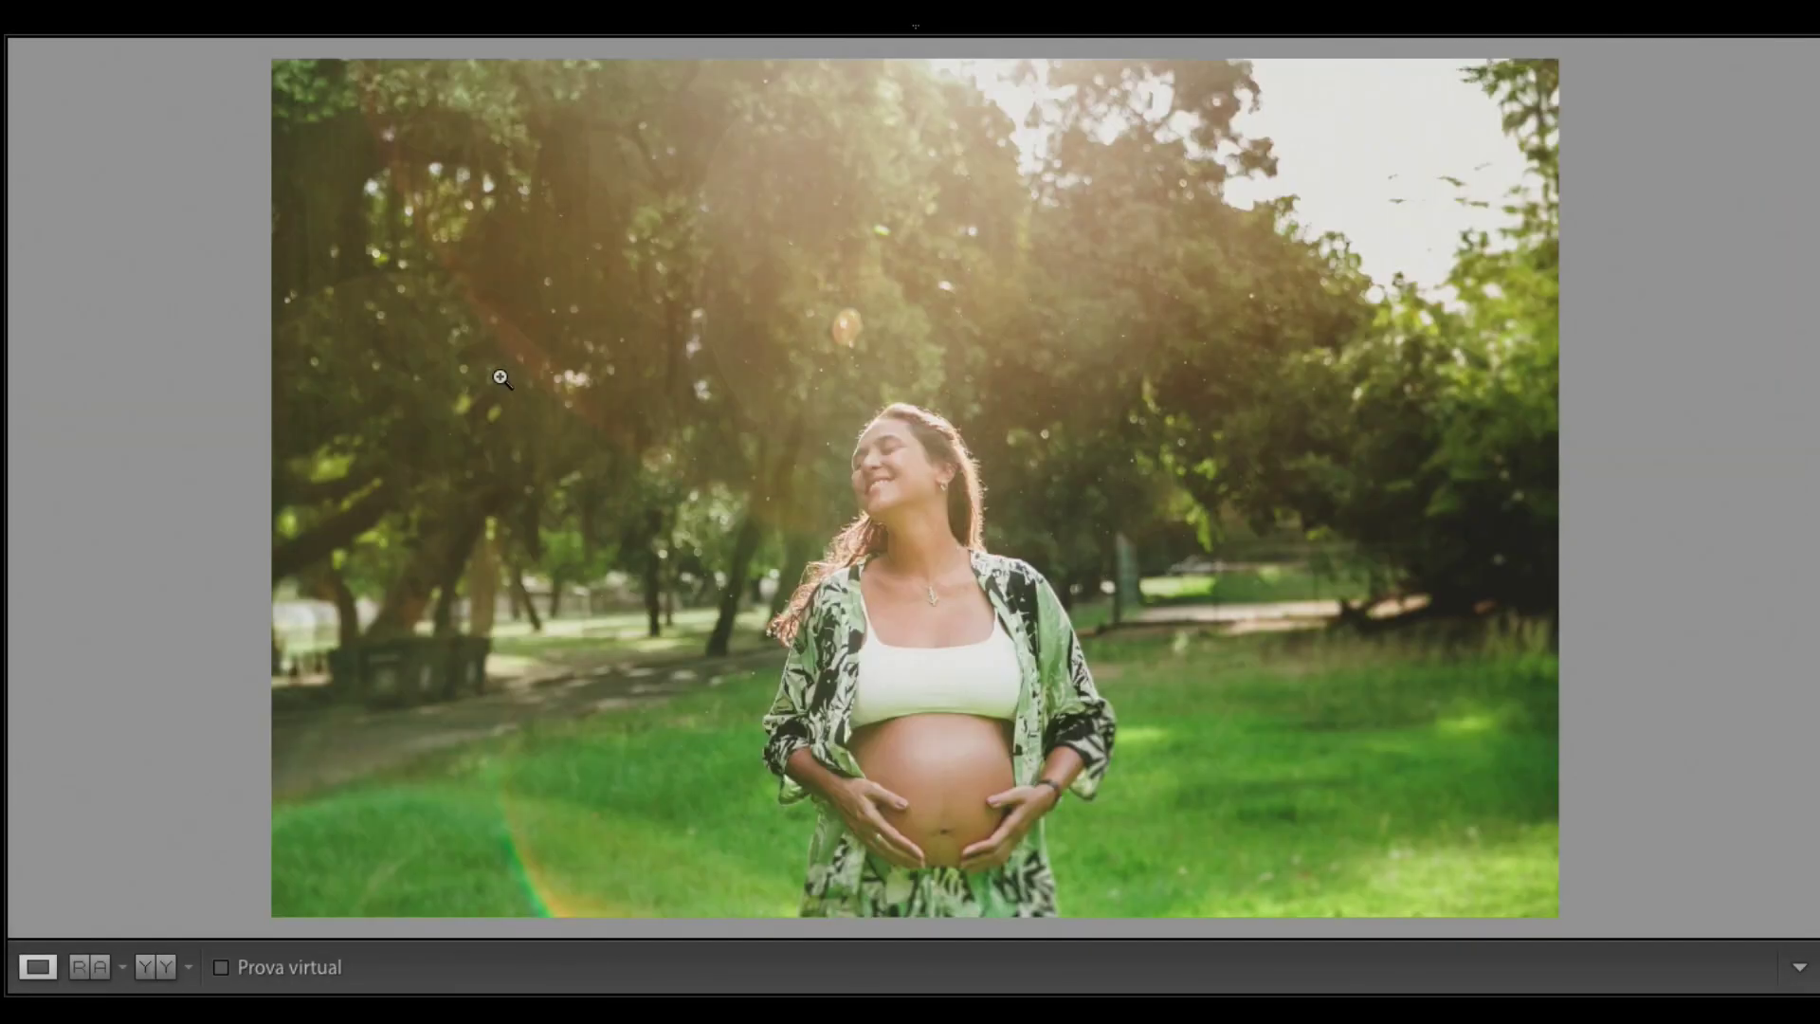
pyautogui.hotkey('shift', 'Tab')
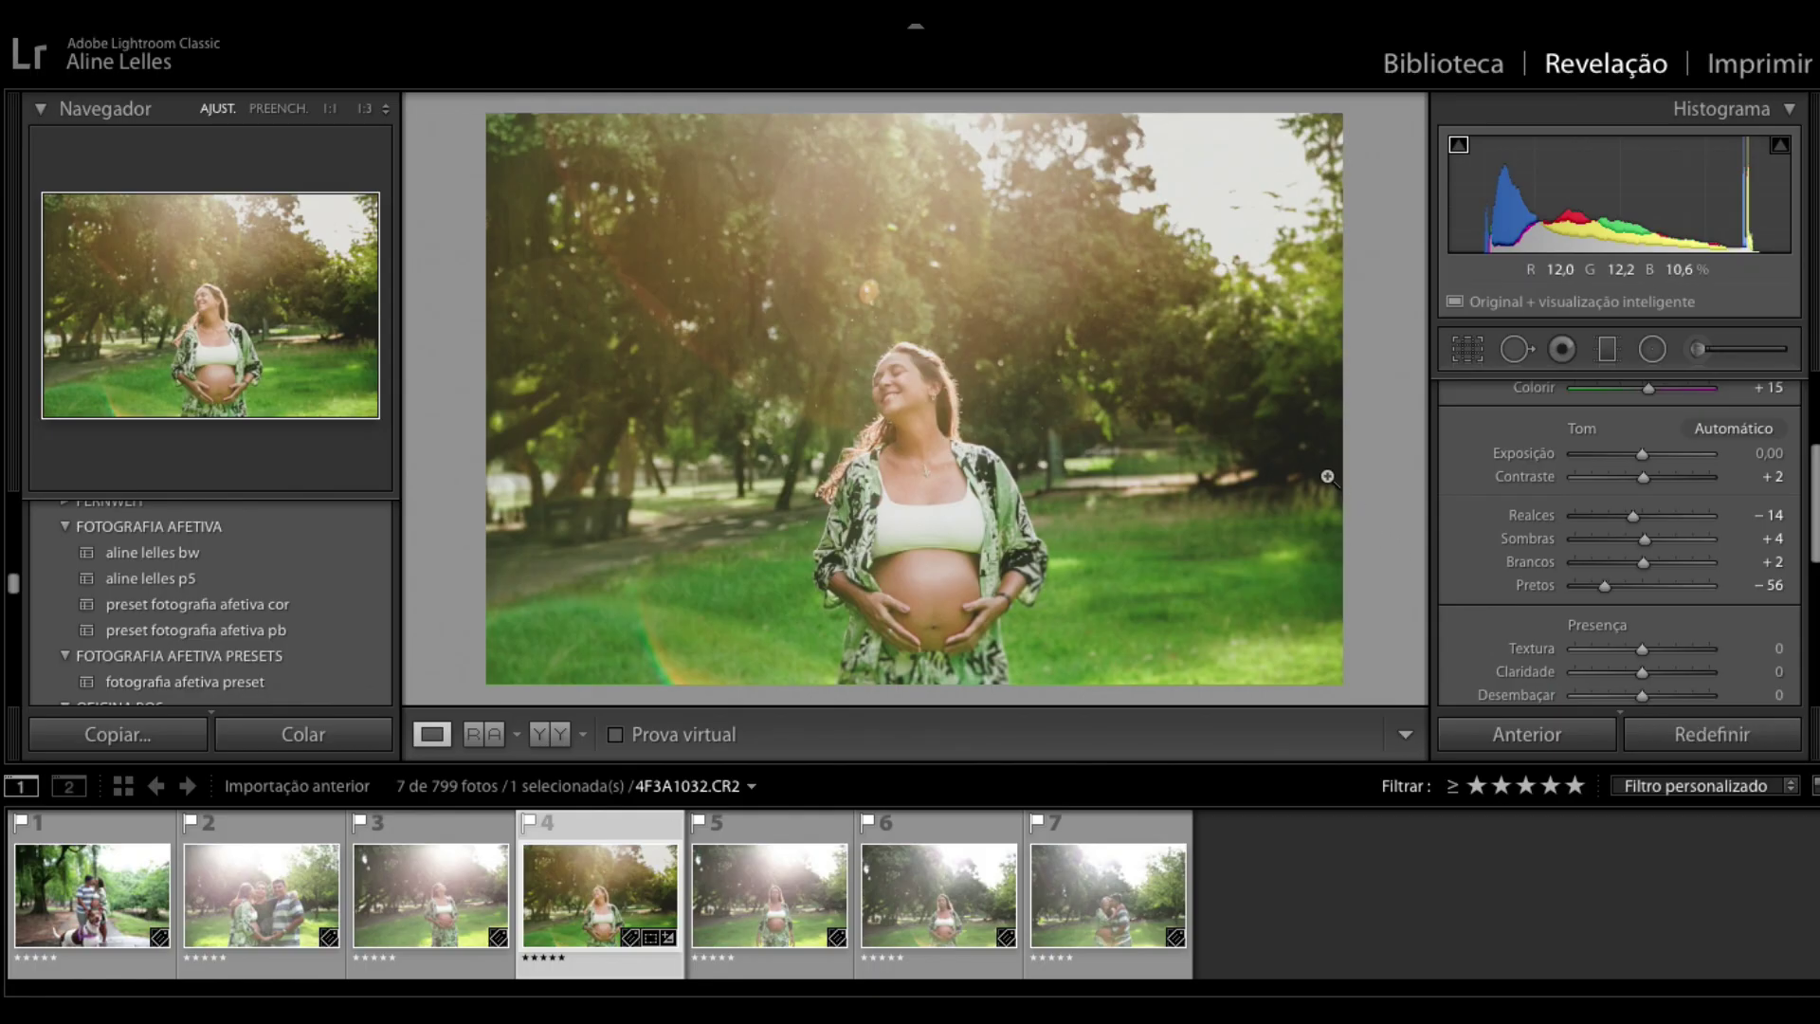
pyautogui.press('6')
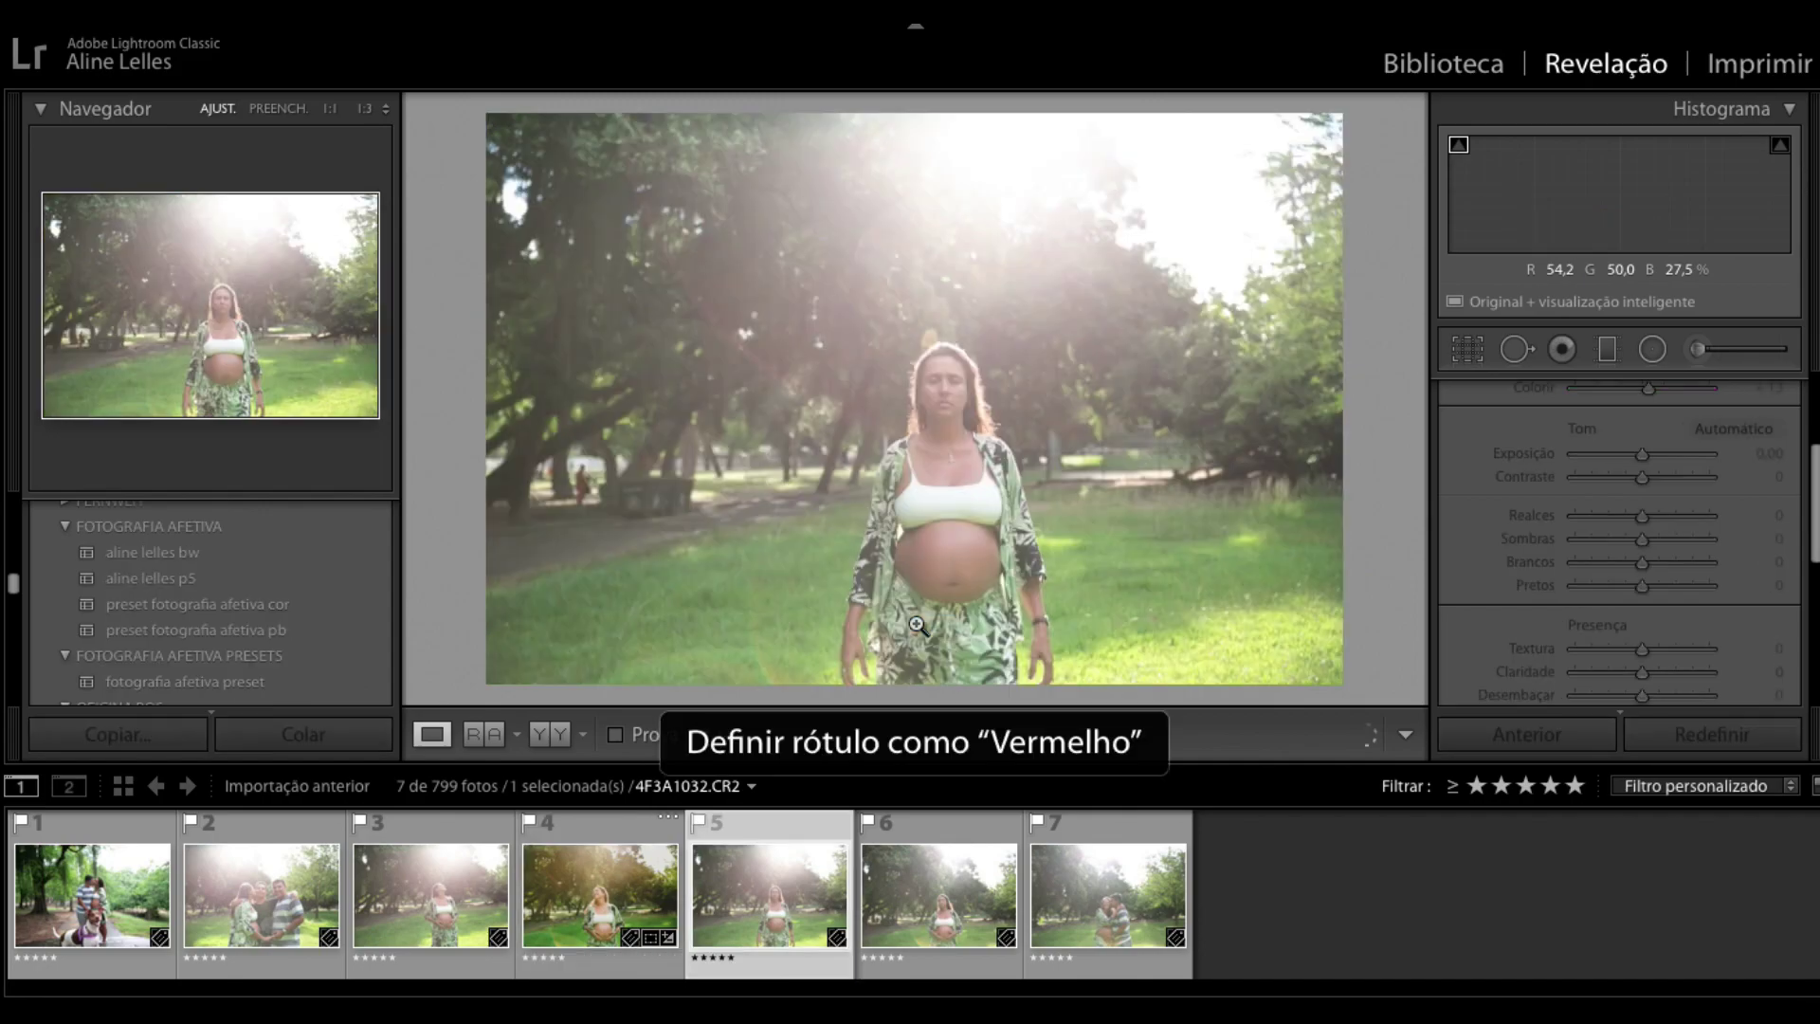
# Step: Browse the filtered photos from the first to the seventh, comparing the unedited shots with the edited maternity photo
pyautogui.click(112, 902)
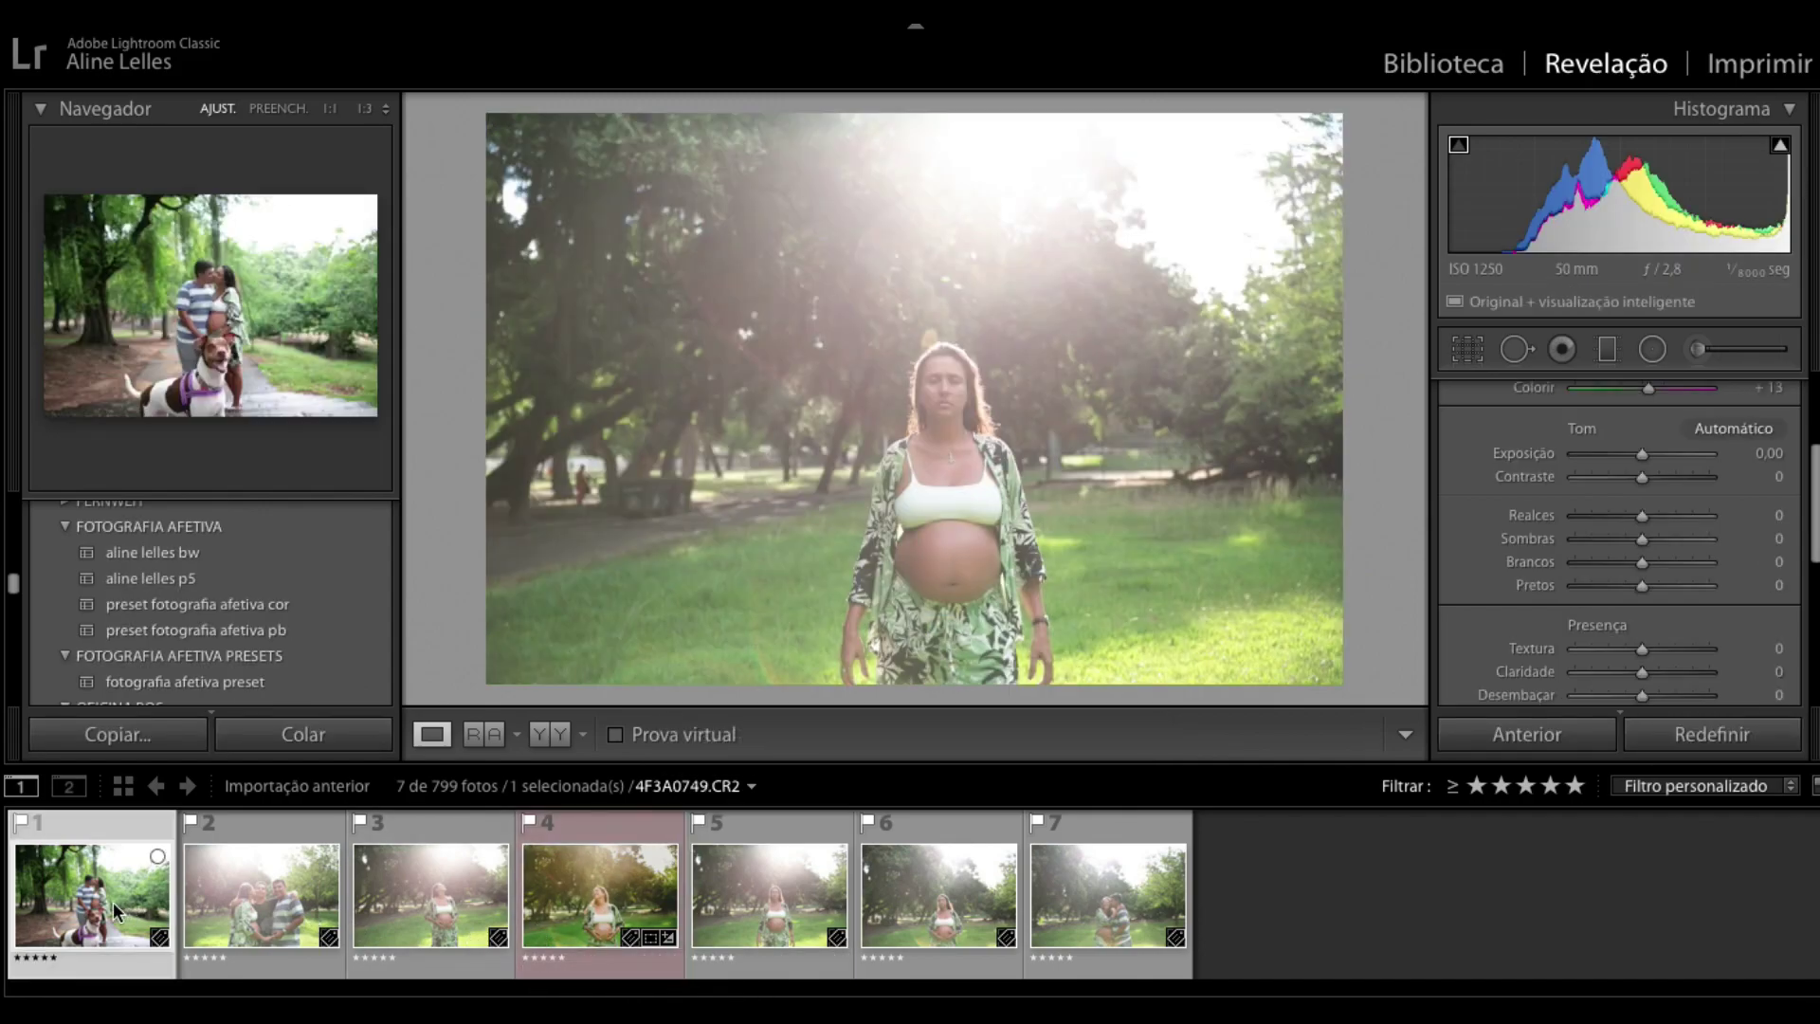
pyautogui.press('Right')
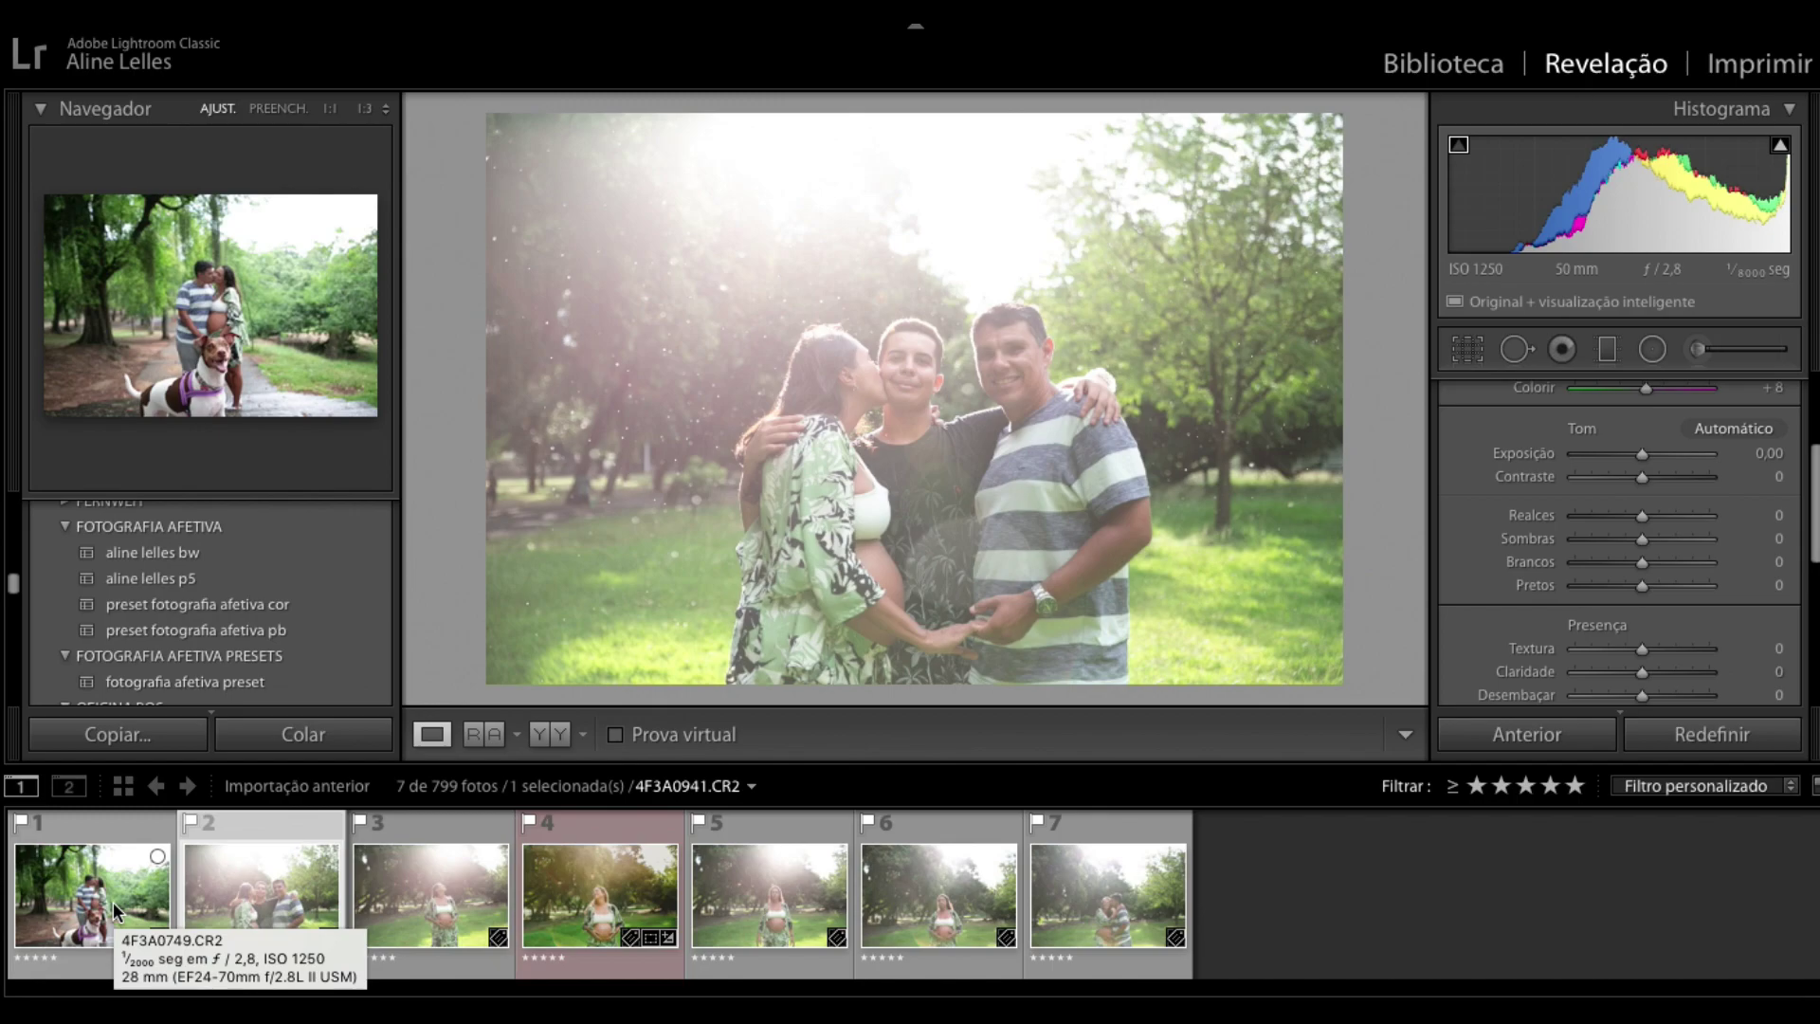
pyautogui.press('Right')
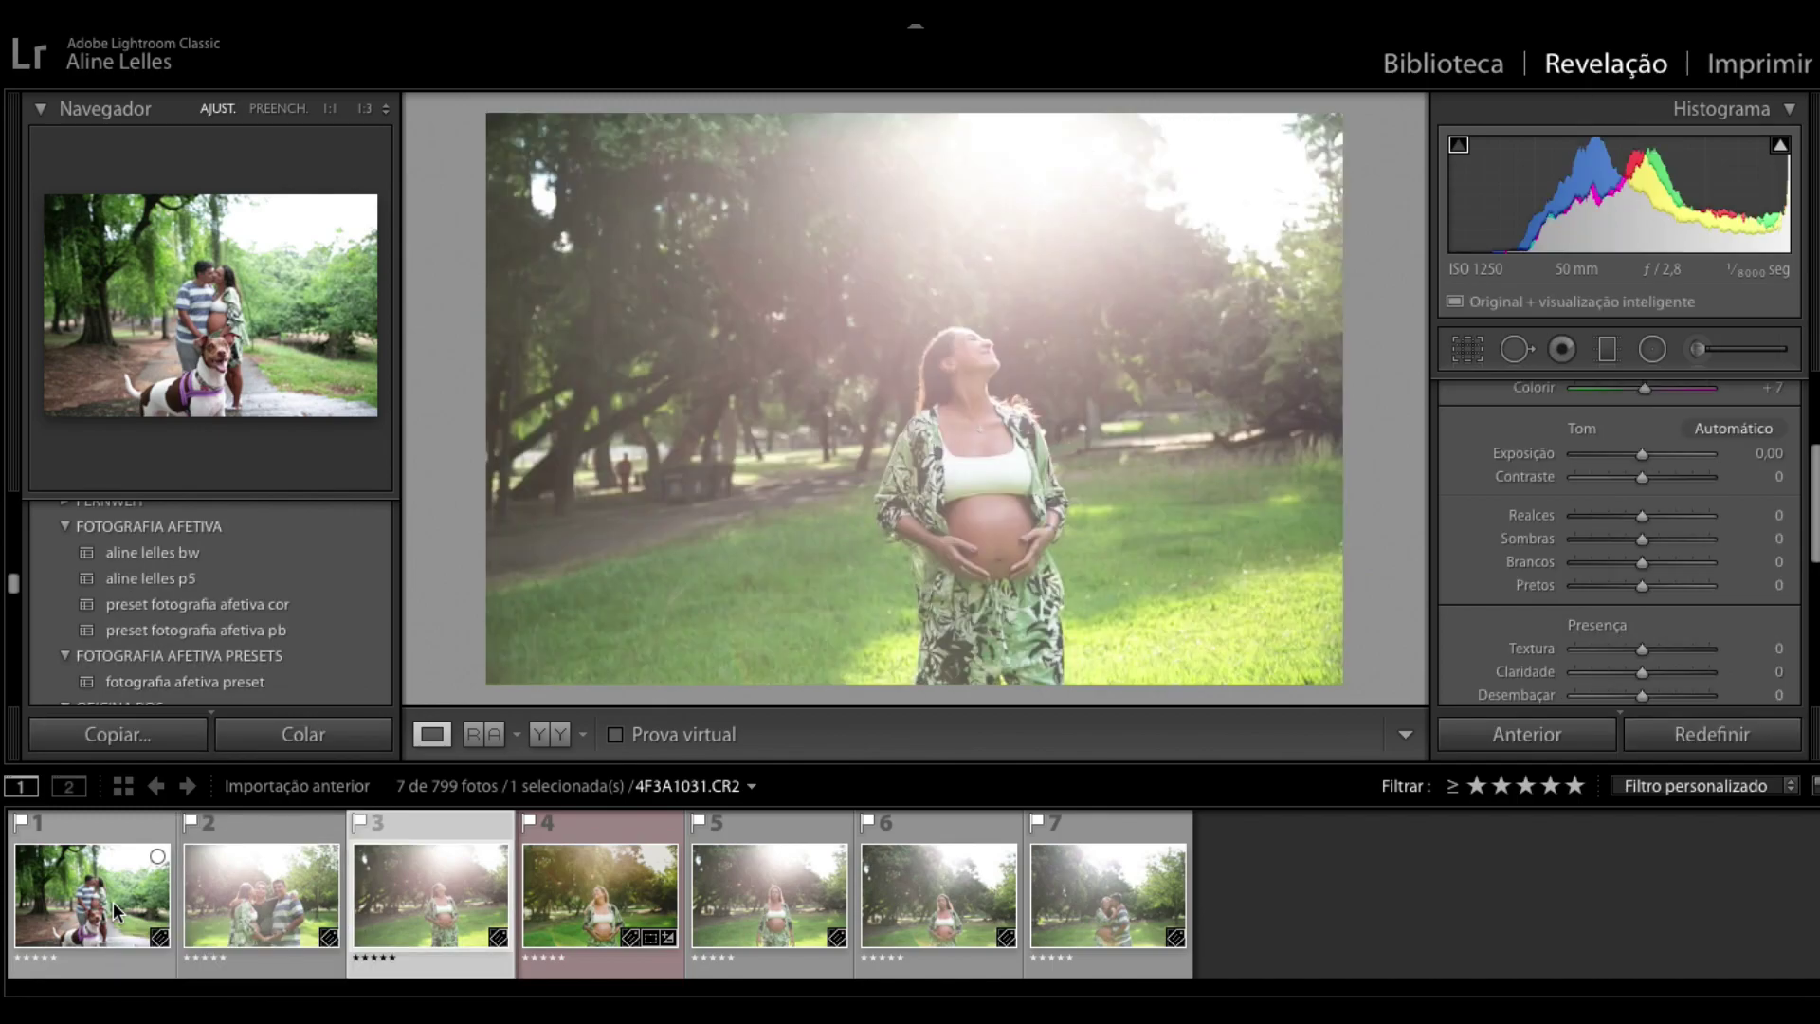
pyautogui.press('Right')
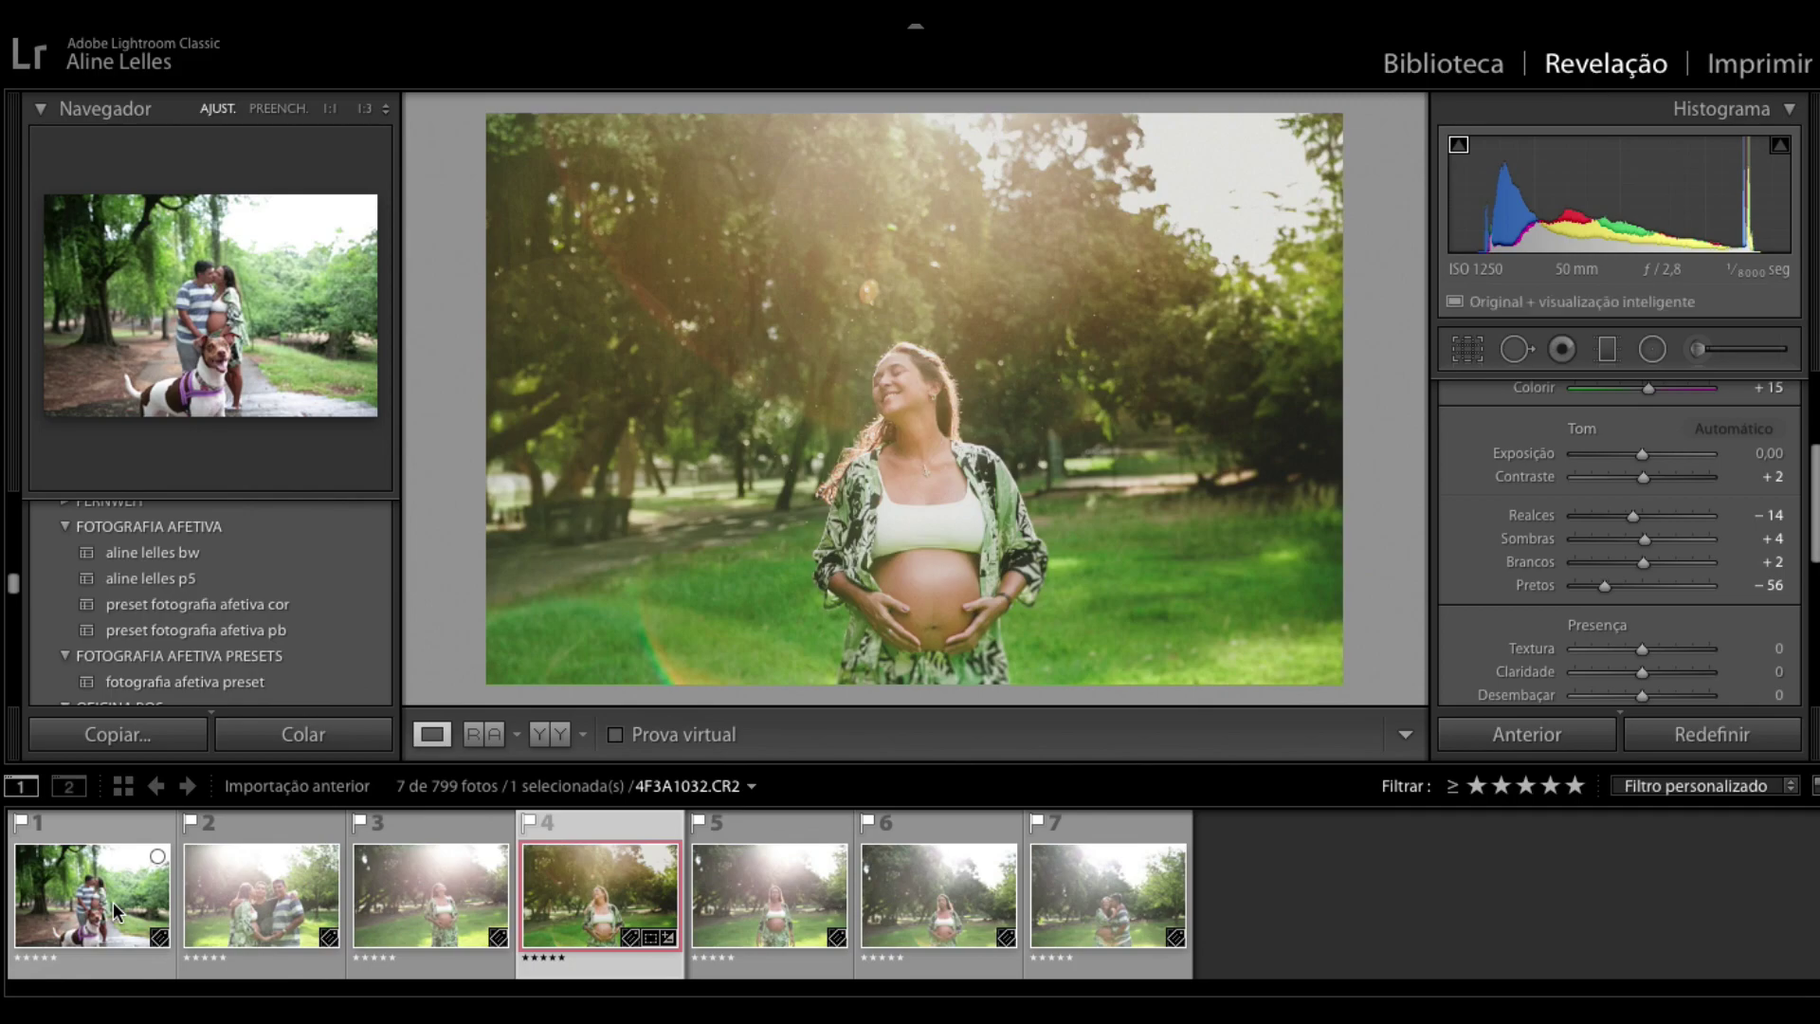
pyautogui.press('Left')
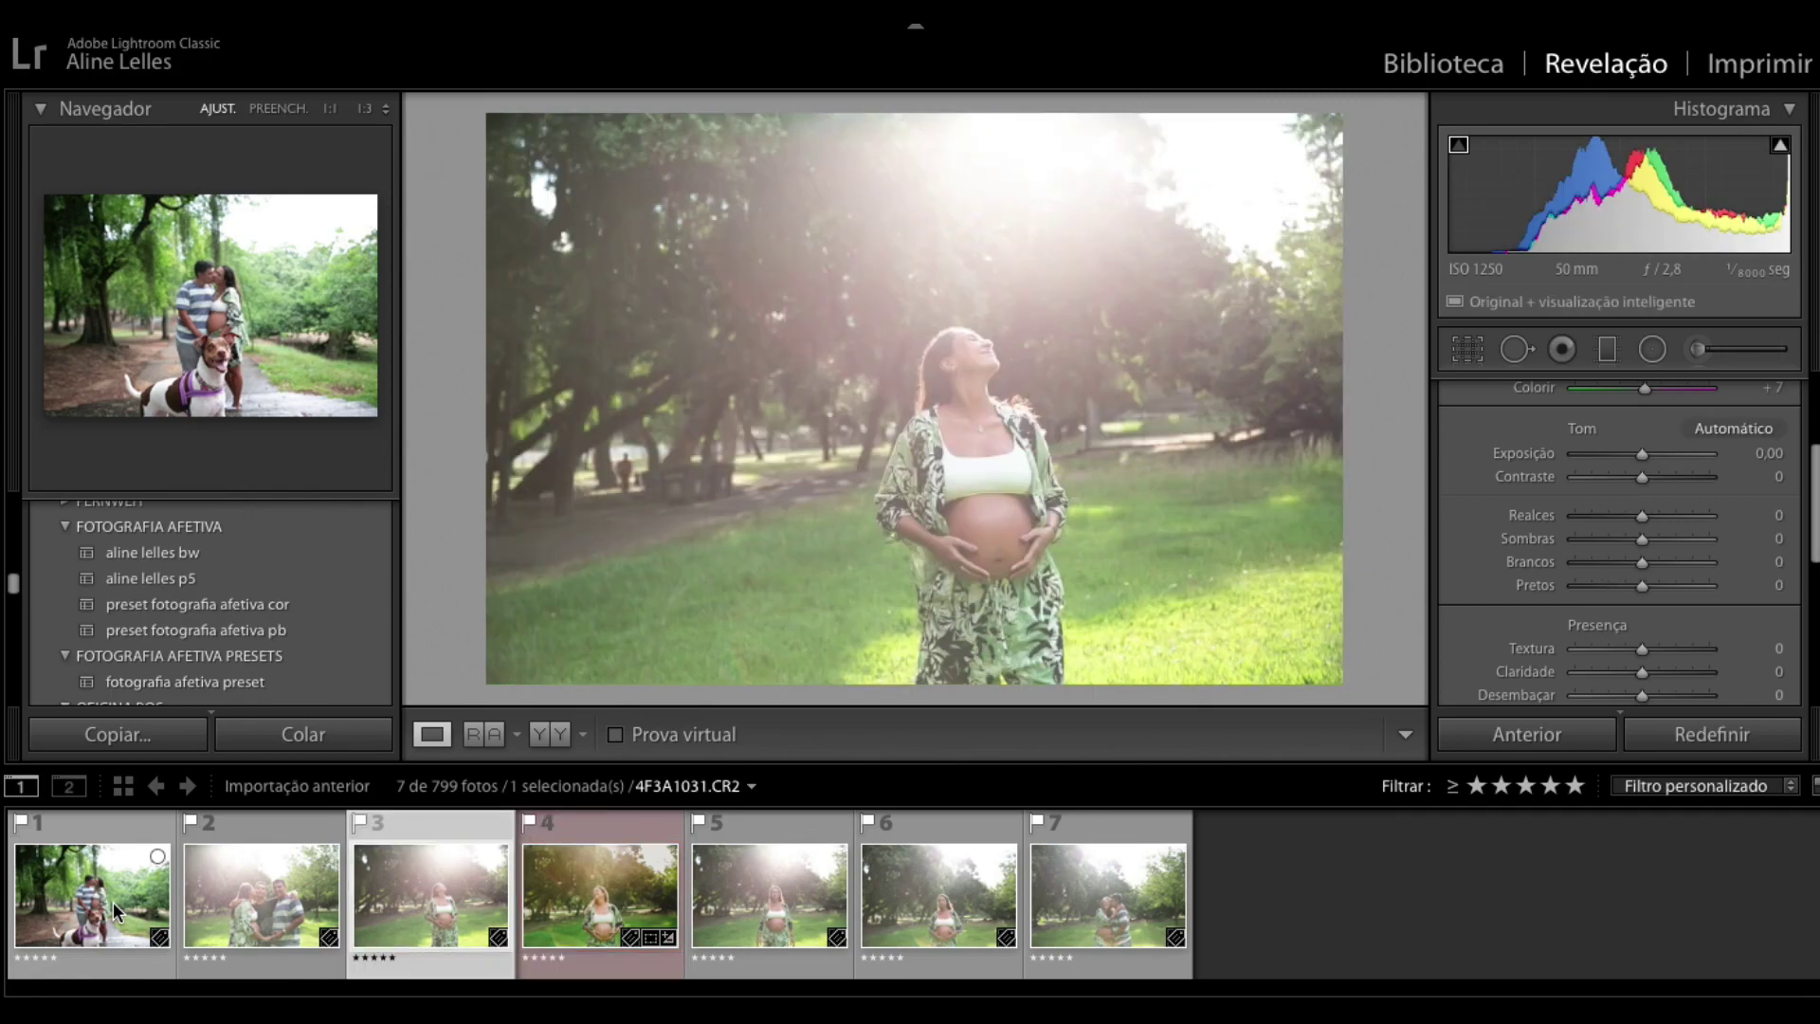
pyautogui.press('Right')
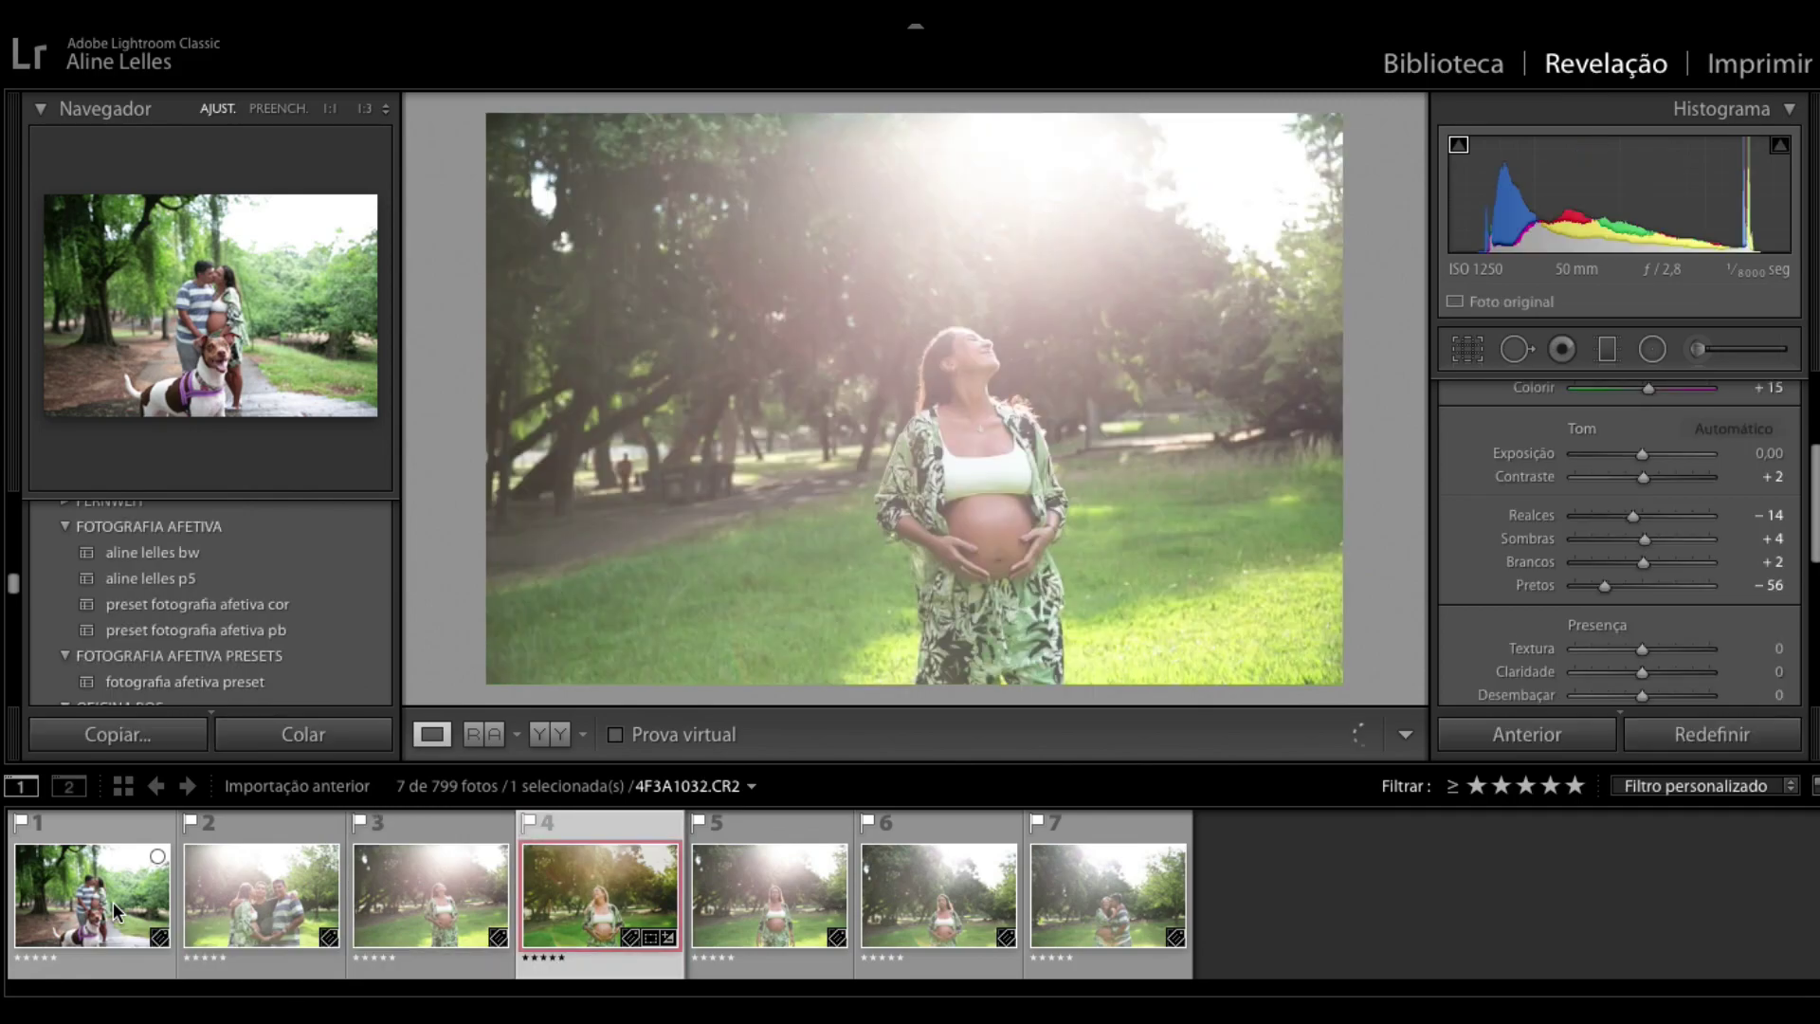
pyautogui.press('Right')
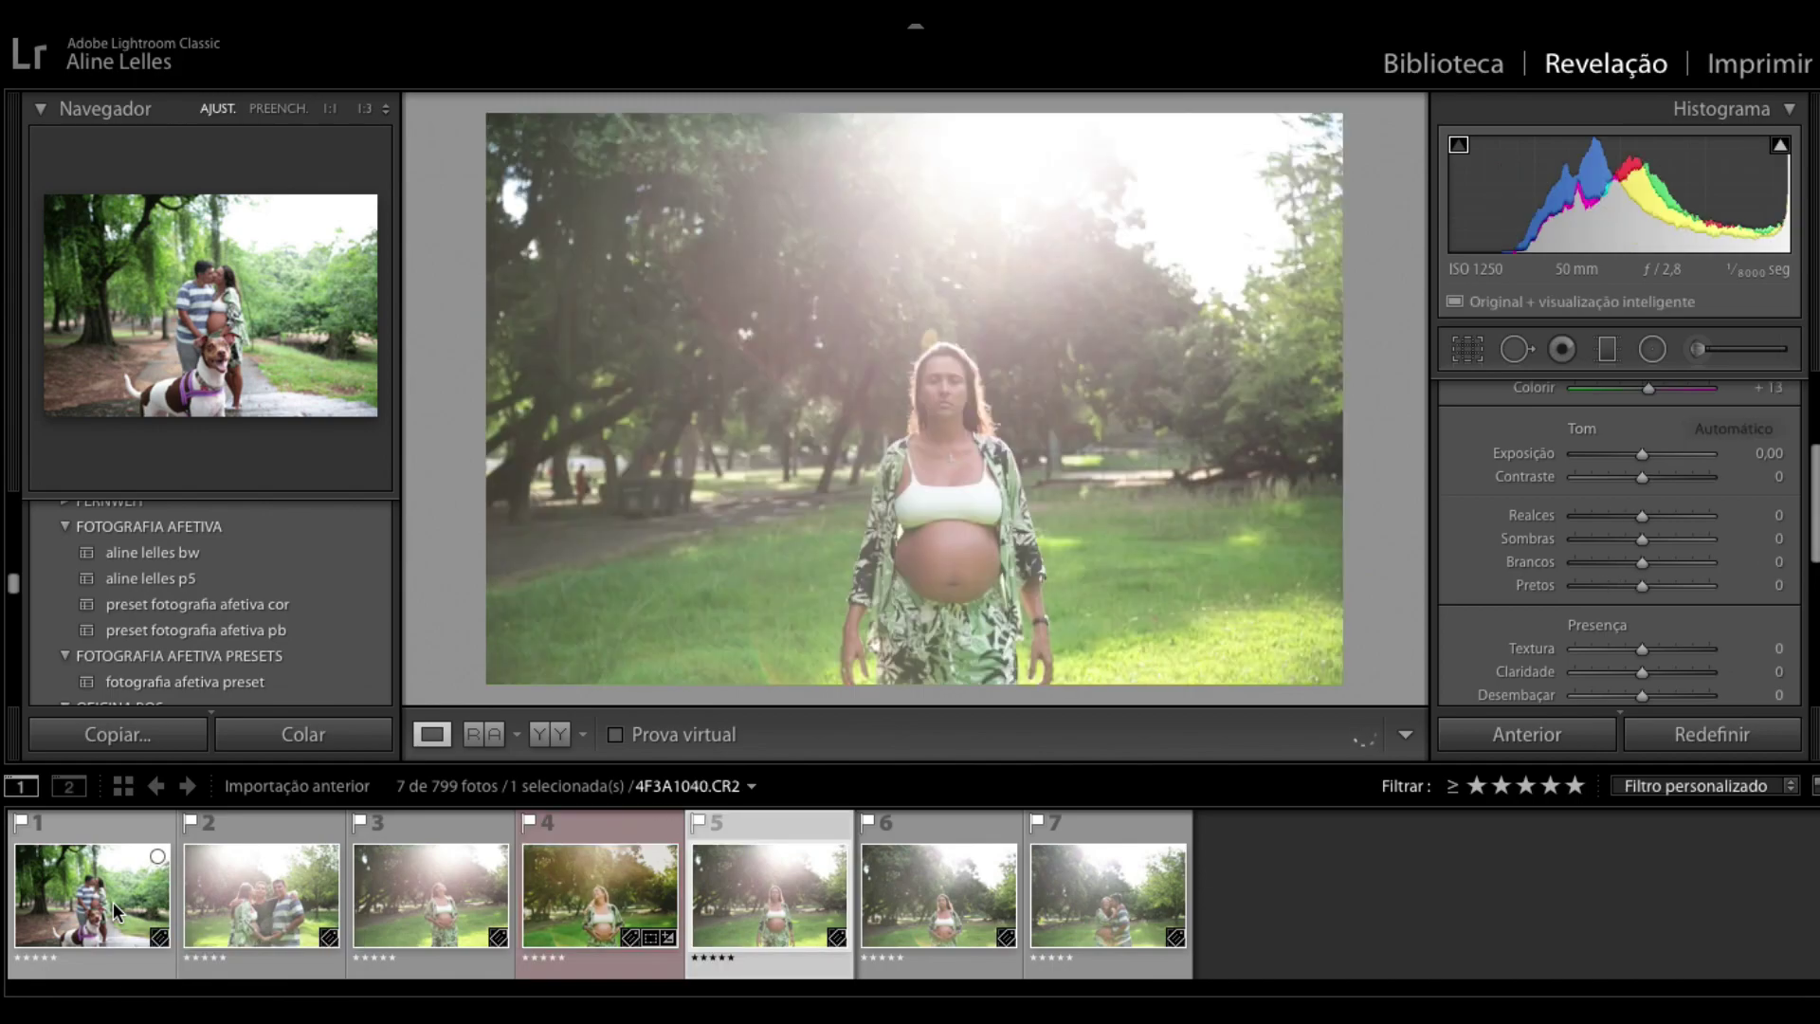
pyautogui.press('Right')
pyautogui.press('Right')
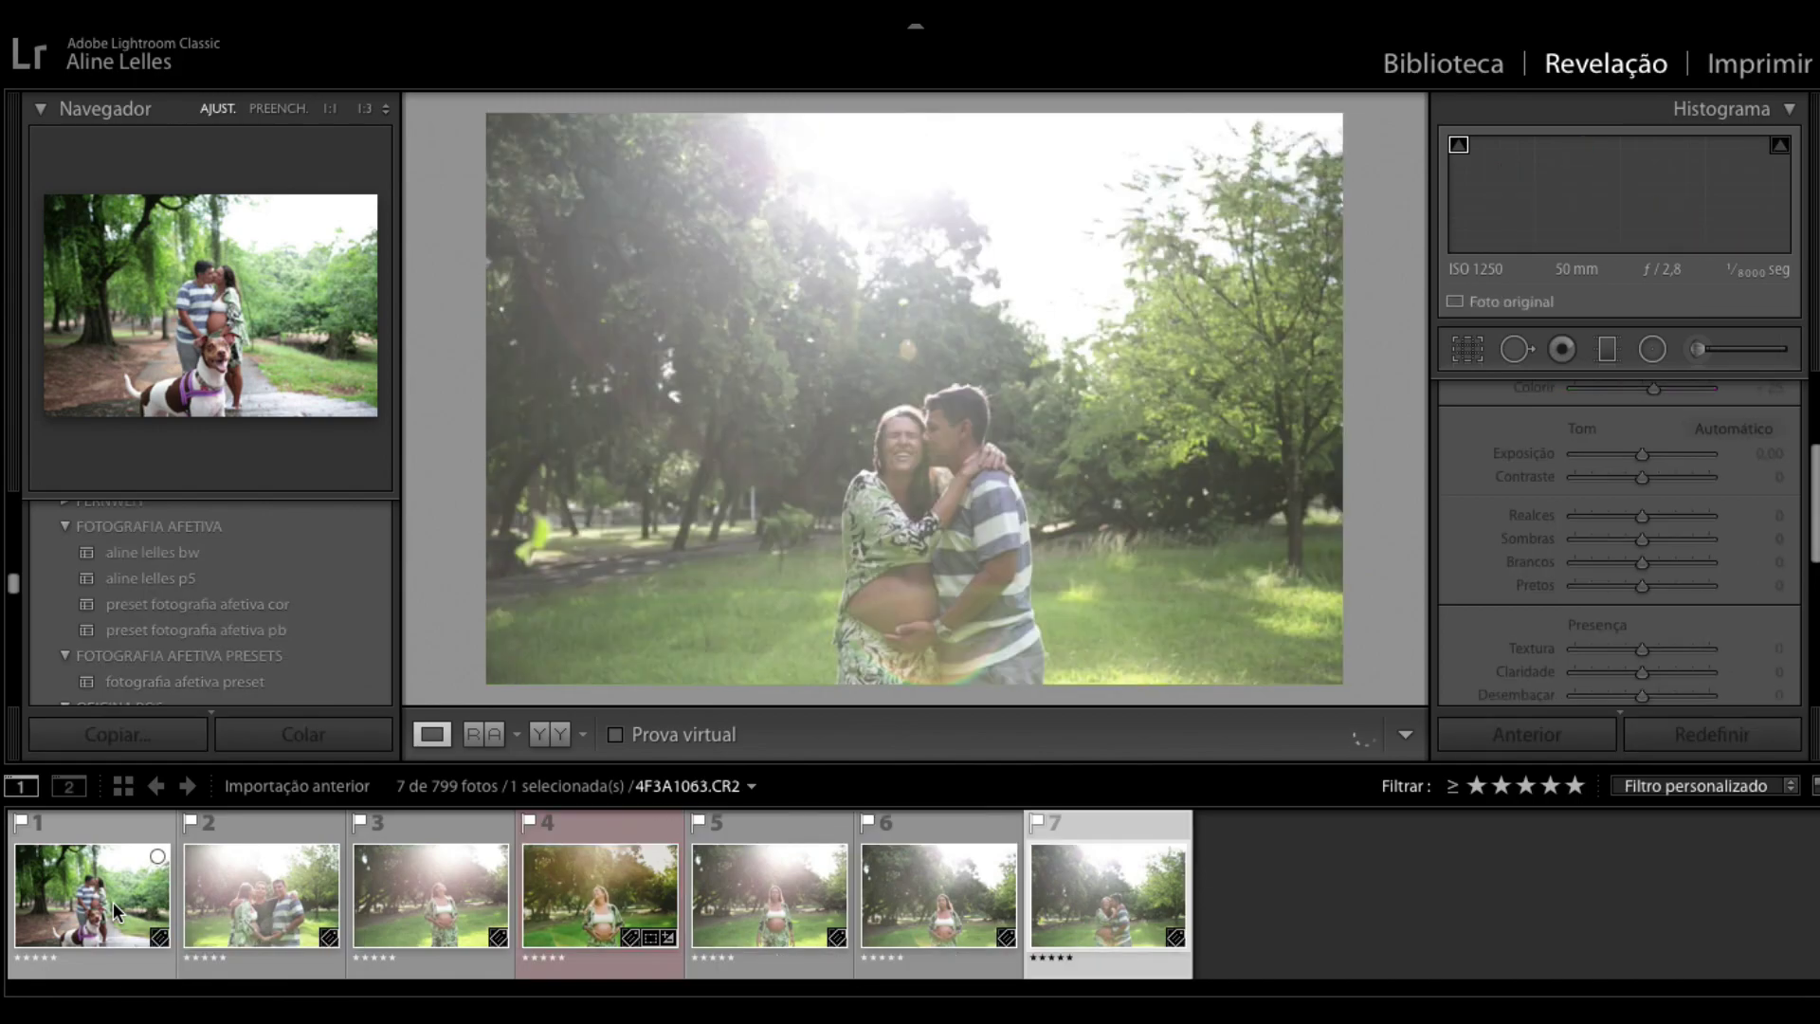